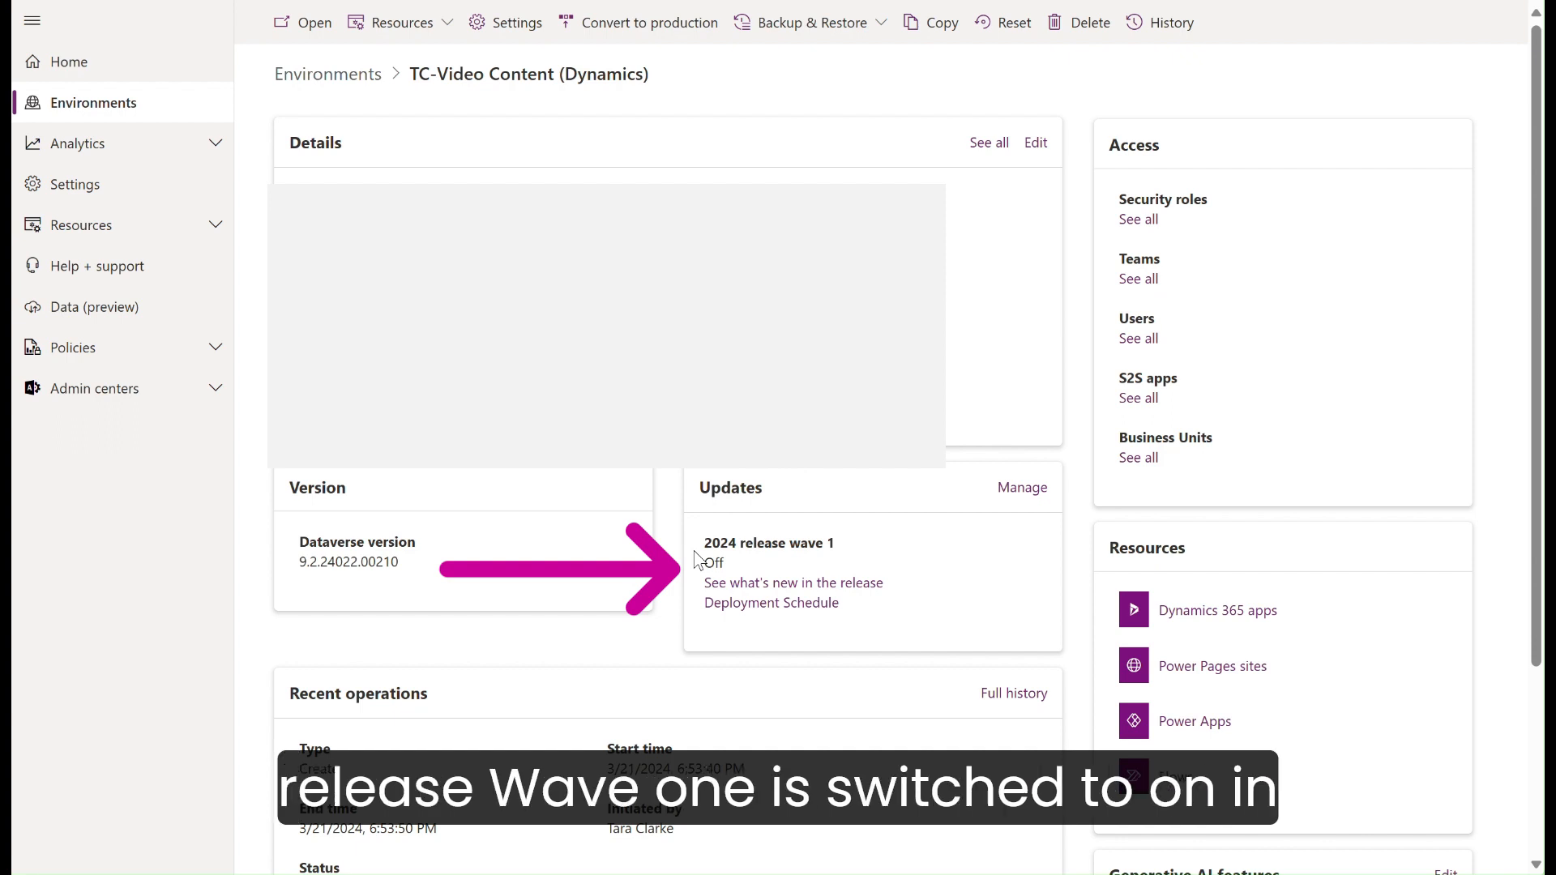
# Step: Turn on the 2024 release wave 1 update for the TC-Video Content (Dynamics) environment and confirm it
pyautogui.click(1016, 501)
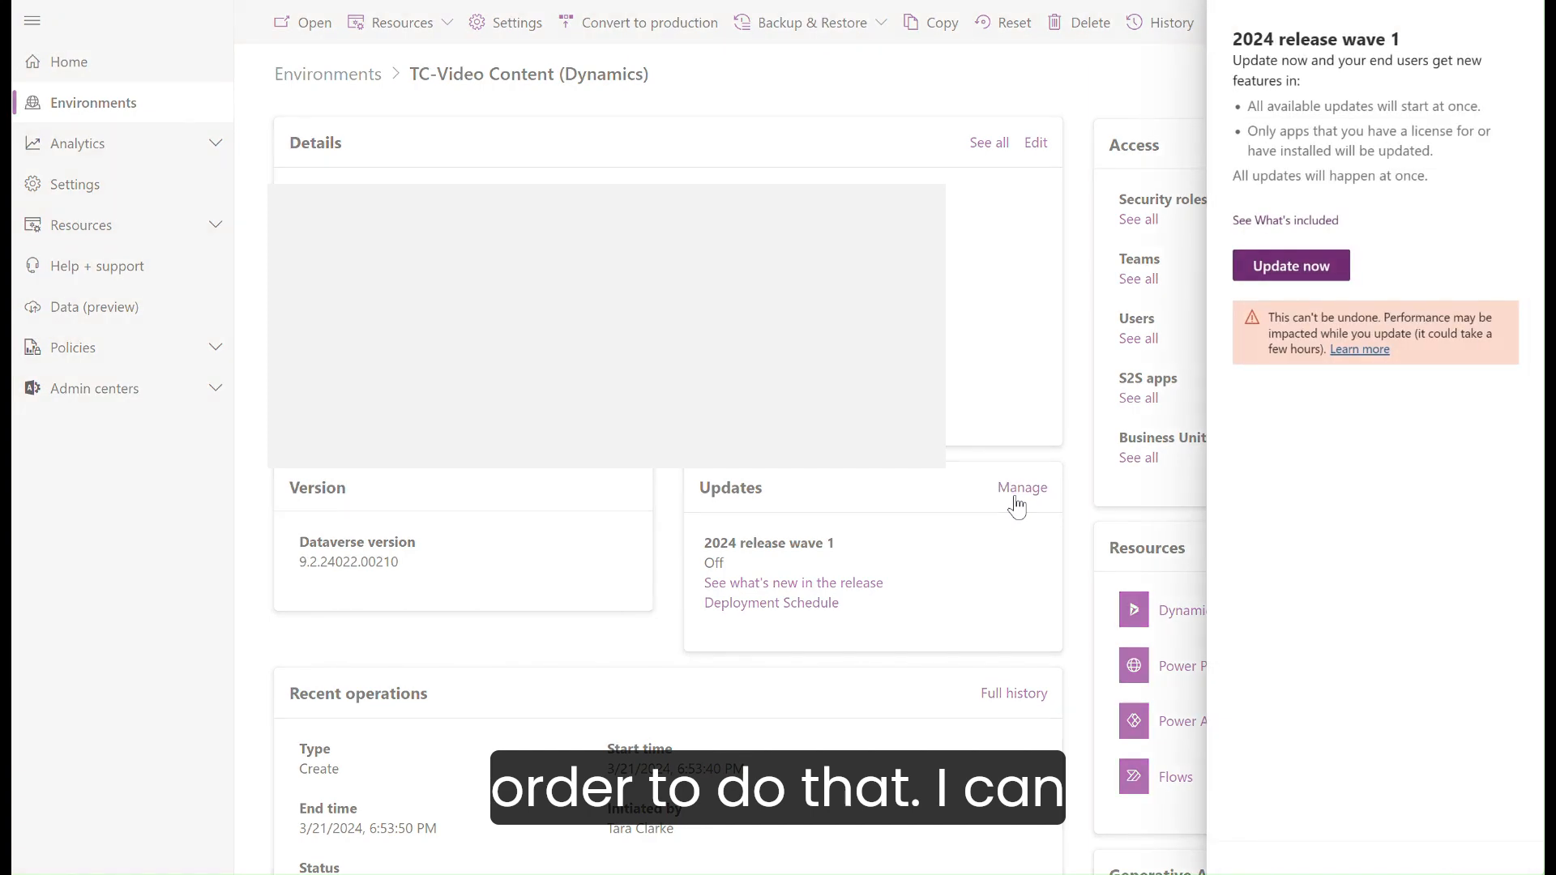
pyautogui.click(1292, 268)
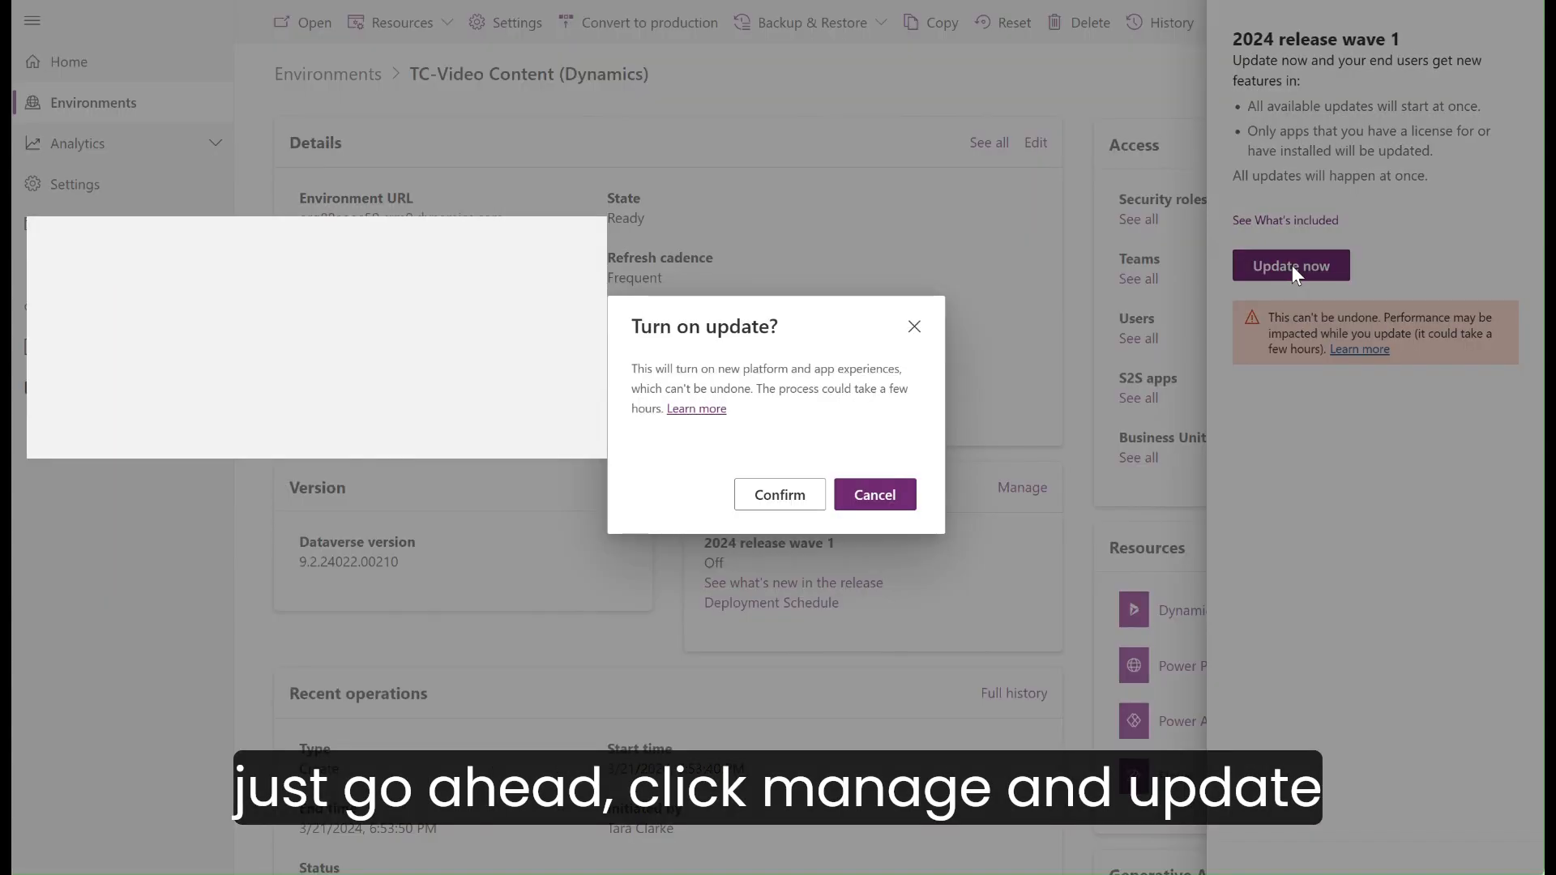
pyautogui.click(754, 496)
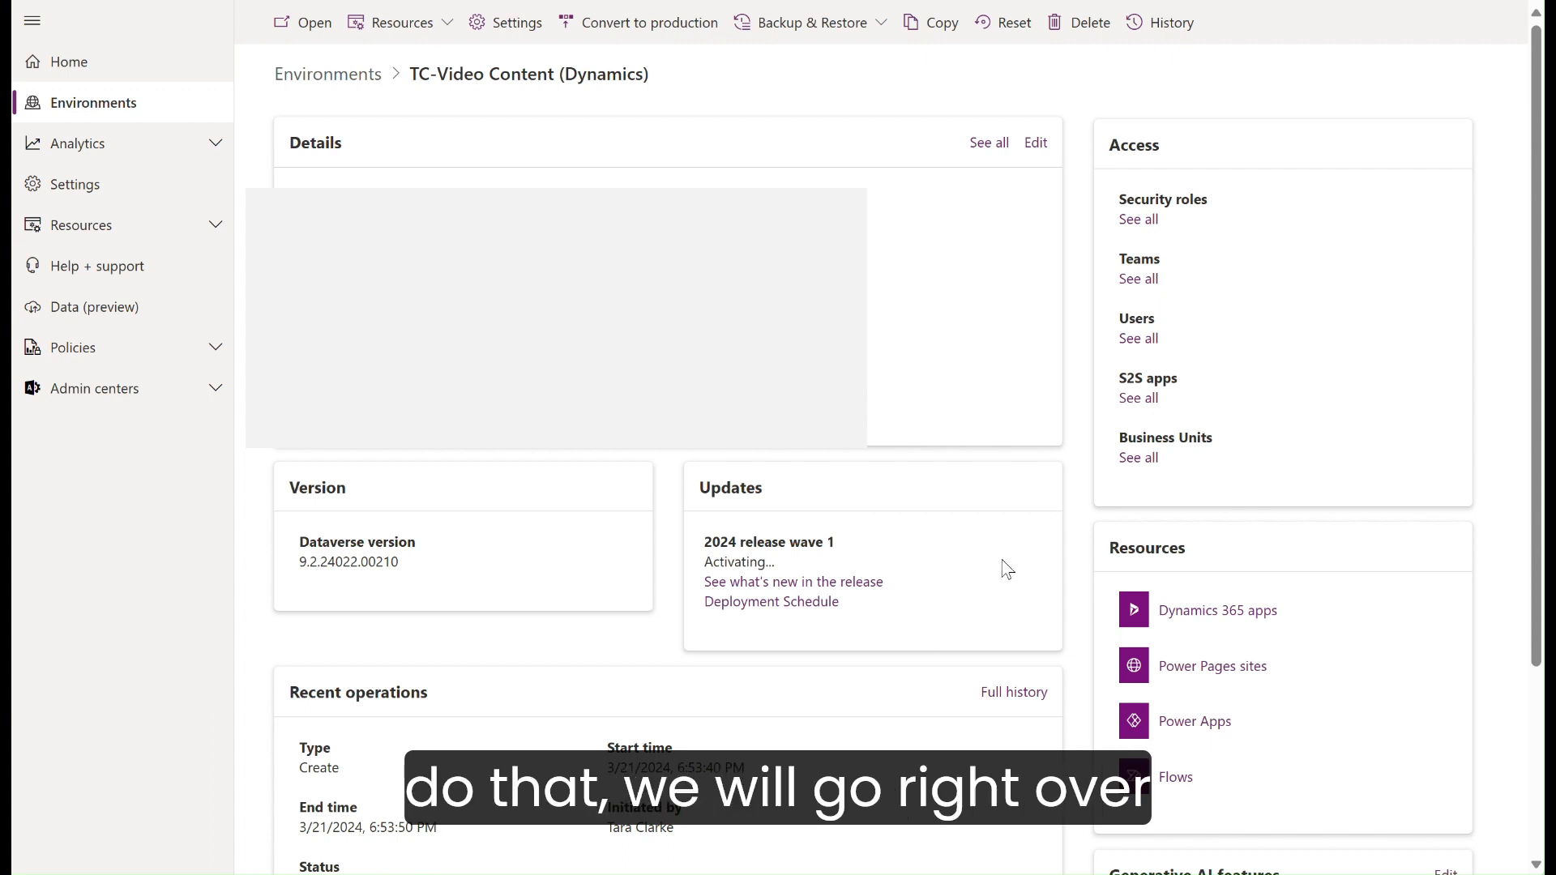
# Step: Open the environment's Dynamics 365 apps list and check which apps have updates available
pyautogui.click(1188, 621)
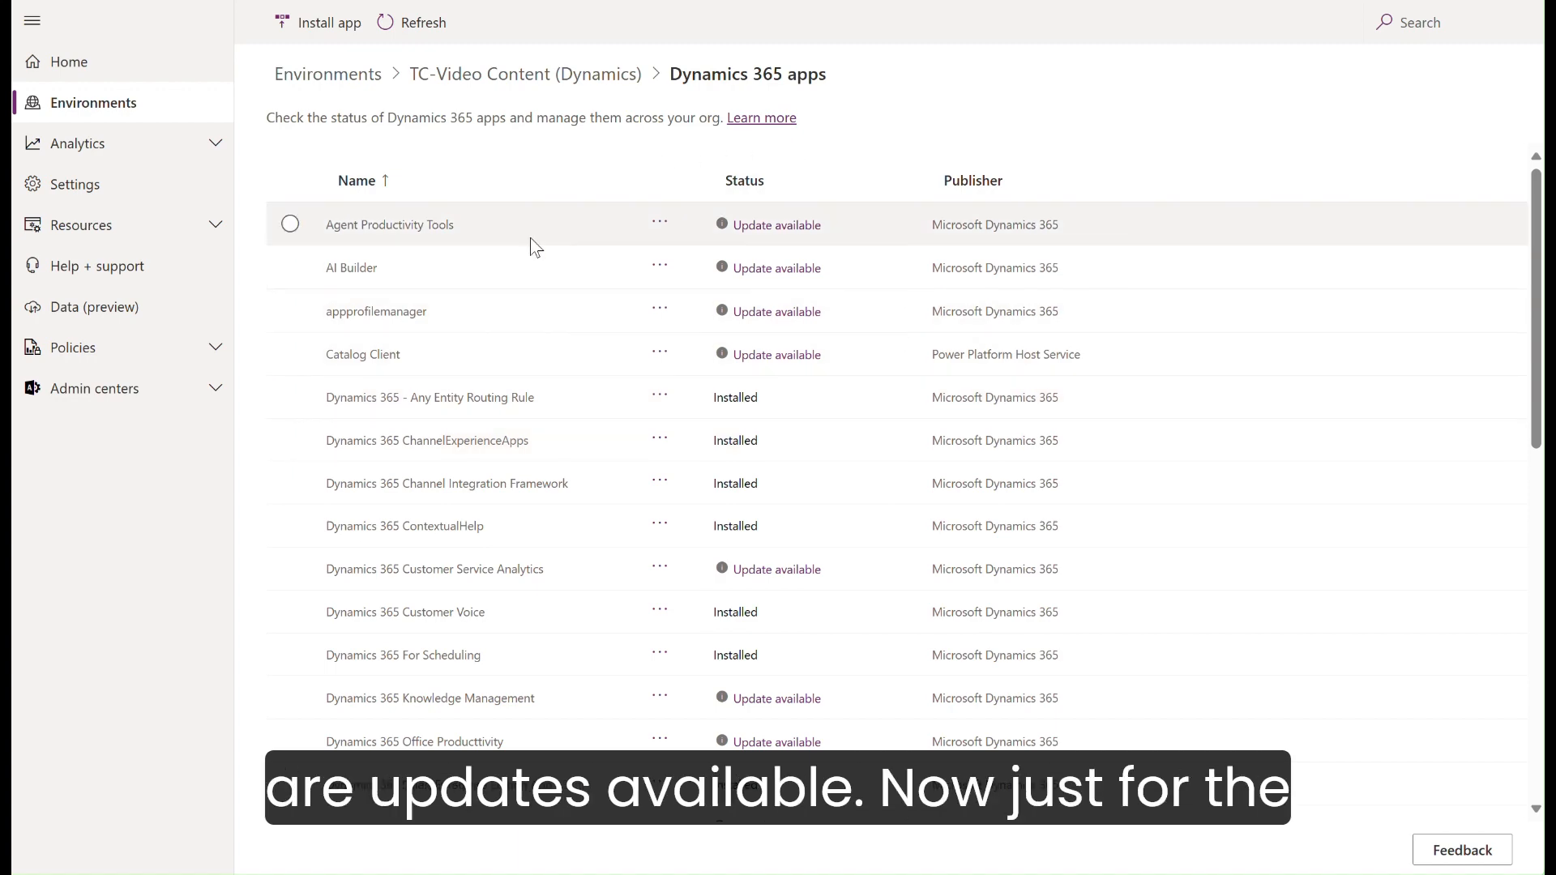
pyautogui.scroll(-5, 869, 699)
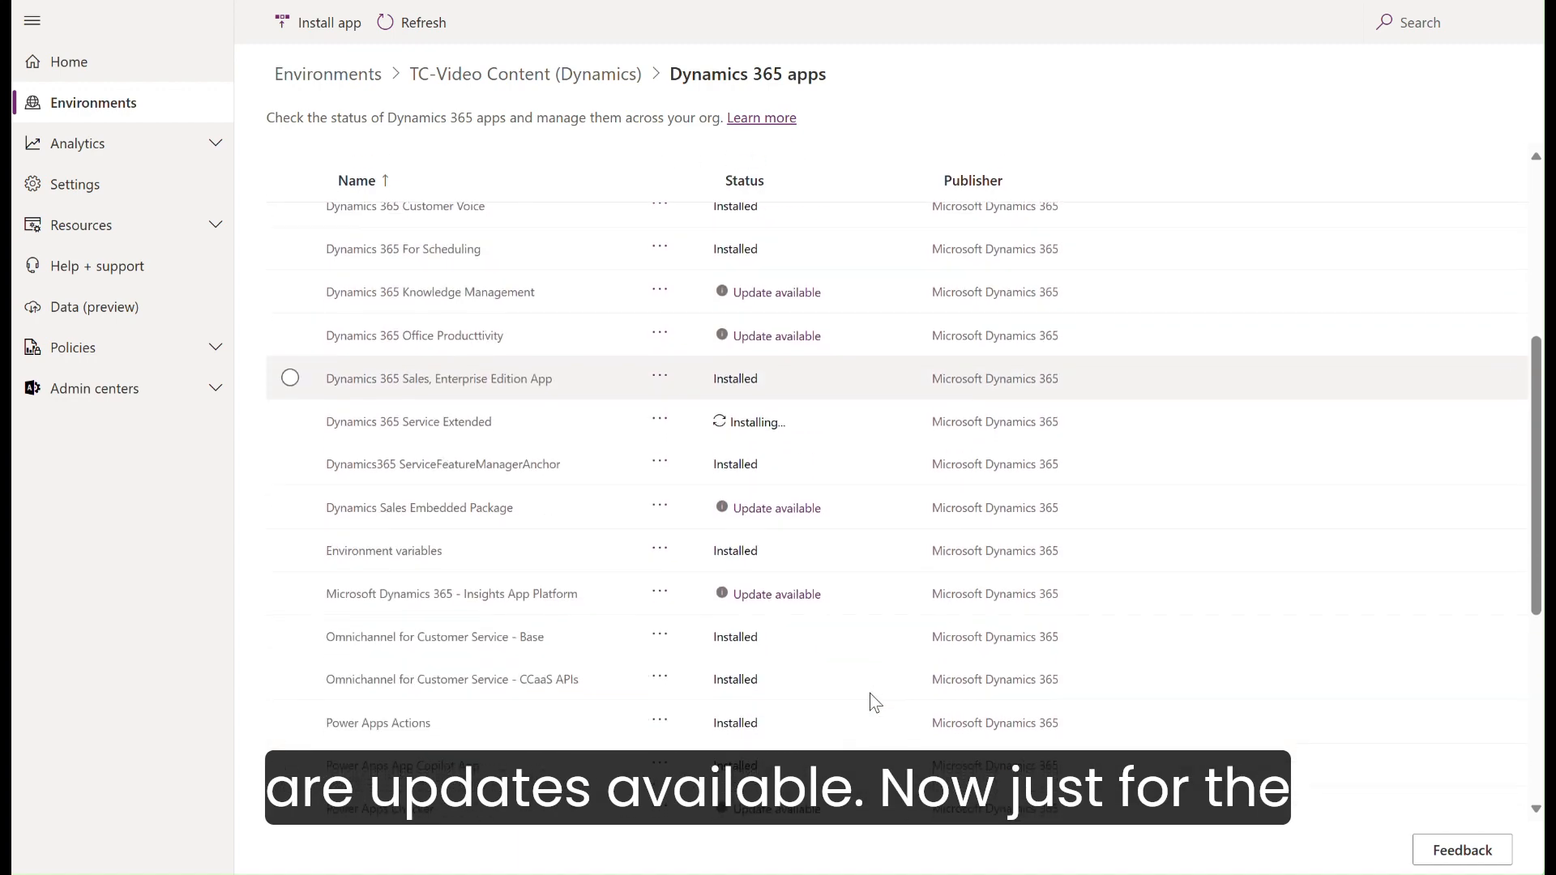
pyautogui.scroll(-5, 848, 497)
pyautogui.scroll(8, 830, 761)
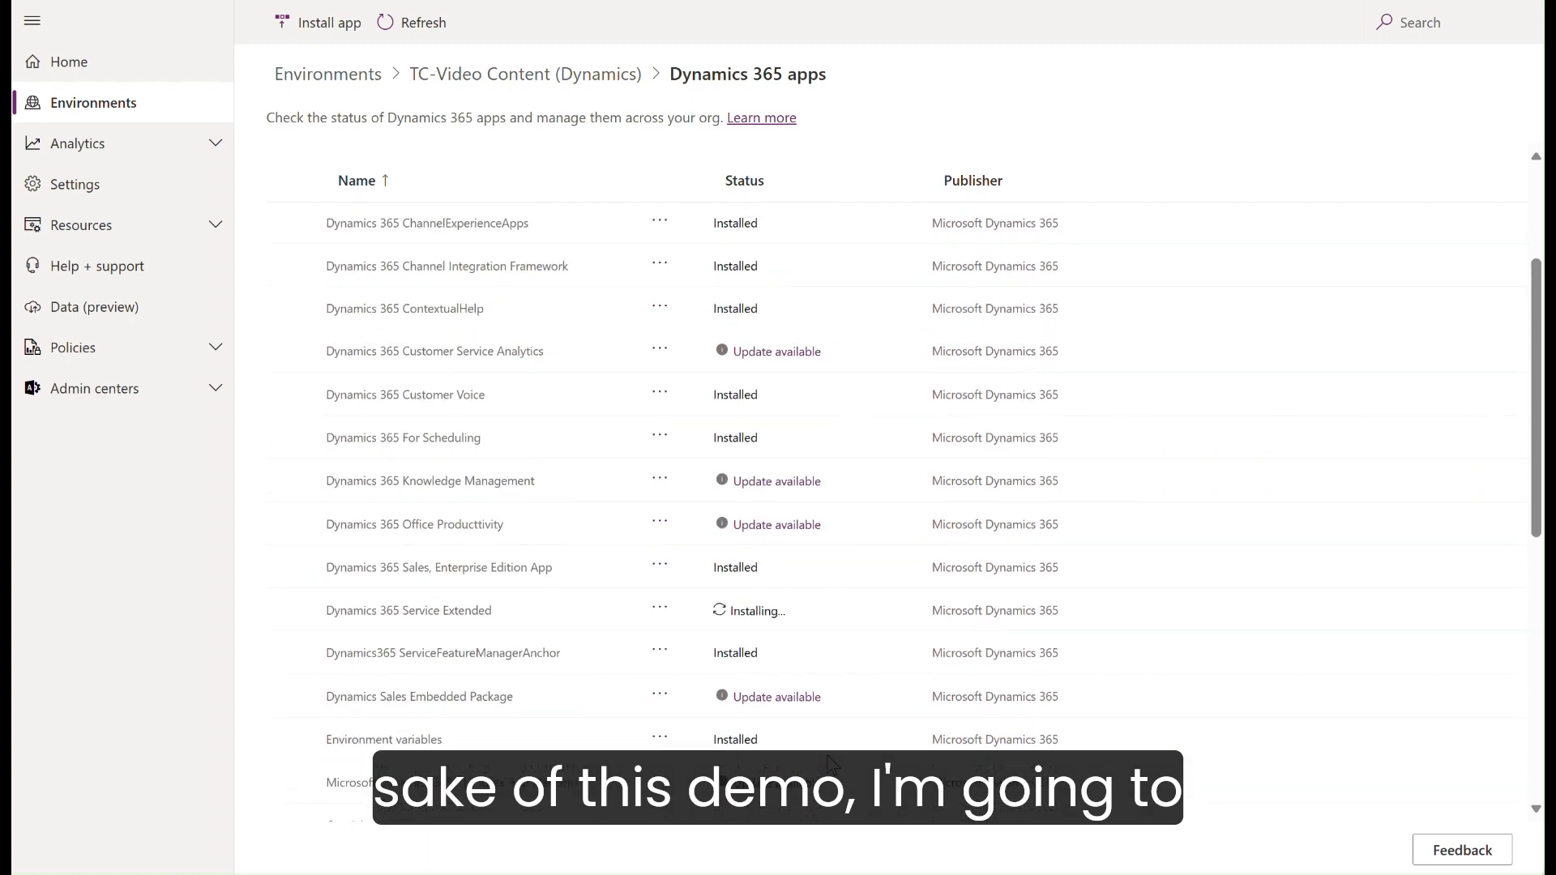
pyautogui.scroll(3, 830, 762)
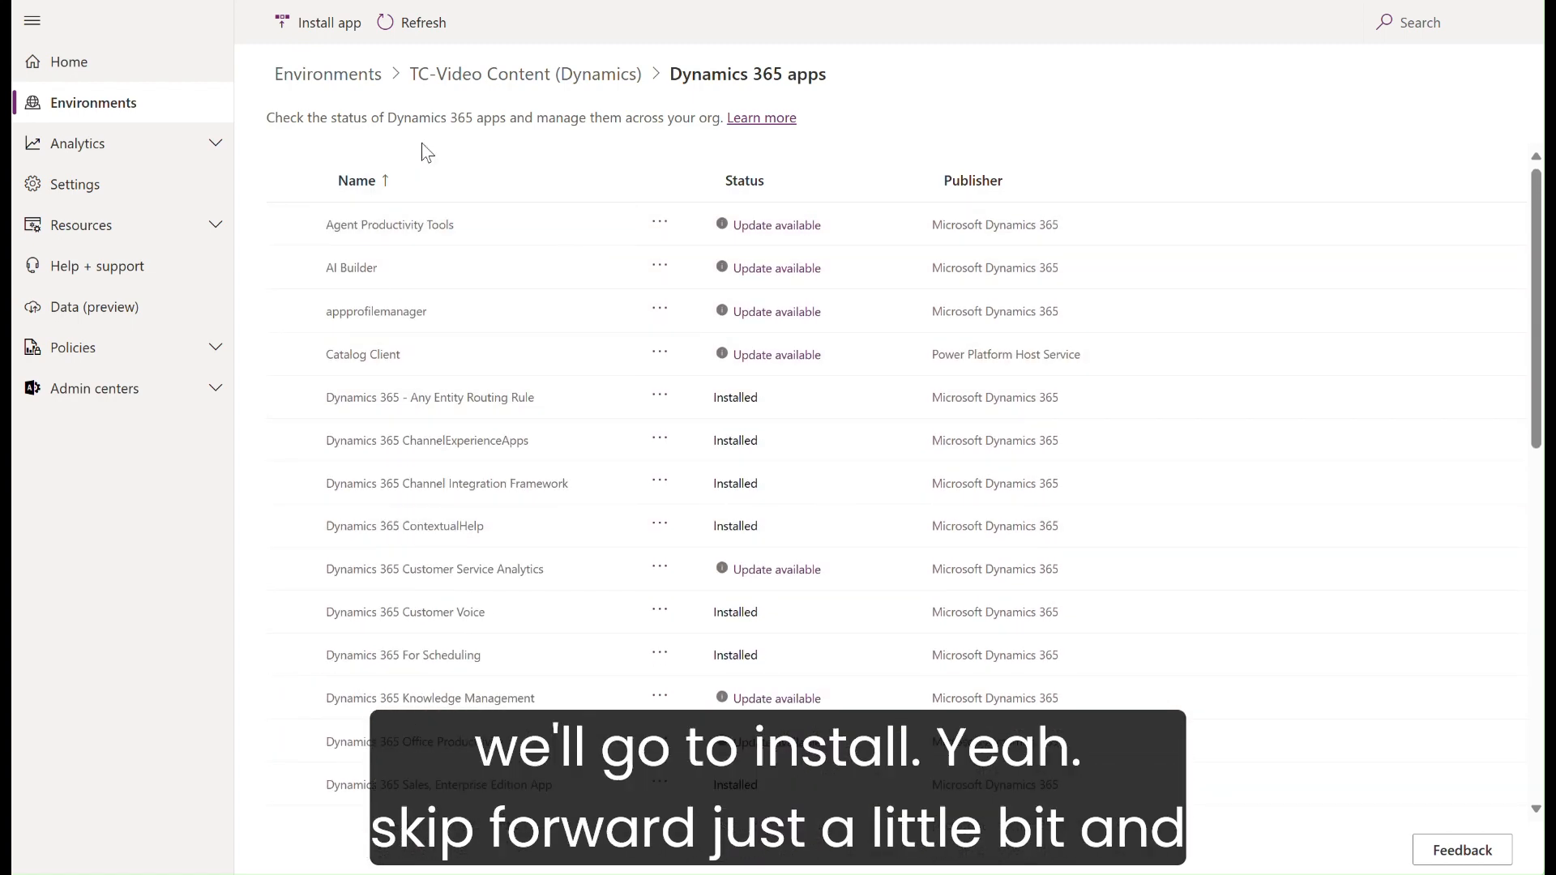
# Step: Choose the first Omnichannel for Customer Service entry as the app to install and continue to its admin page
pyautogui.click(328, 24)
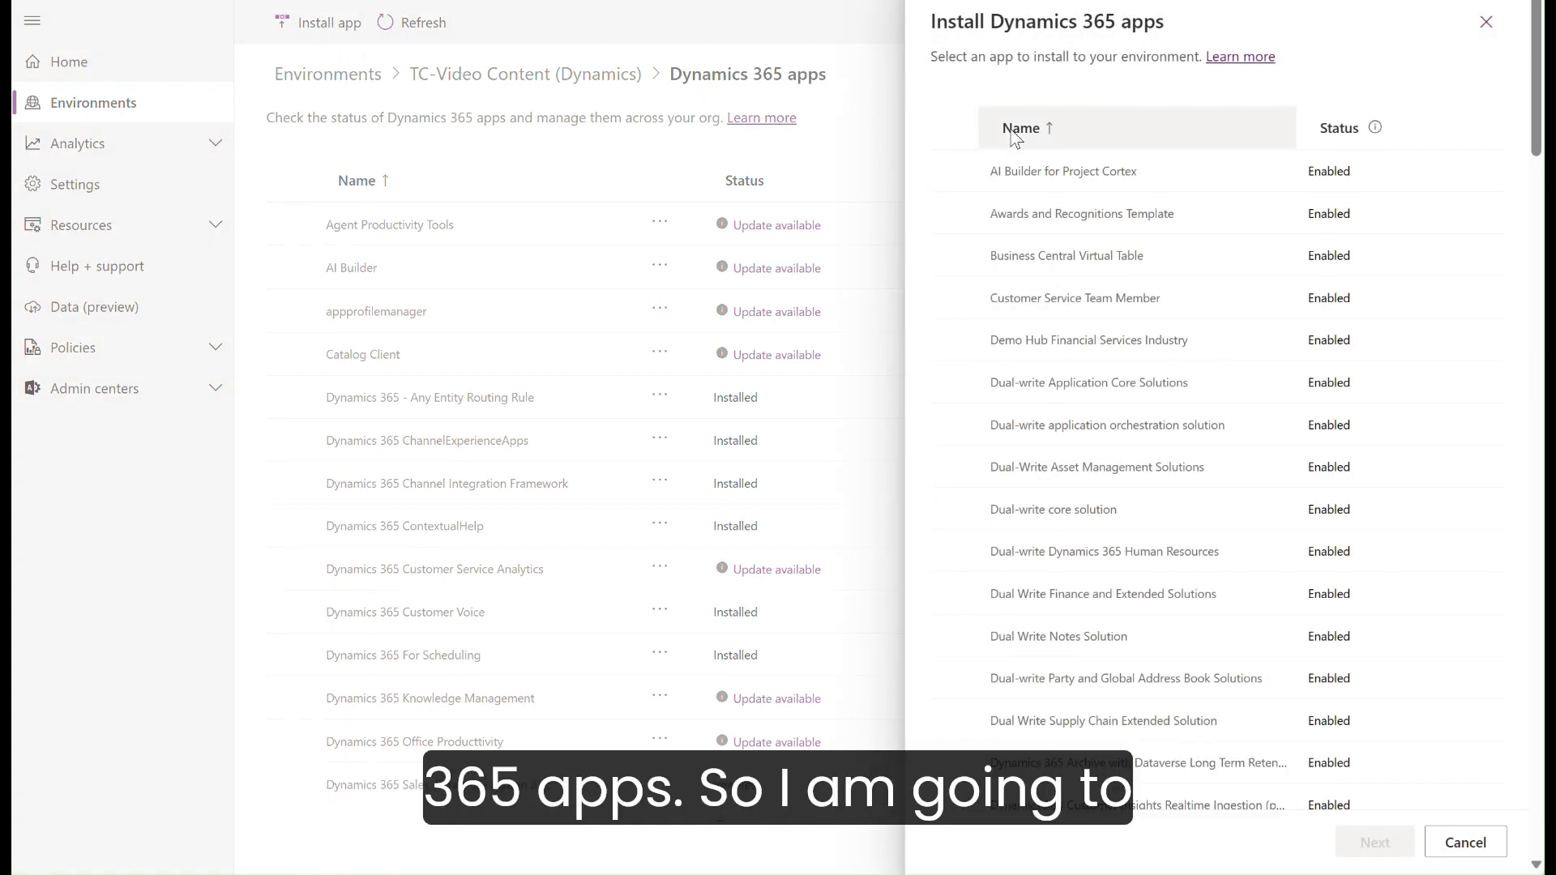
pyautogui.scroll(-12, 950, 339)
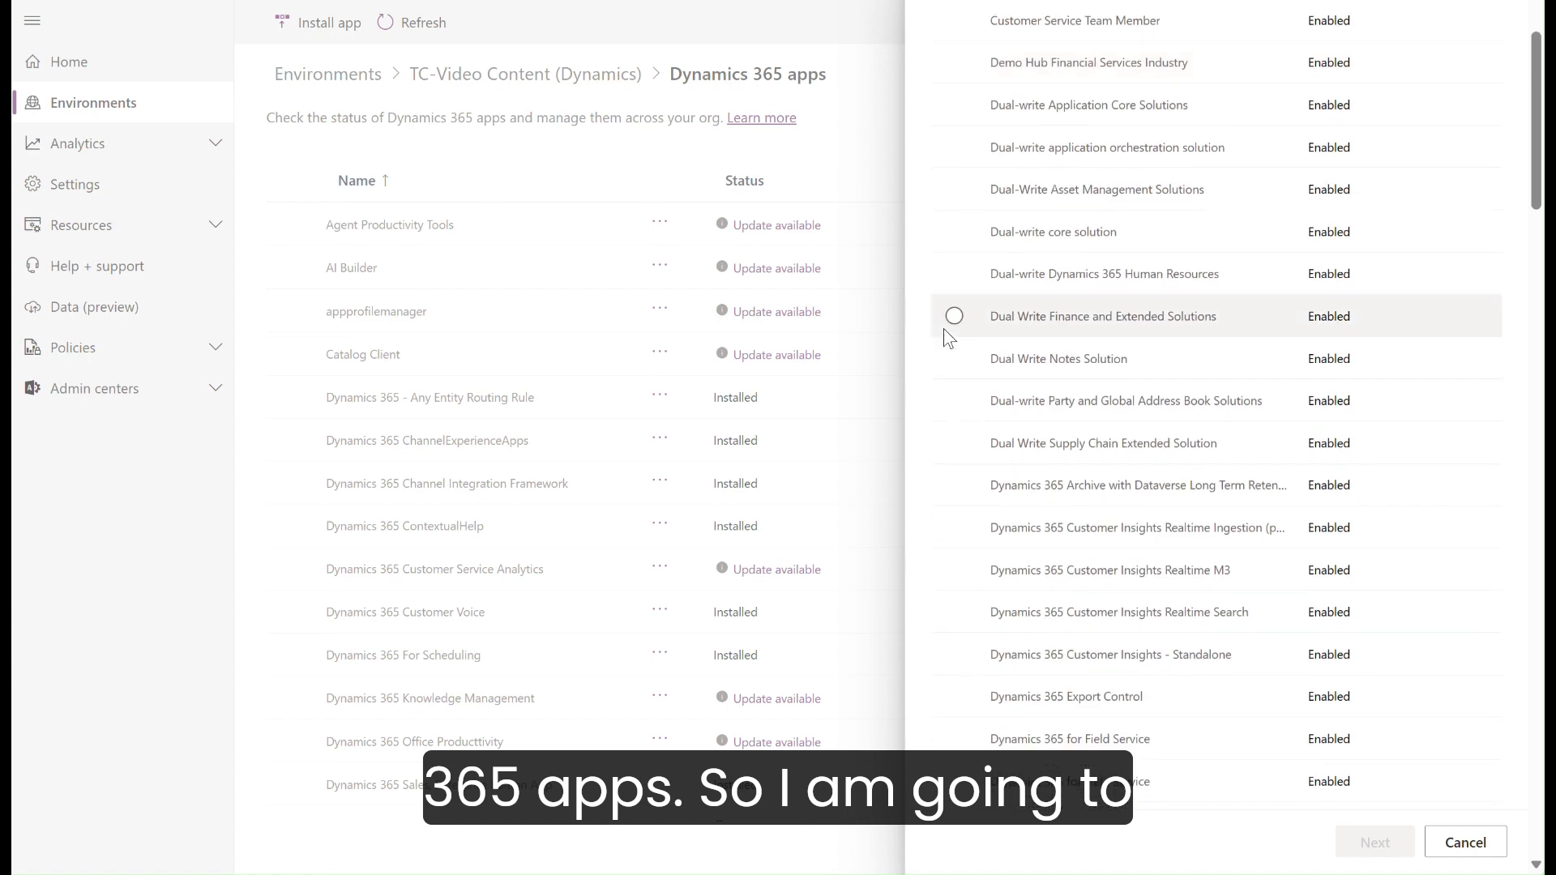
pyautogui.scroll(-20, 944, 328)
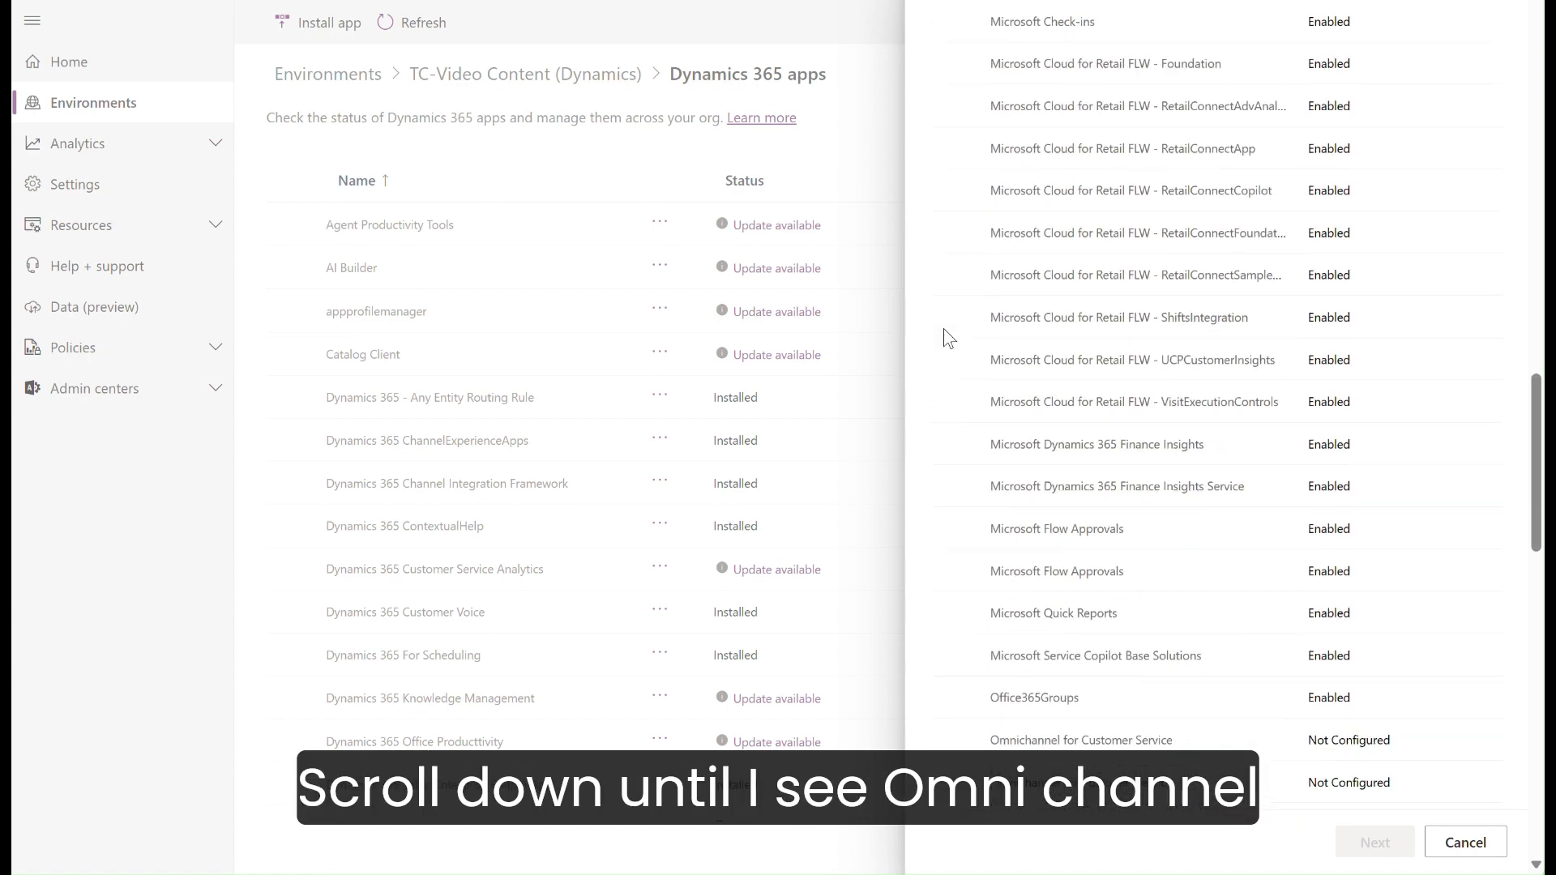
pyautogui.scroll(-1, 943, 328)
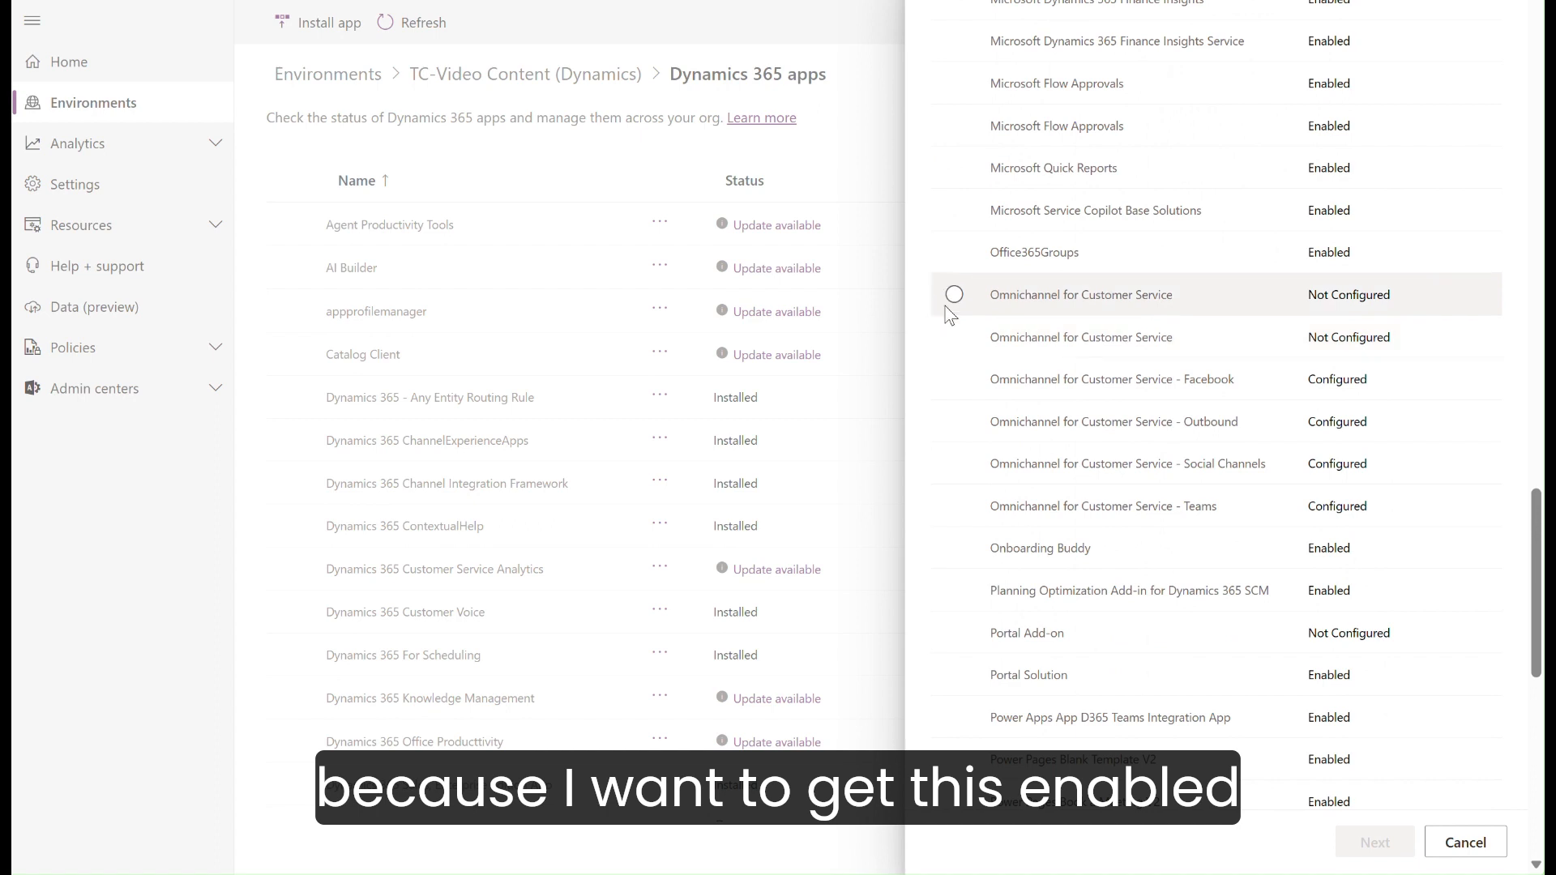
pyautogui.click(954, 295)
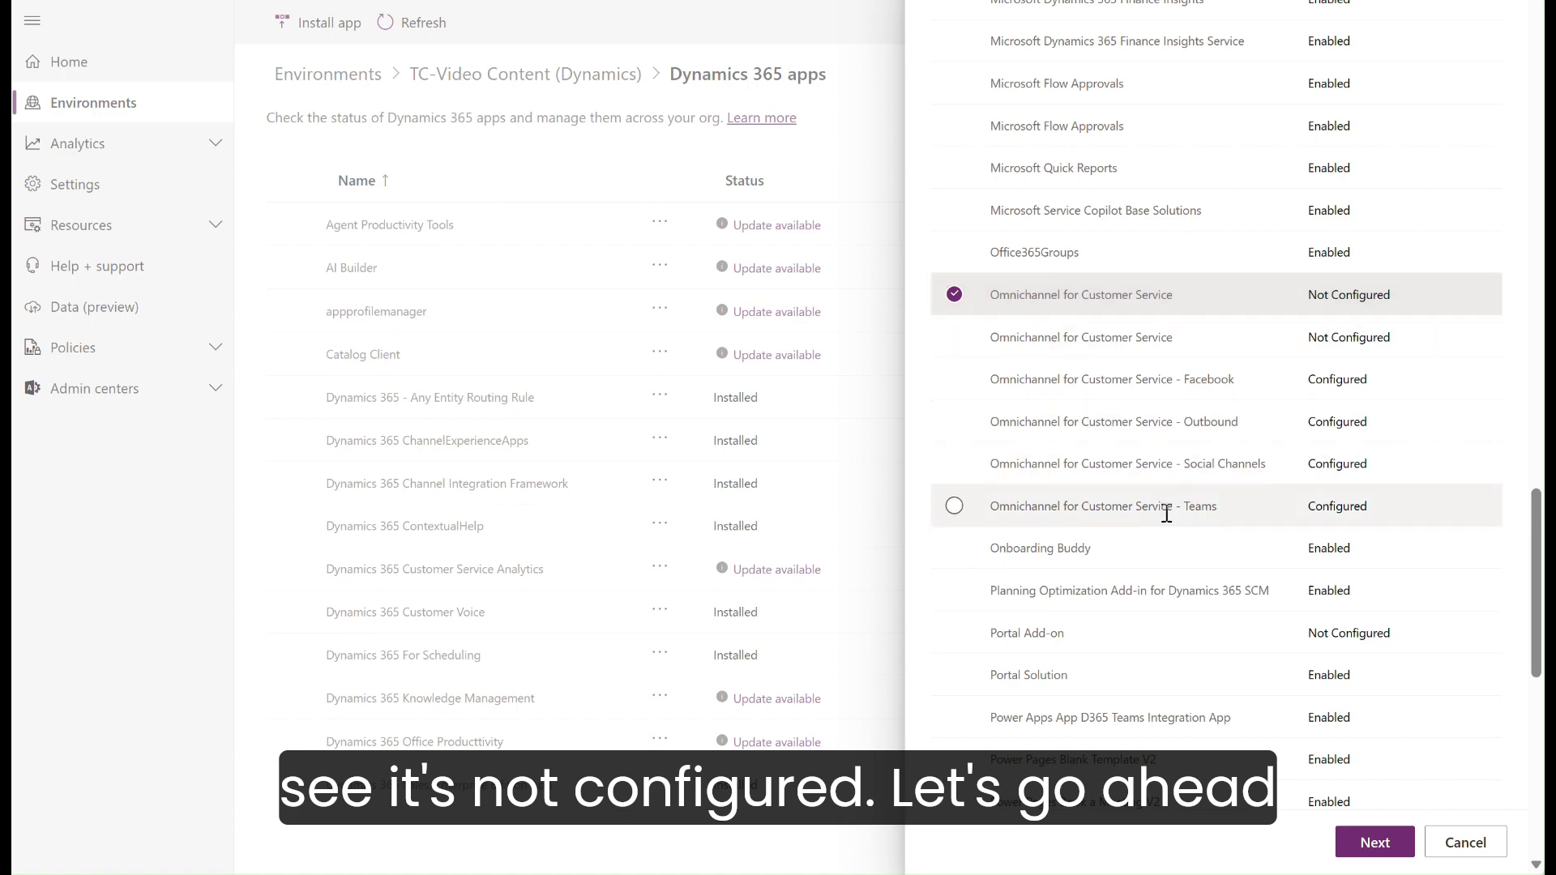
pyautogui.click(1388, 840)
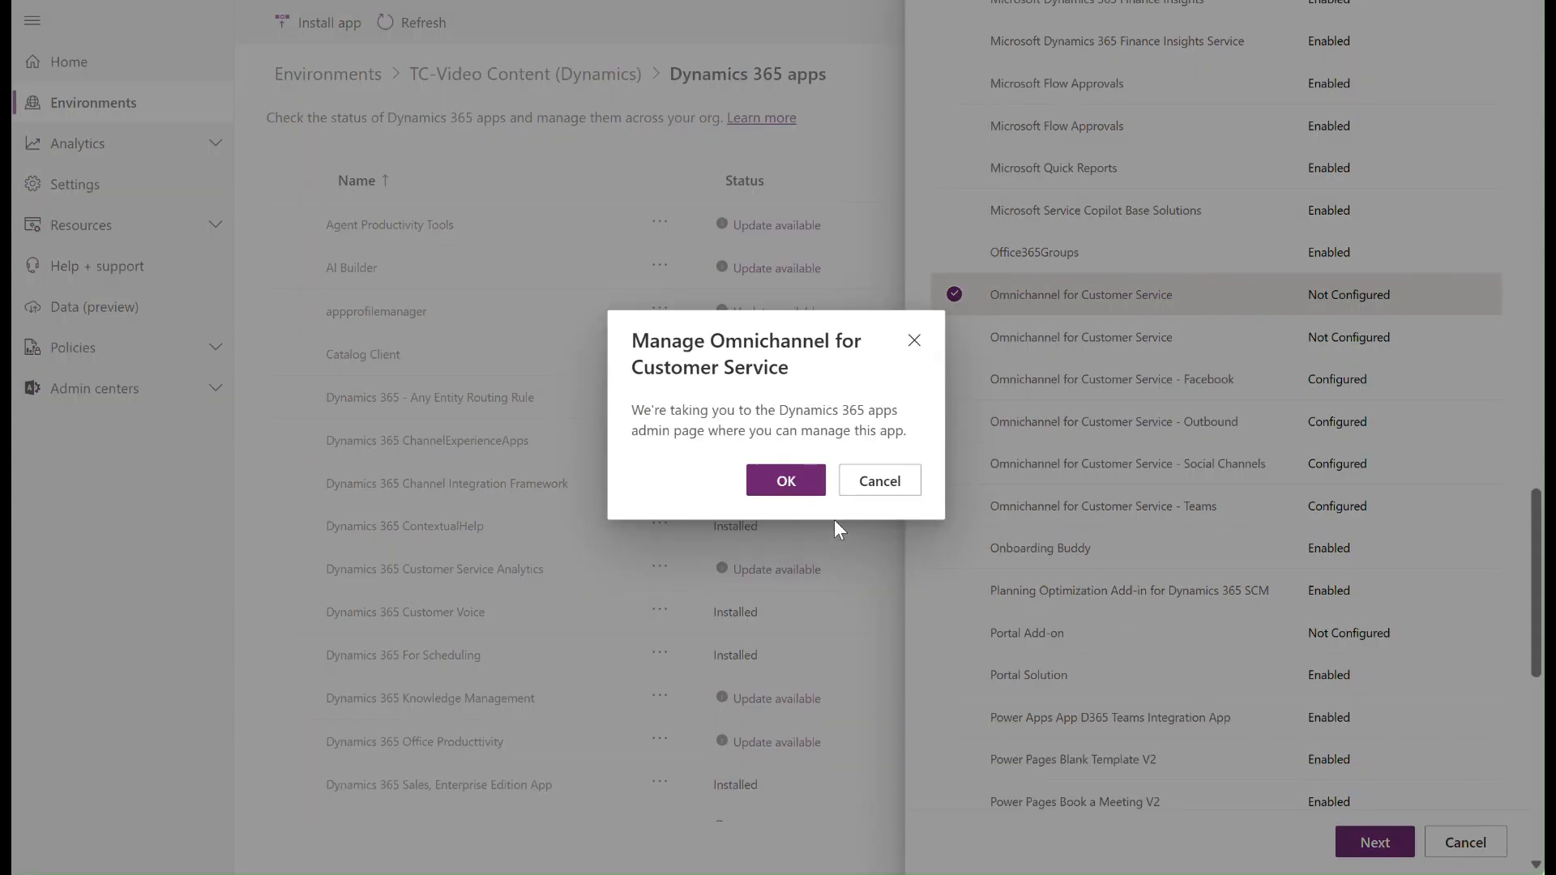
pyautogui.click(792, 480)
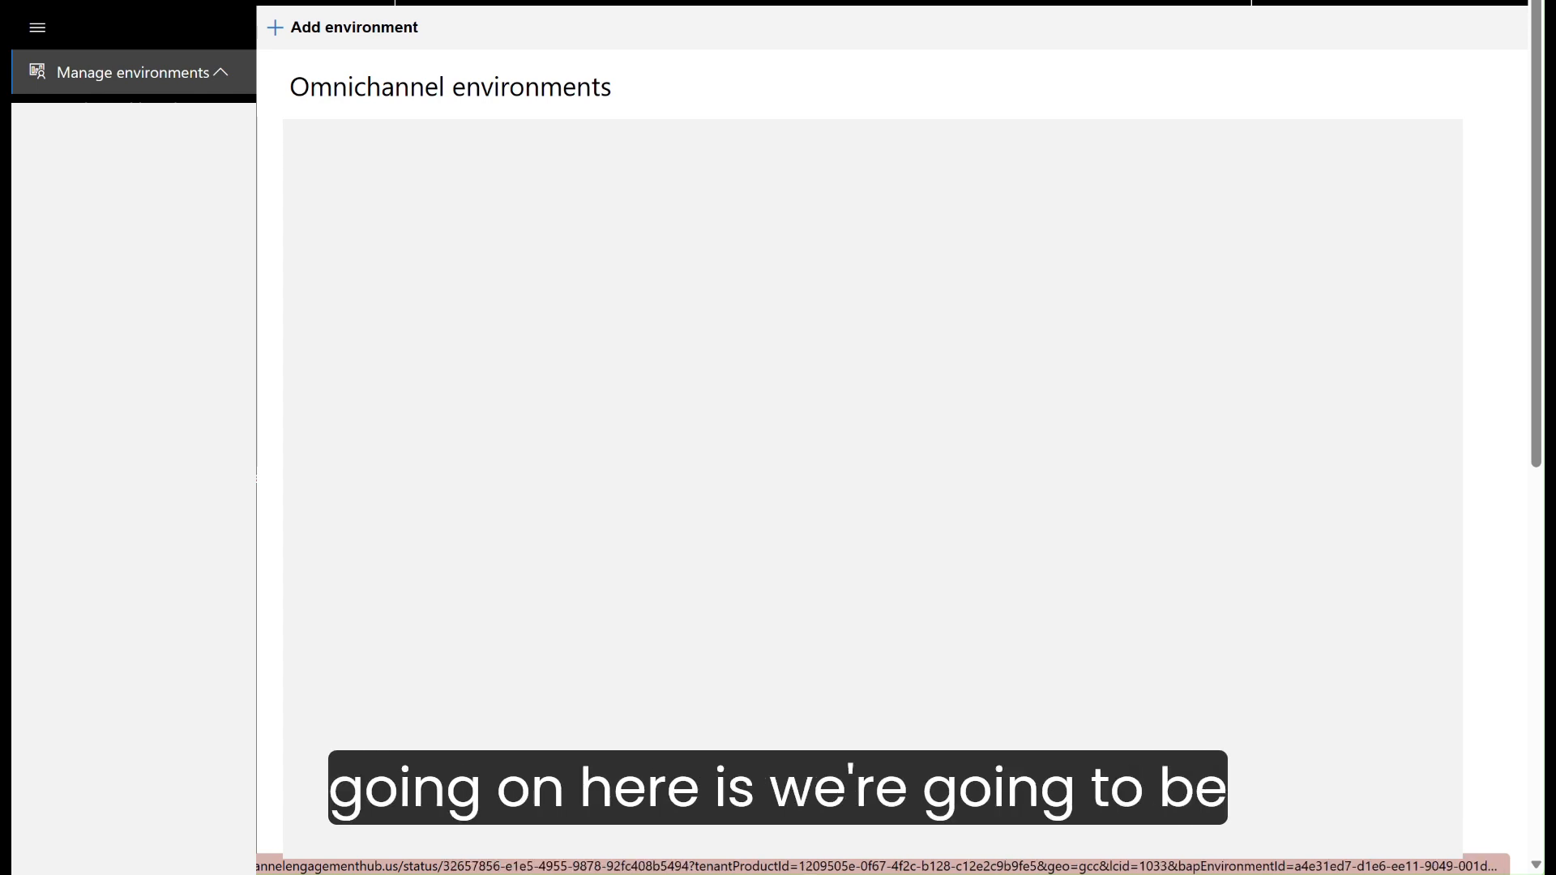
# Step: Start adding an Omnichannel environment, select TC-Video Content (Dynamics), and proceed to the chat settings
pyautogui.click(339, 33)
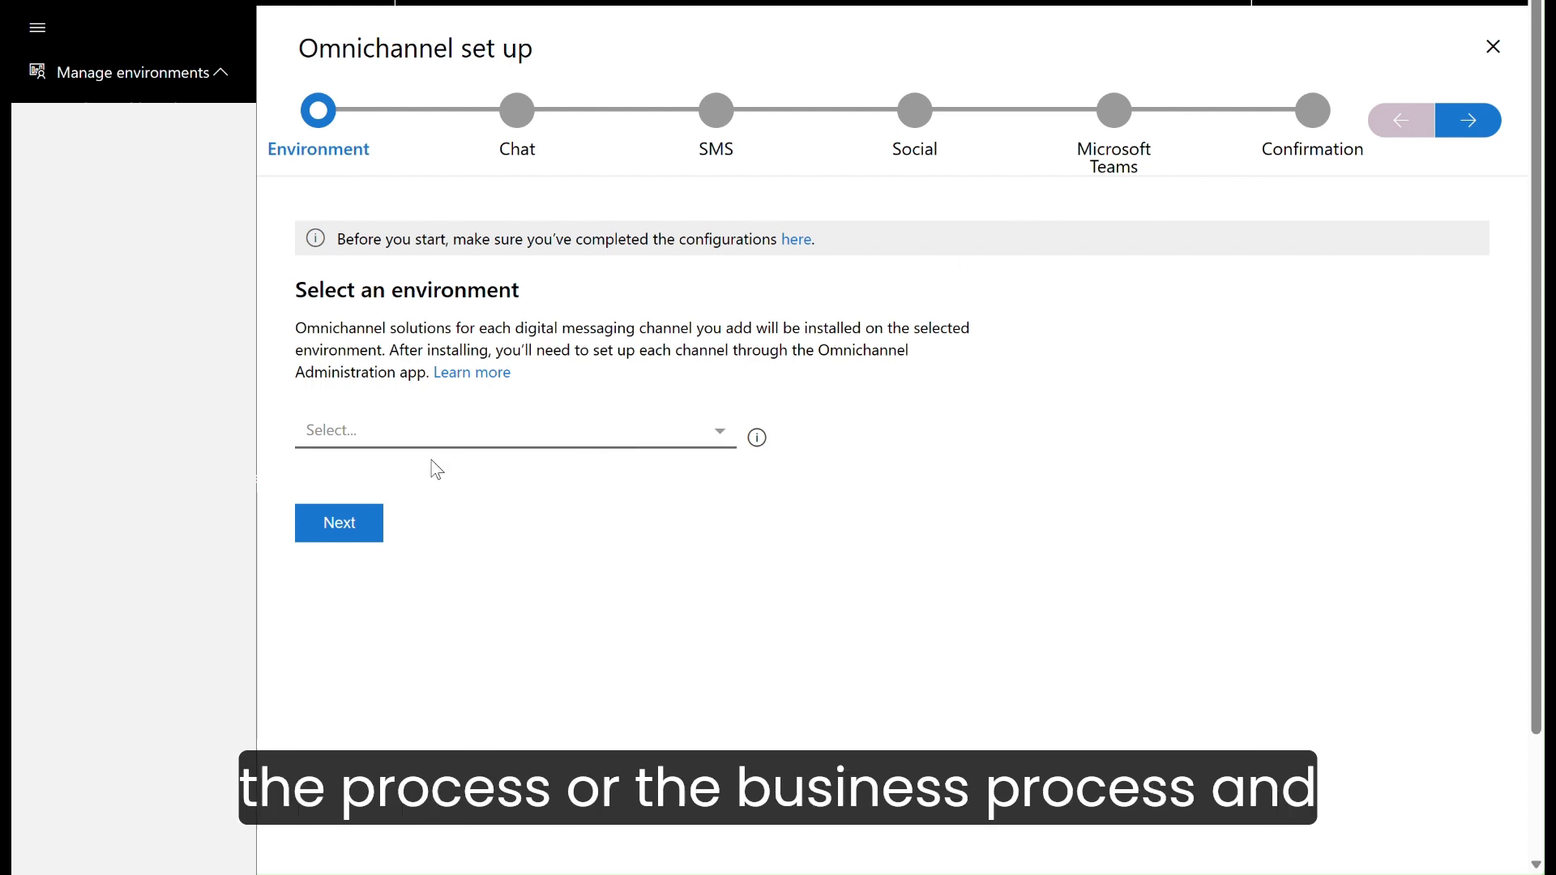
pyautogui.click(389, 441)
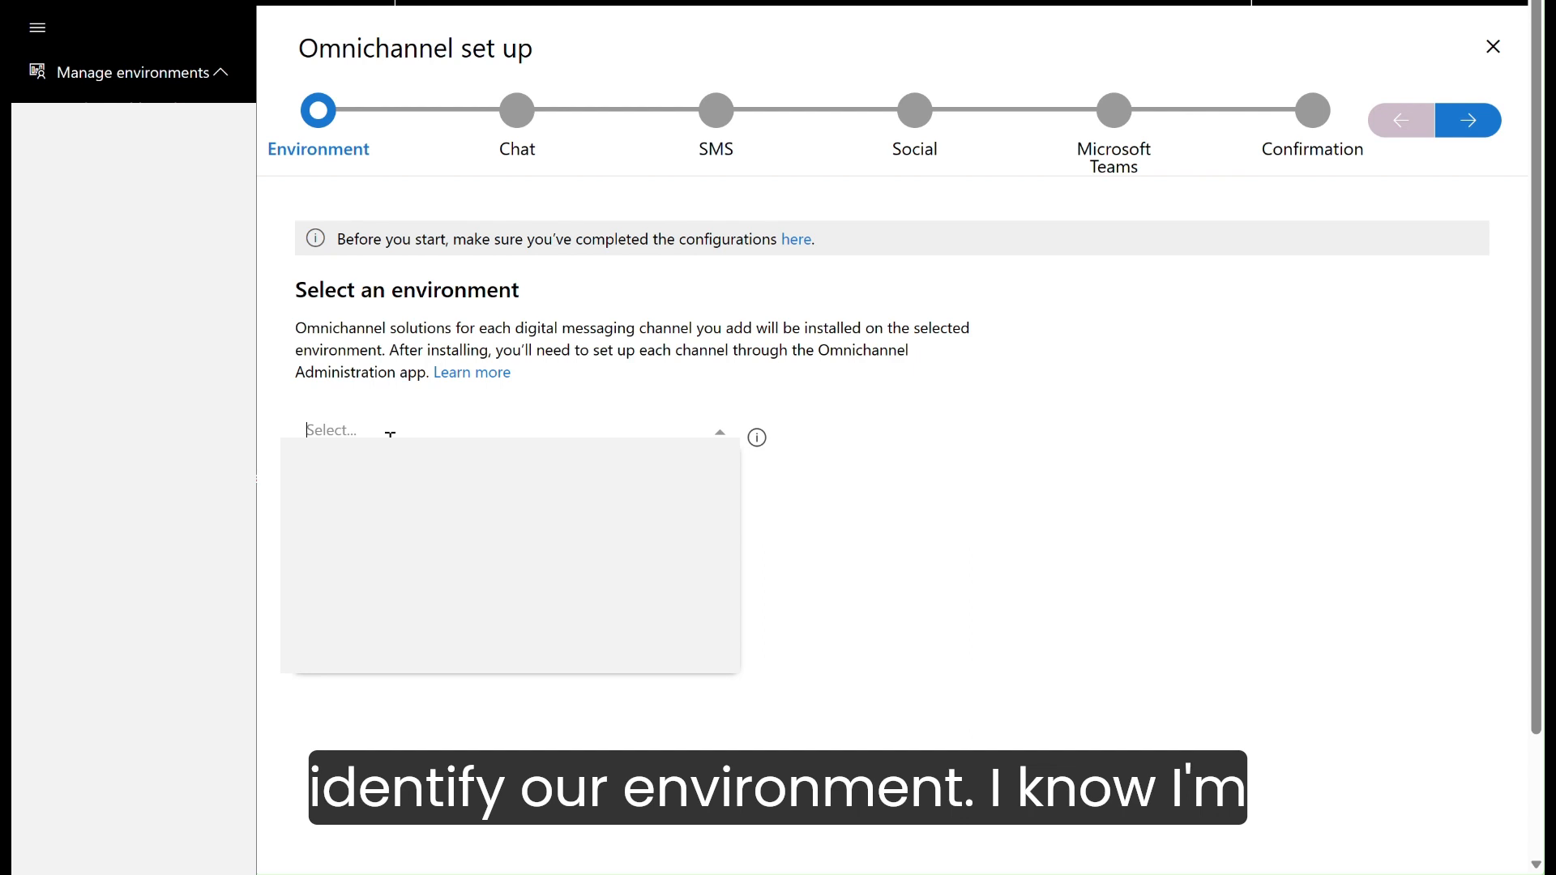
pyautogui.write('td')
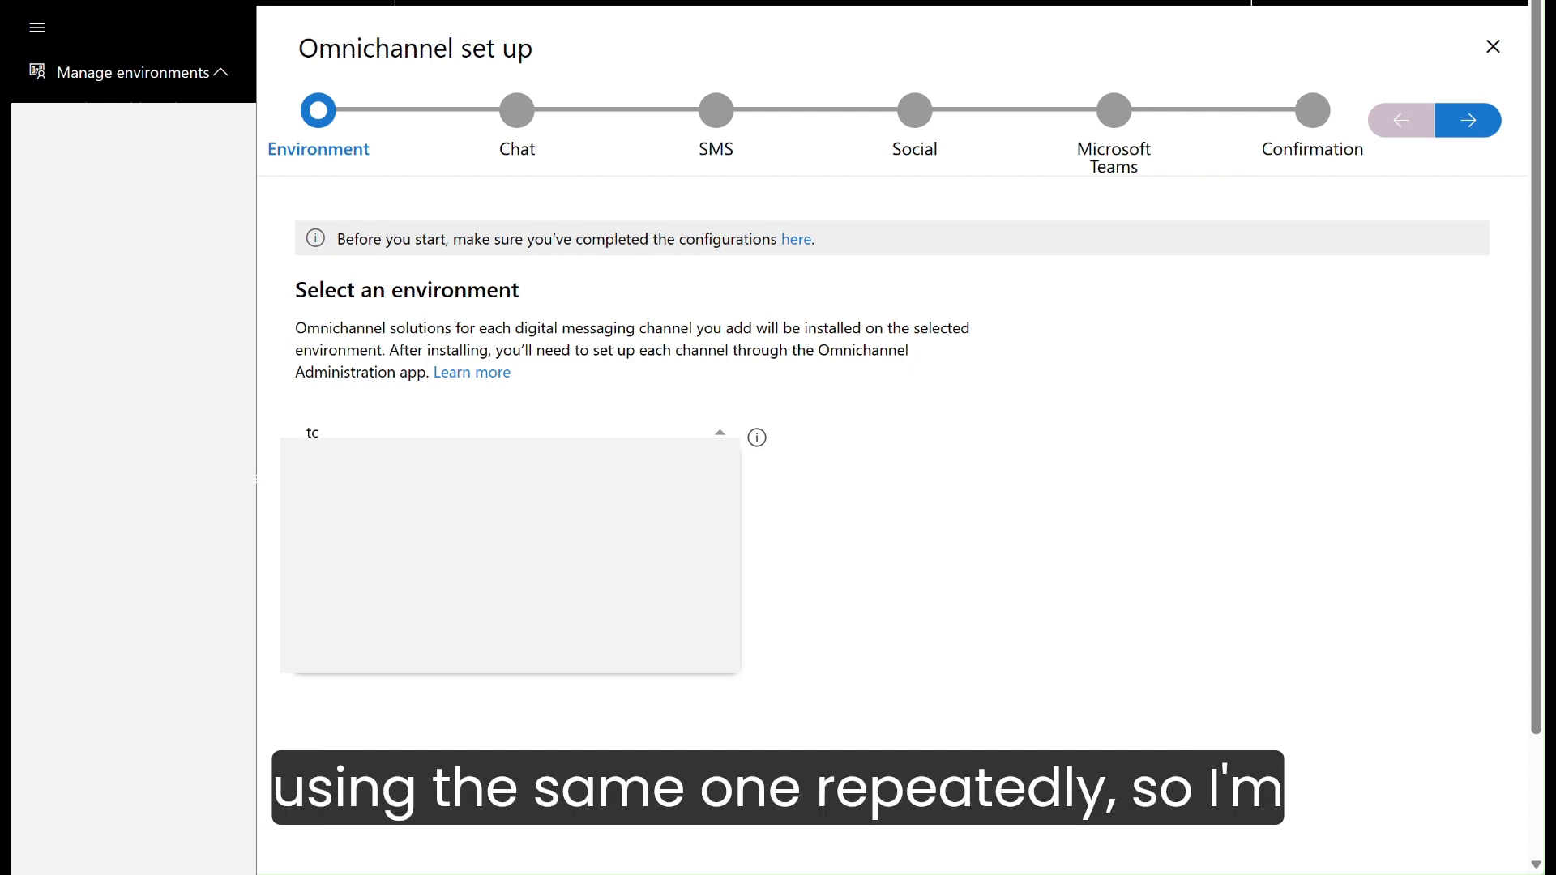
pyautogui.press('Return')
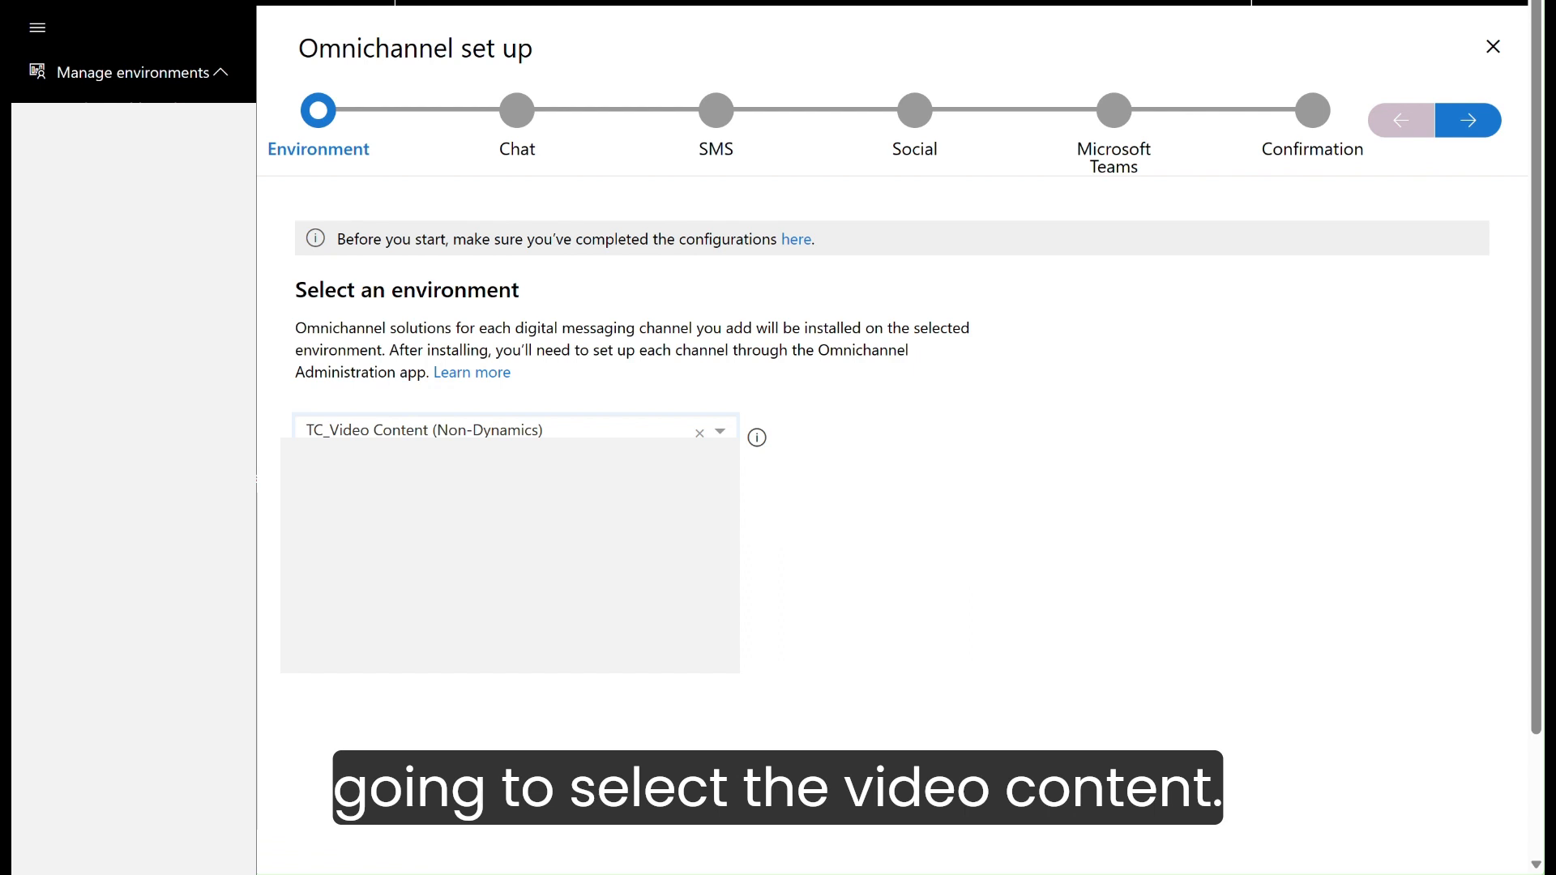
pyautogui.click(553, 433)
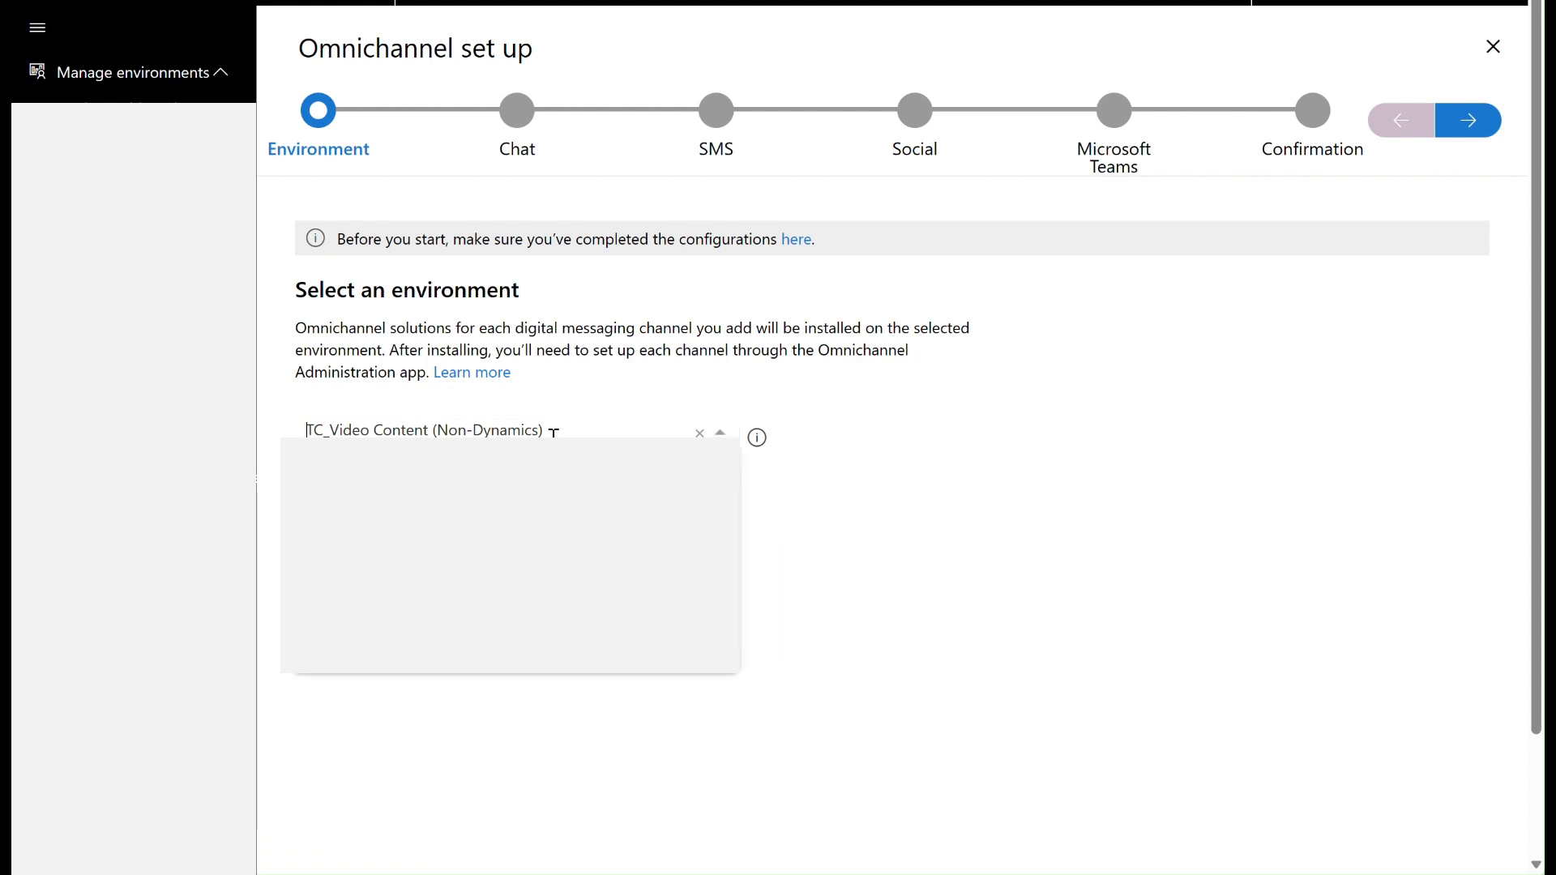
pyautogui.click(507, 625)
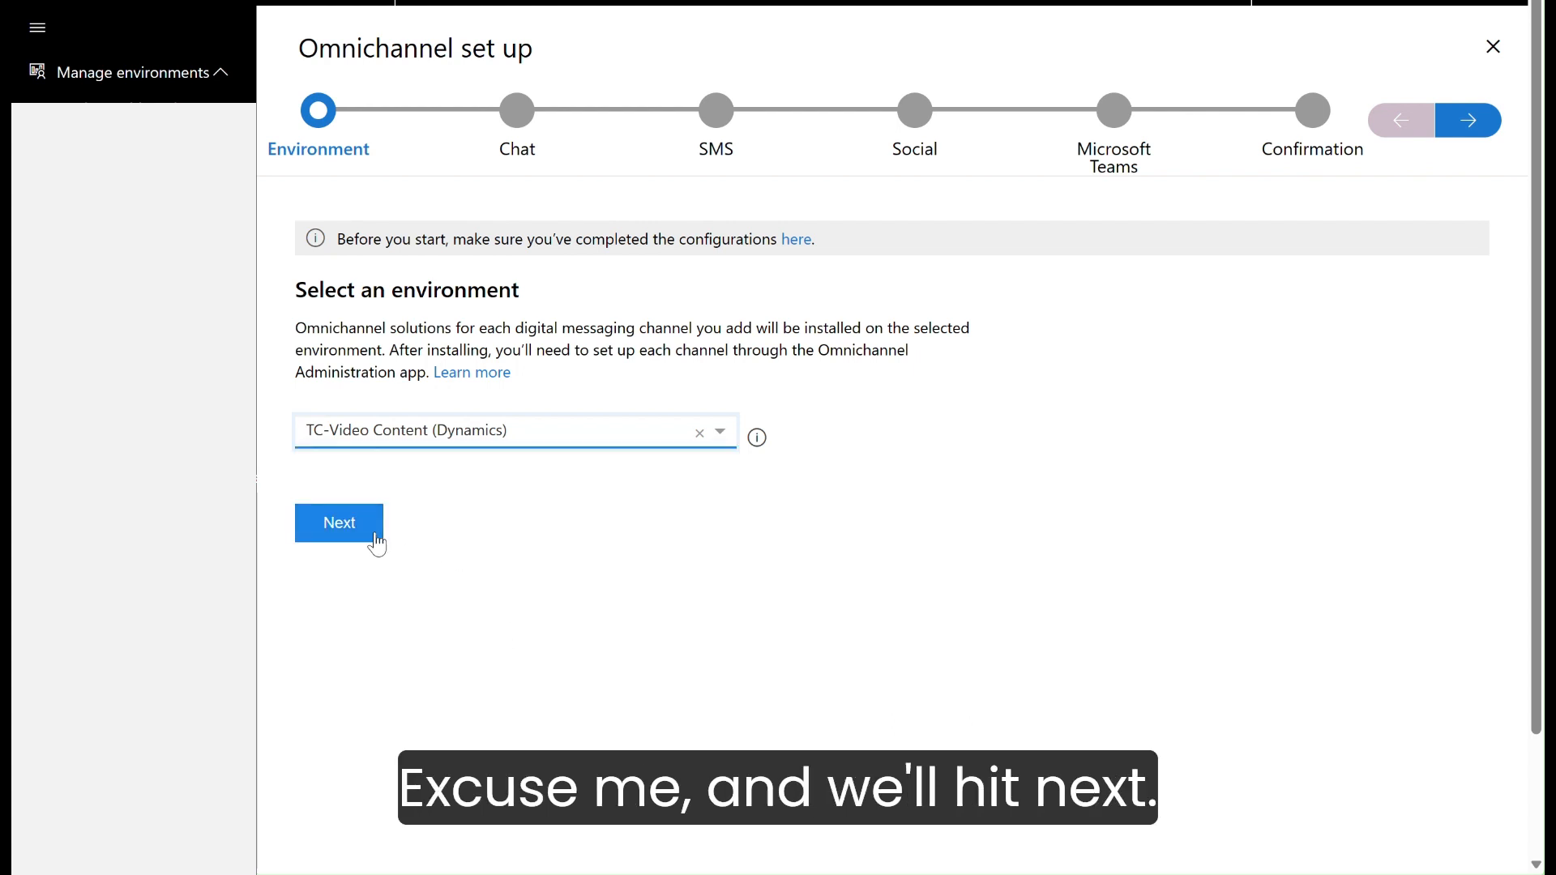
pyautogui.click(375, 538)
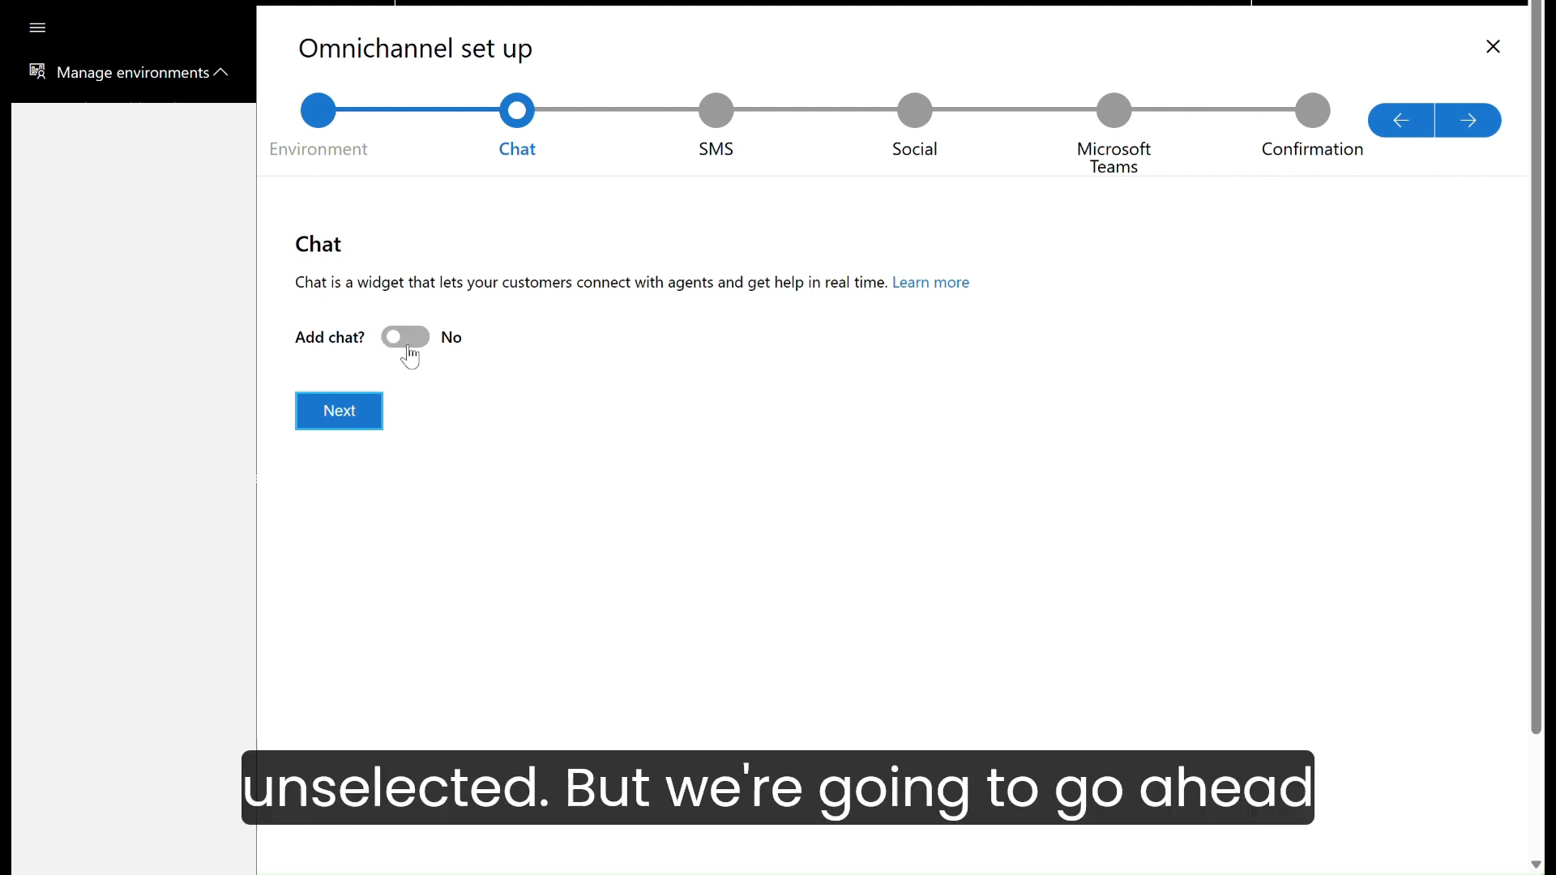
# Step: Add the chat and SMS channels to the Omnichannel setup, agreeing to the Voice and Messaging preview Terms
pyautogui.click(412, 339)
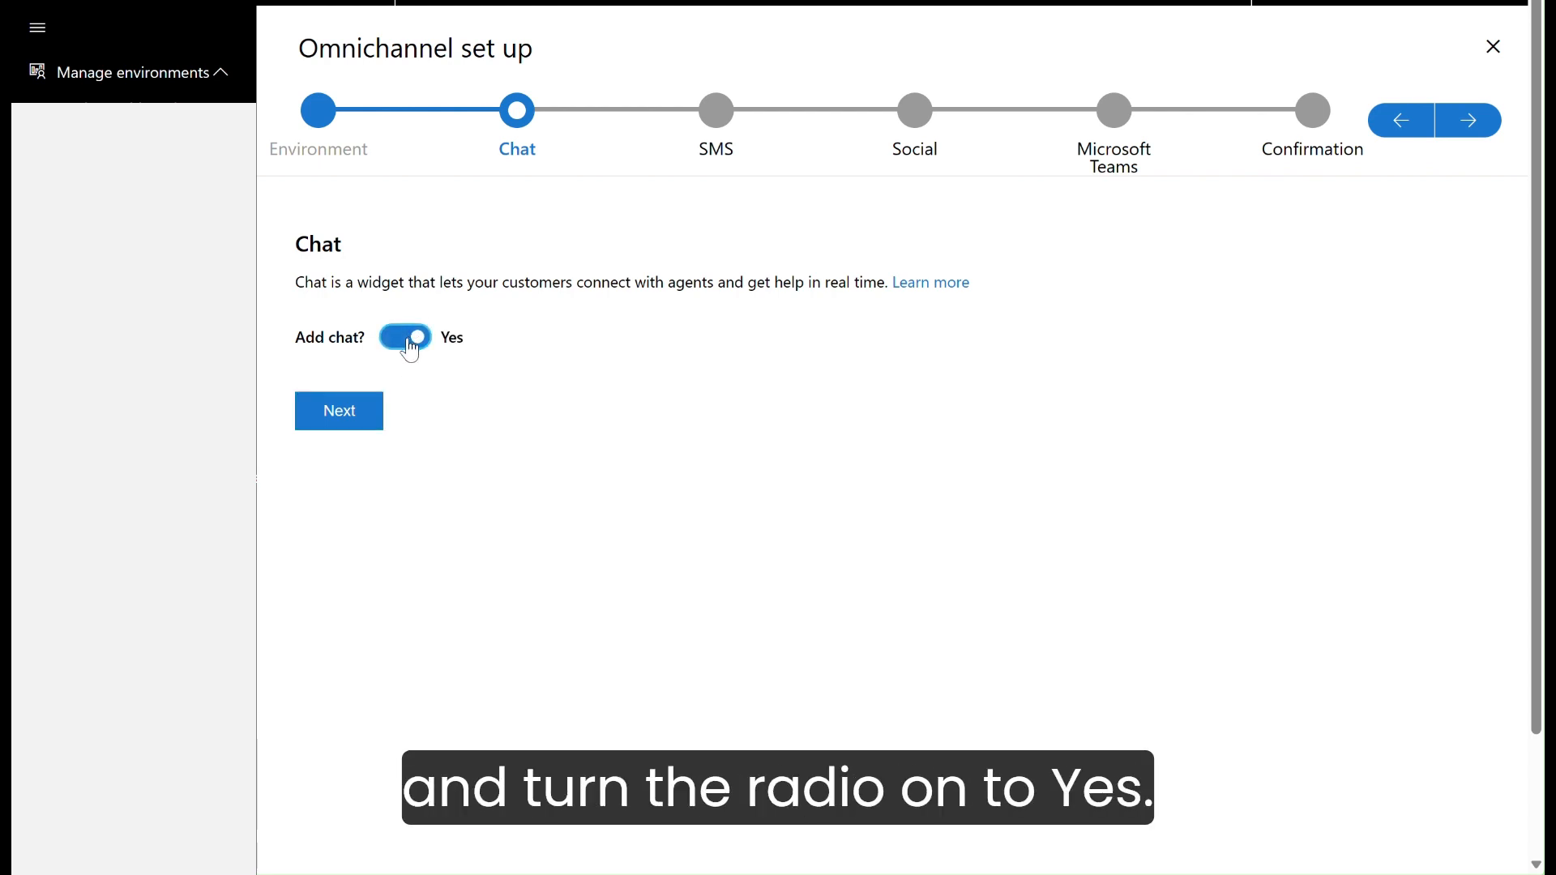
pyautogui.click(347, 415)
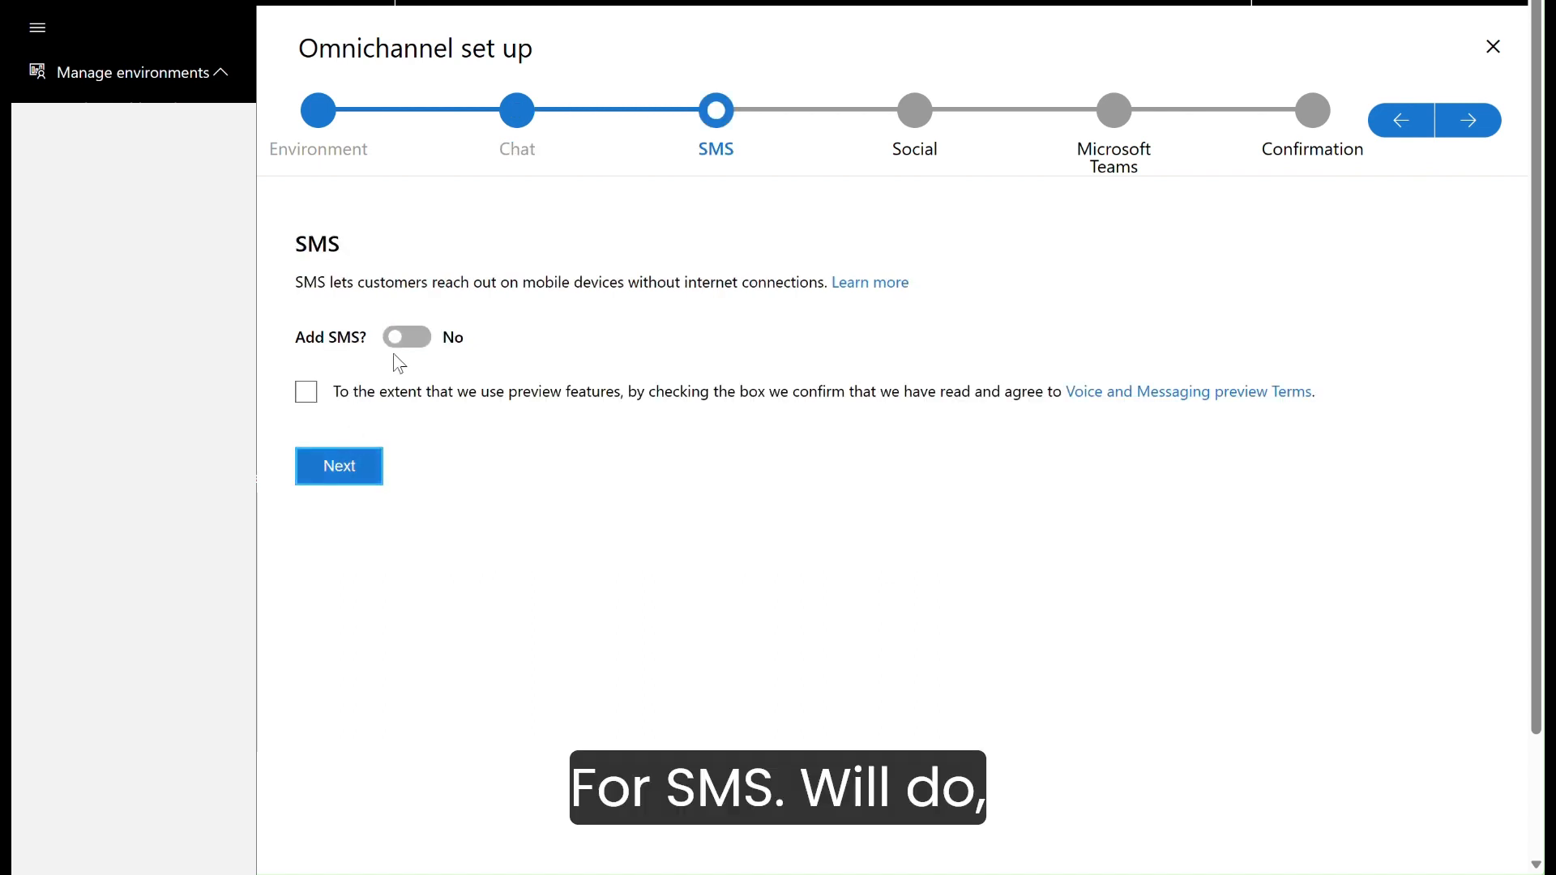
pyautogui.click(423, 340)
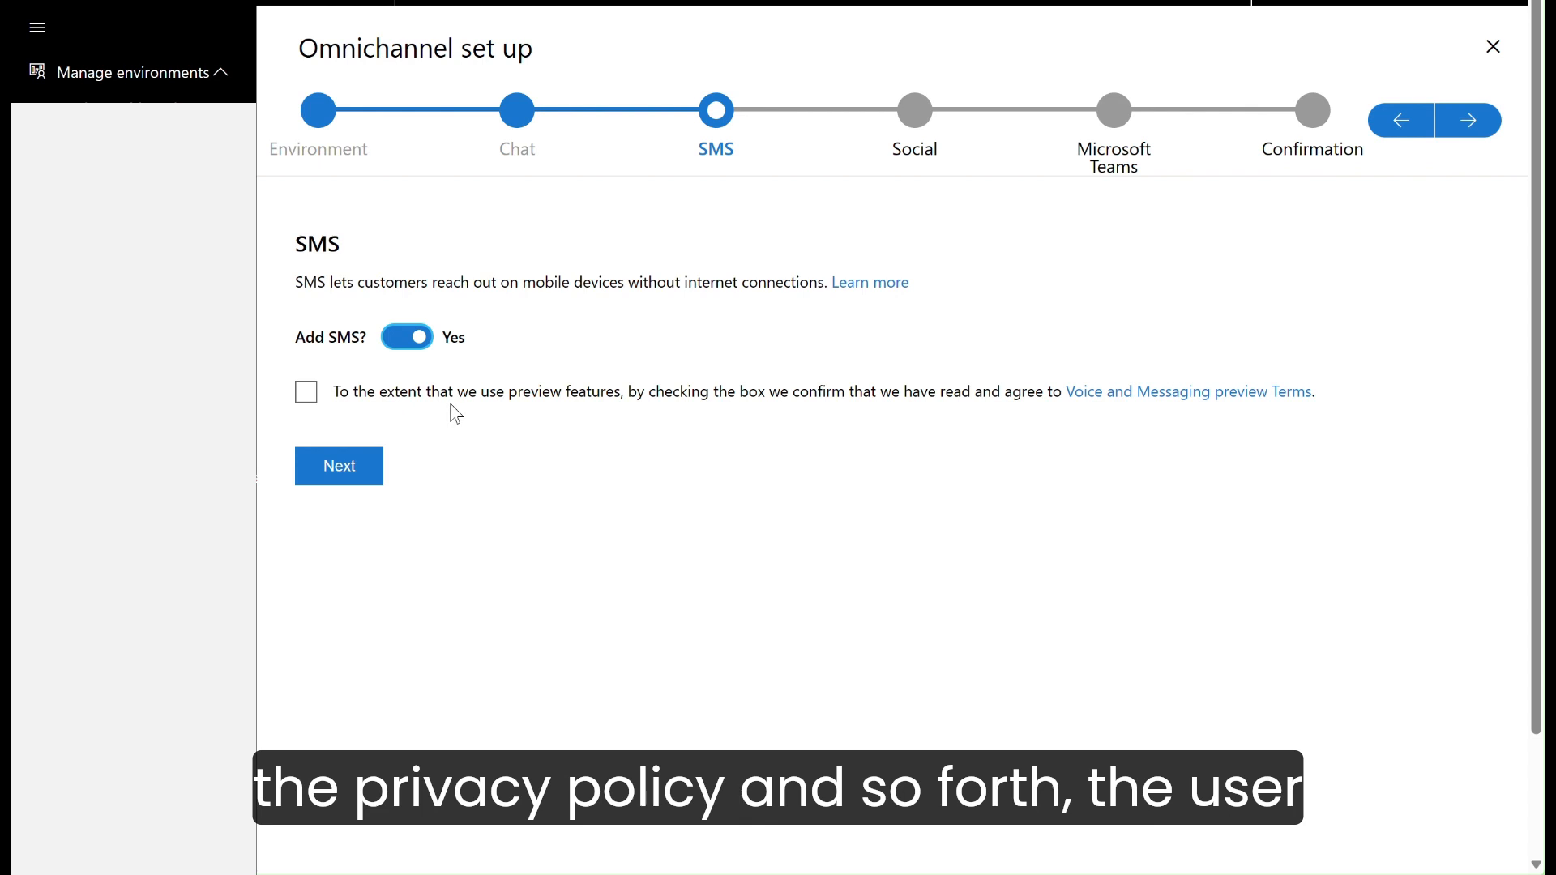
pyautogui.click(307, 397)
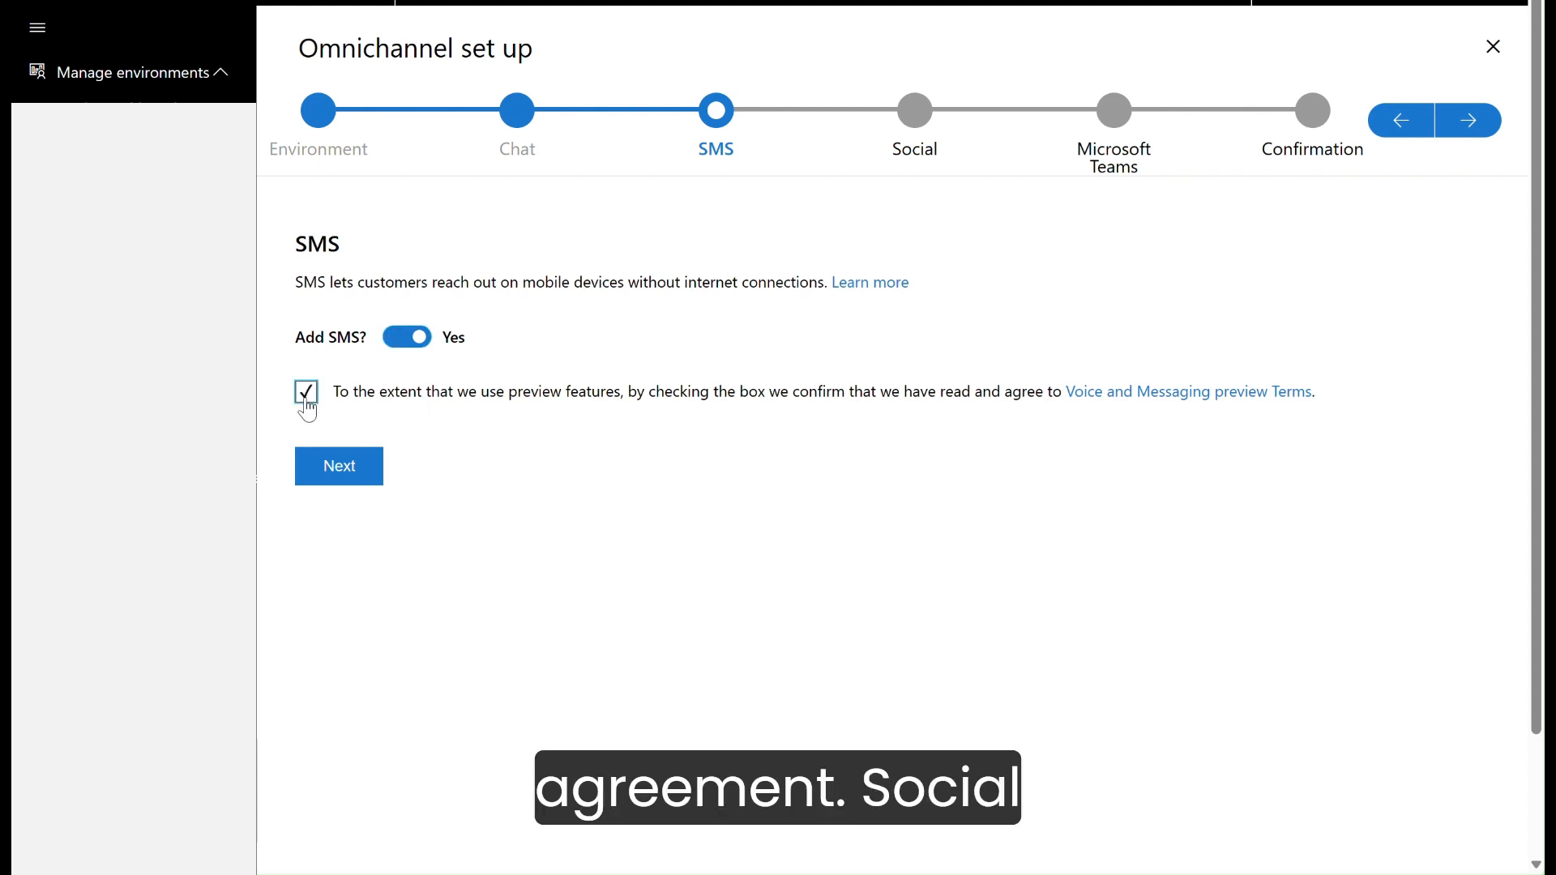
pyautogui.click(363, 464)
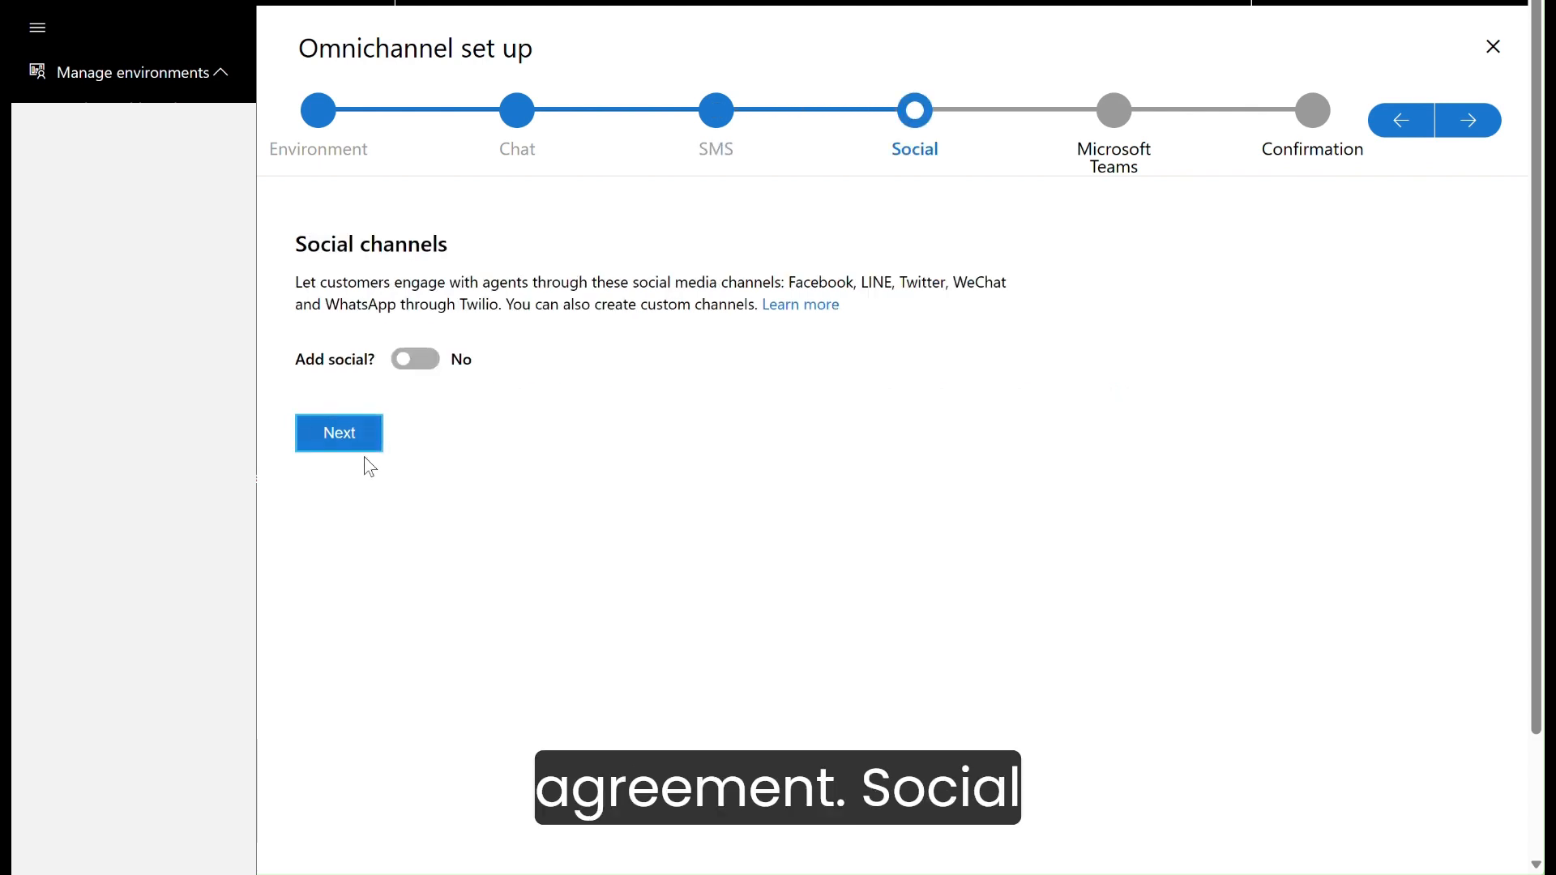
# Step: Add the social and Microsoft Teams channels and finish the Omnichannel setup to begin installation
pyautogui.click(420, 373)
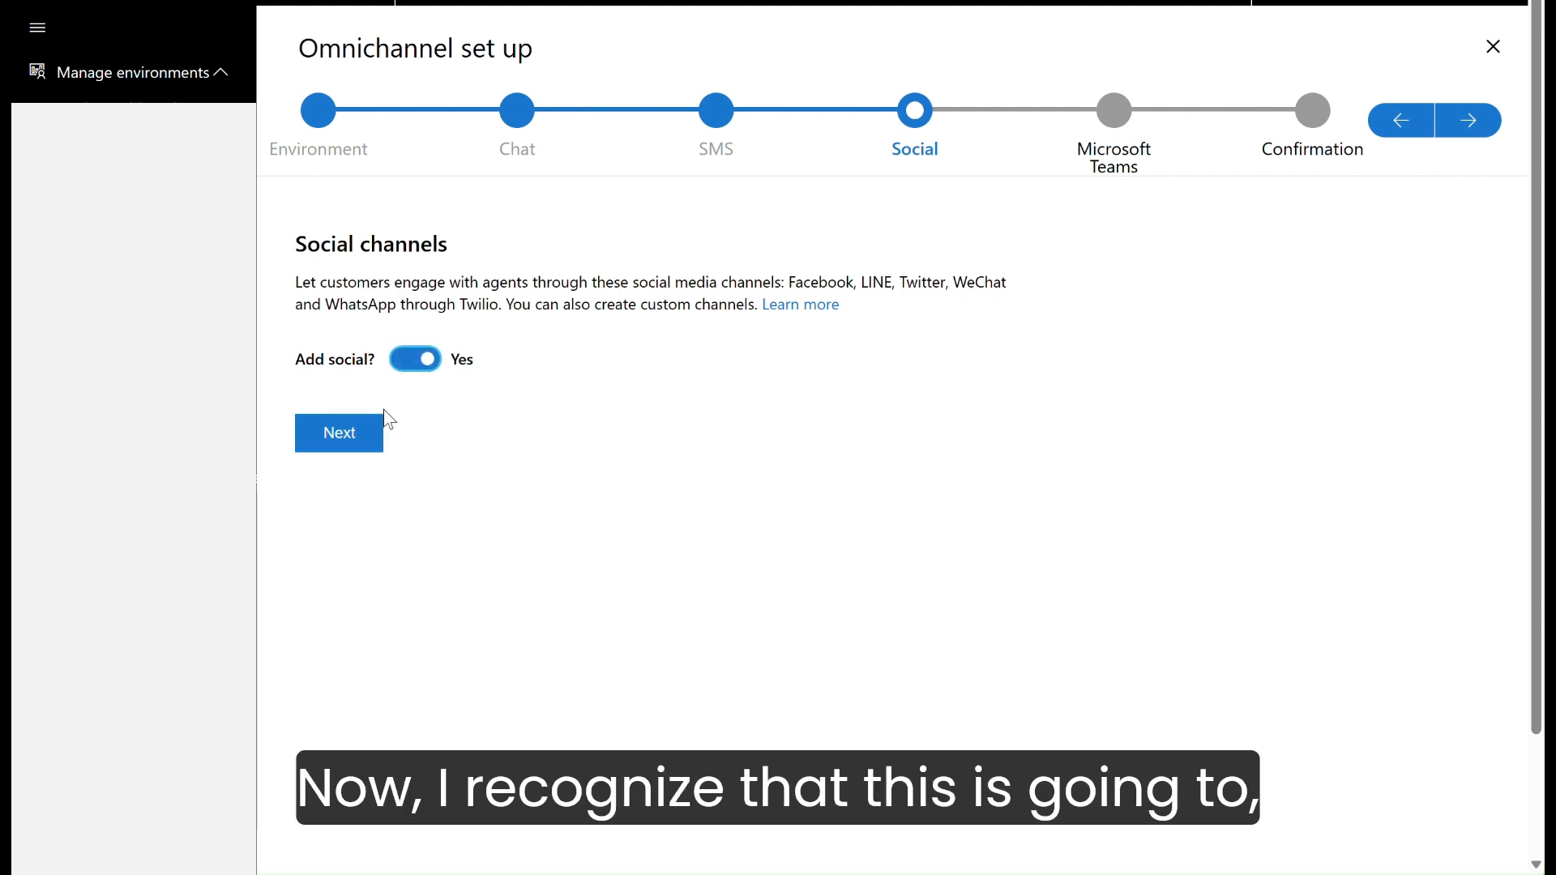
pyautogui.click(365, 437)
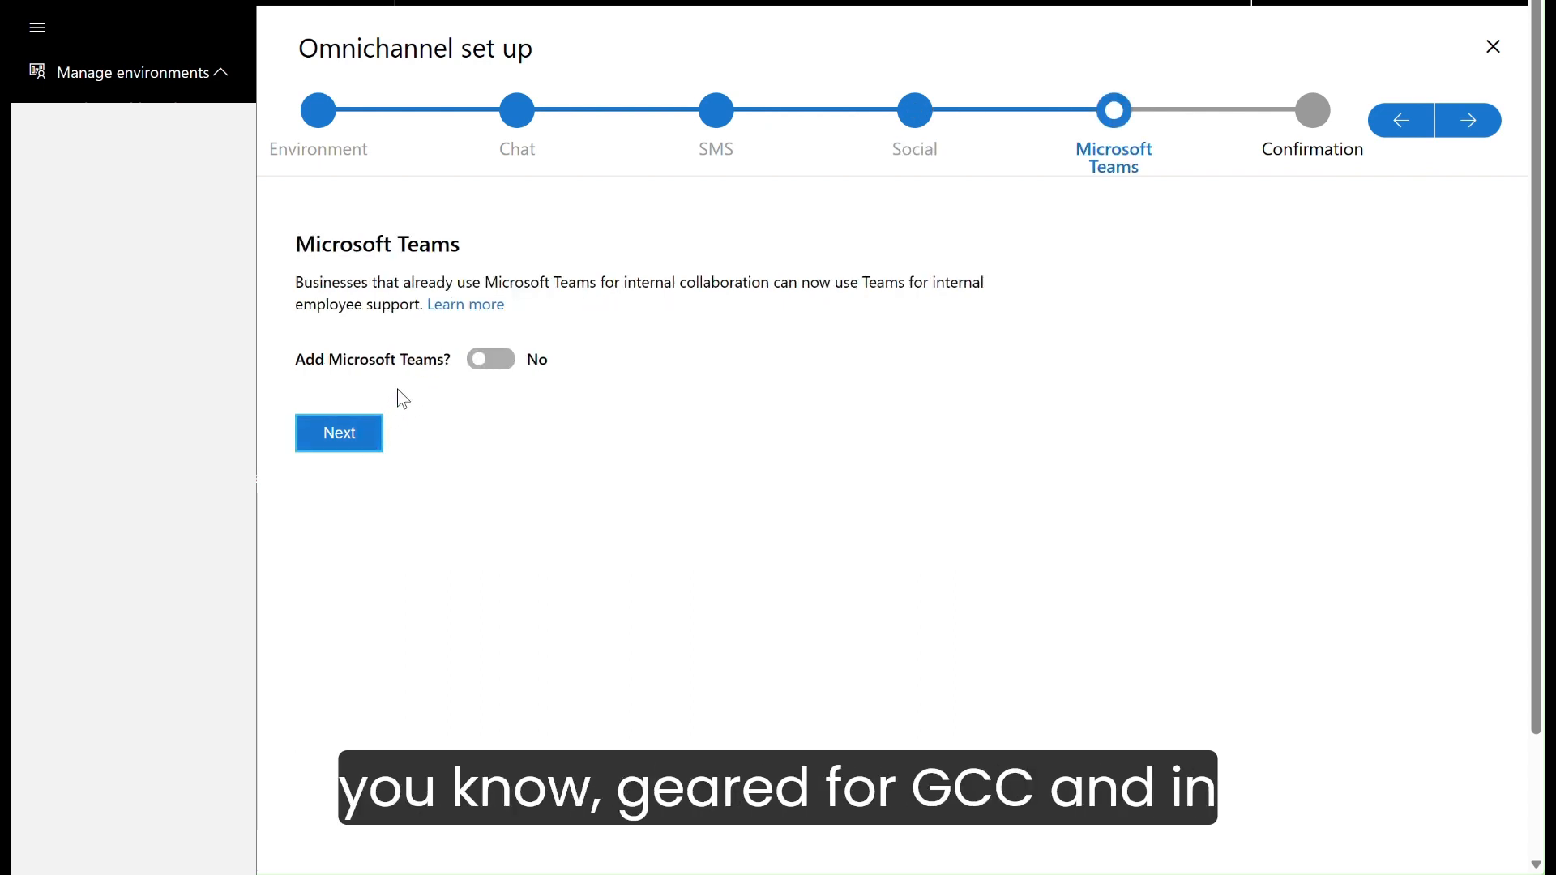
pyautogui.click(494, 361)
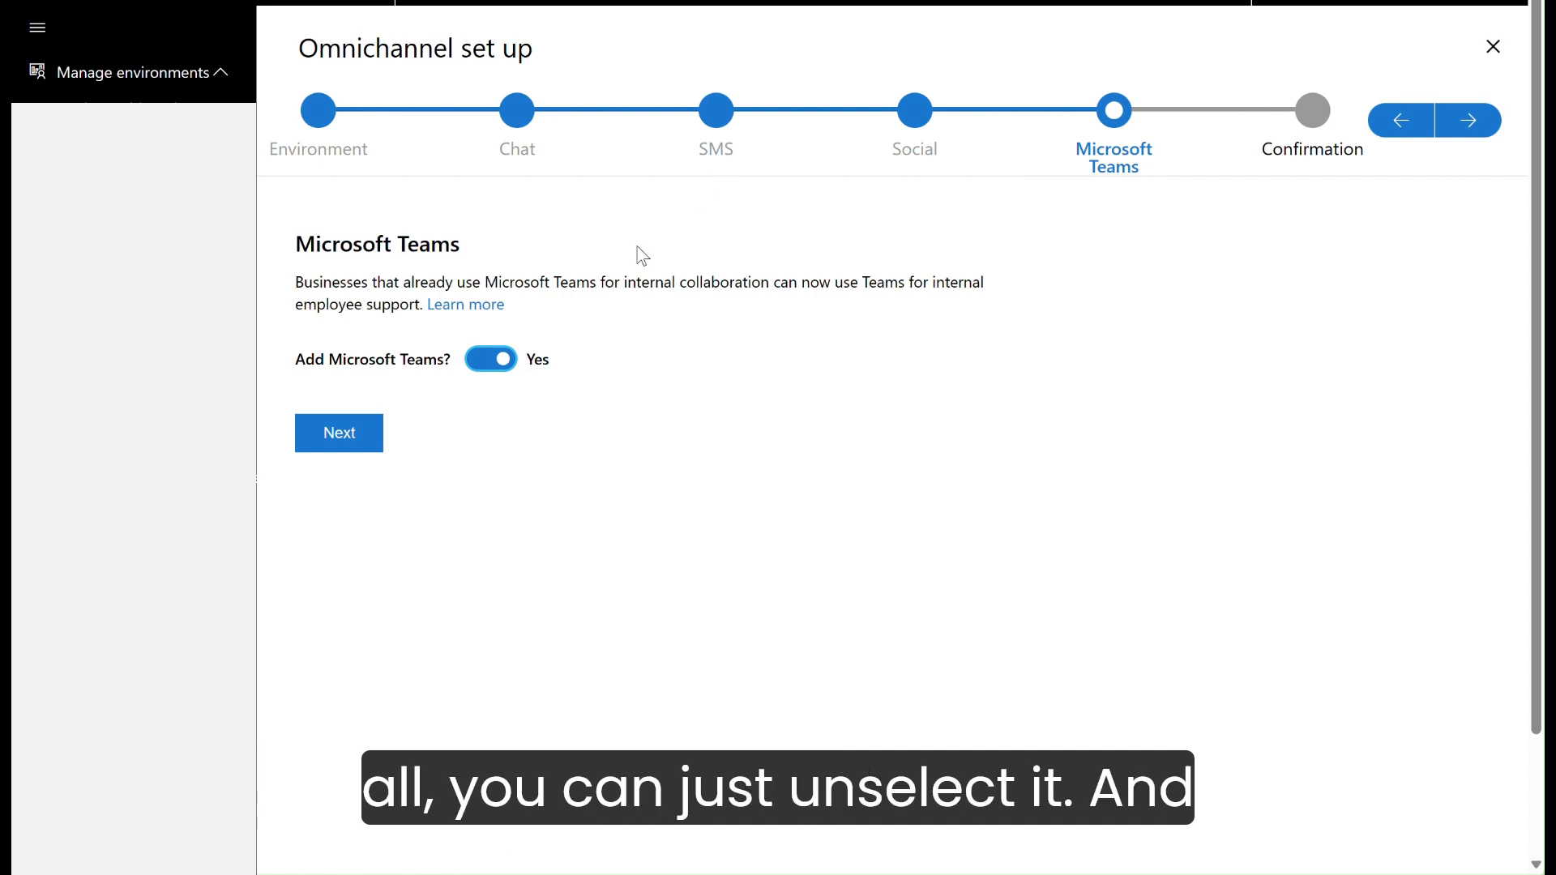
pyautogui.click(334, 436)
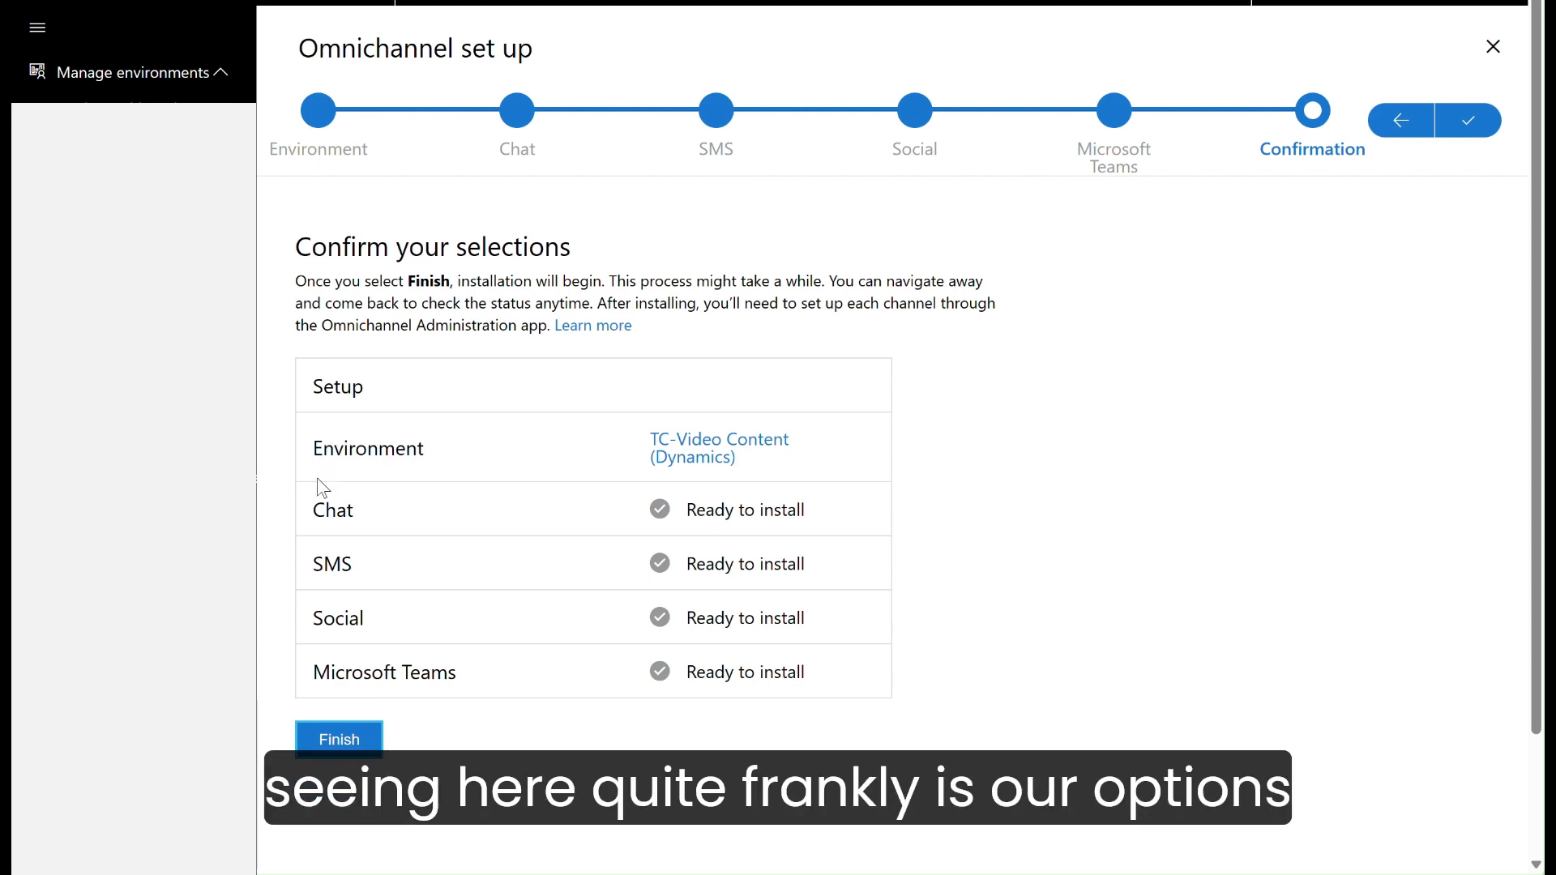
pyautogui.click(339, 741)
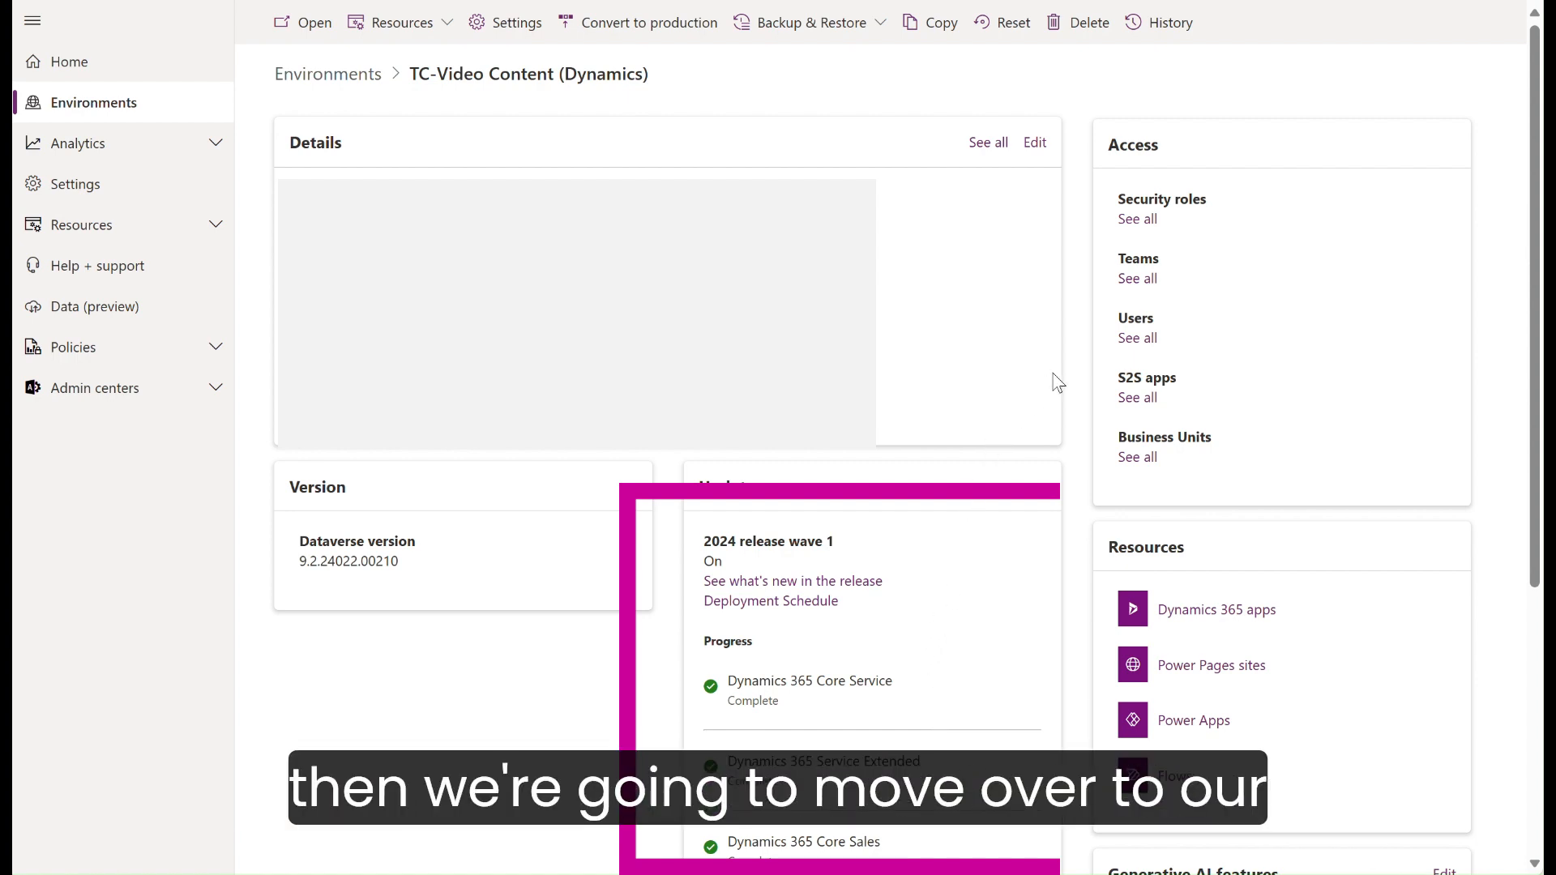
# Step: Open the environment's users list narrowed to "demo-" accounts and open the second listed user's details
pyautogui.click(1138, 338)
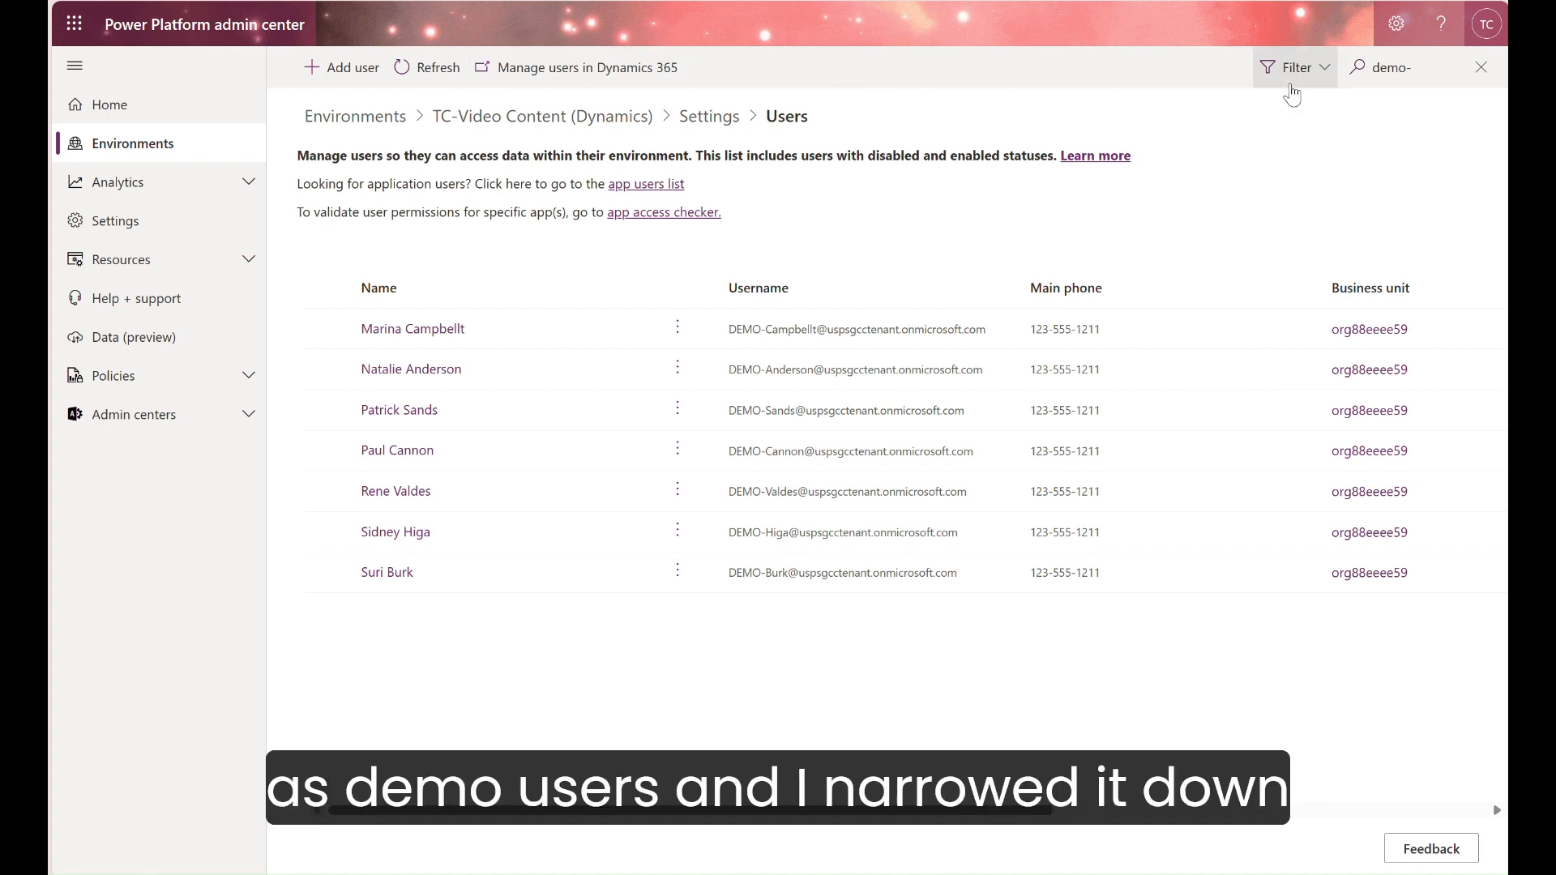
pyautogui.click(1378, 77)
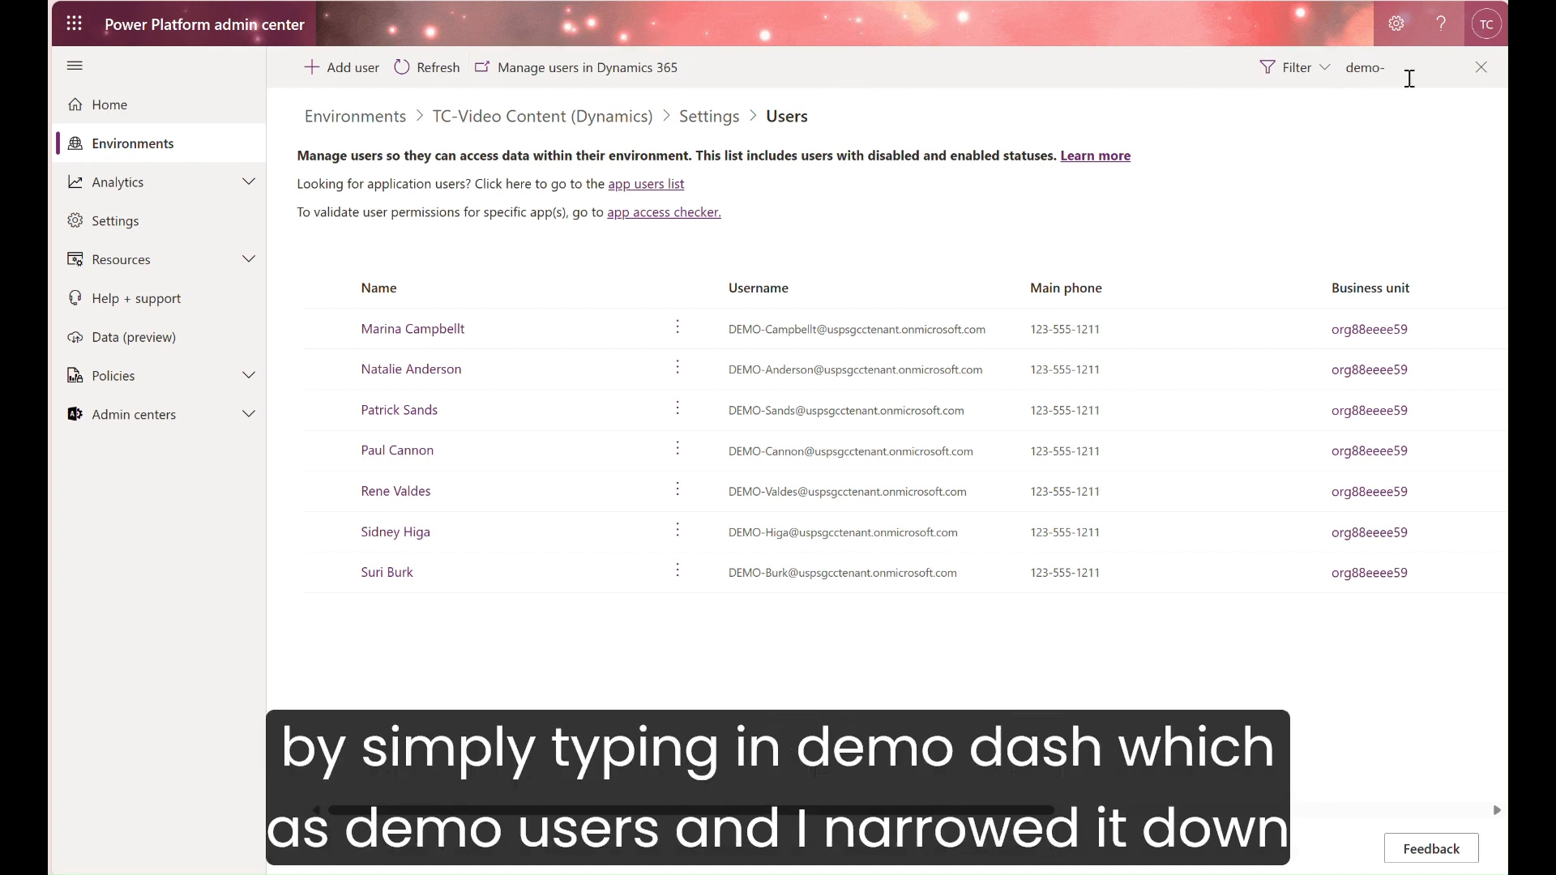
pyautogui.click(1338, 115)
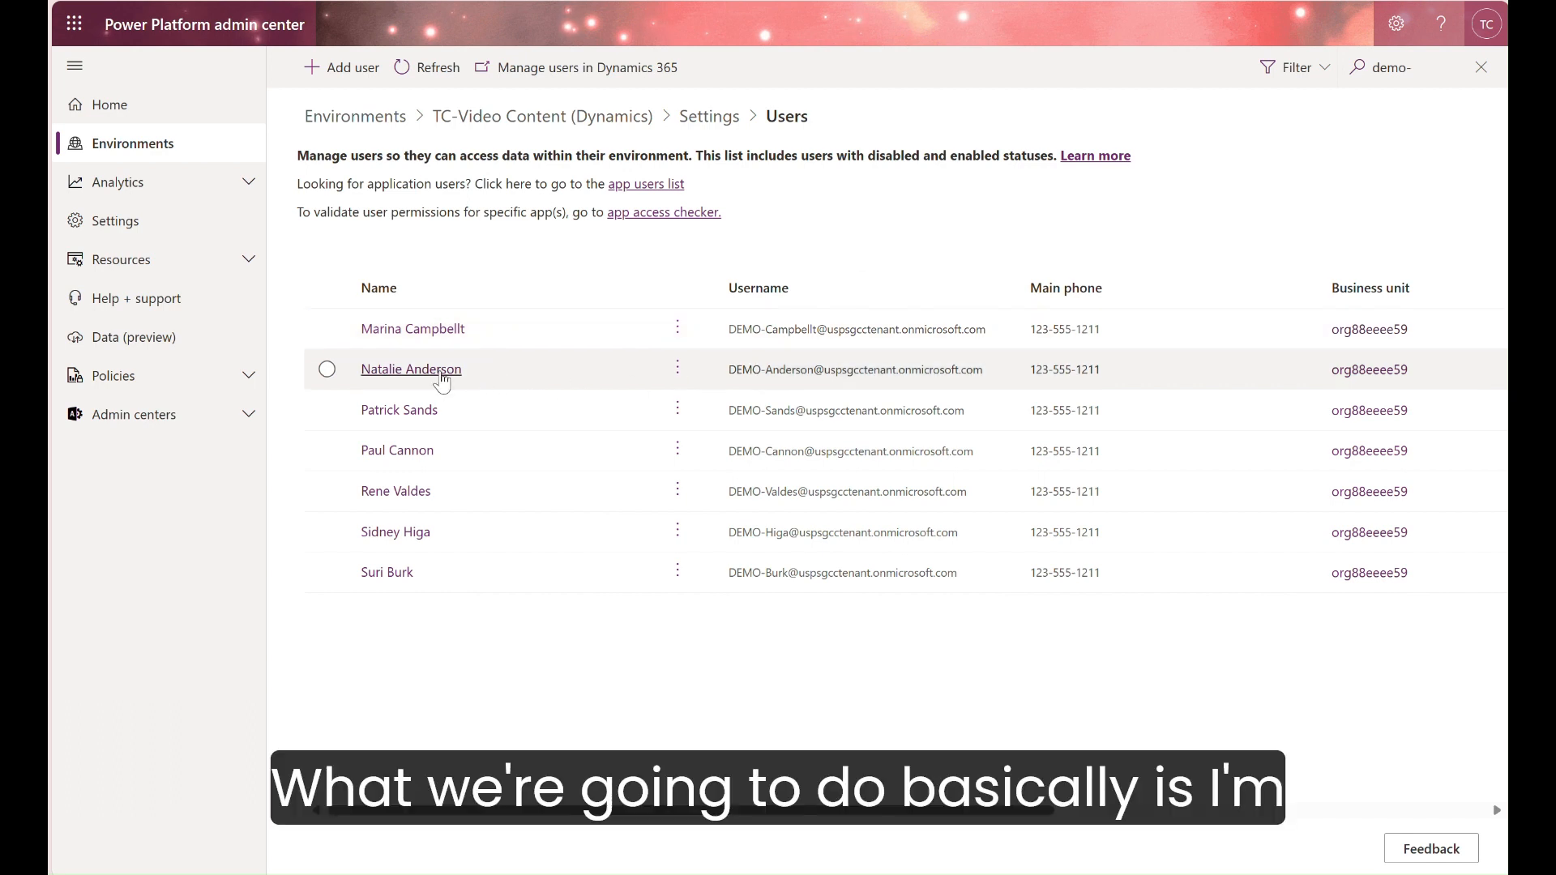
pyautogui.click(441, 375)
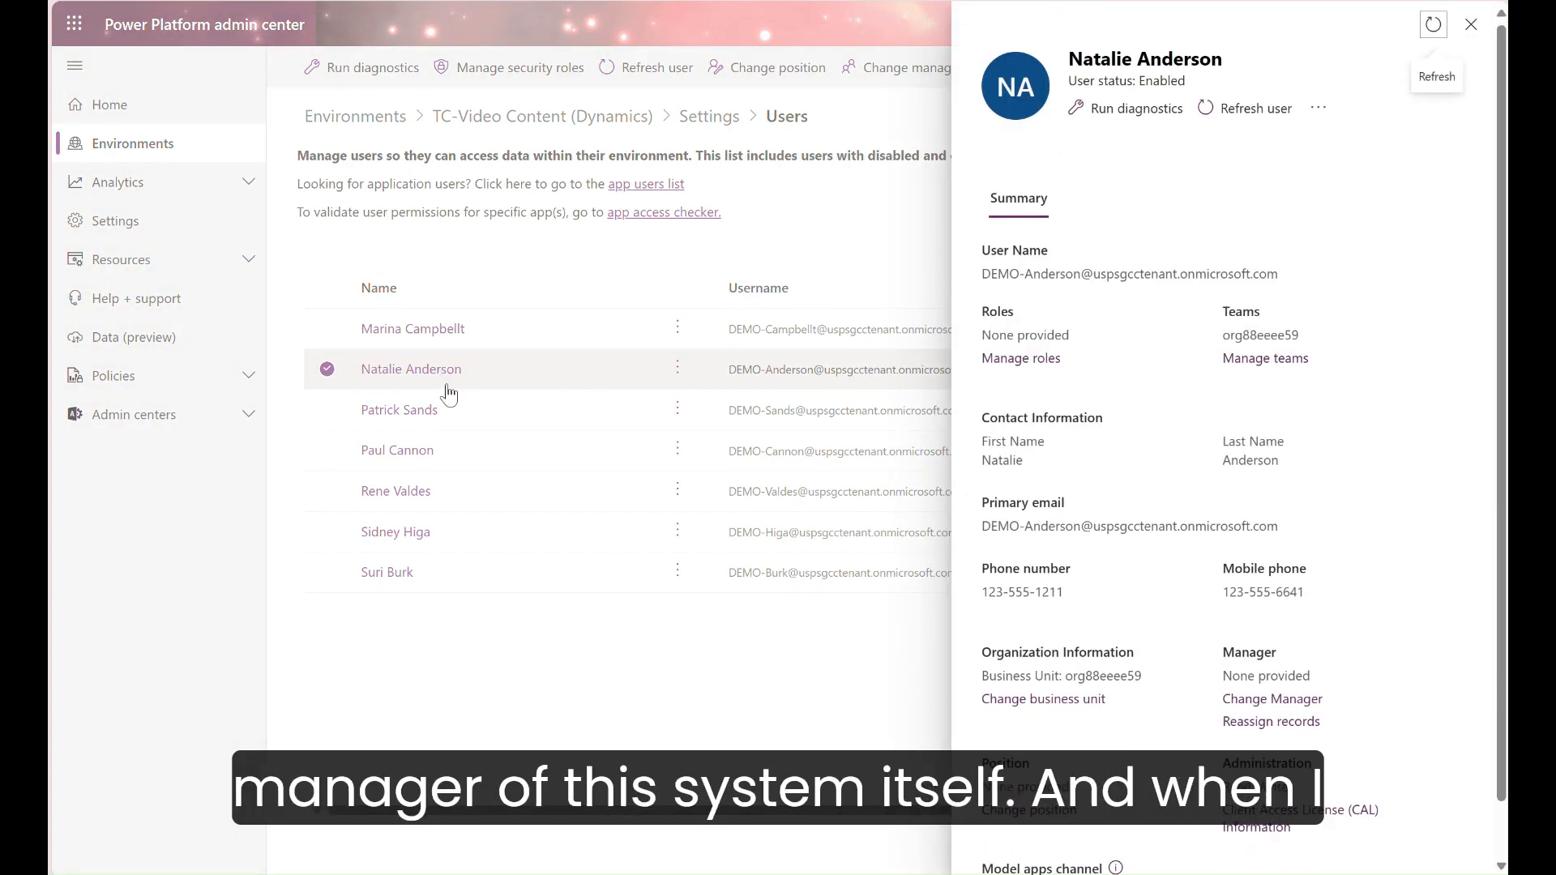
# Step: Open role management for the selected demo user and select the Basic User, Channel Access and CSR Manager security roles
pyautogui.click(1053, 364)
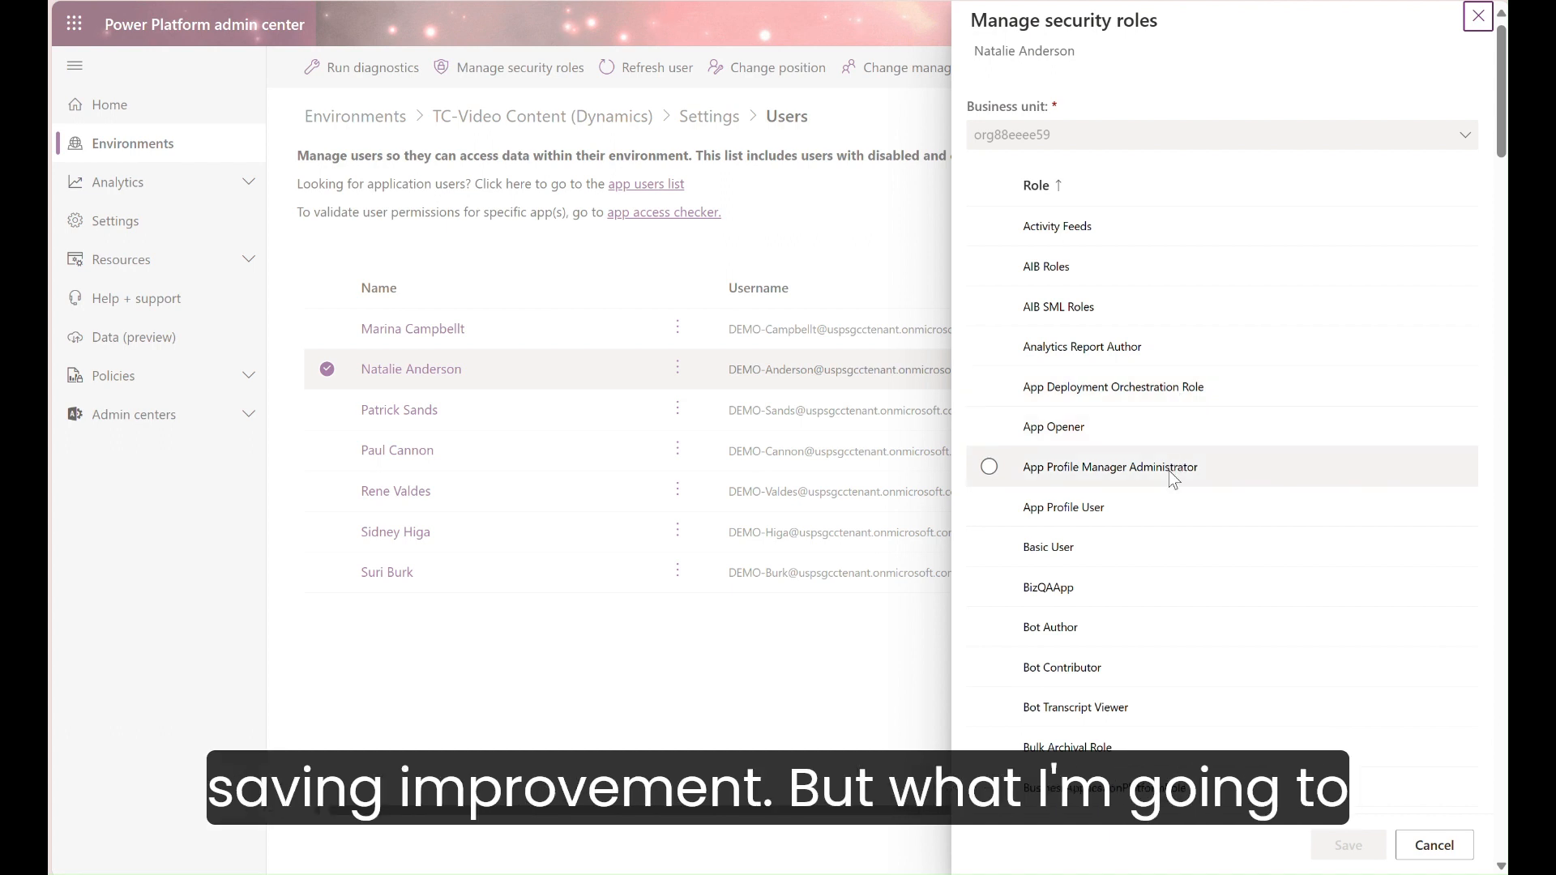
pyautogui.click(989, 547)
pyautogui.scroll(-3, 1001, 565)
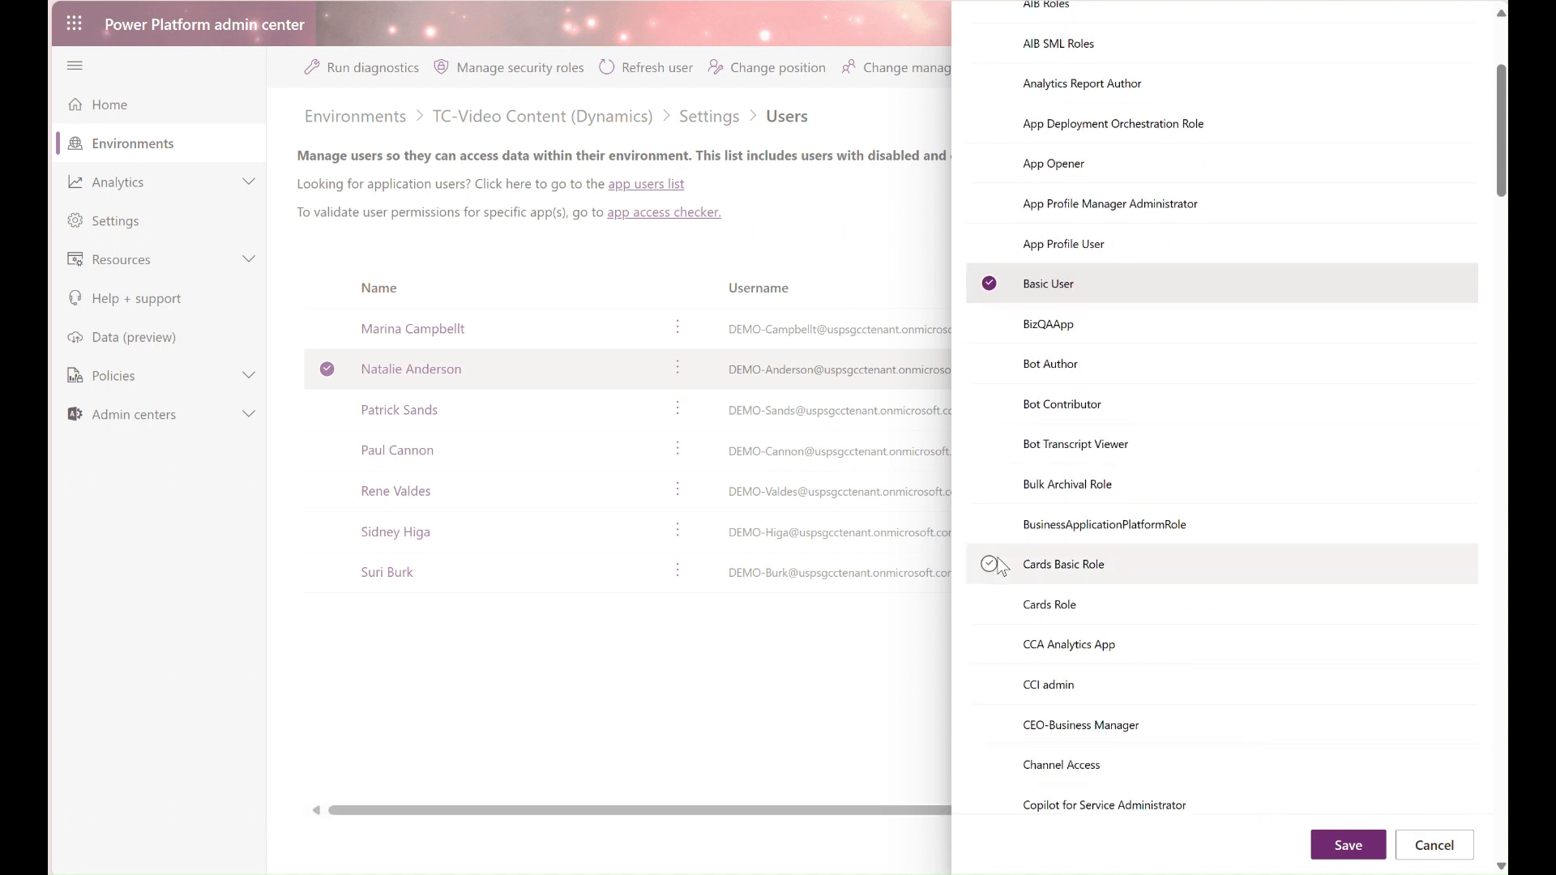
pyautogui.scroll(-2, 998, 567)
pyautogui.scroll(-2, 998, 568)
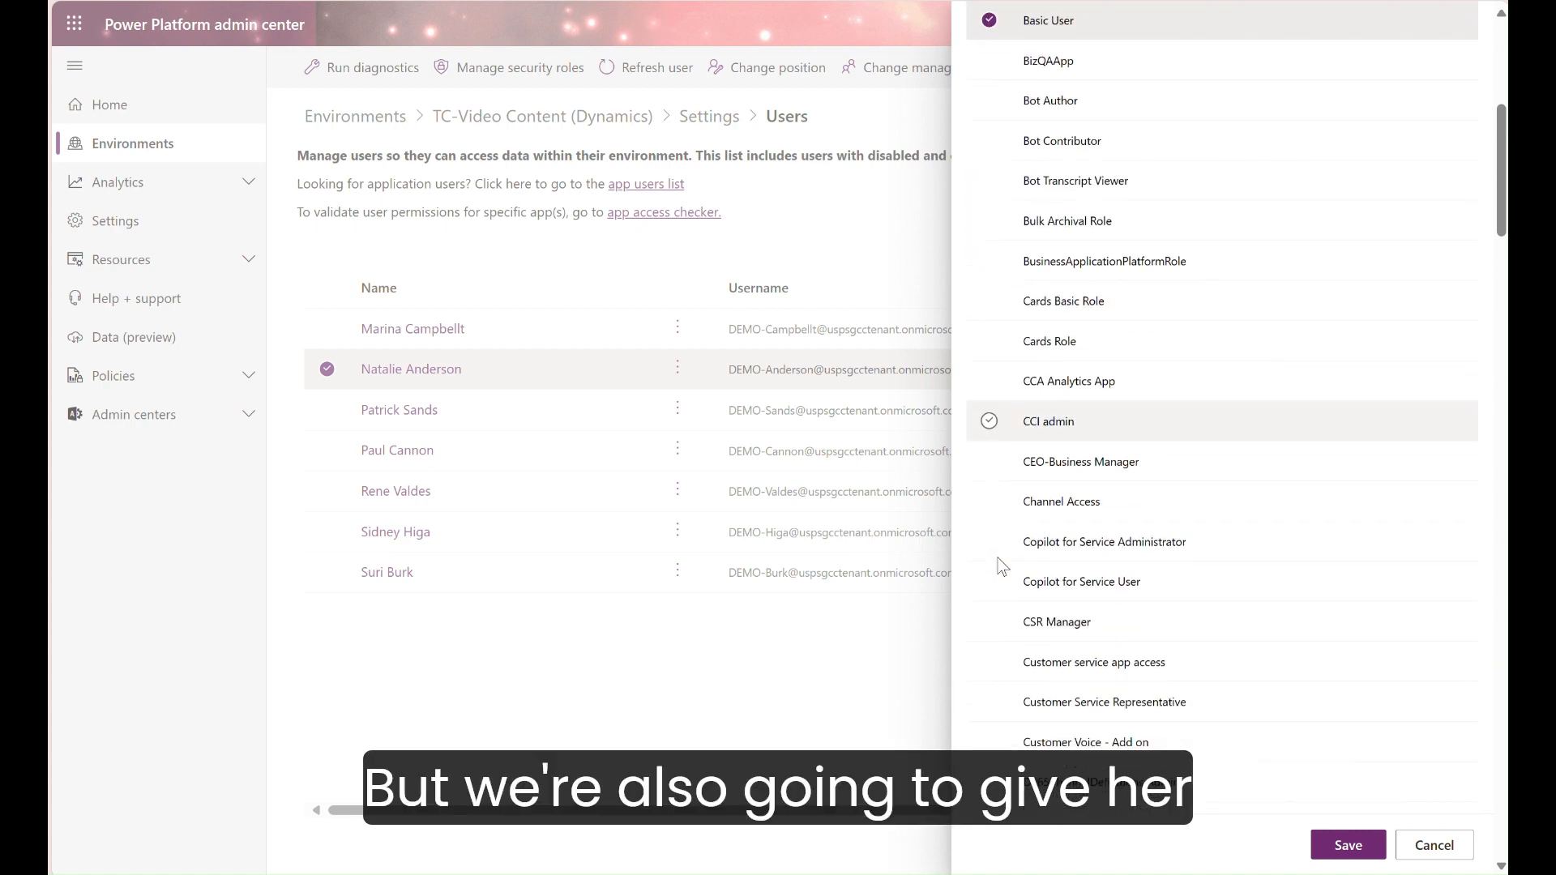
pyautogui.click(1001, 510)
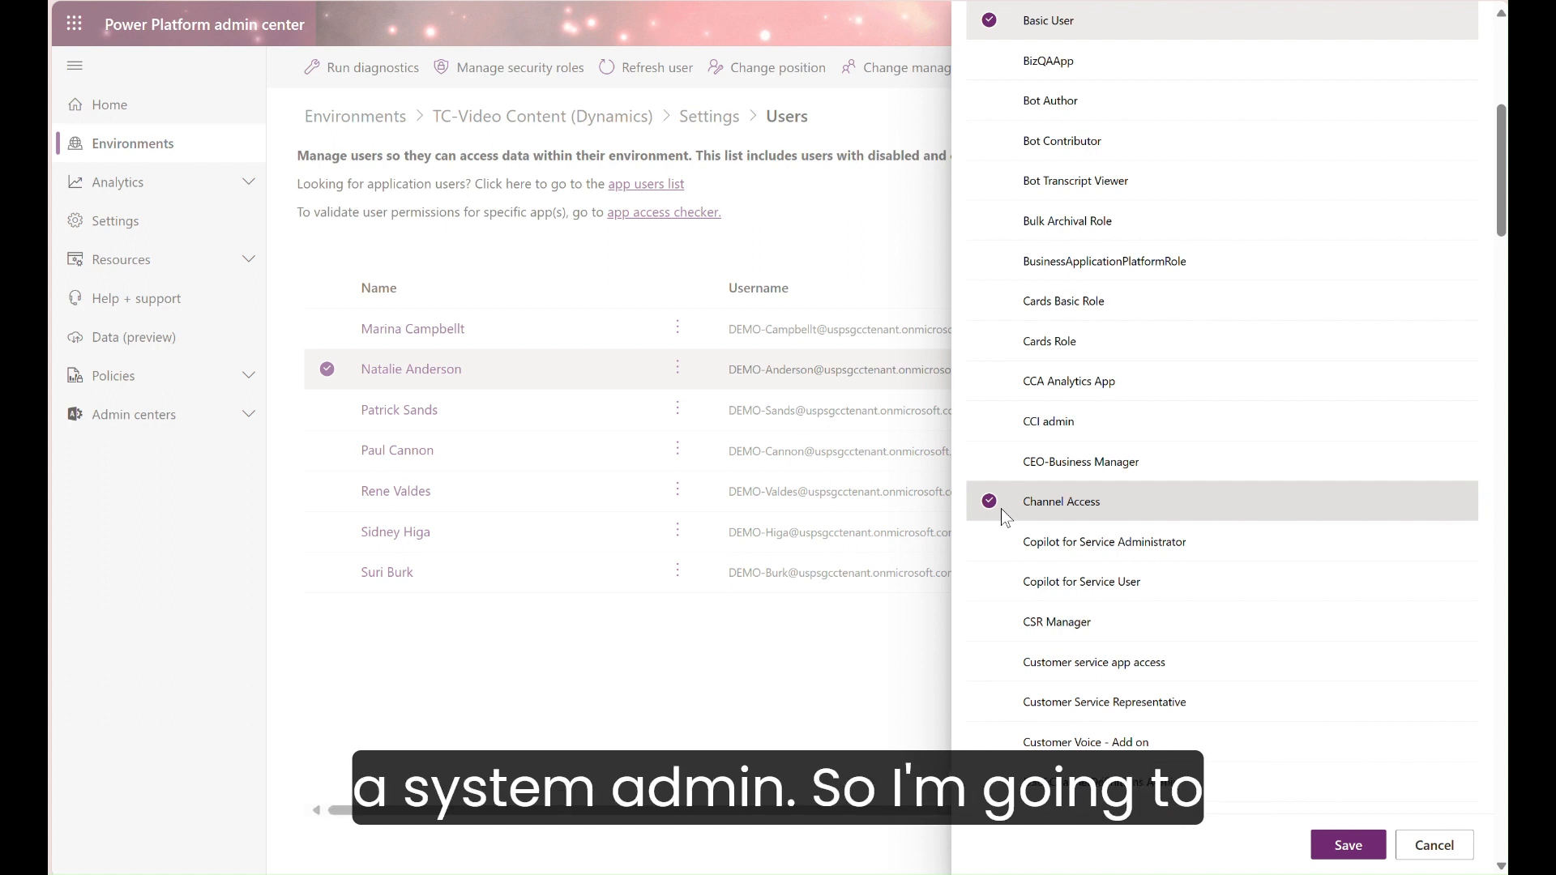
pyautogui.scroll(-2, 1001, 510)
pyautogui.click(1001, 504)
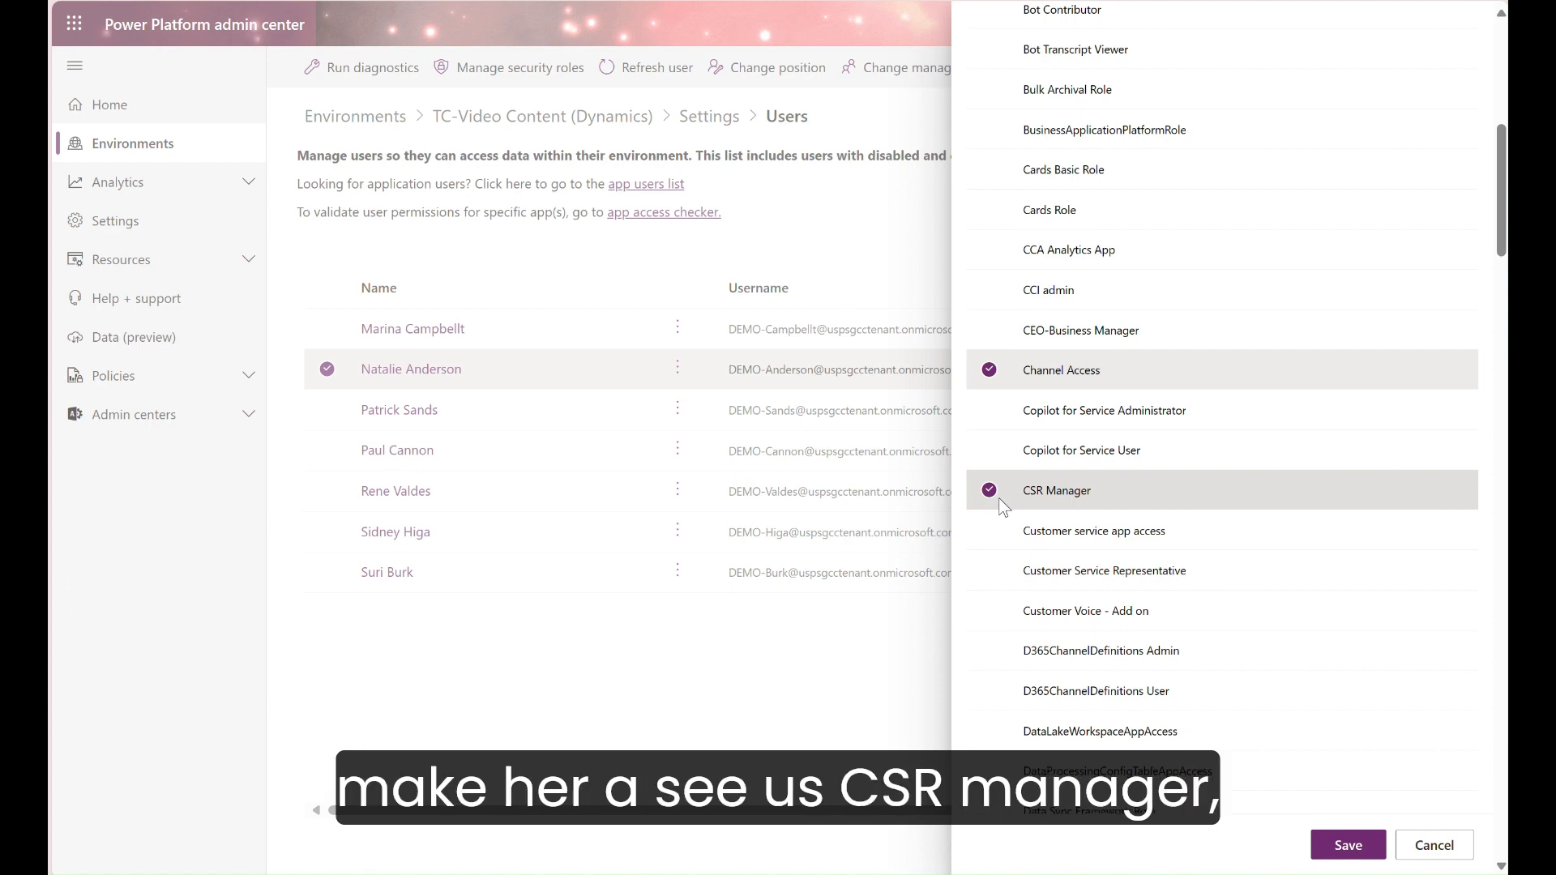
# Step: Add the Knowledge Manager, Omnichannel administrator and Omnichannel supervisor roles to the demo user's selection
pyautogui.scroll(-4, 1003, 515)
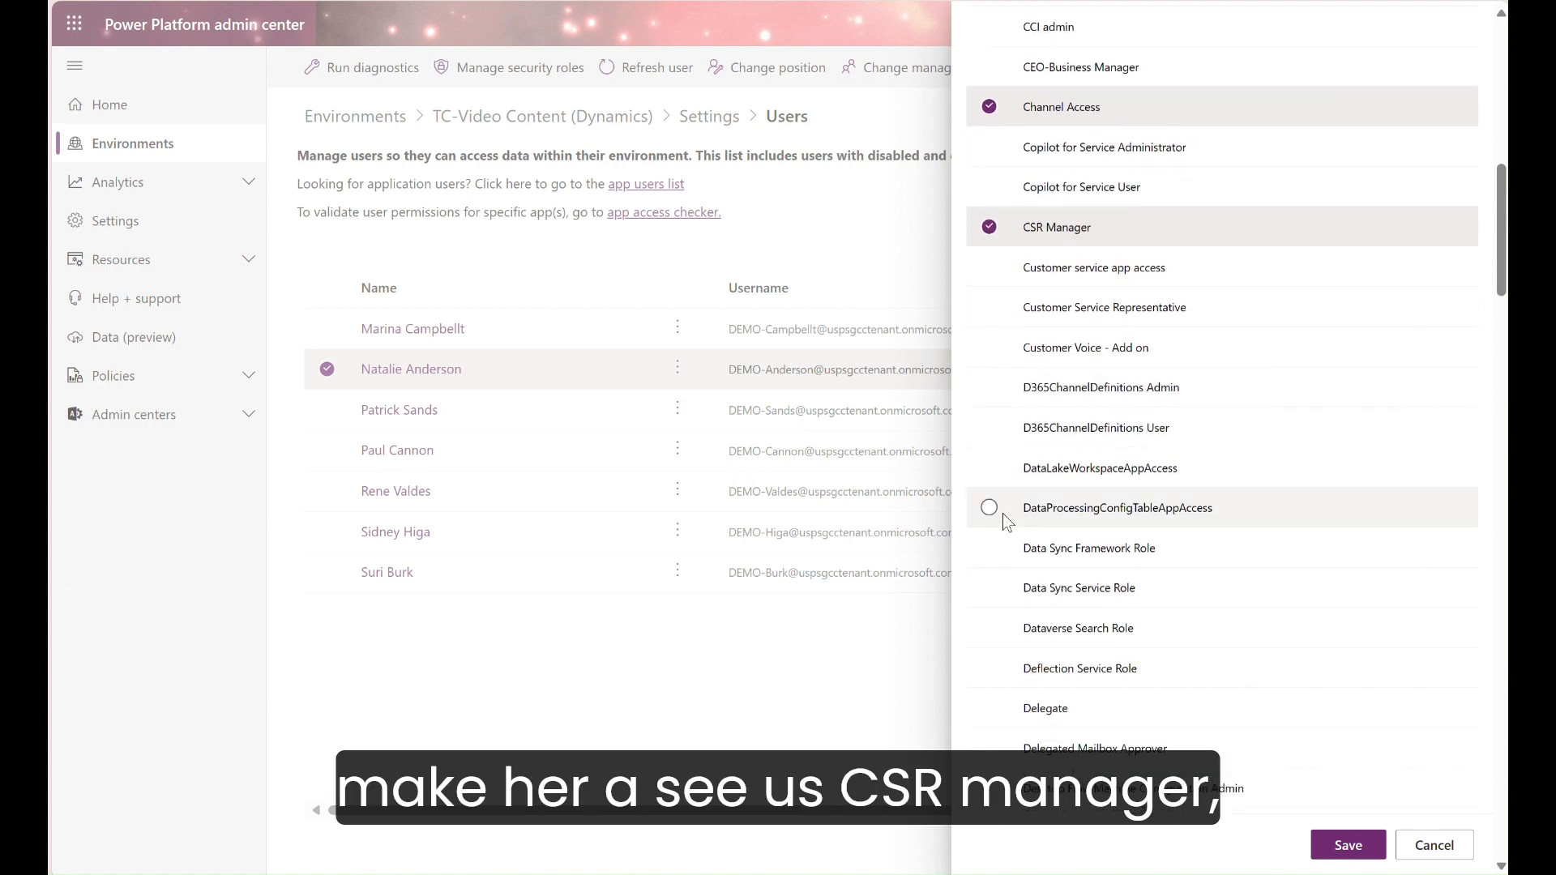
pyautogui.scroll(-7, 1003, 512)
pyautogui.scroll(-8, 1003, 513)
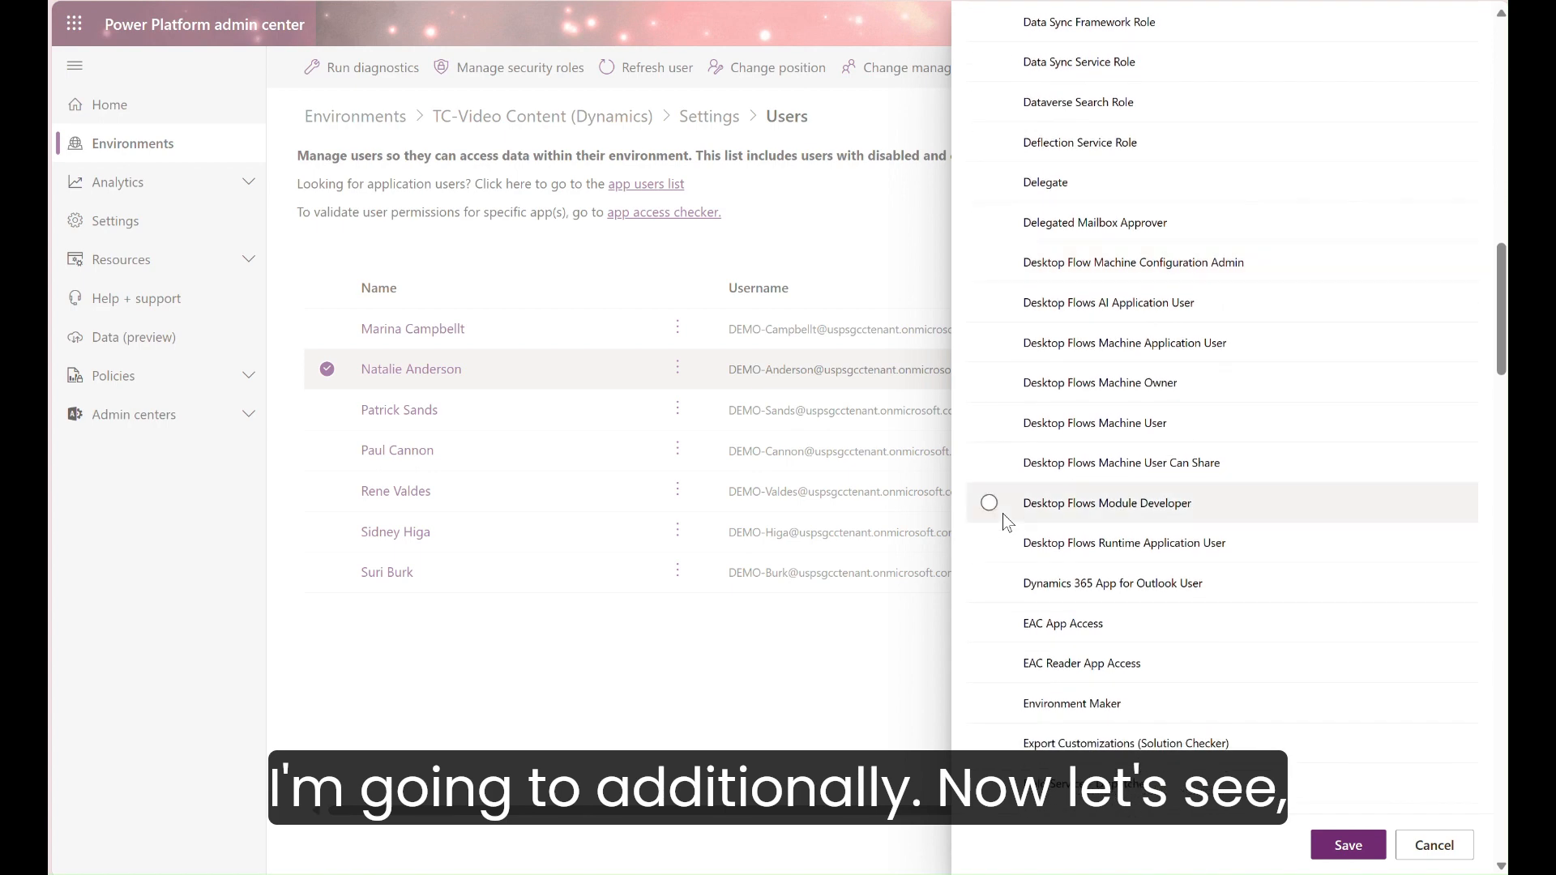
pyautogui.scroll(-8, 1003, 513)
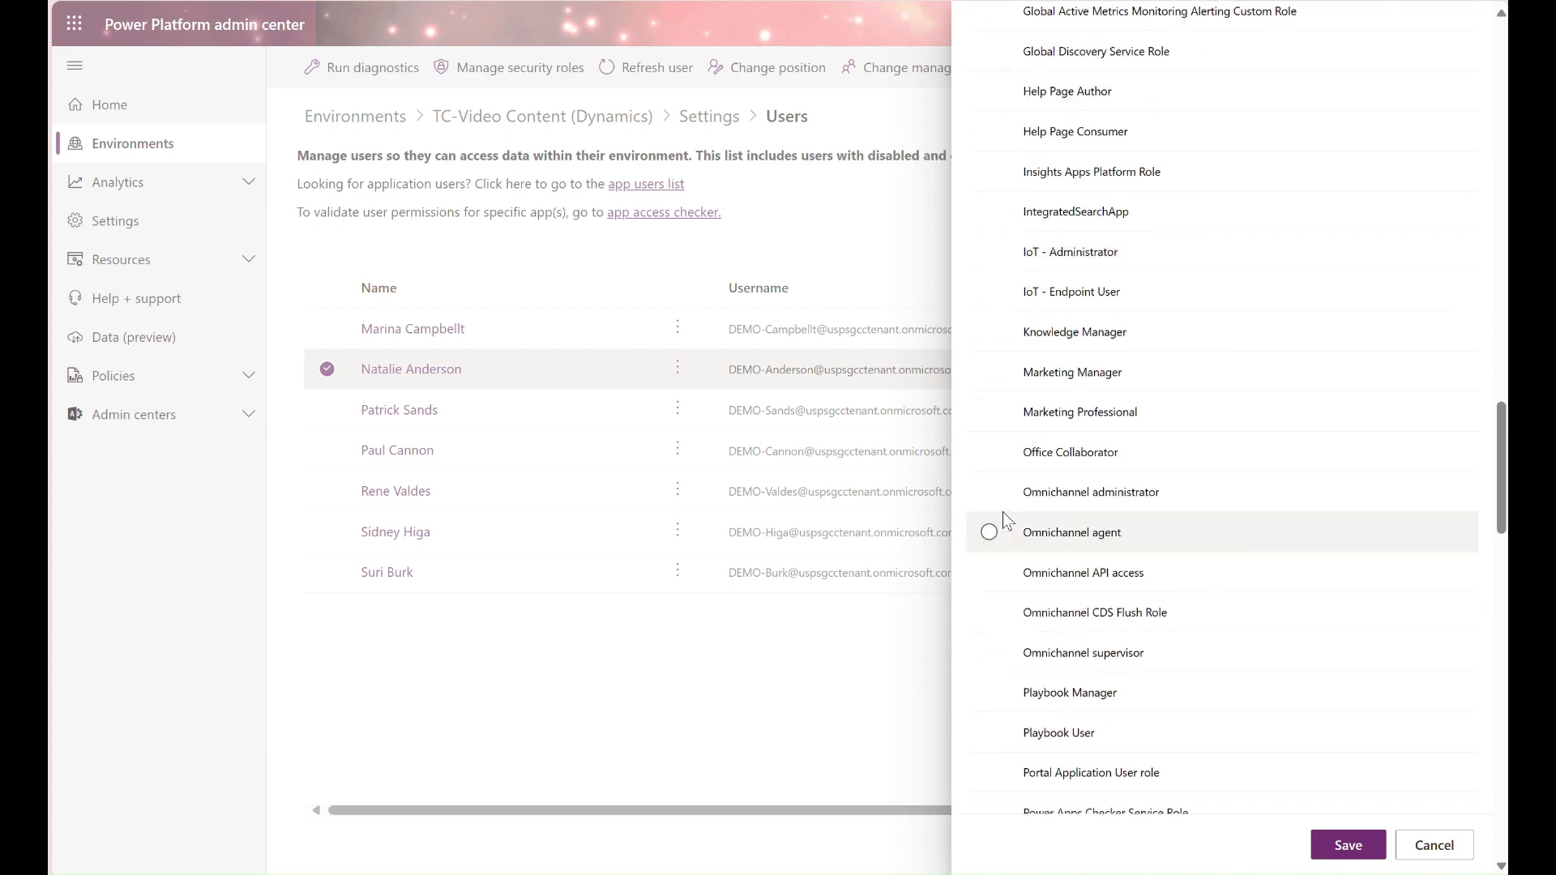
pyautogui.click(1006, 333)
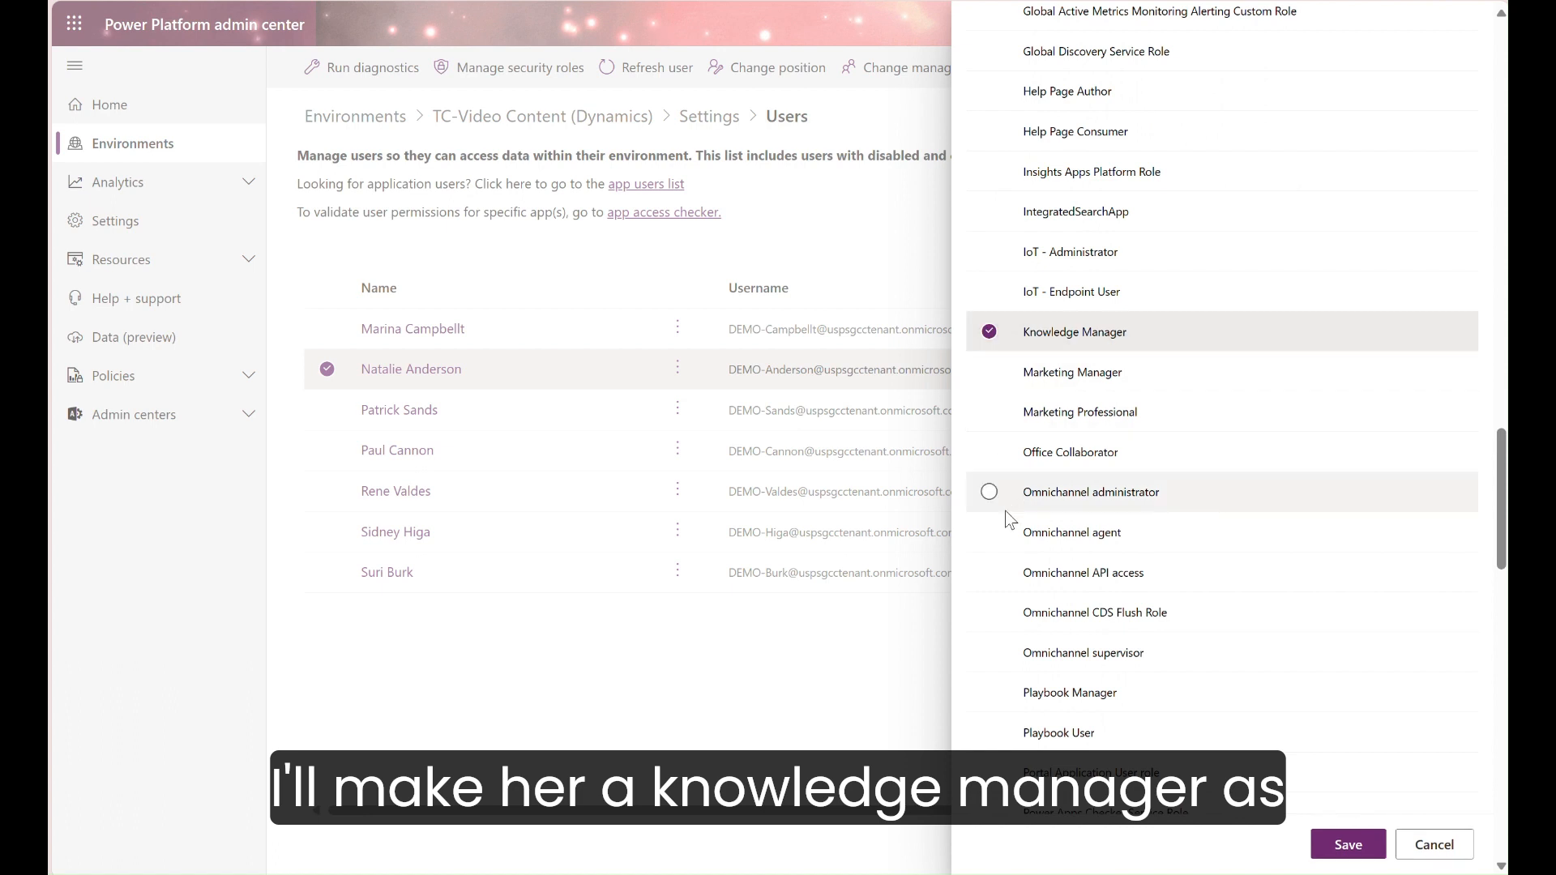
pyautogui.click(990, 491)
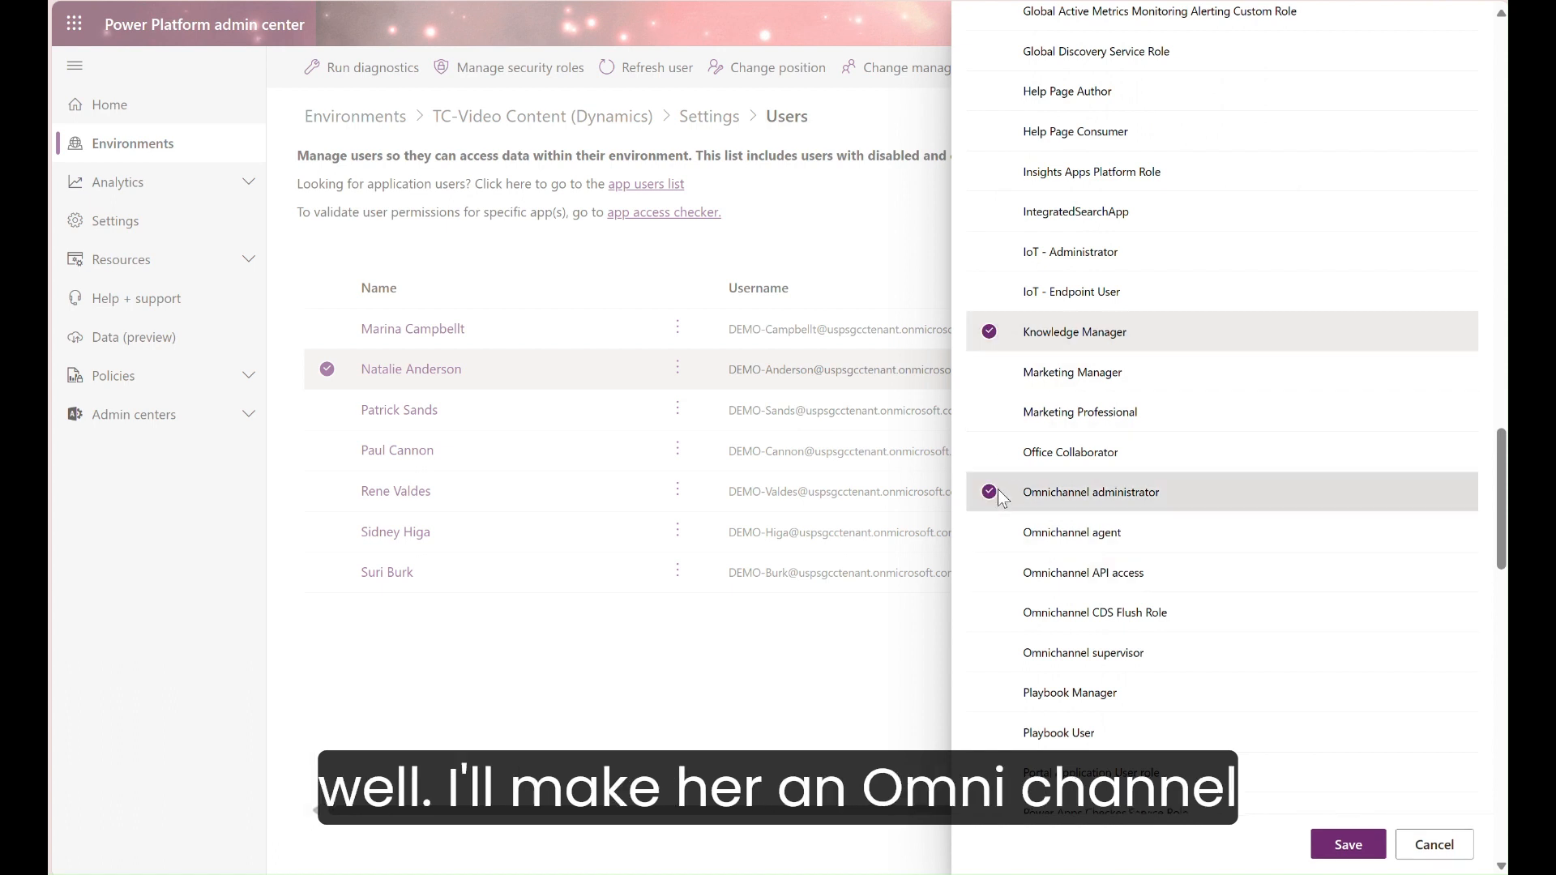
pyautogui.scroll(-2, 1001, 494)
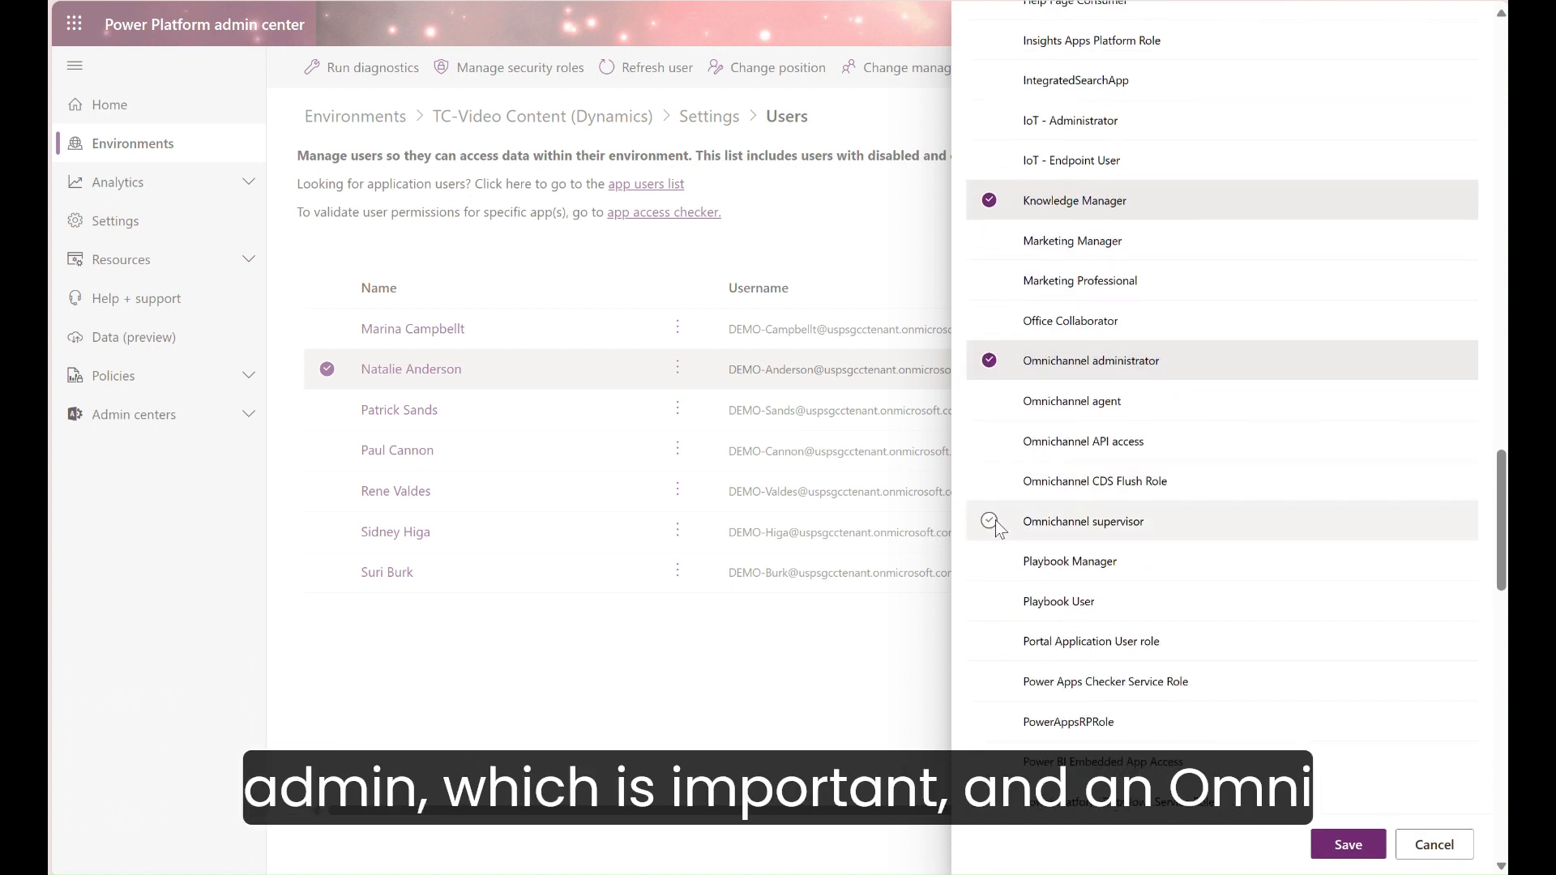
pyautogui.click(995, 520)
# Step: Add the System Administrator role to the demo user and save the security role assignments
pyautogui.scroll(-4, 994, 520)
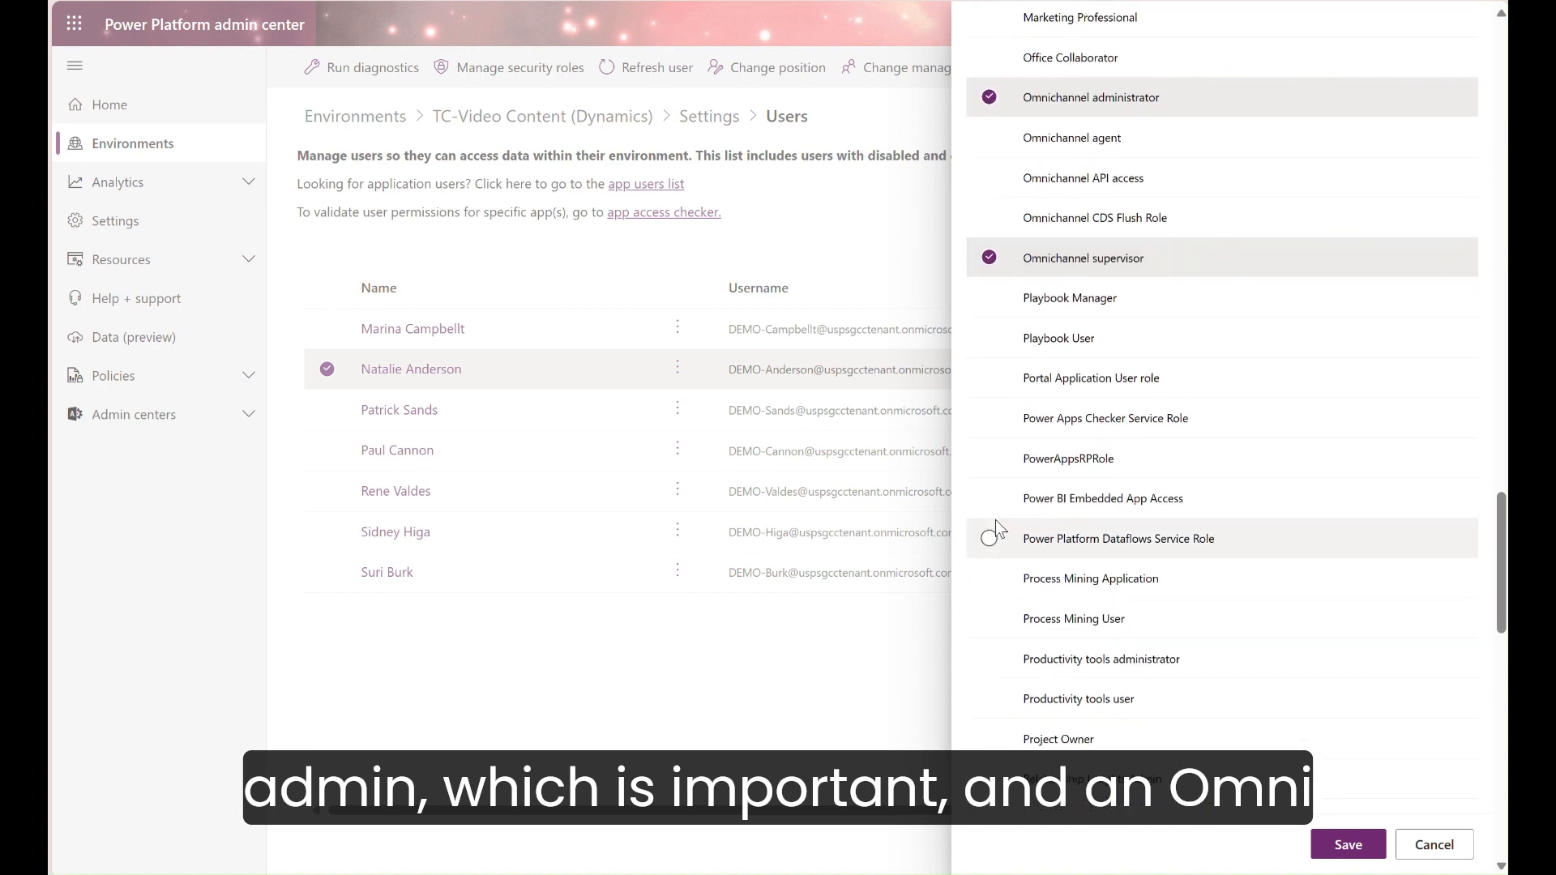
pyautogui.scroll(-3, 995, 519)
pyautogui.scroll(-5, 996, 525)
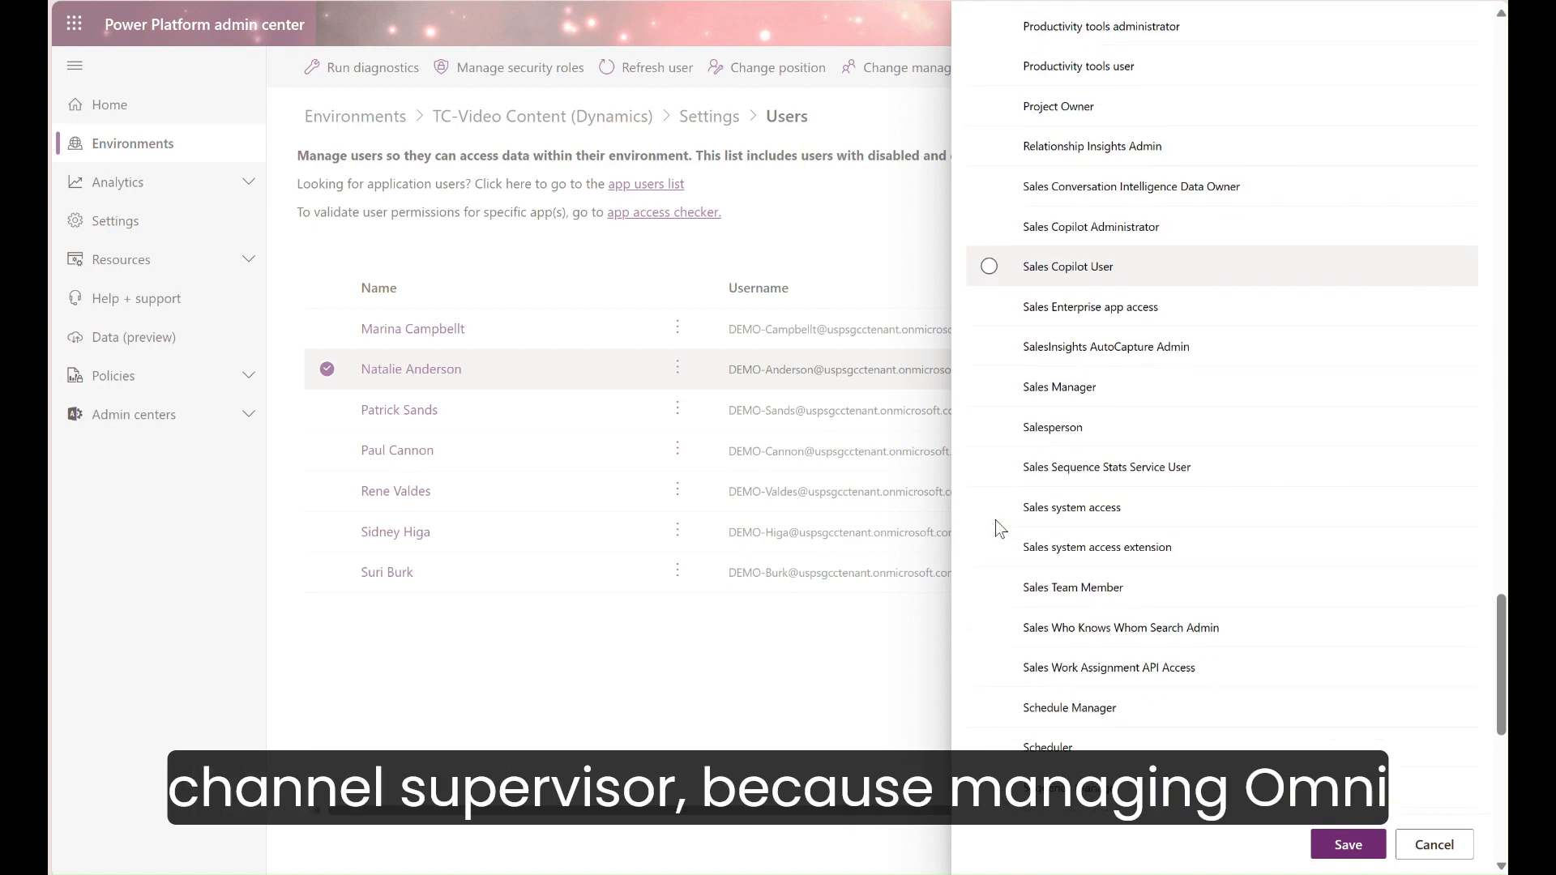
pyautogui.scroll(-6, 995, 521)
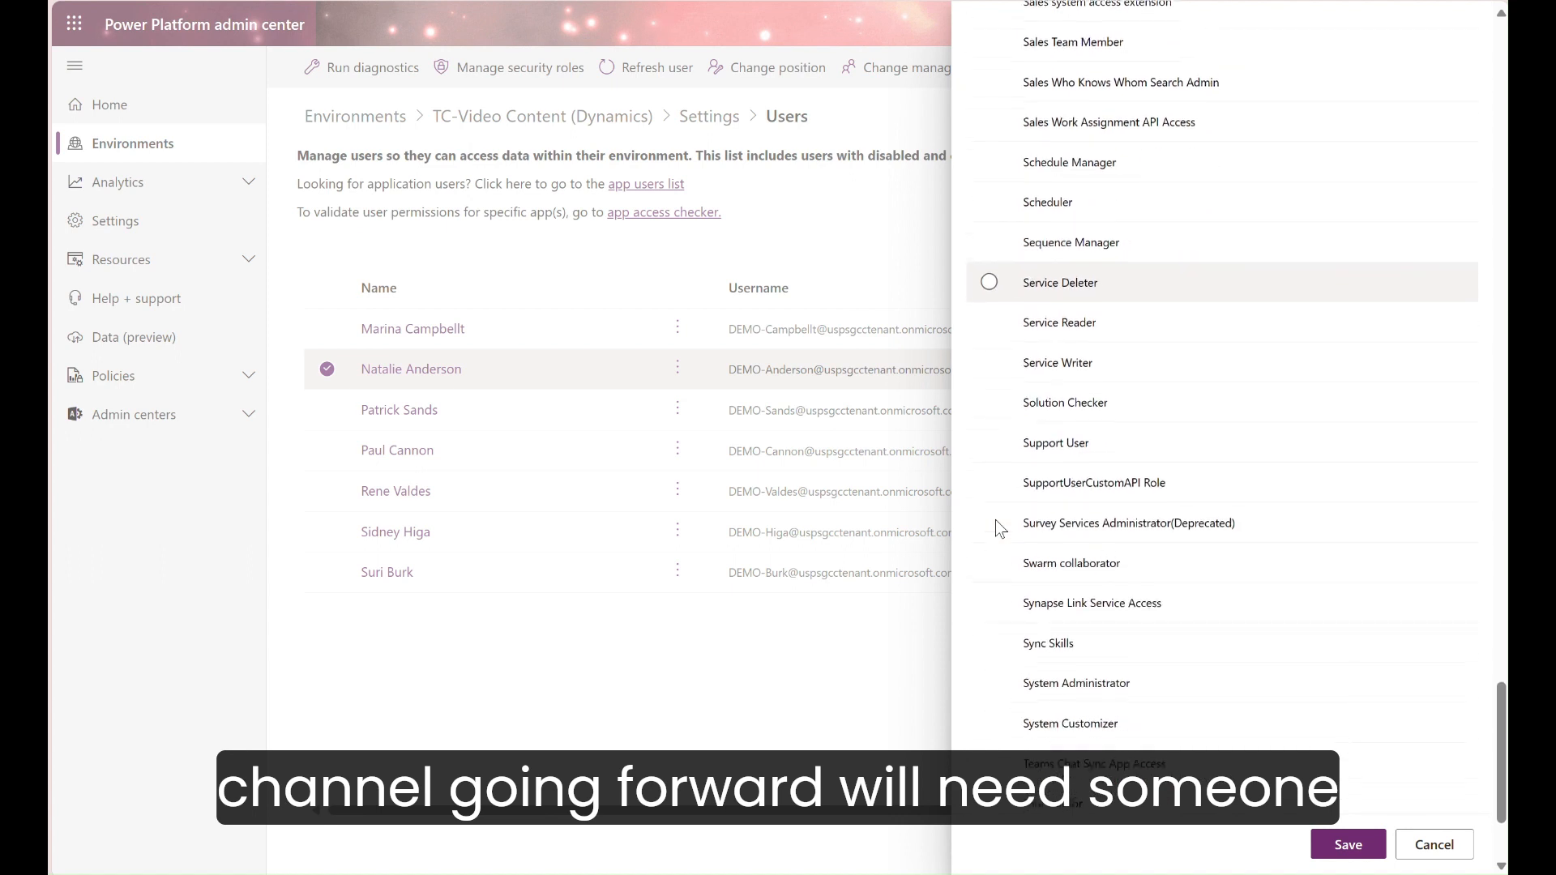
pyautogui.scroll(-1, 995, 526)
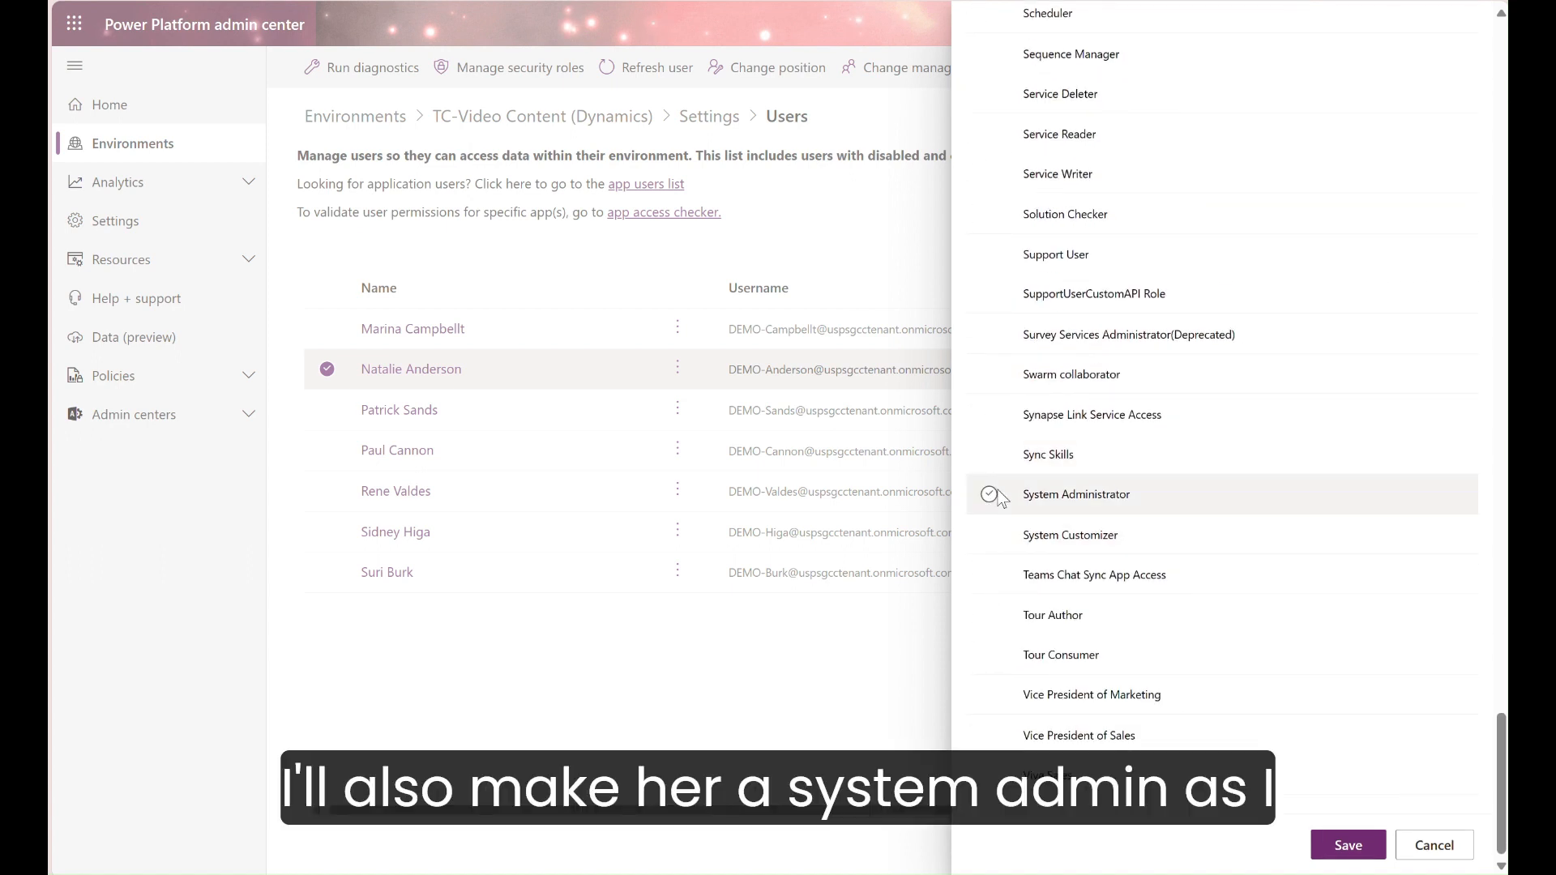
pyautogui.click(999, 494)
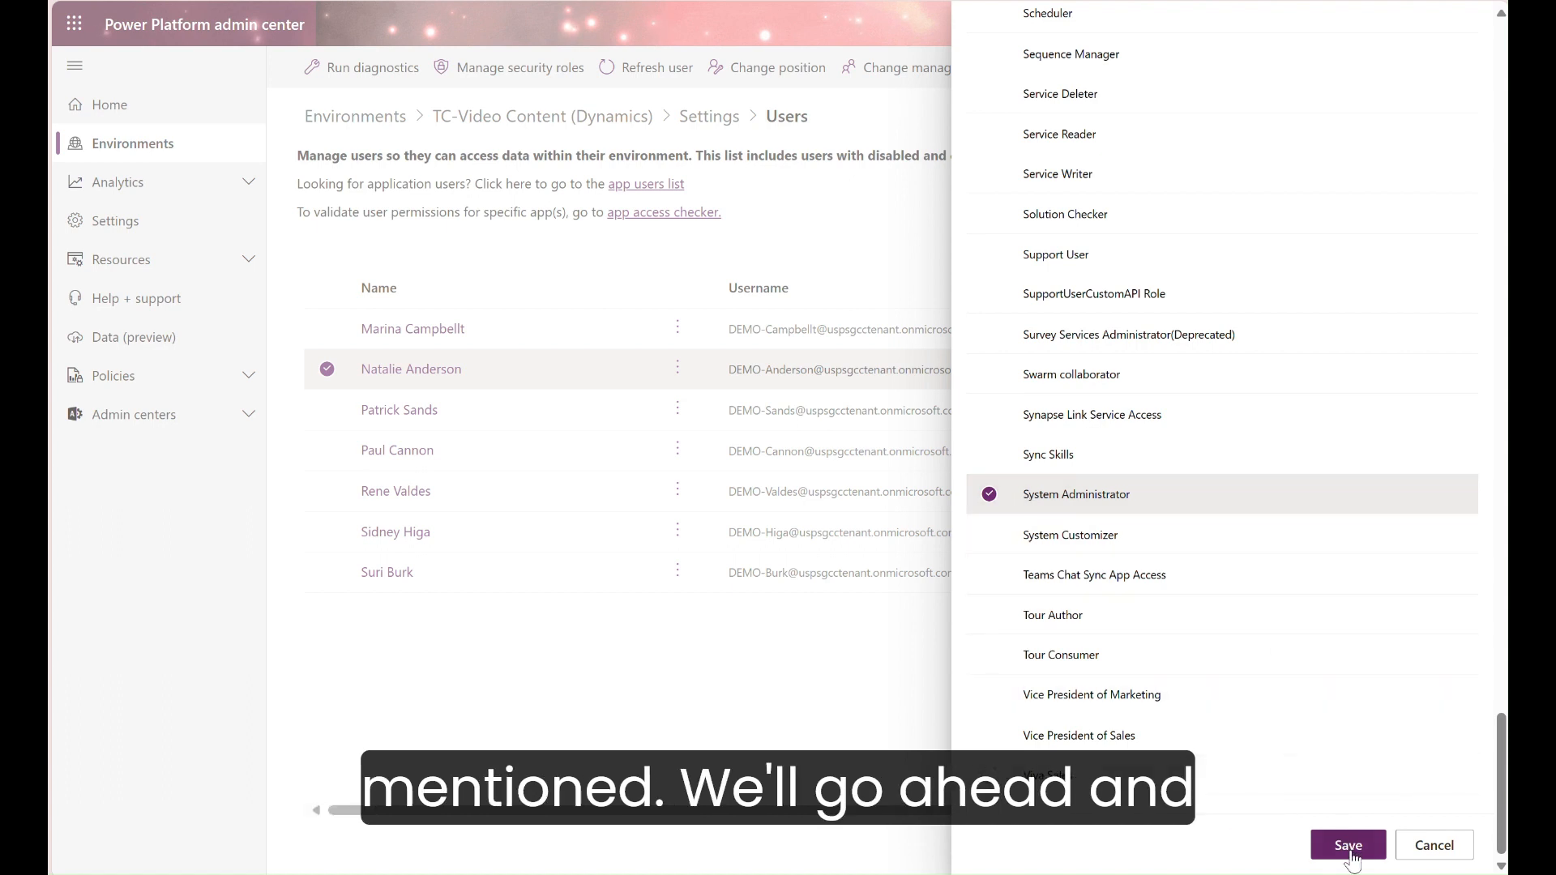
pyautogui.click(1350, 847)
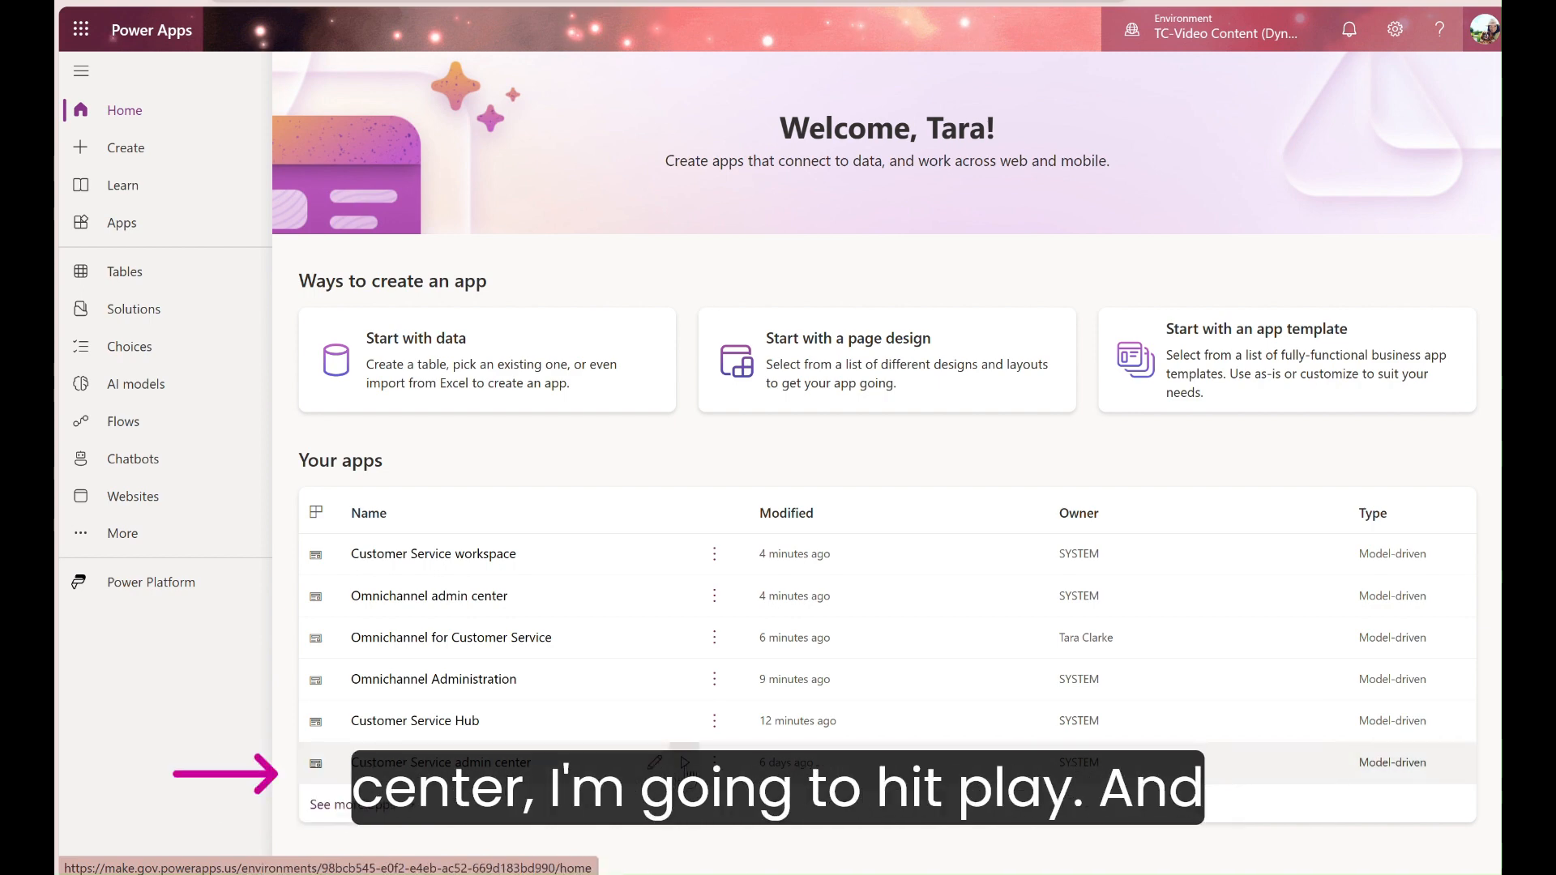
# Step: Launch the Customer Service admin center app from Power Apps and switch it to the new look
pyautogui.click(685, 763)
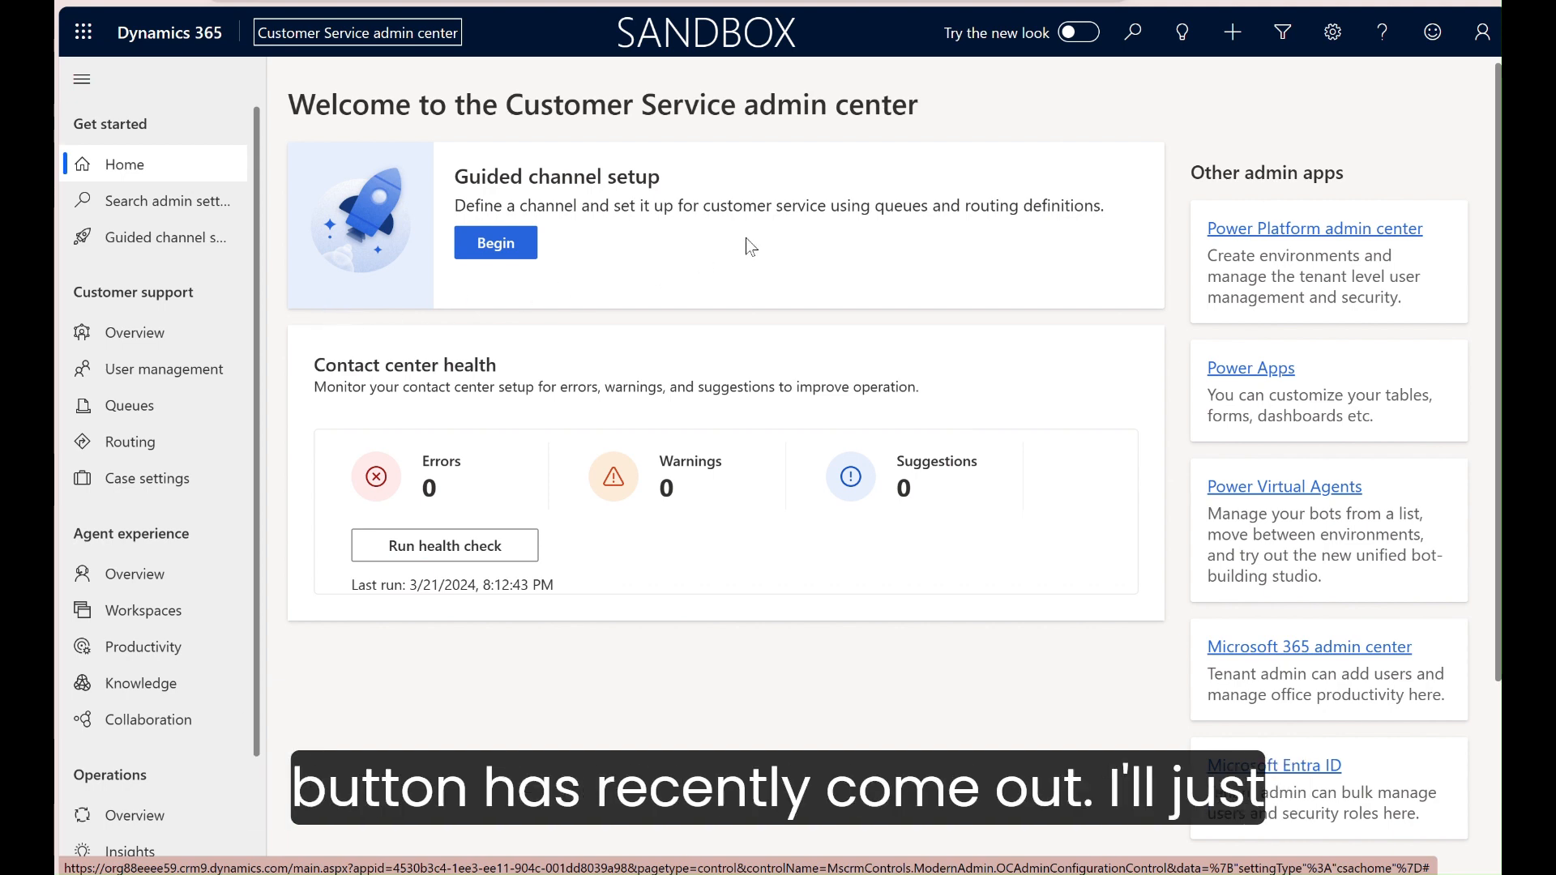
pyautogui.click(1079, 33)
pyautogui.click(947, 536)
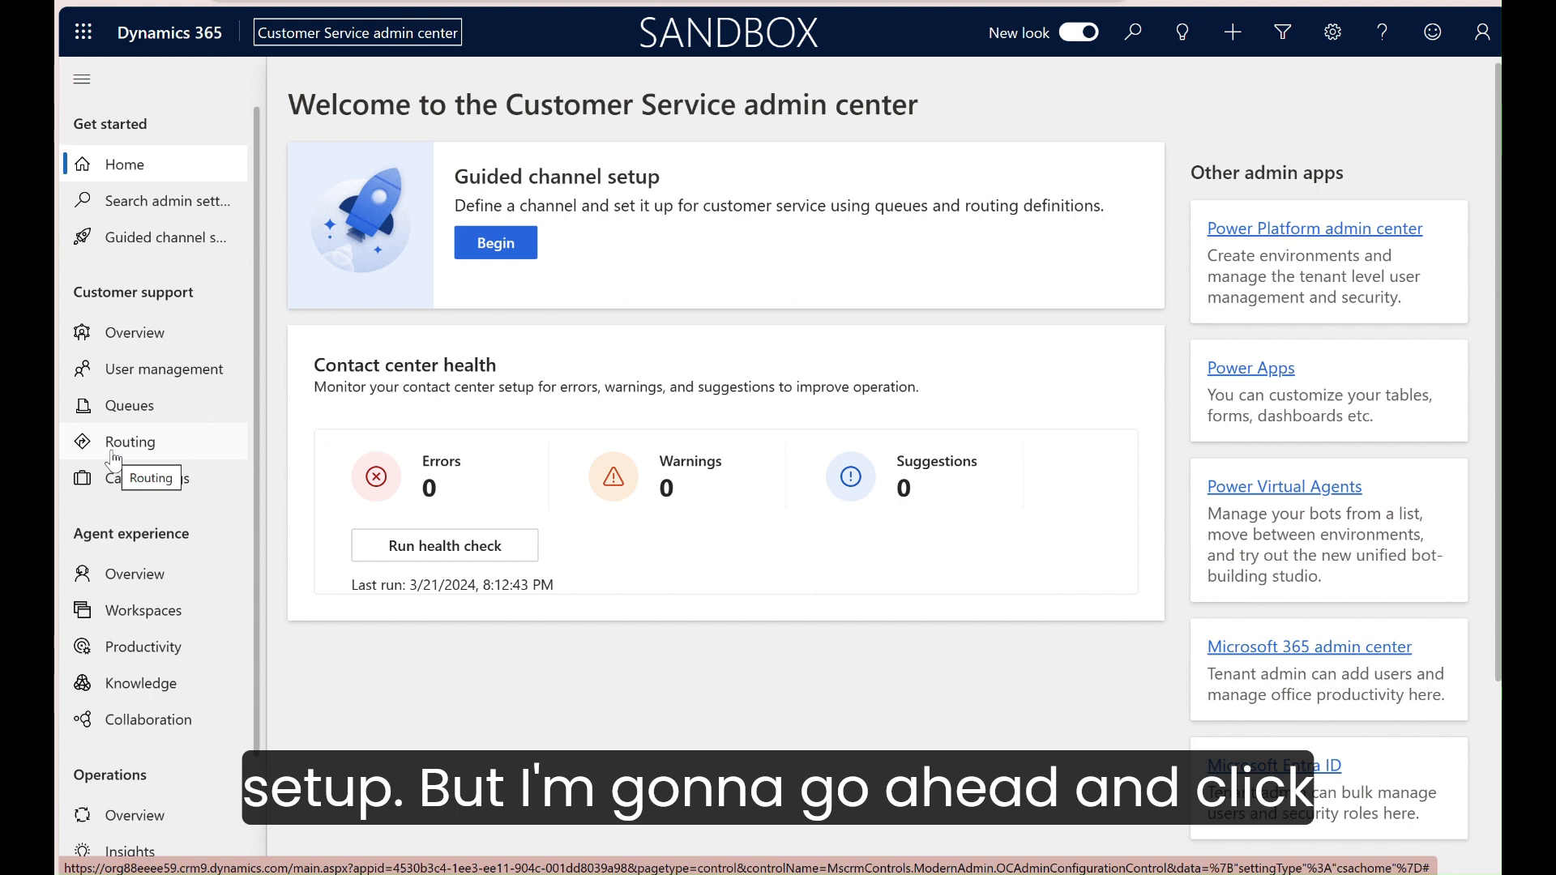
# Step: Turn on unified routing for records in the routing settings and accept the confirmation
pyautogui.click(114, 456)
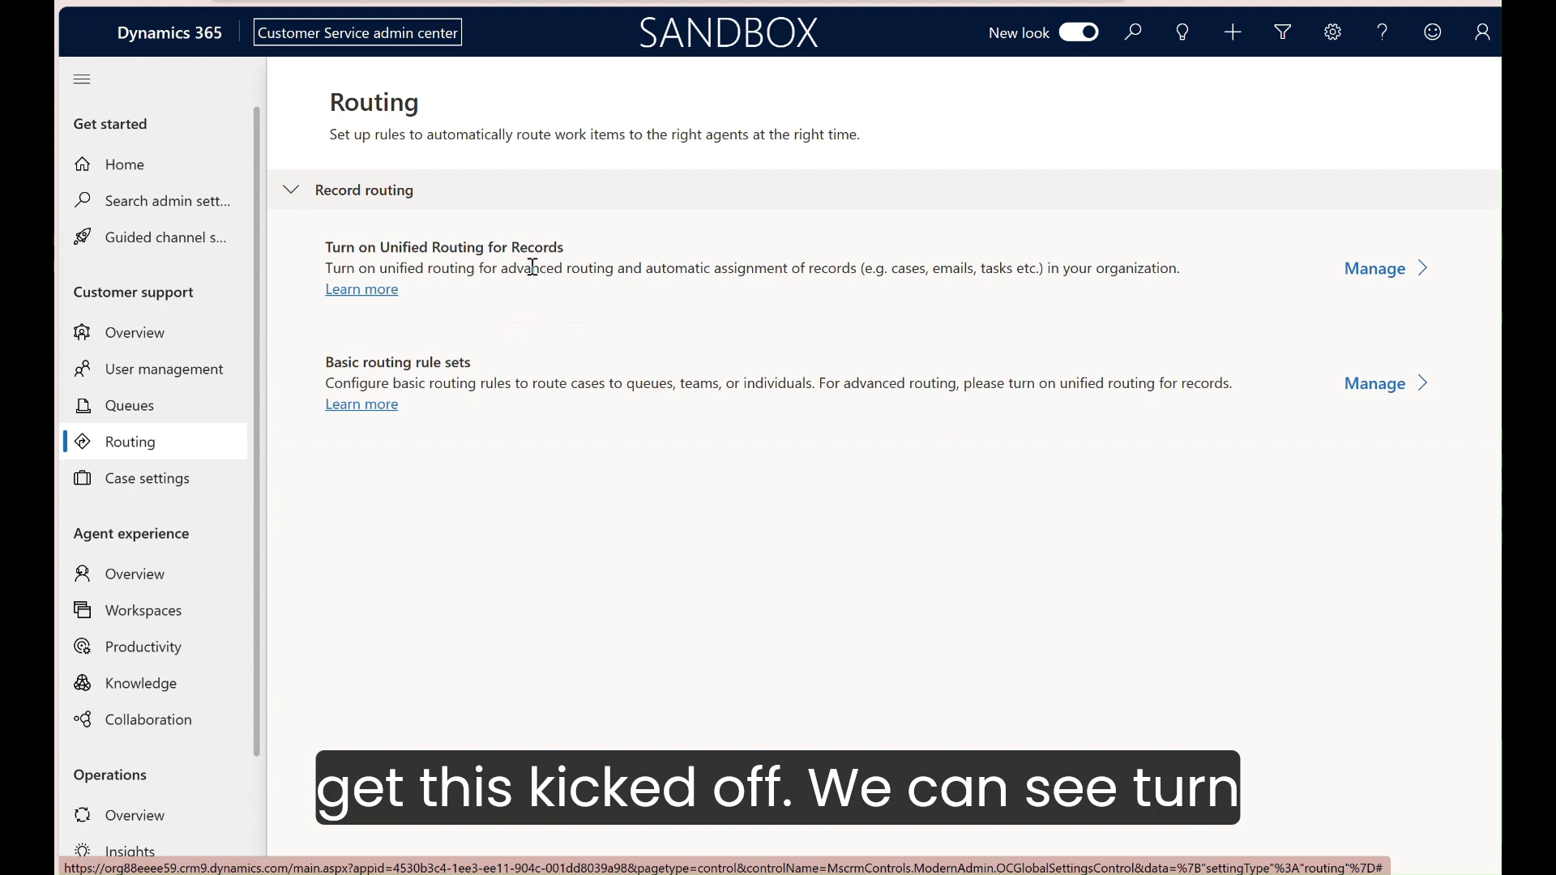
pyautogui.click(1376, 269)
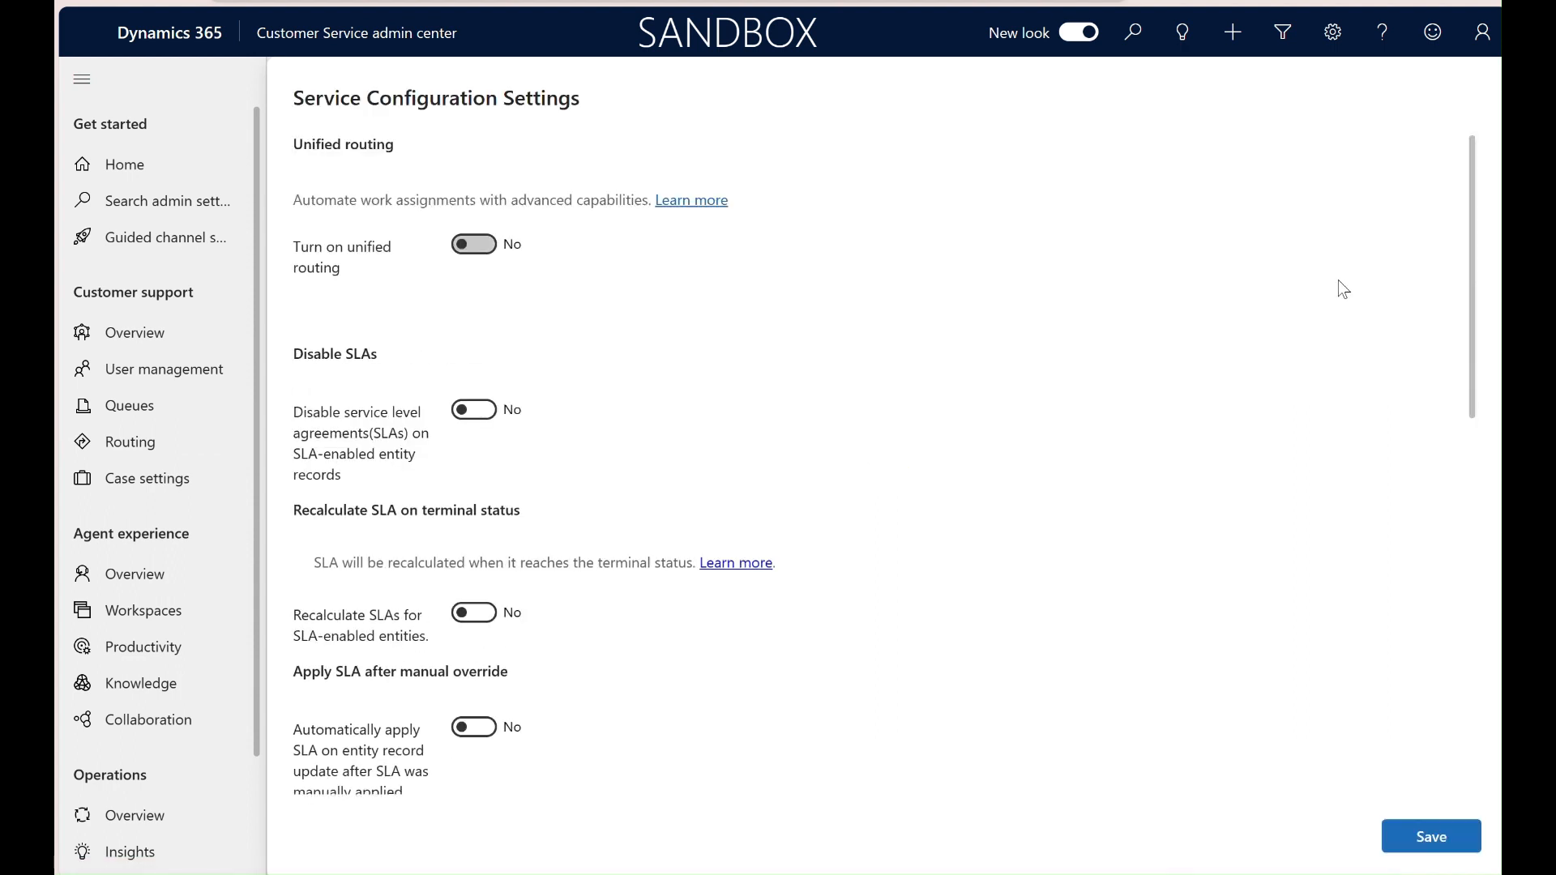
pyautogui.click(475, 253)
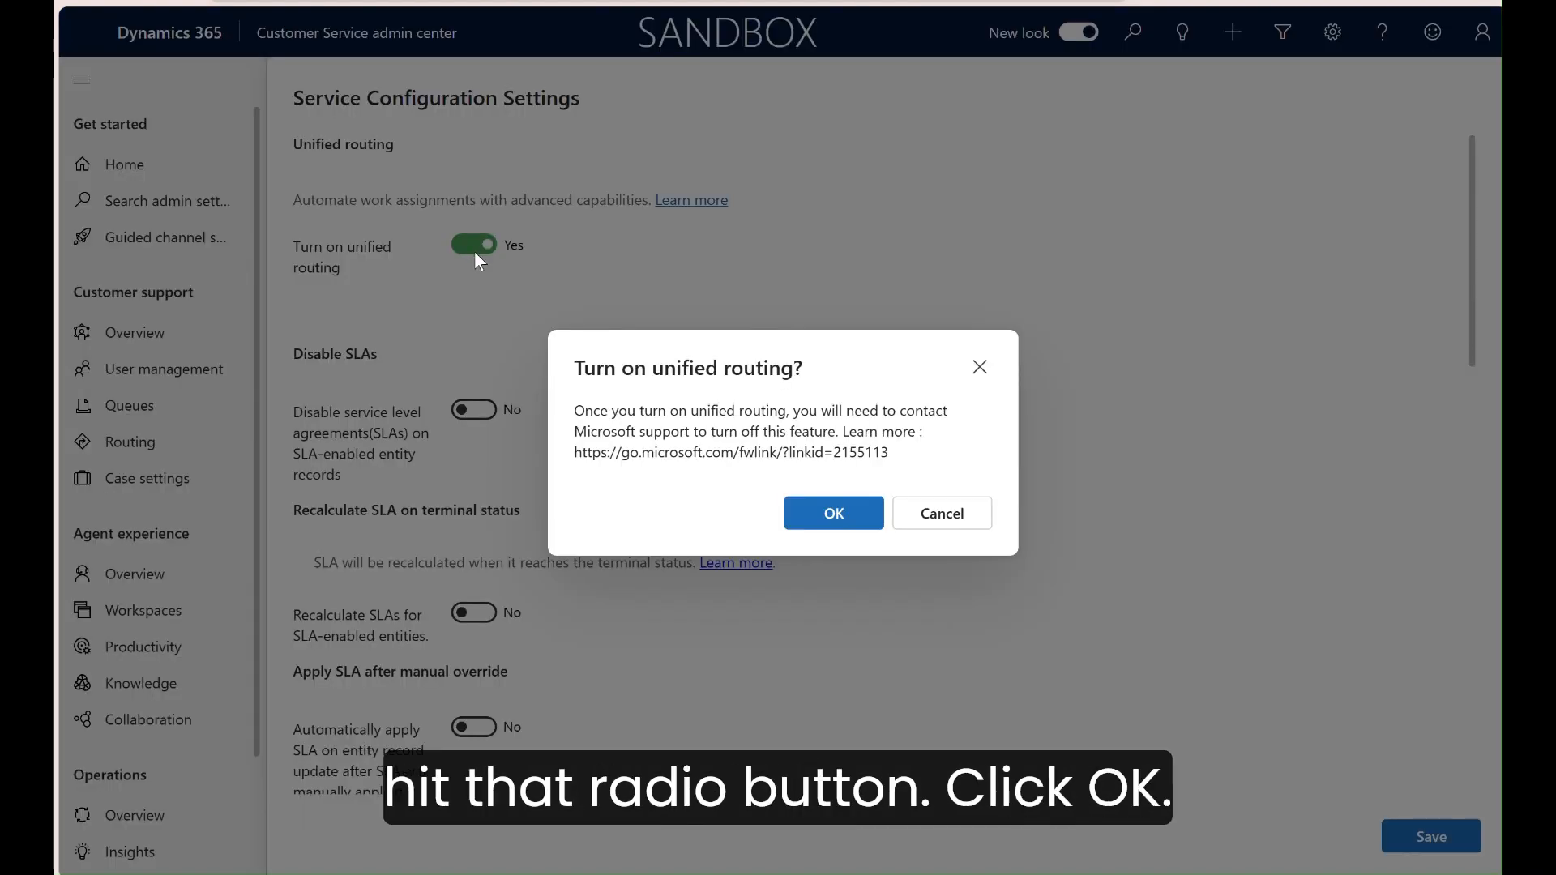
pyautogui.click(851, 519)
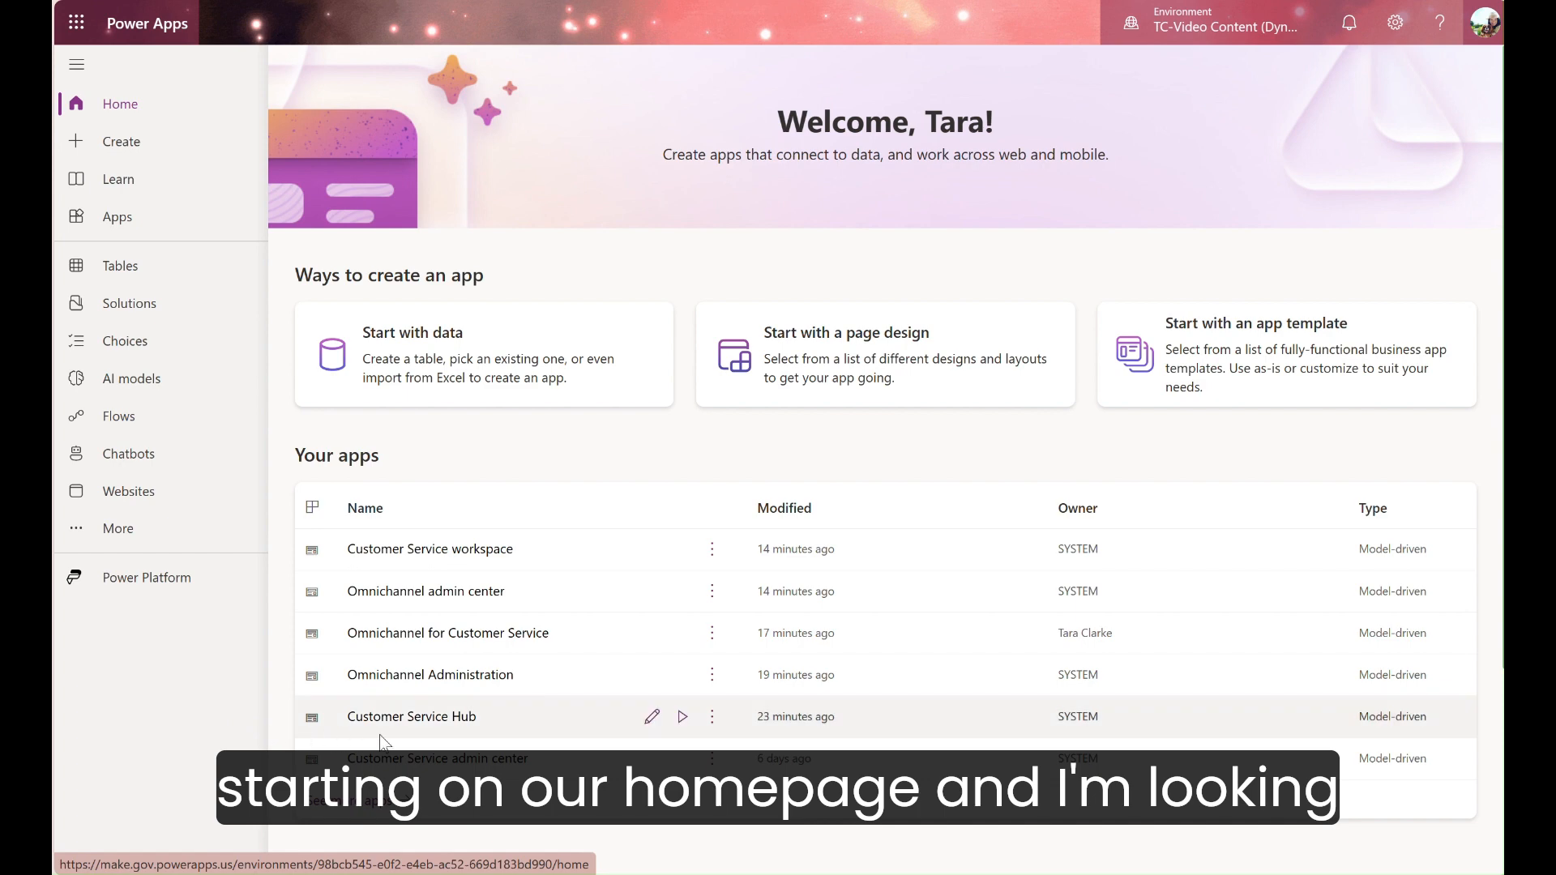
# Step: Launch the Customer Service Hub app from Power Apps, switch it to the new look, and open its knowledge articles
pyautogui.click(683, 718)
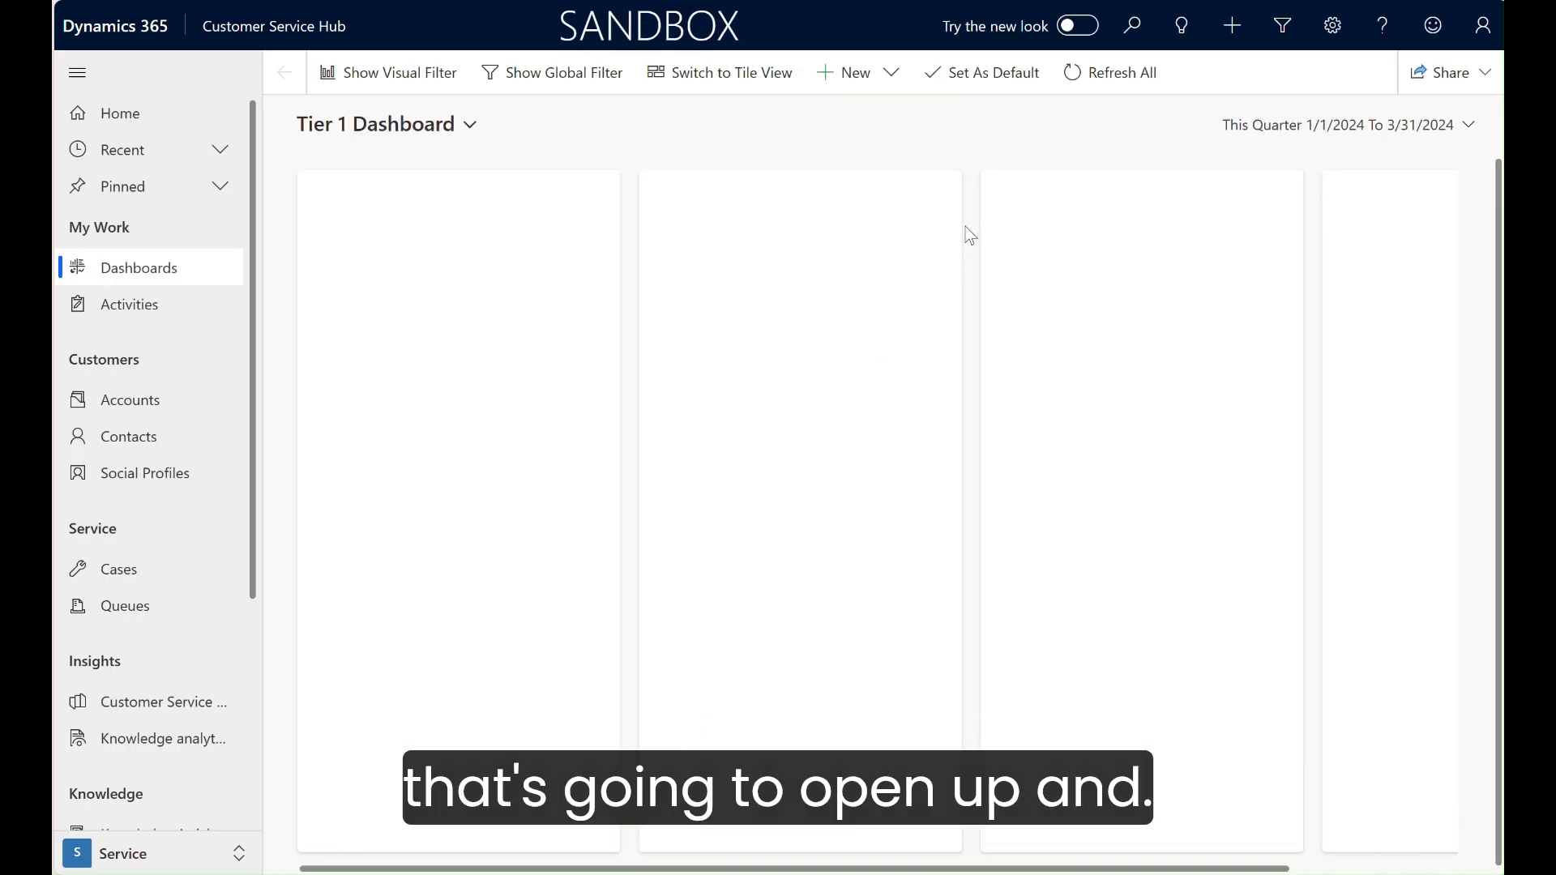
pyautogui.click(1084, 33)
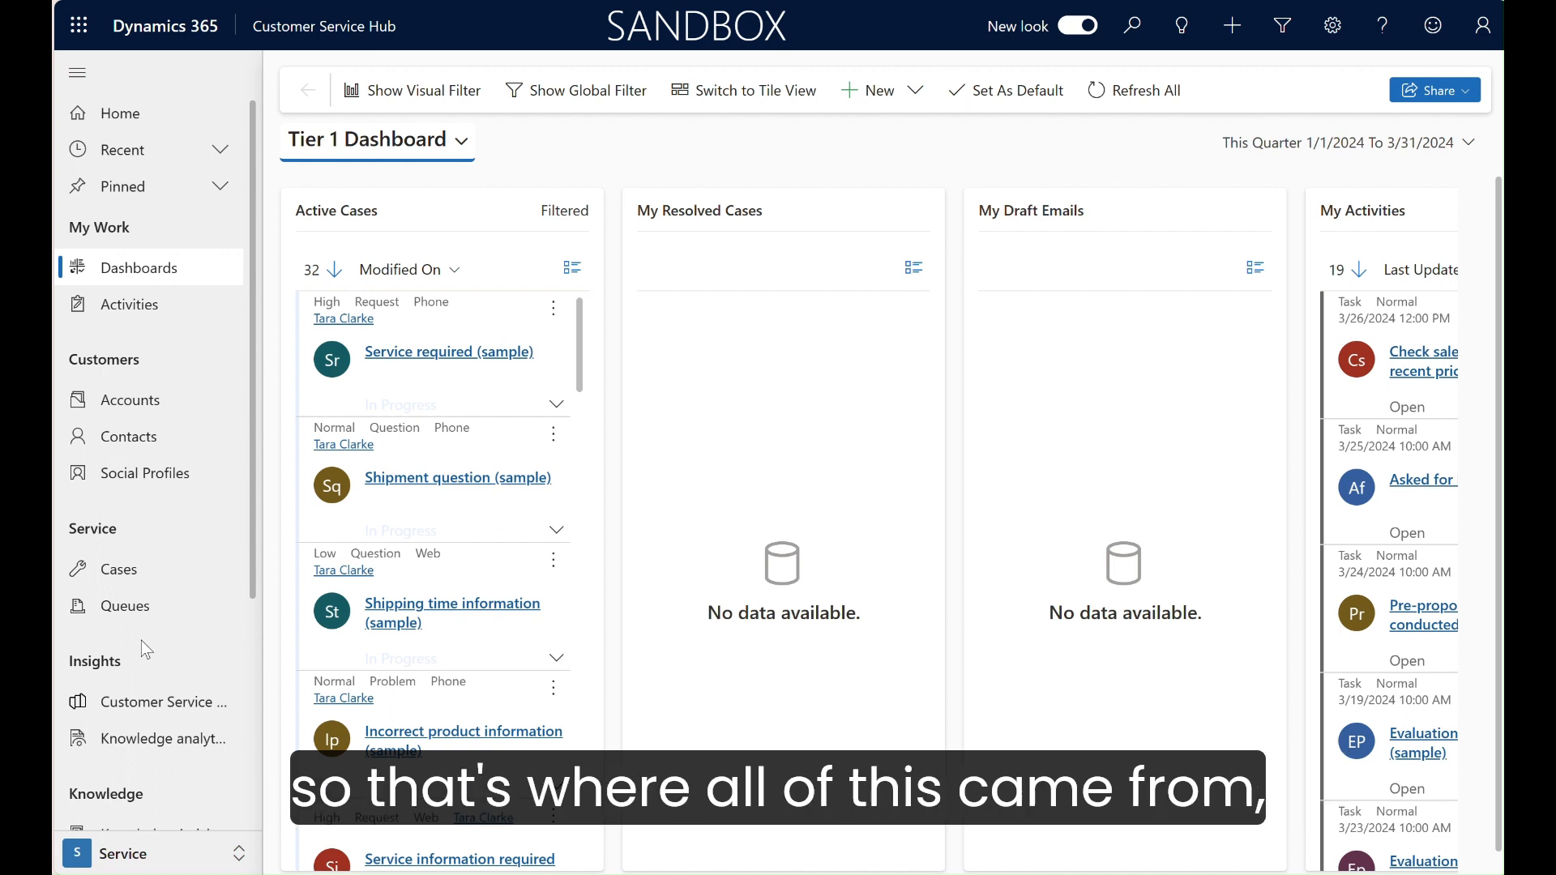
pyautogui.scroll(-2, 140, 640)
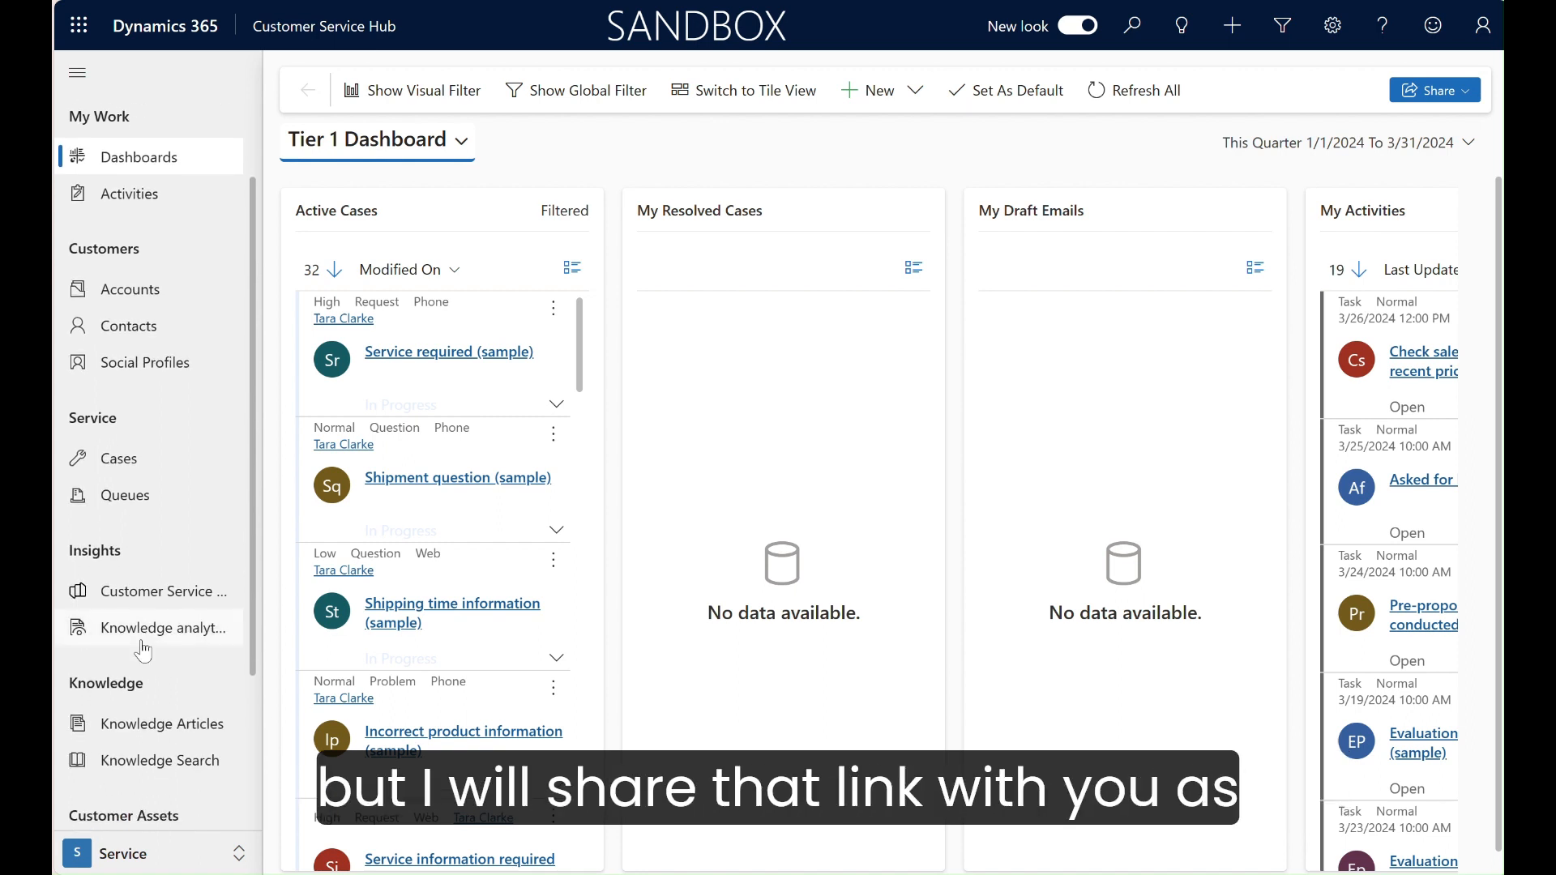
pyautogui.scroll(-3, 143, 648)
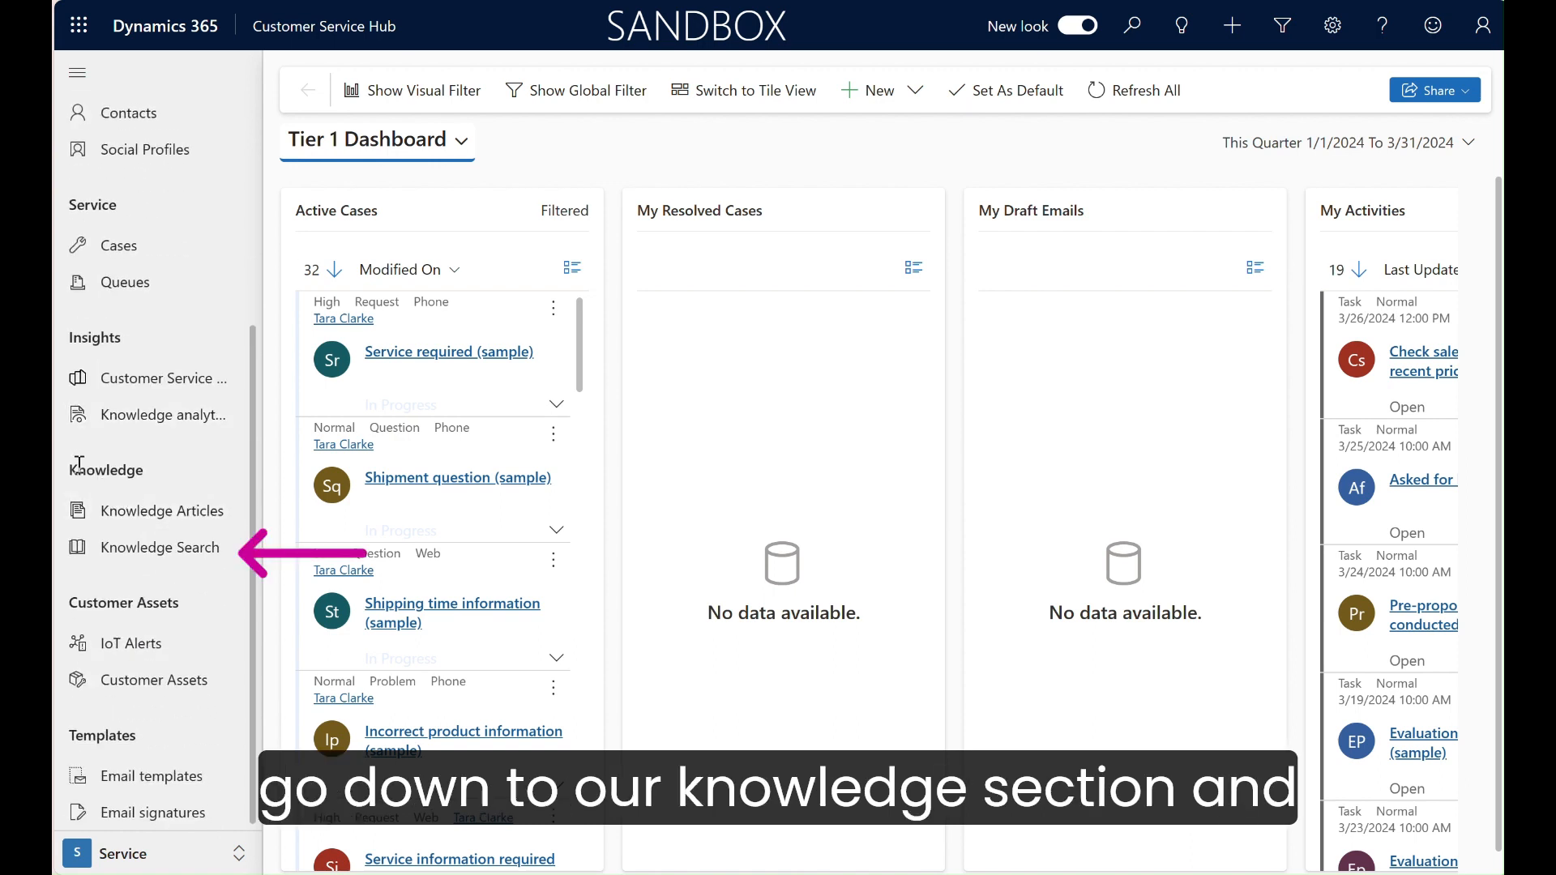
pyautogui.click(141, 518)
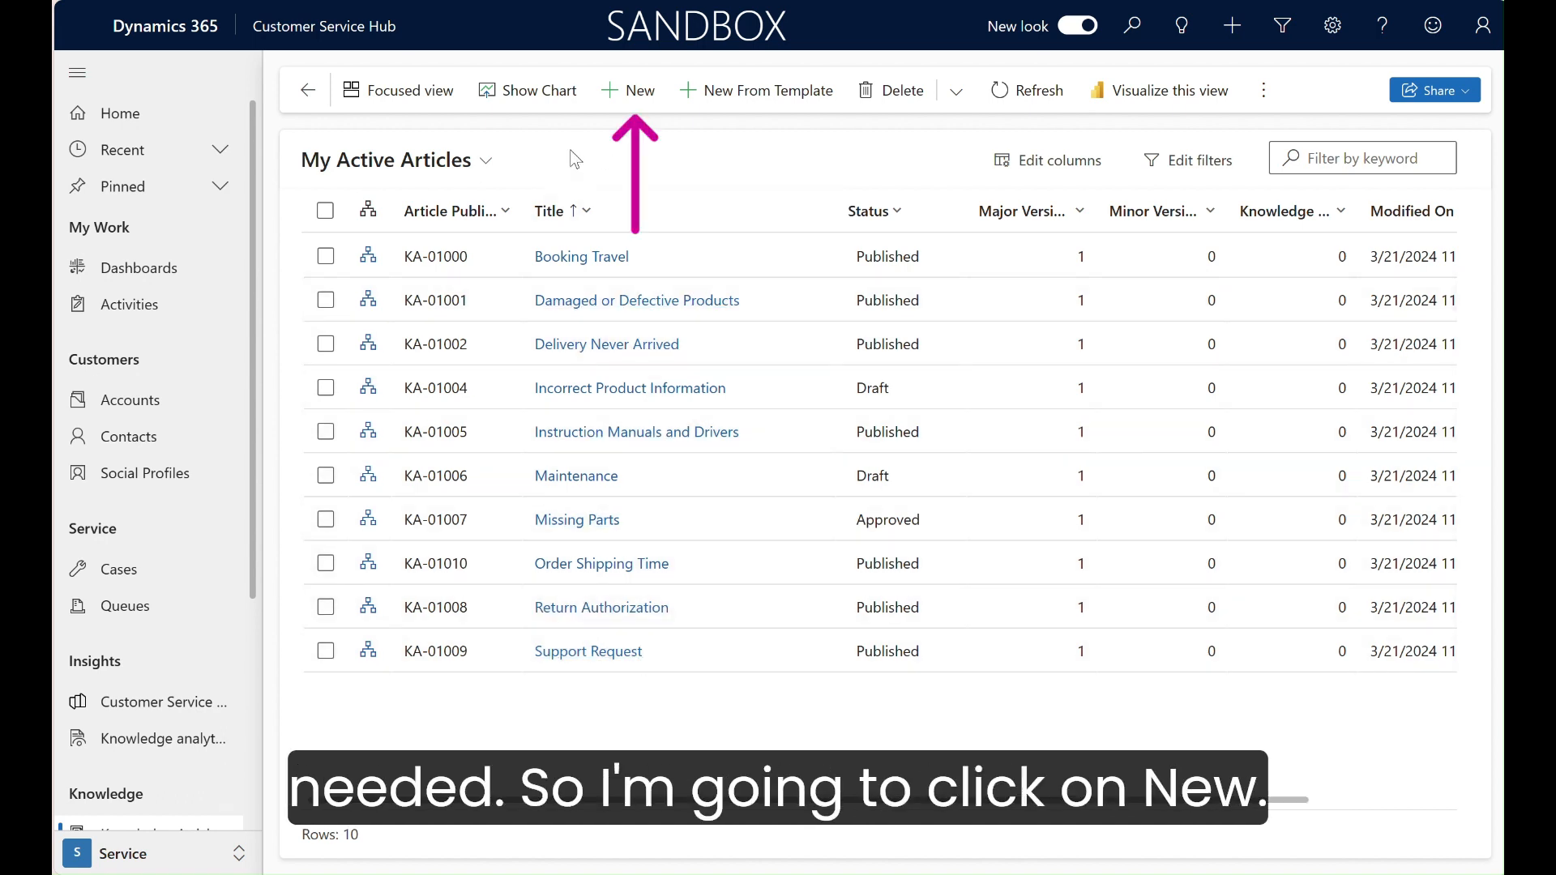
# Step: Create a knowledge article titled "Funding for Grants" with the keywords left empty and save it
pyautogui.click(618, 91)
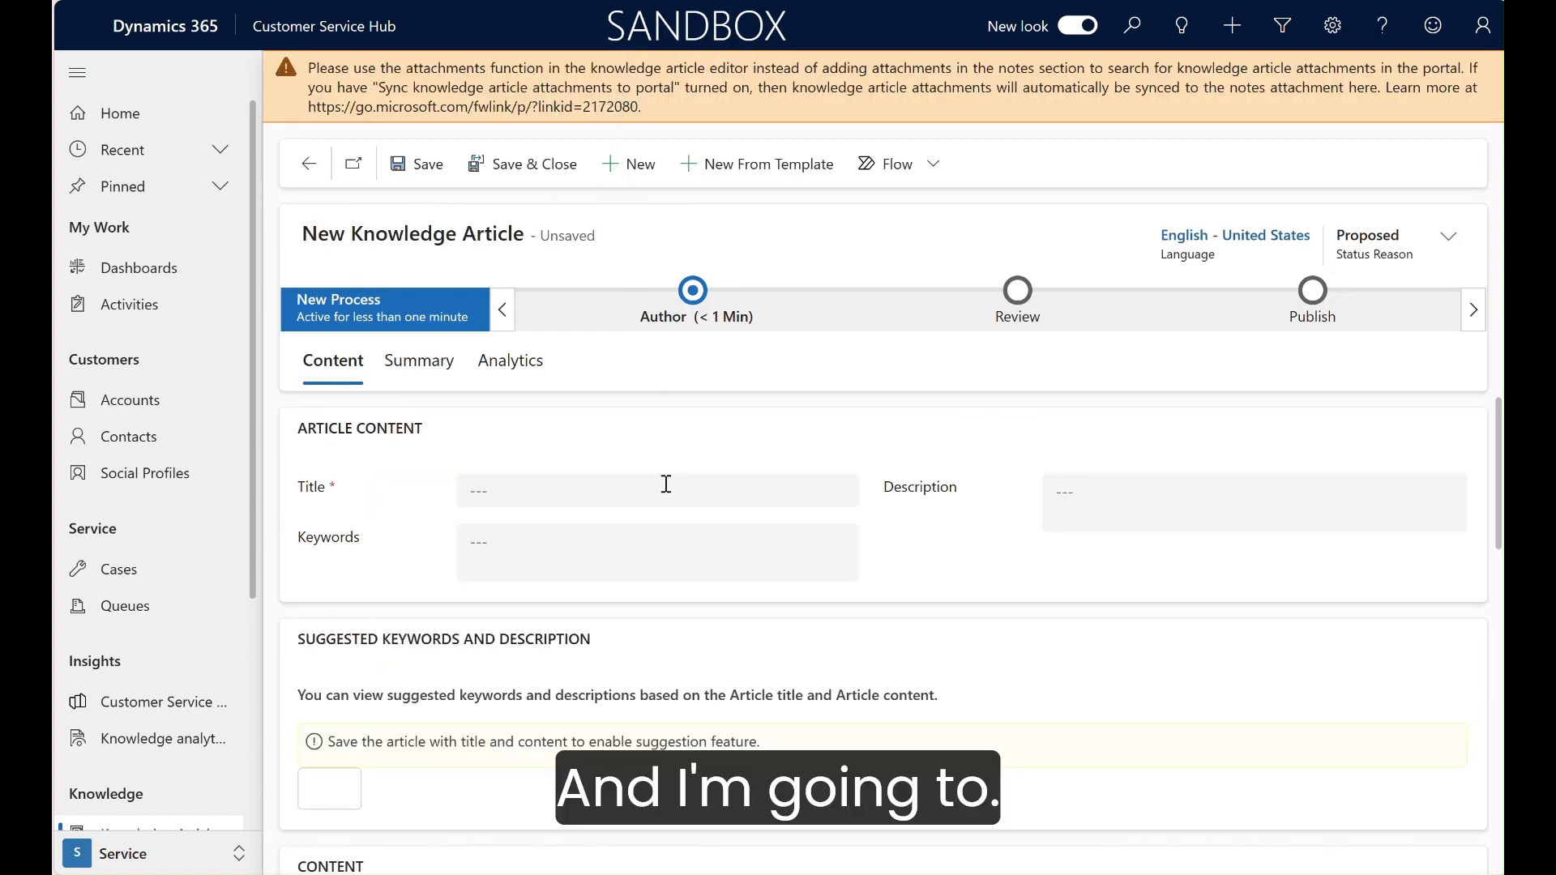
pyautogui.click(605, 485)
pyautogui.write('Fud')
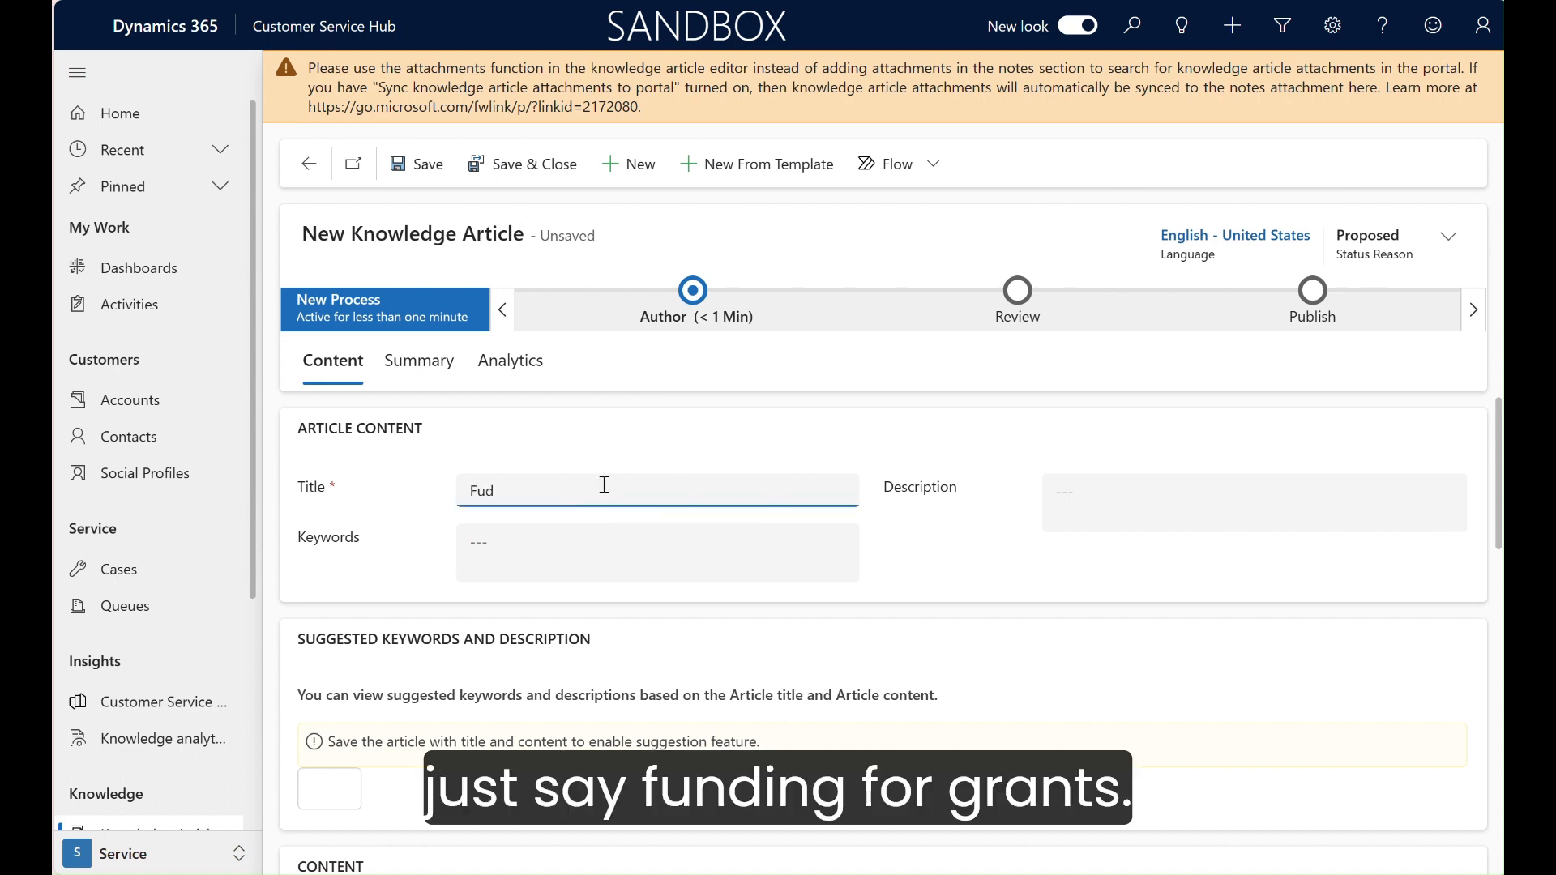
pyautogui.write('nding f')
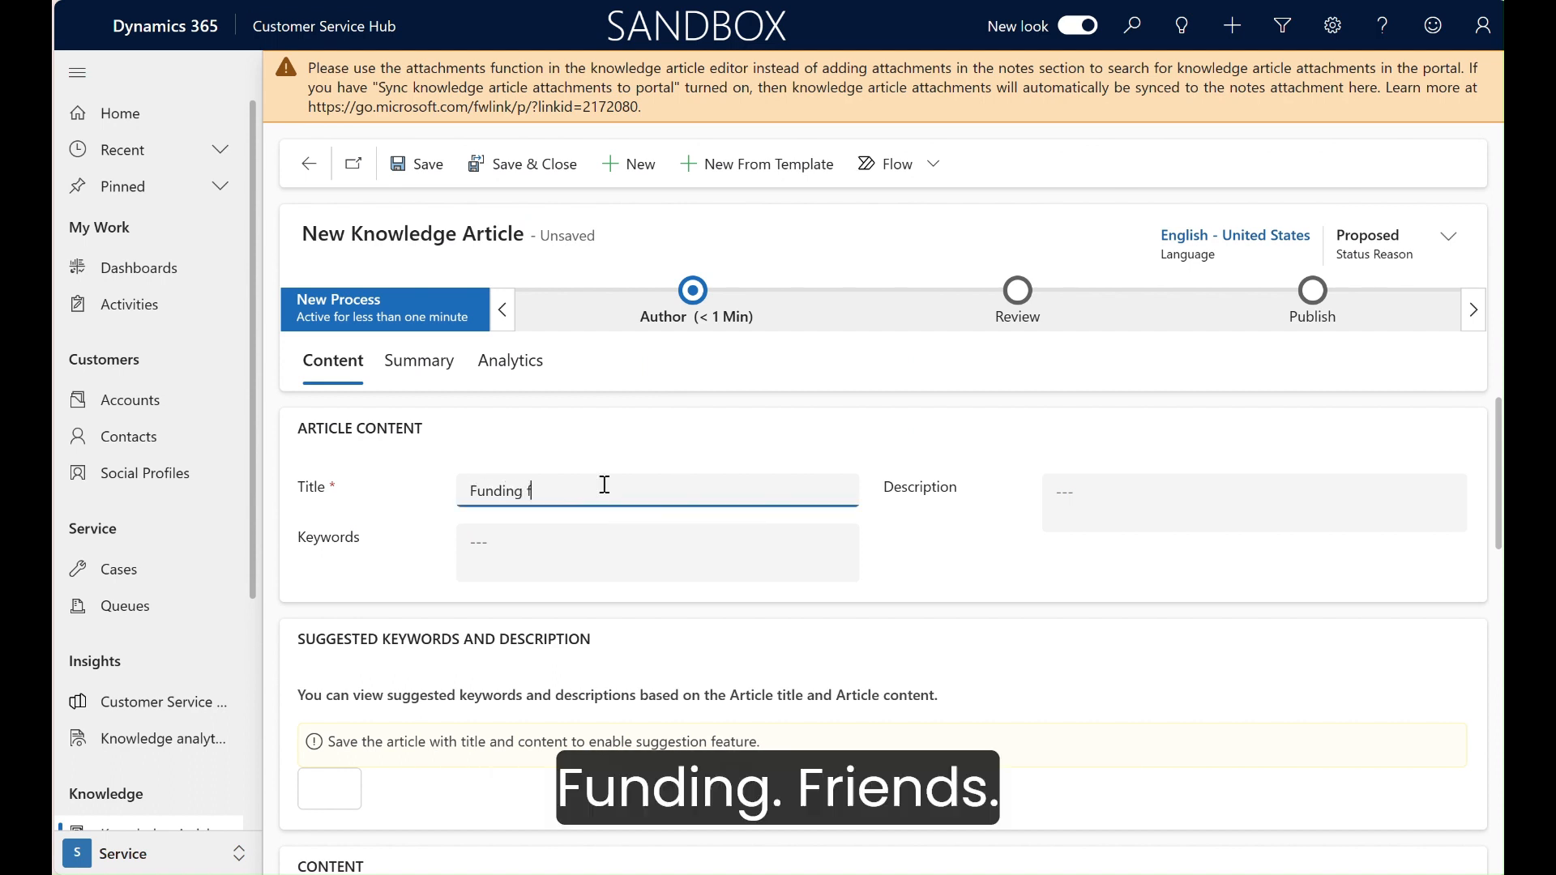
pyautogui.write('or Grants')
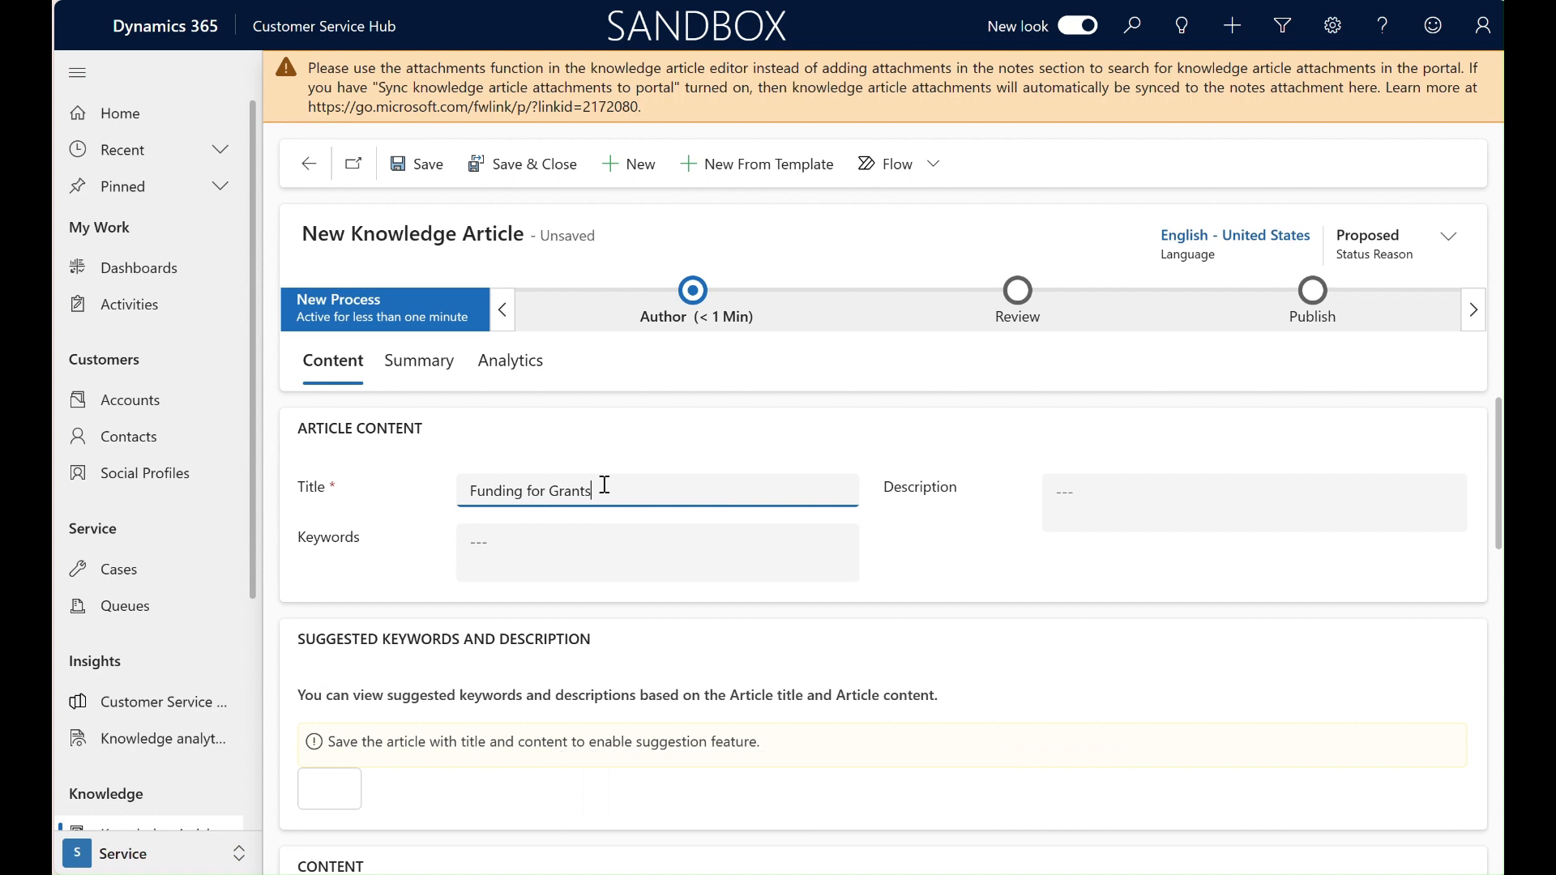
pyautogui.click(608, 562)
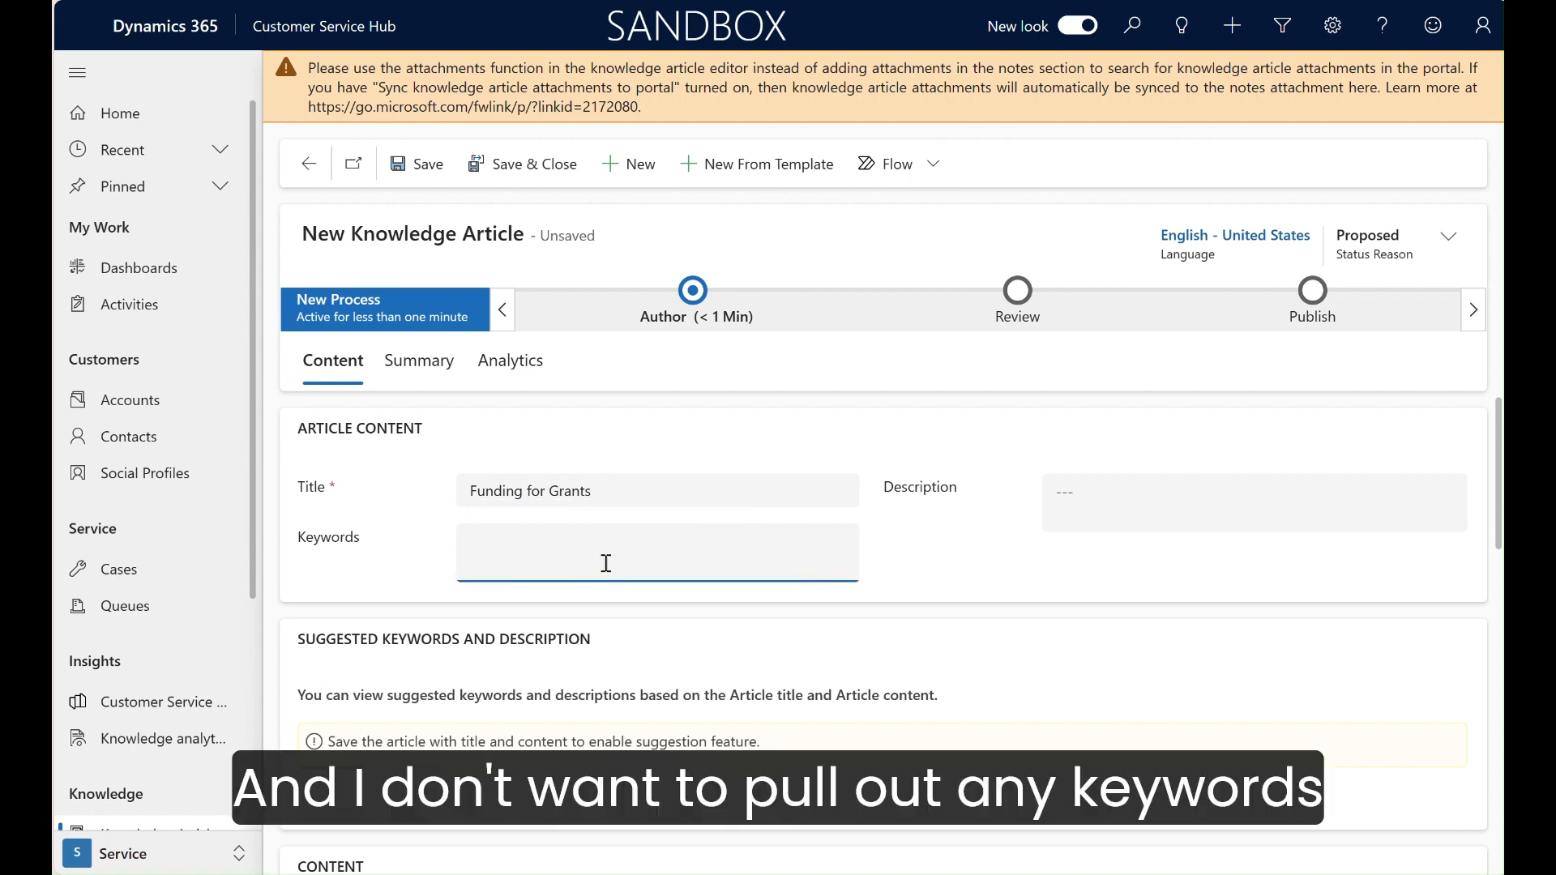
pyautogui.scroll(-1, 608, 562)
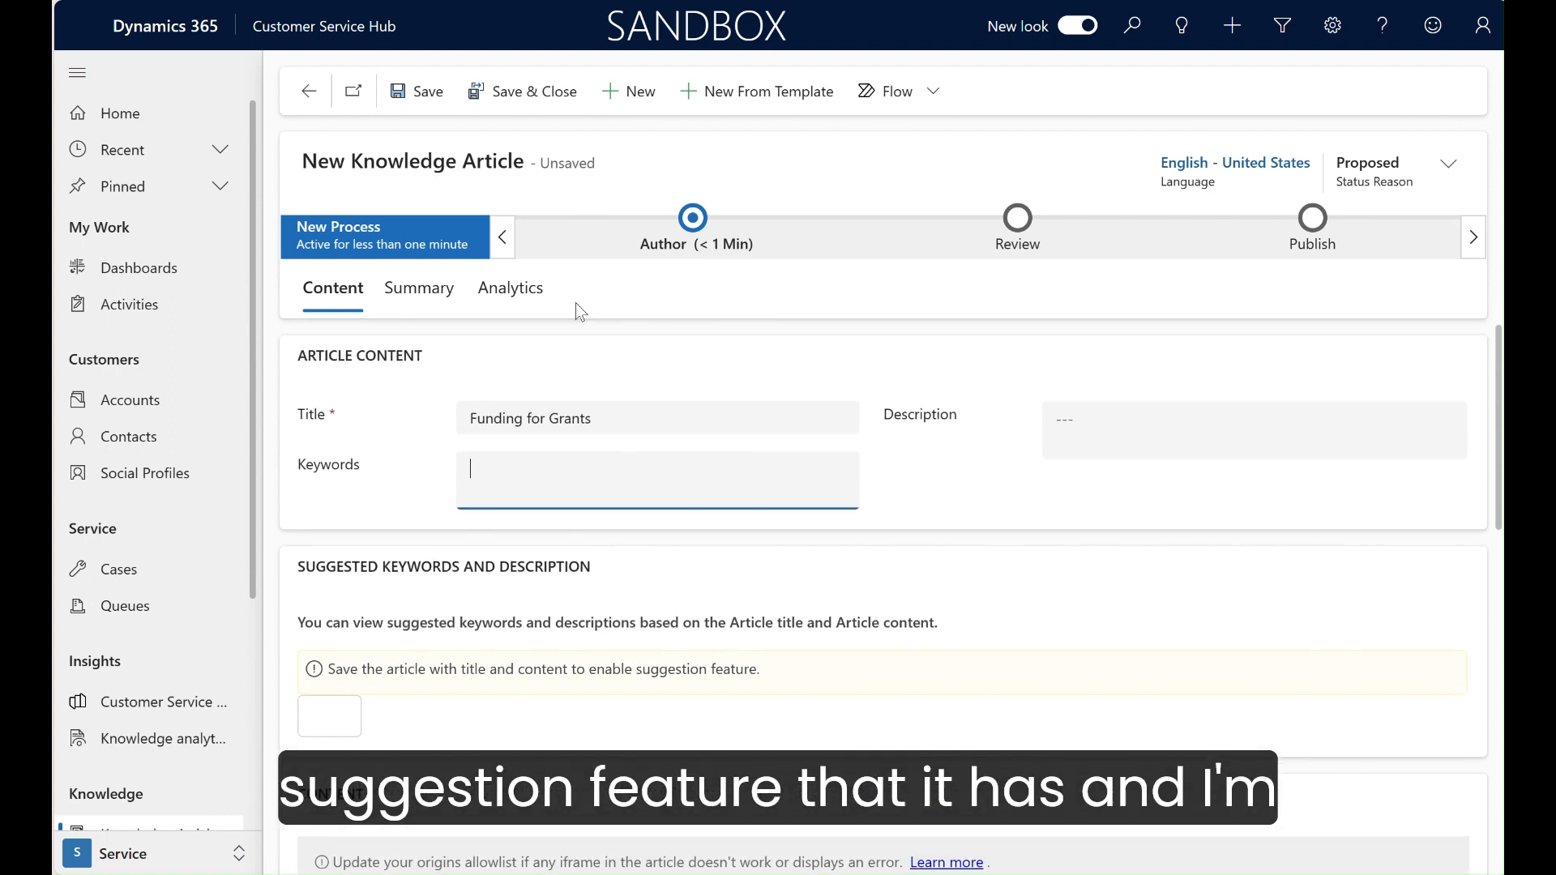
pyautogui.click(417, 90)
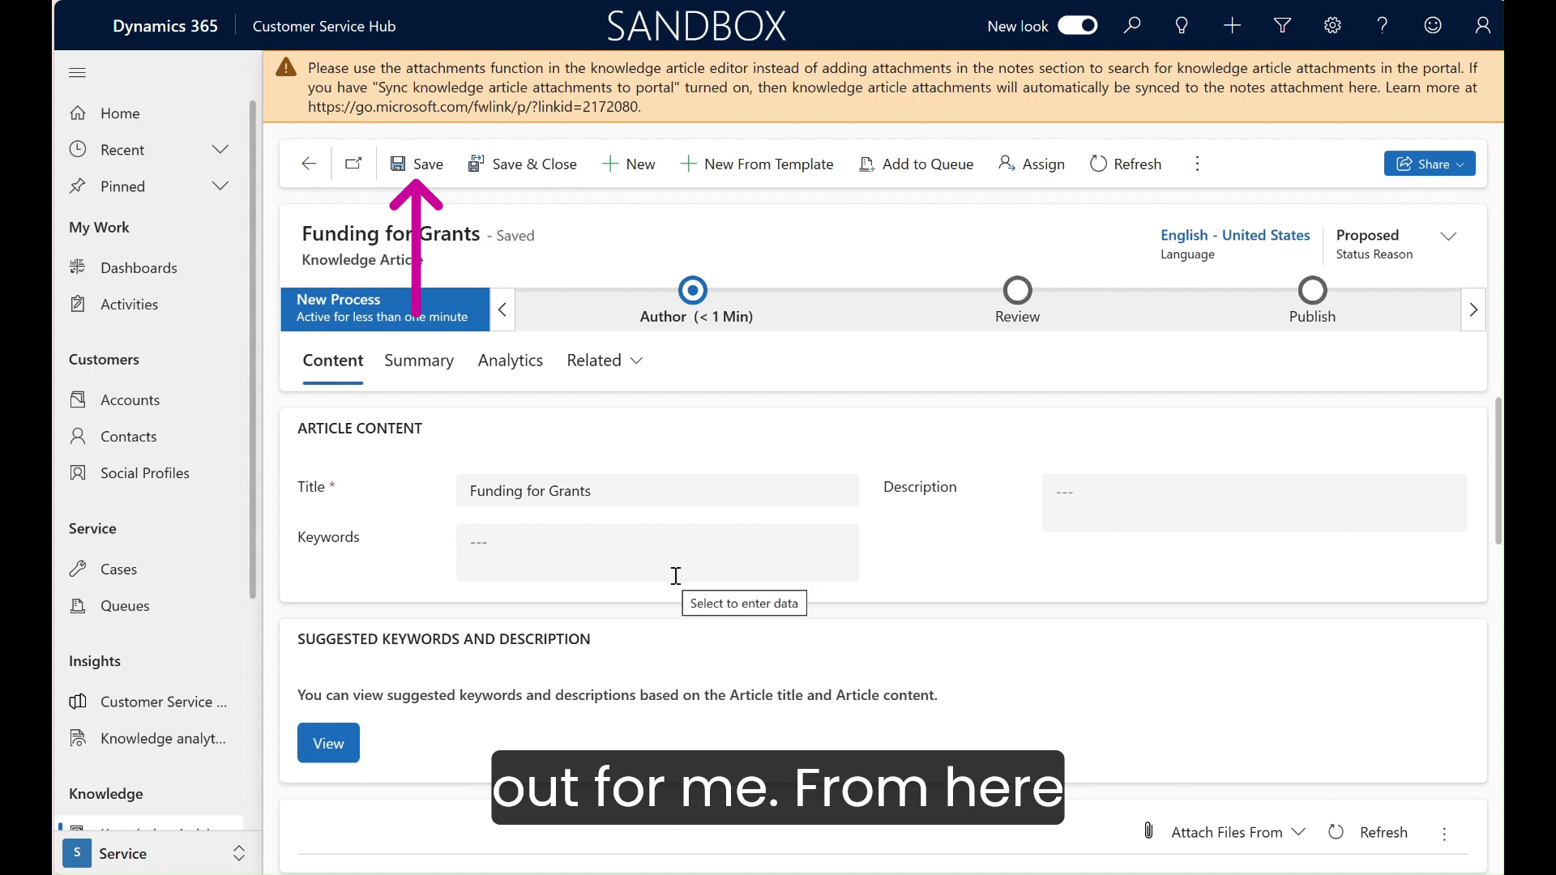
# Step: Attach the PDF "How To Apply For A Scientific Research Grant" from the device to the knowledge article
pyautogui.scroll(-2, 668, 575)
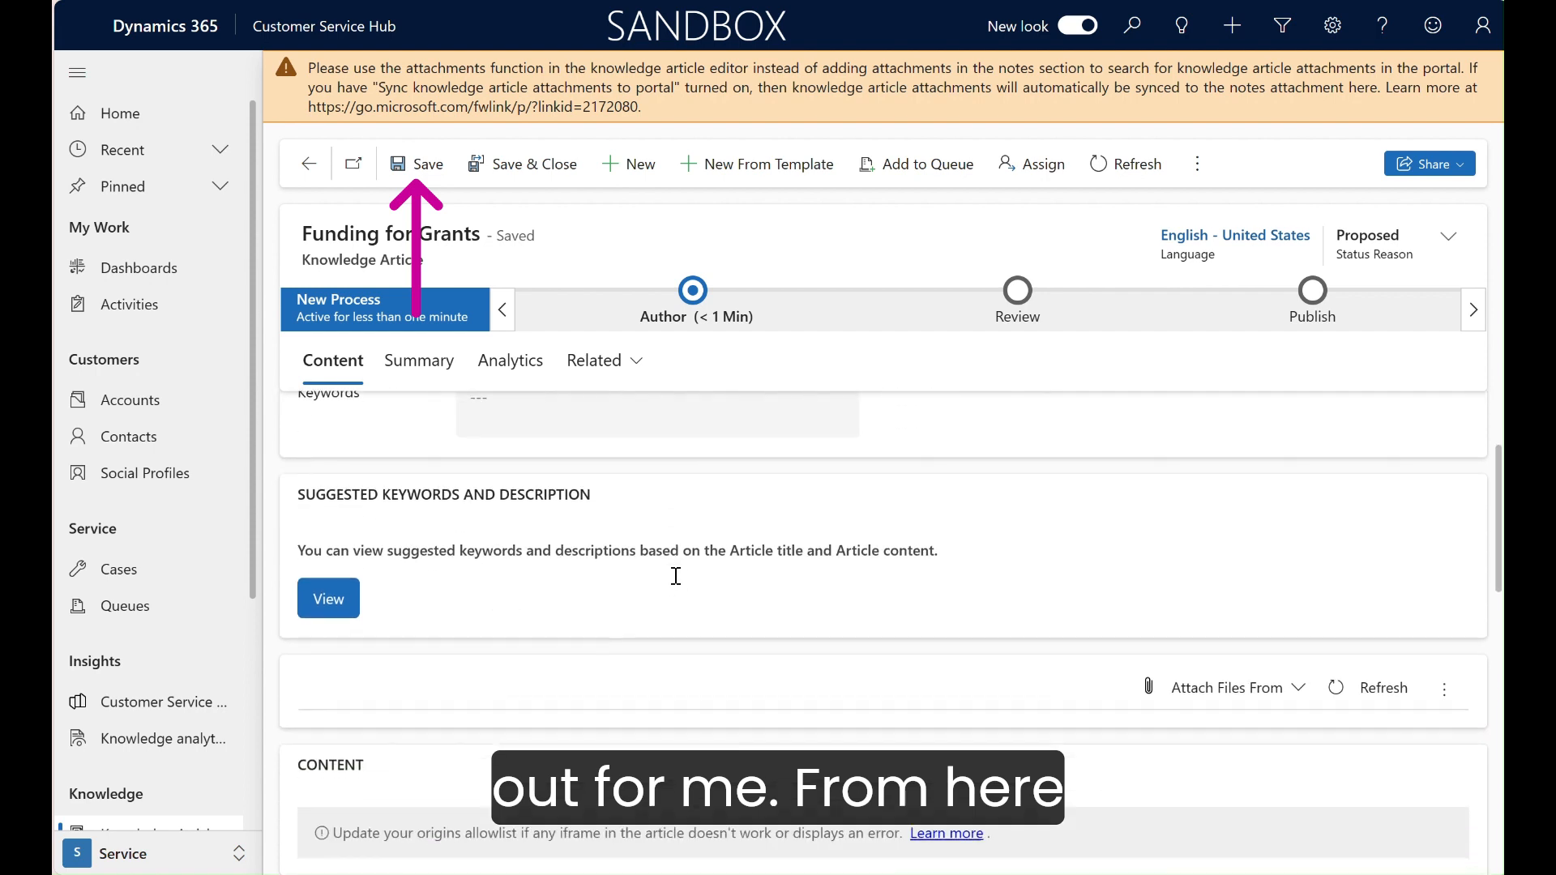
pyautogui.click(1296, 689)
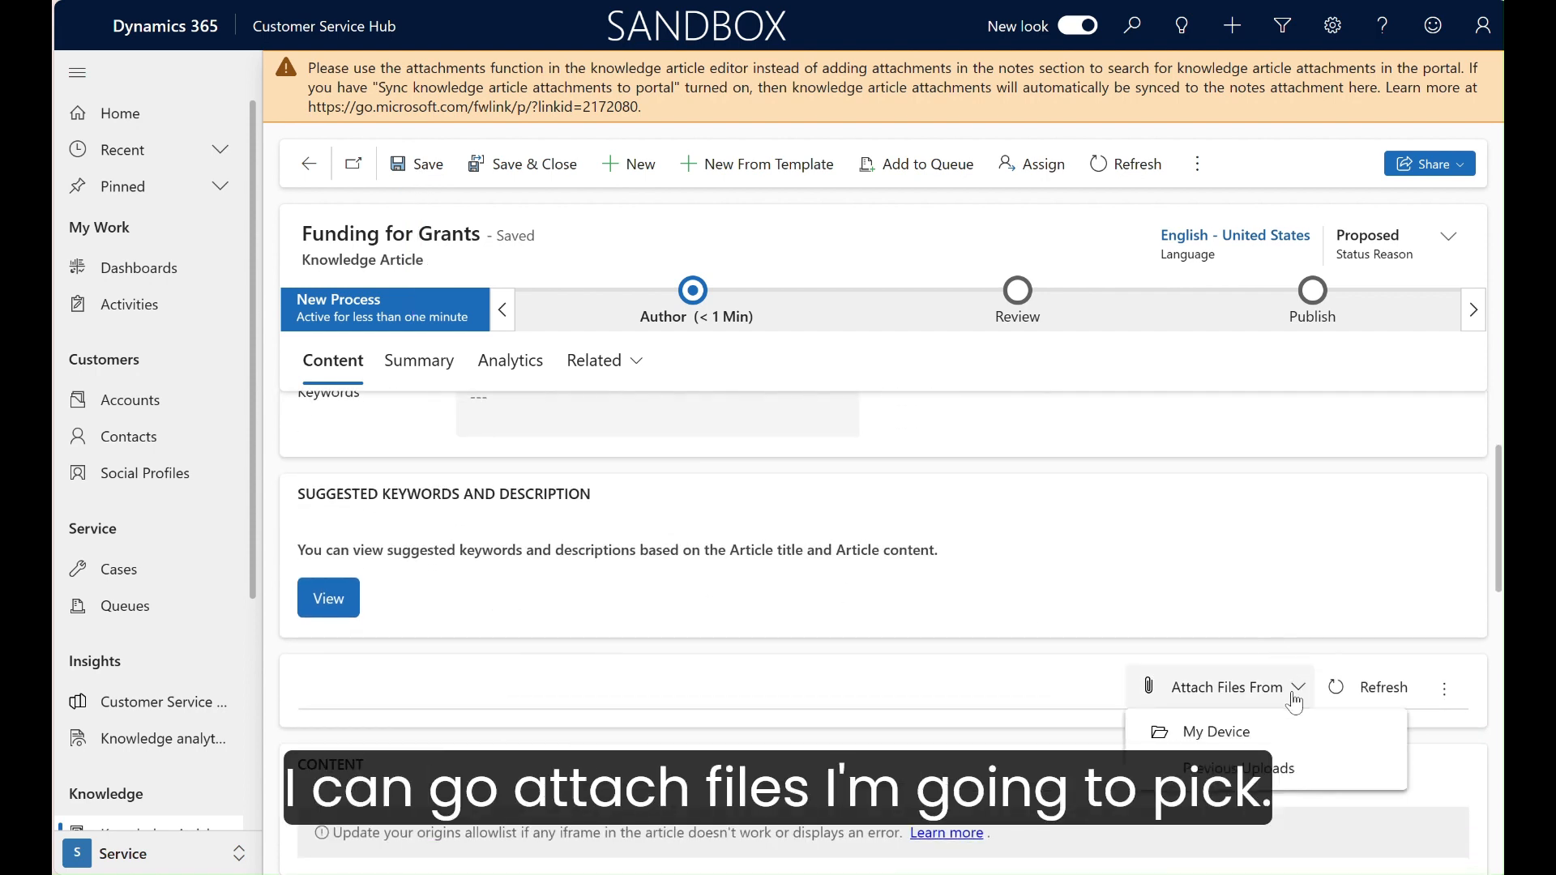
pyautogui.click(1252, 731)
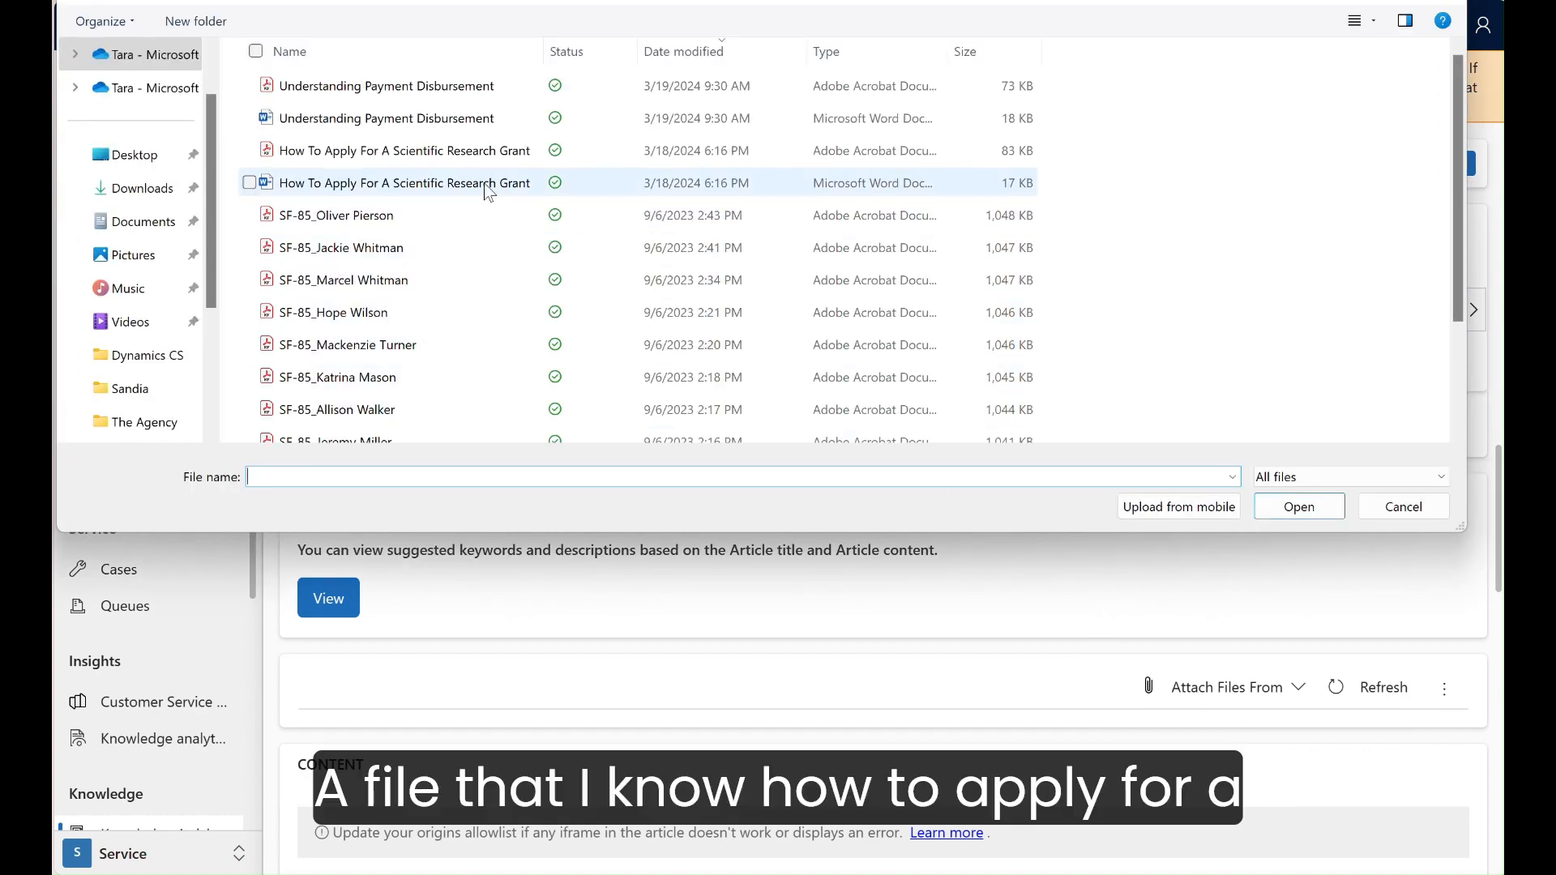
pyautogui.click(483, 156)
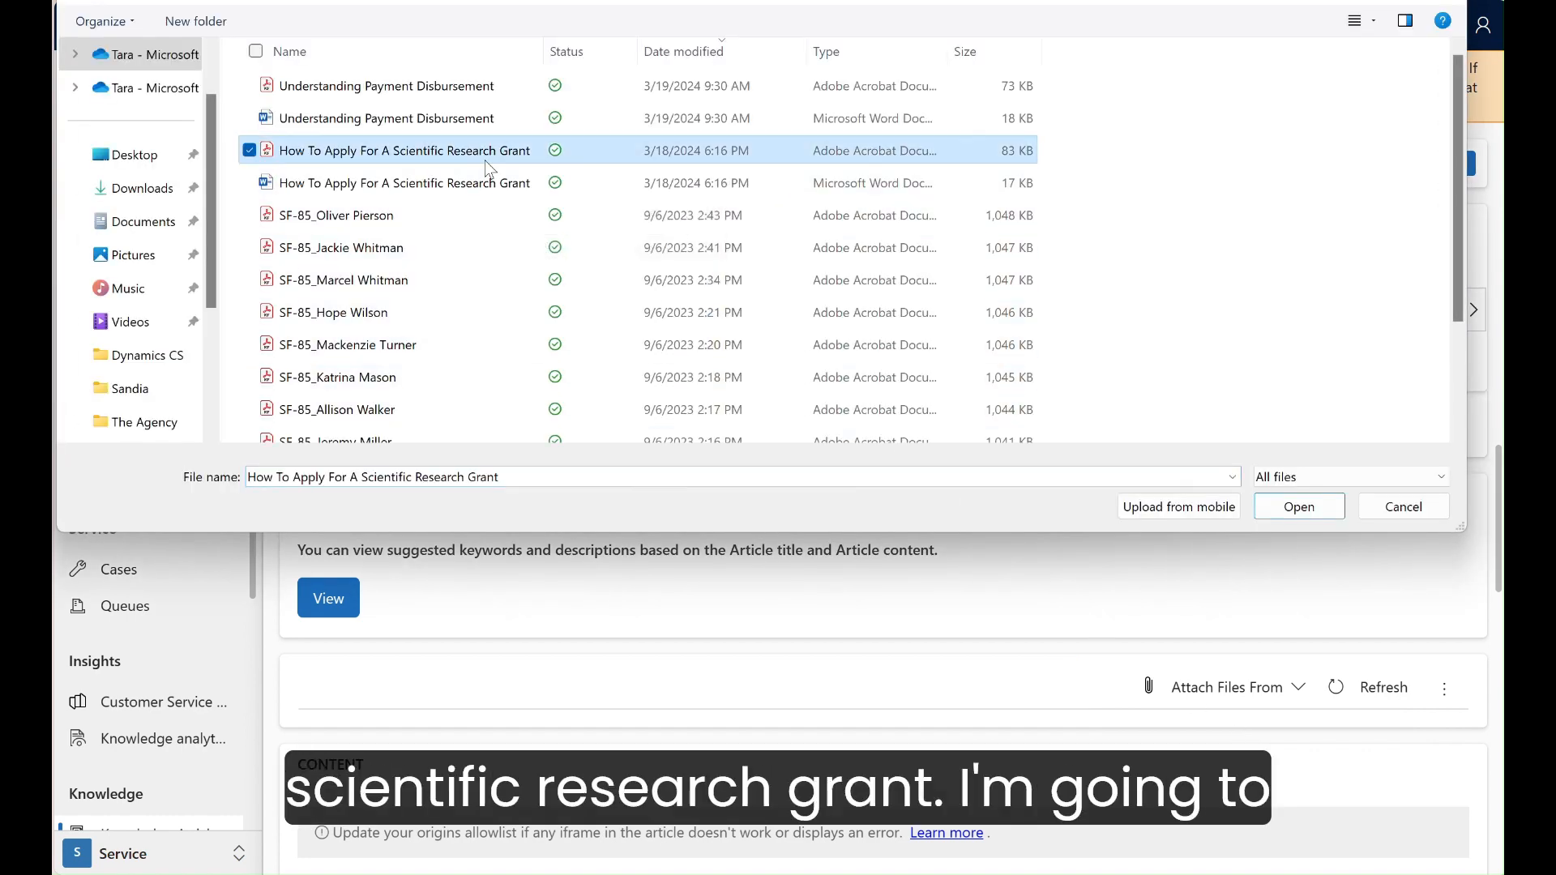
pyautogui.click(1297, 509)
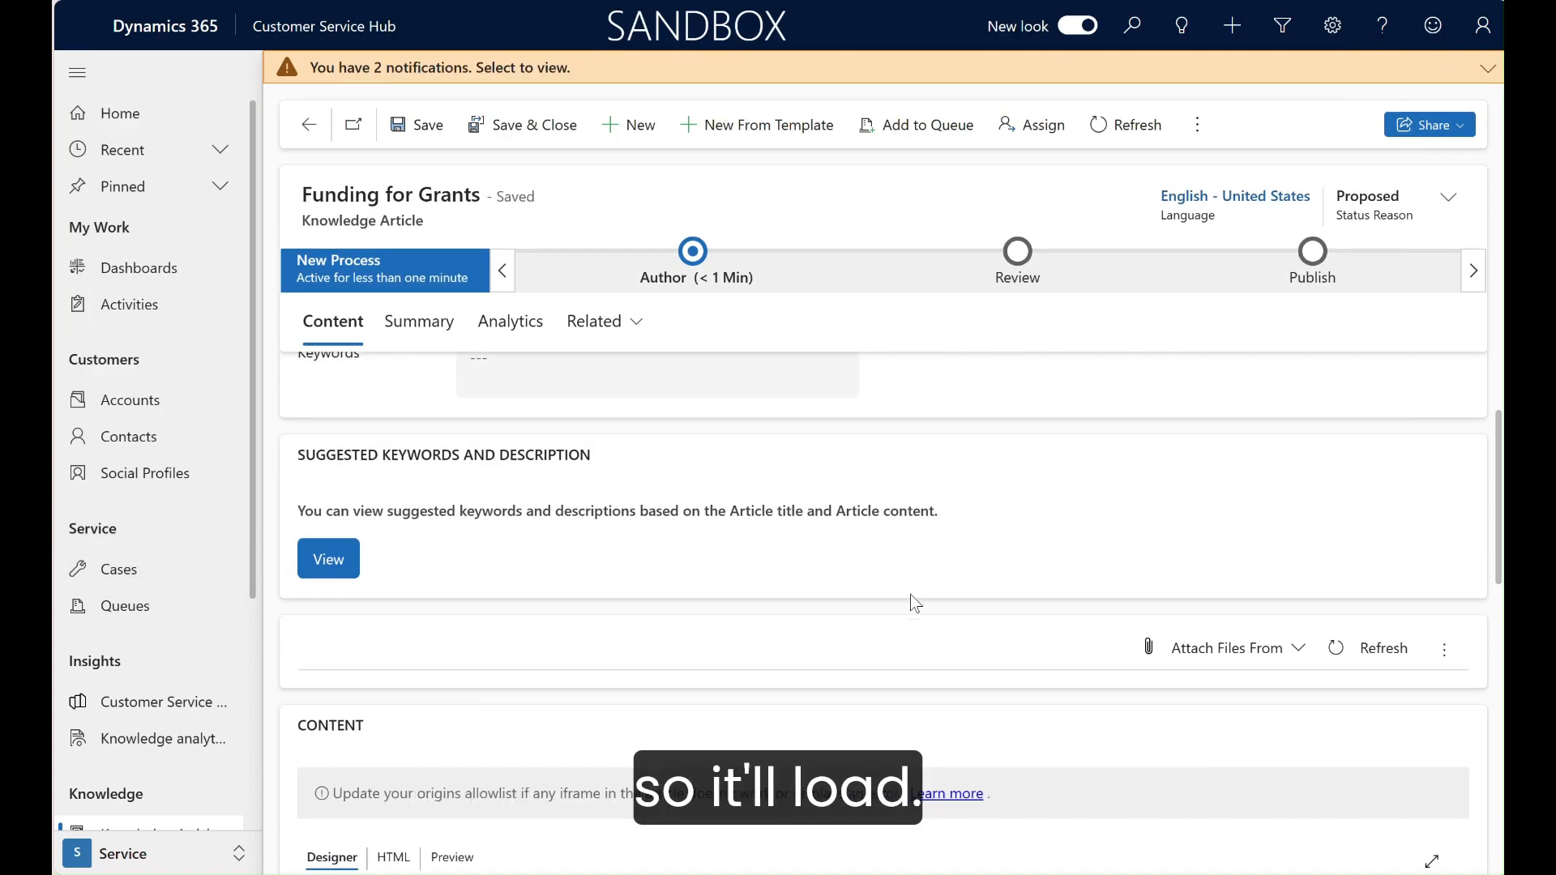
pyautogui.scroll(-3, 863, 635)
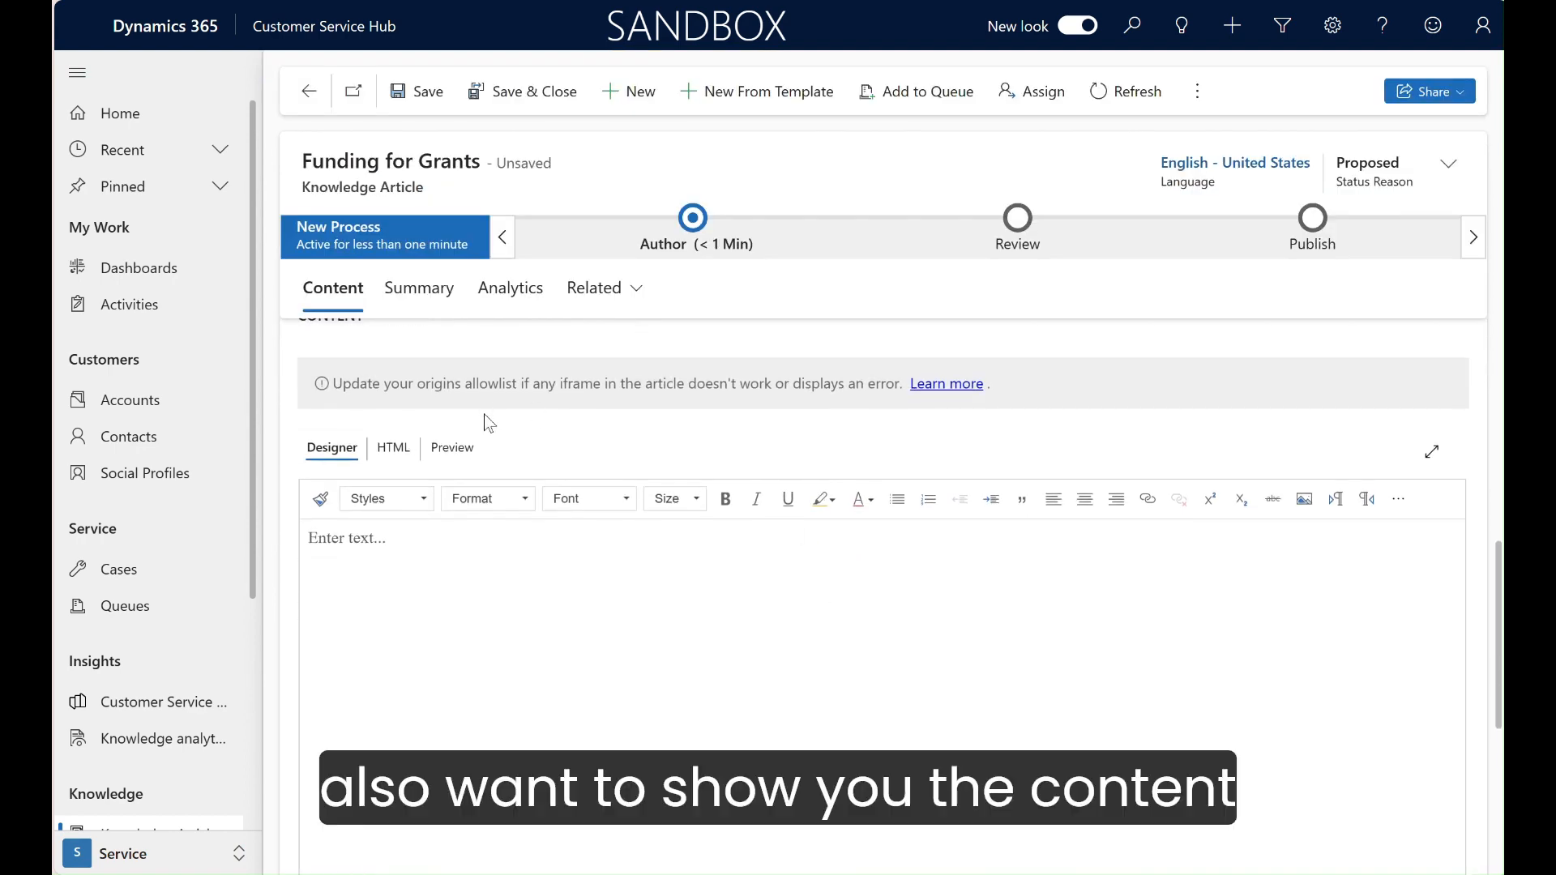
pyautogui.scroll(2, 489, 423)
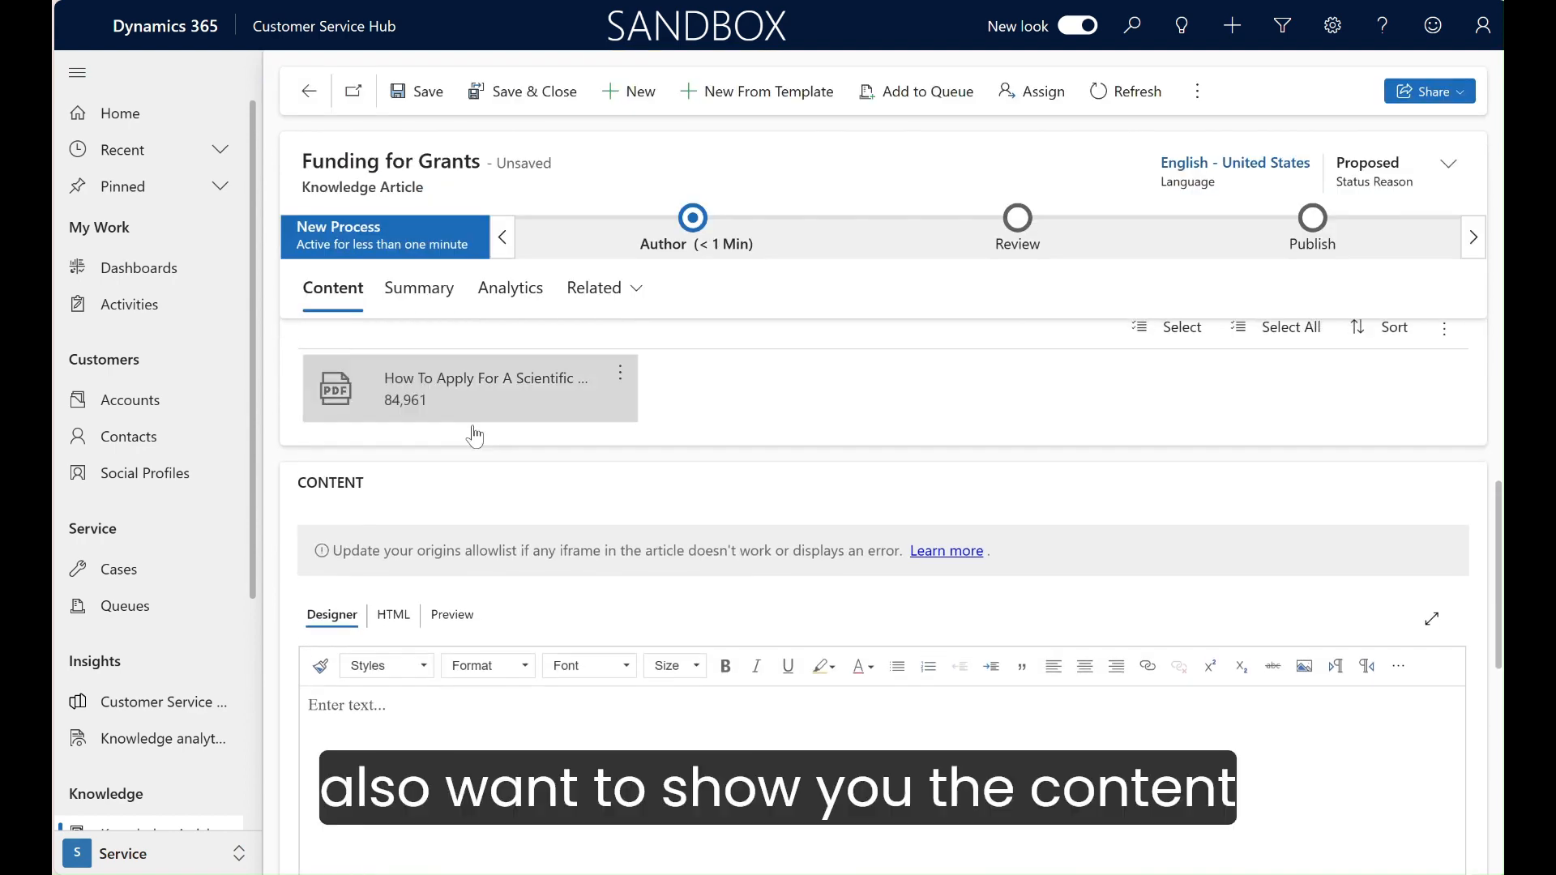
# Step: Open the Word document "How To Apply For A Scientific Research Grant" from File Explorer and copy its entire text
pyautogui.scroll(-2, 386, 493)
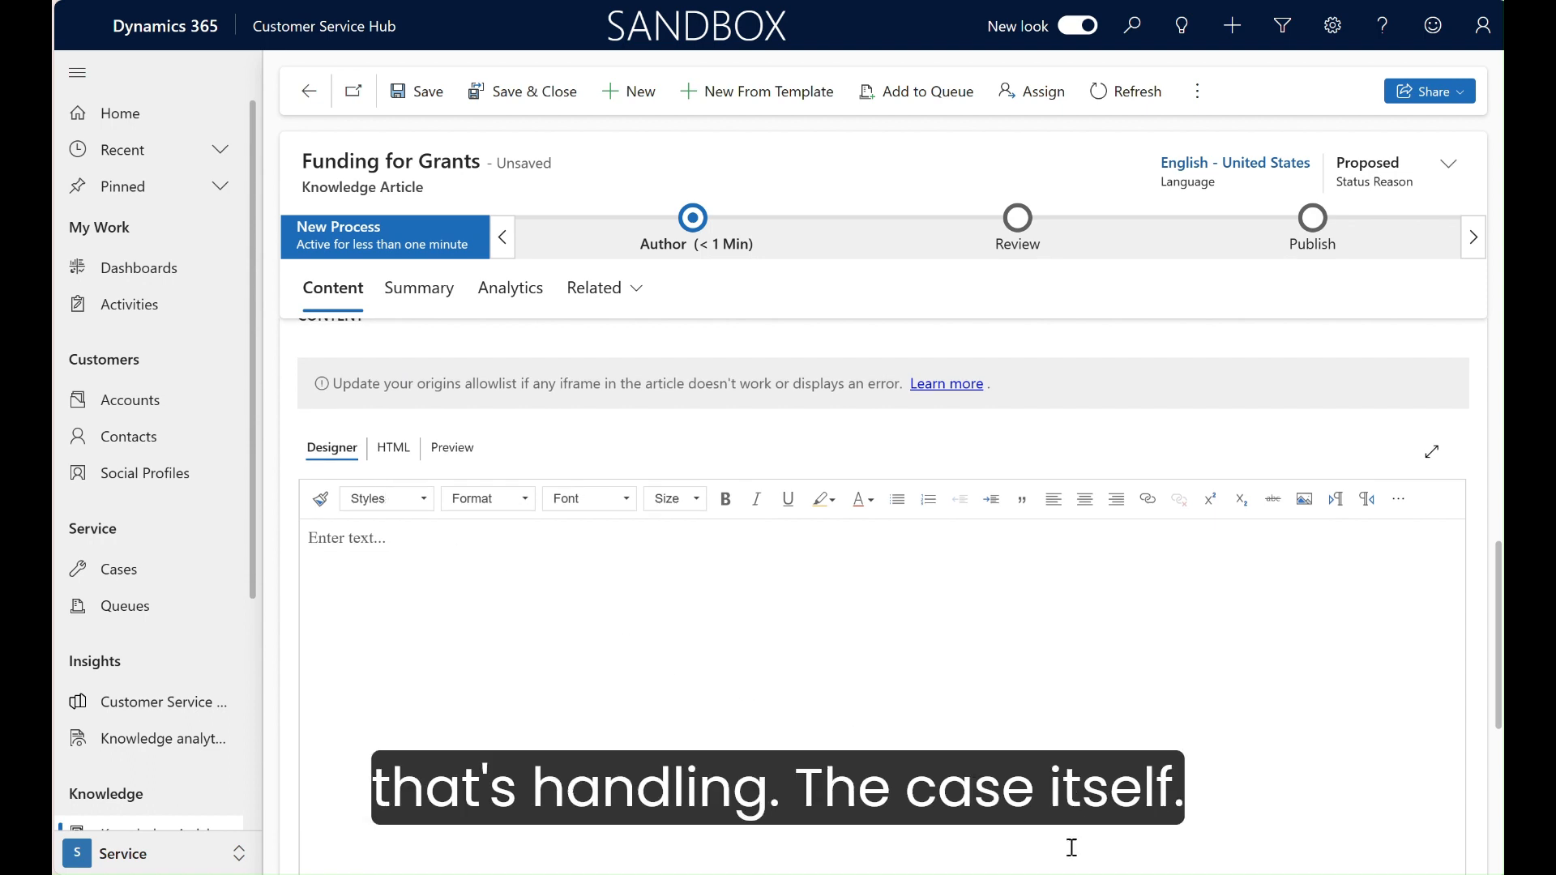
pyautogui.rightClick(1034, 873)
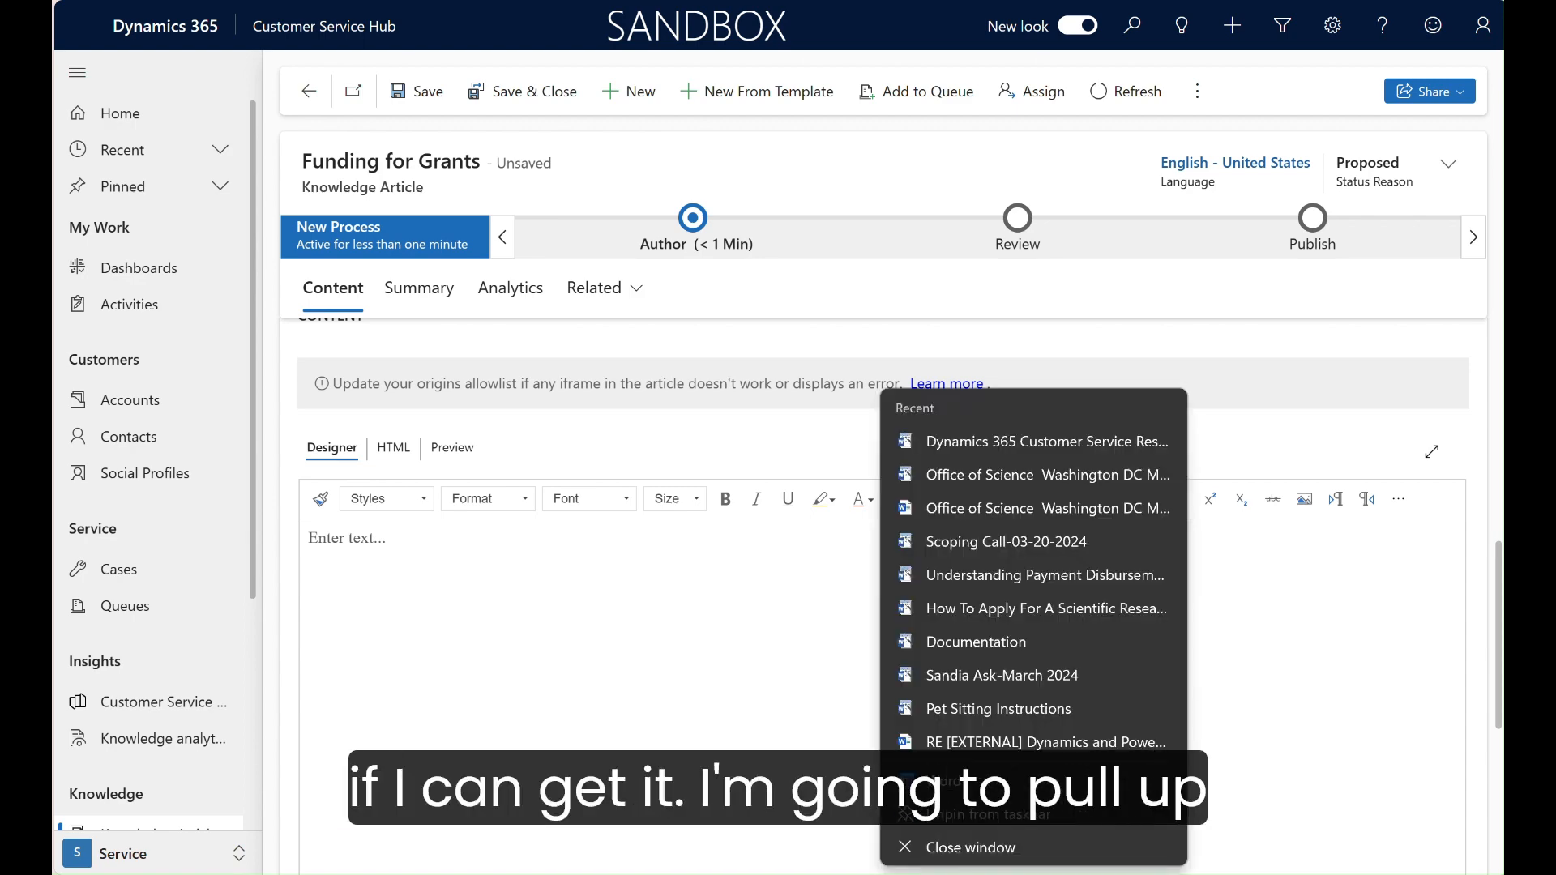
pyautogui.click(810, 874)
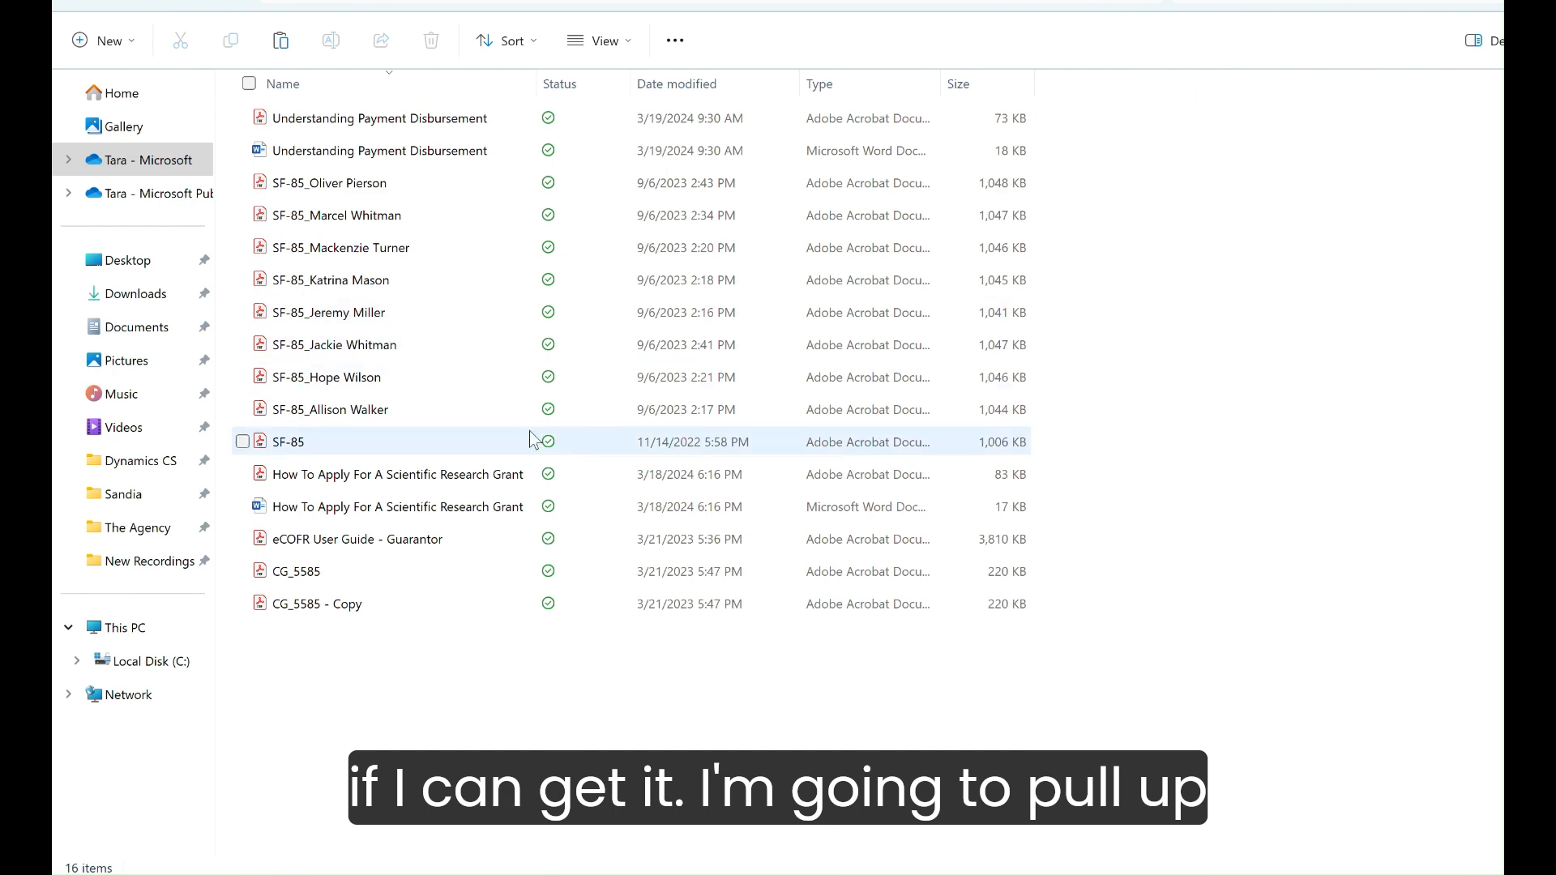
pyautogui.click(474, 516)
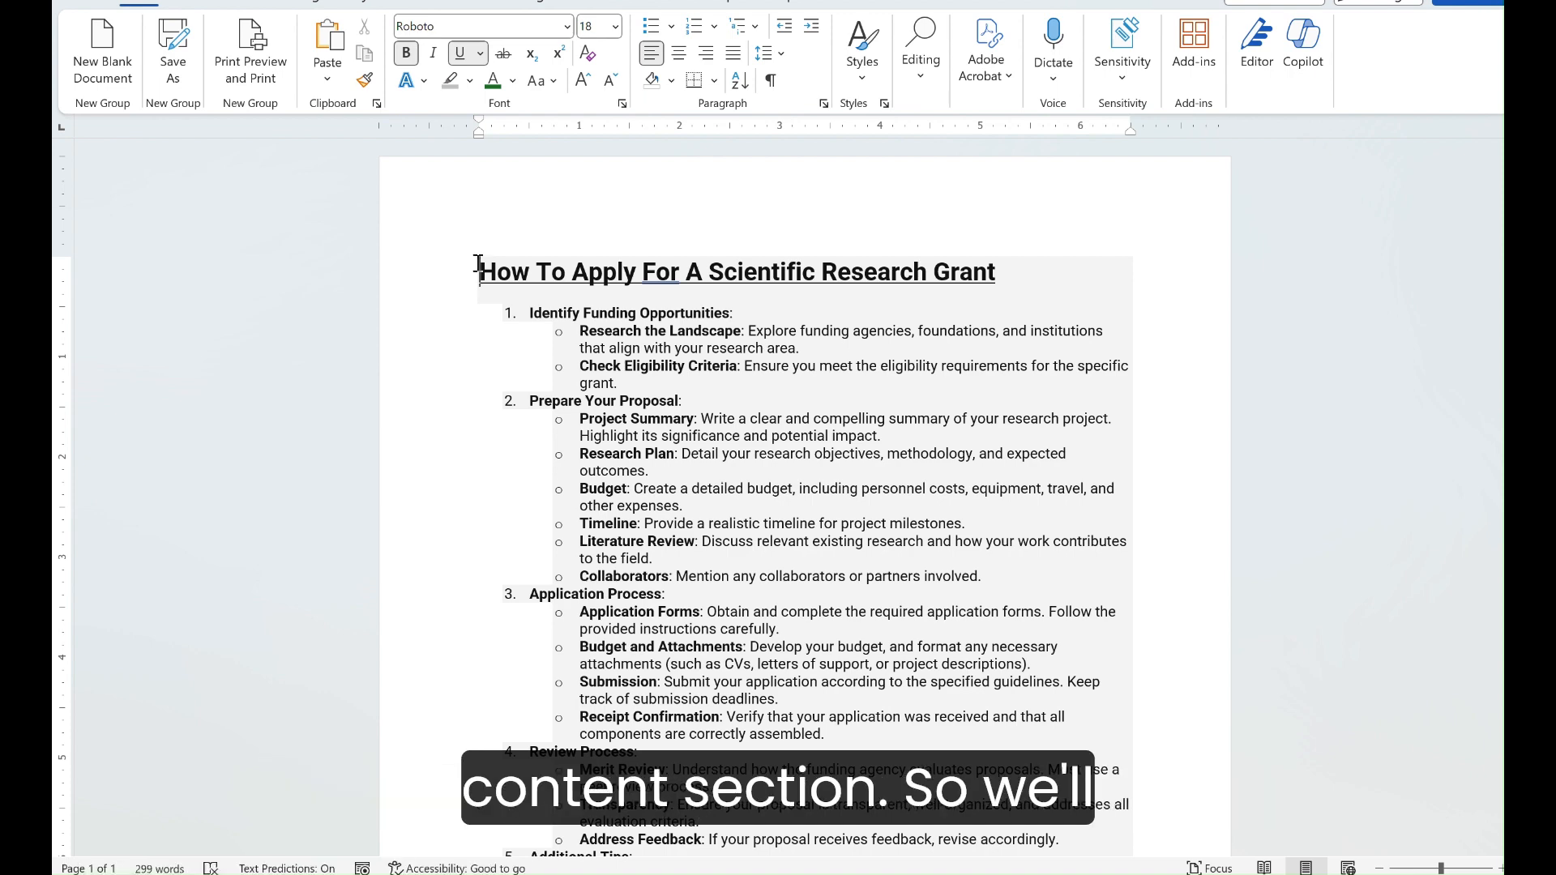
pyautogui.moveTo(478, 266); pyautogui.dragTo(1011, 574)
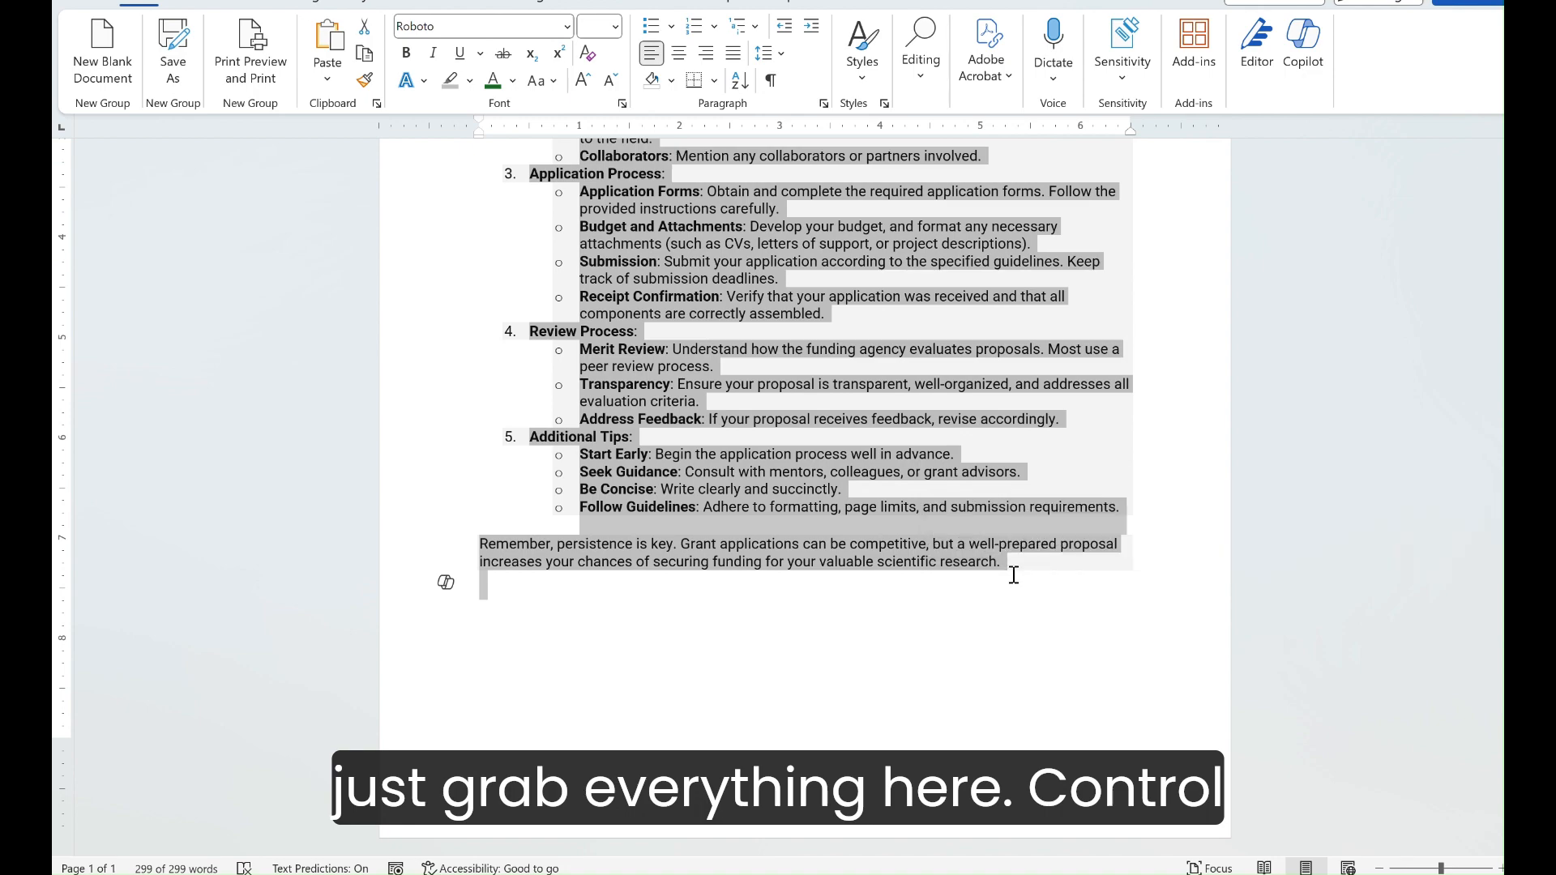
pyautogui.hotkey('ctrl', 'c')
# Step: Switch back to Customer Service Hub, paste the copied text into the Funding for Grants article's content, and save the article
pyautogui.click(1033, 874)
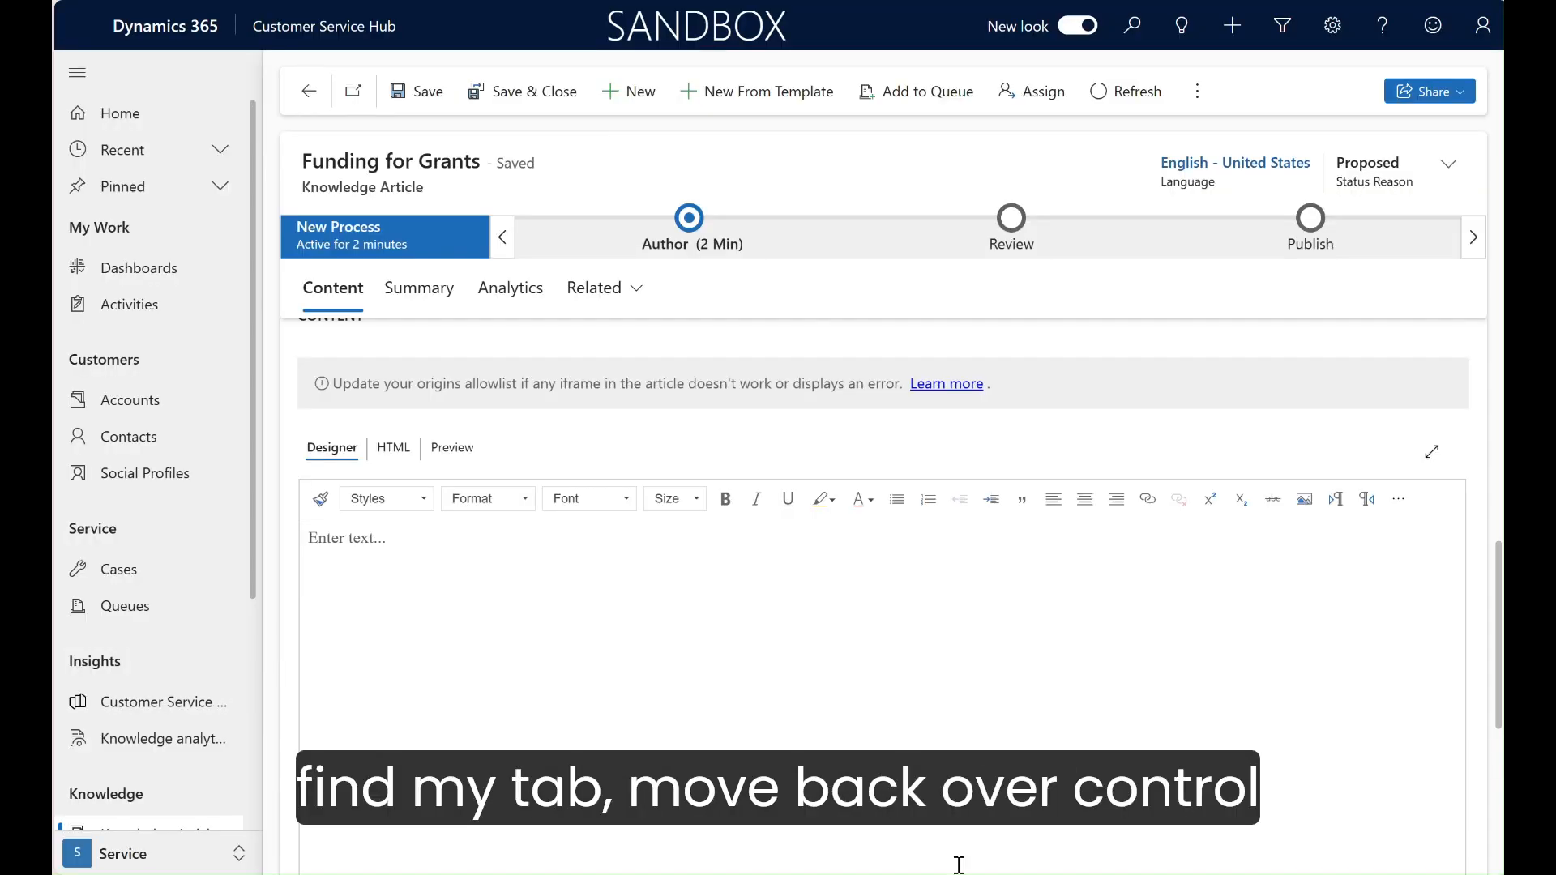
pyautogui.click(578, 608)
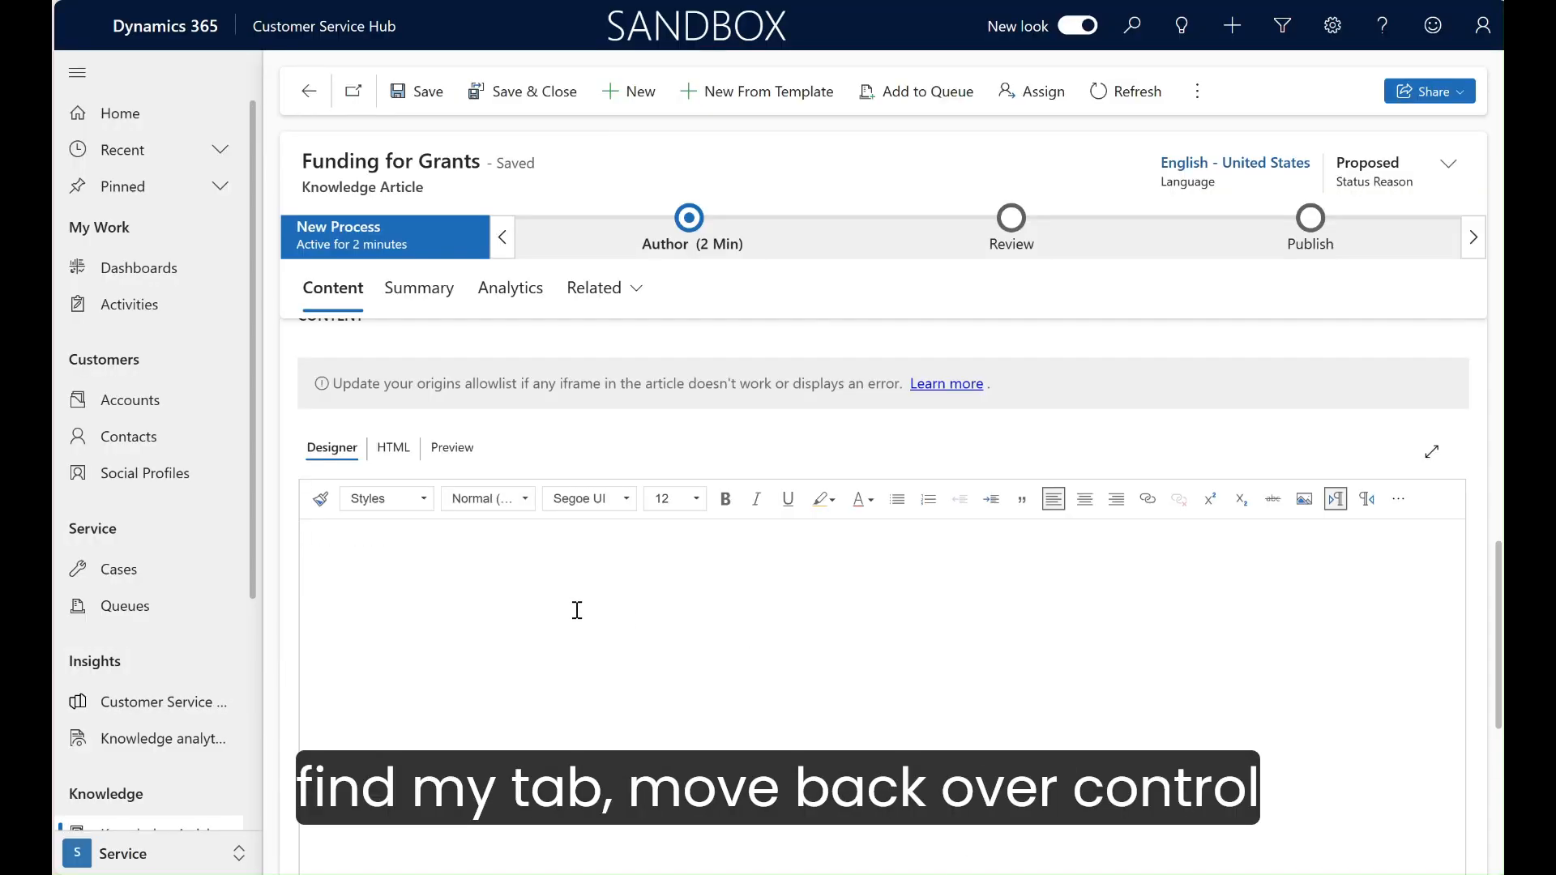
pyautogui.hotkey('ctrl', 'v')
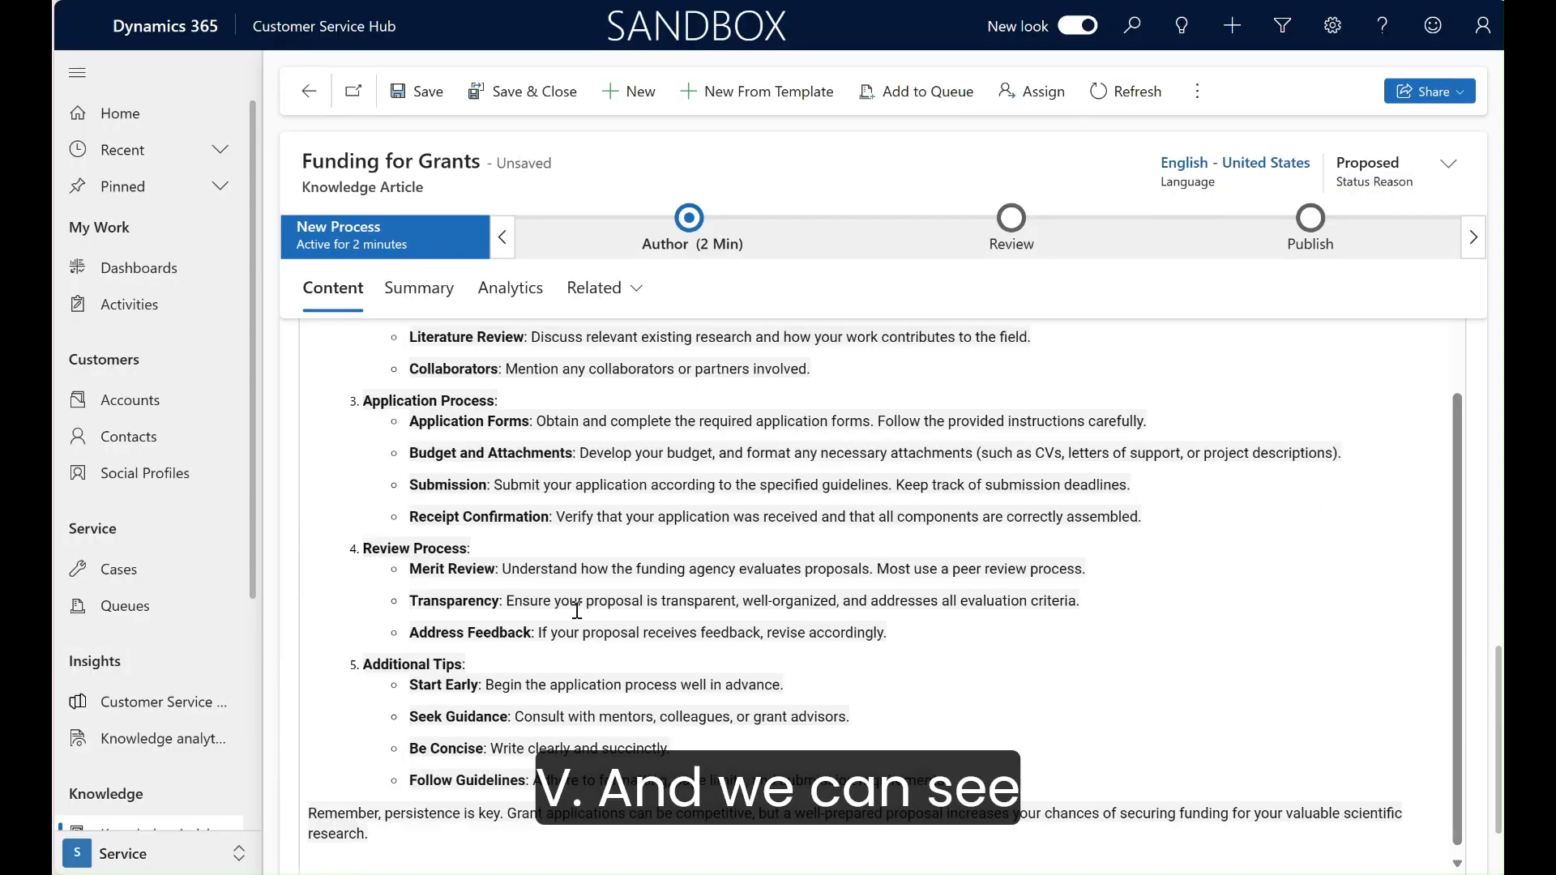
pyautogui.scroll(3, 750, 711)
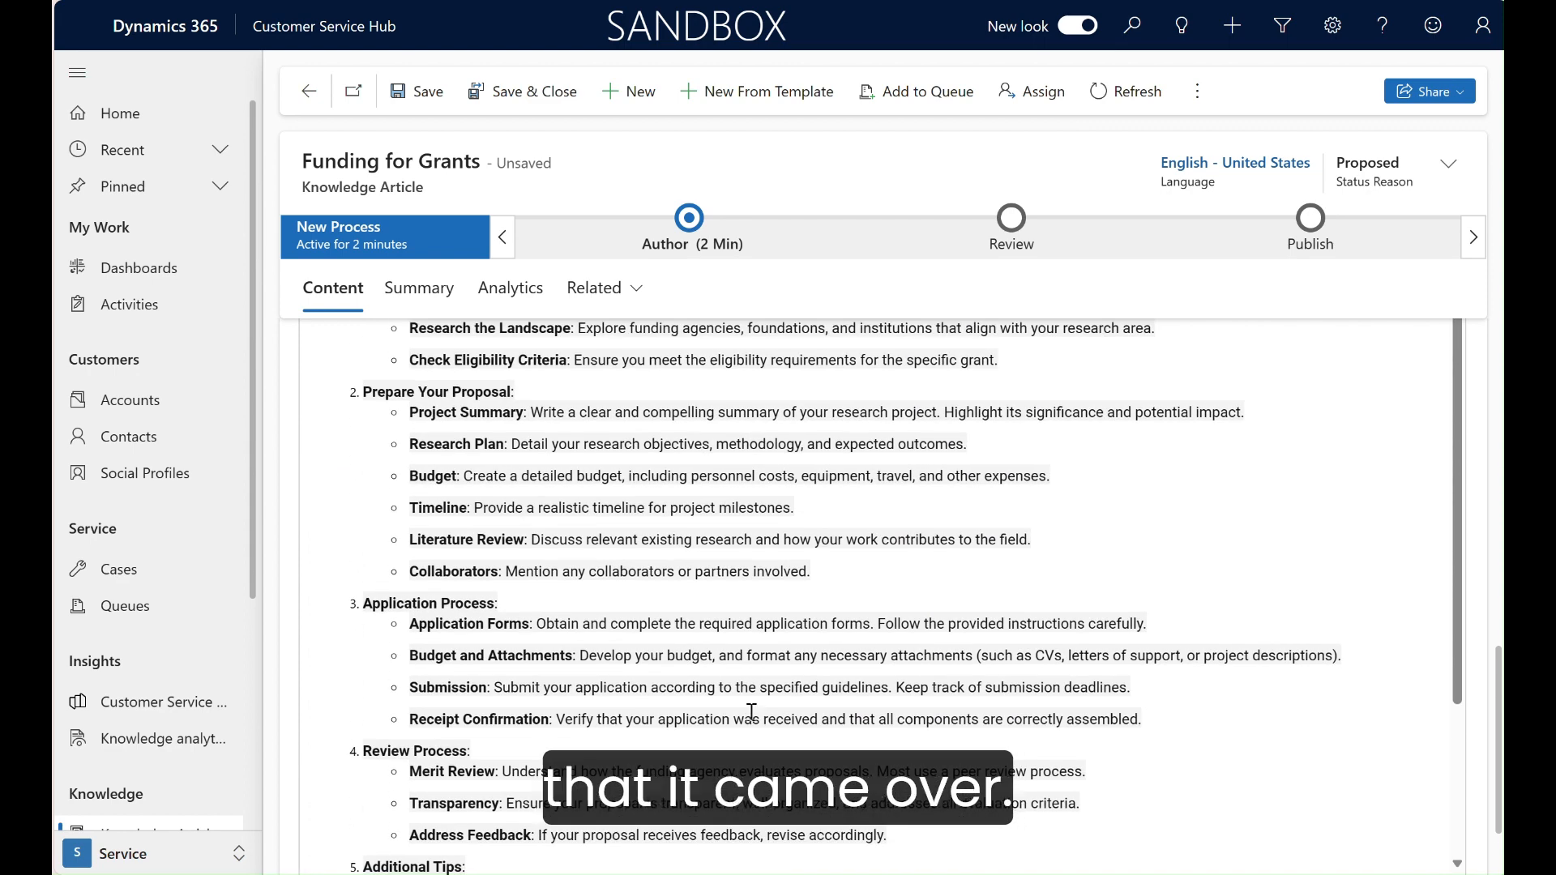
pyautogui.moveTo(1499, 699); pyautogui.dragTo(1502, 599)
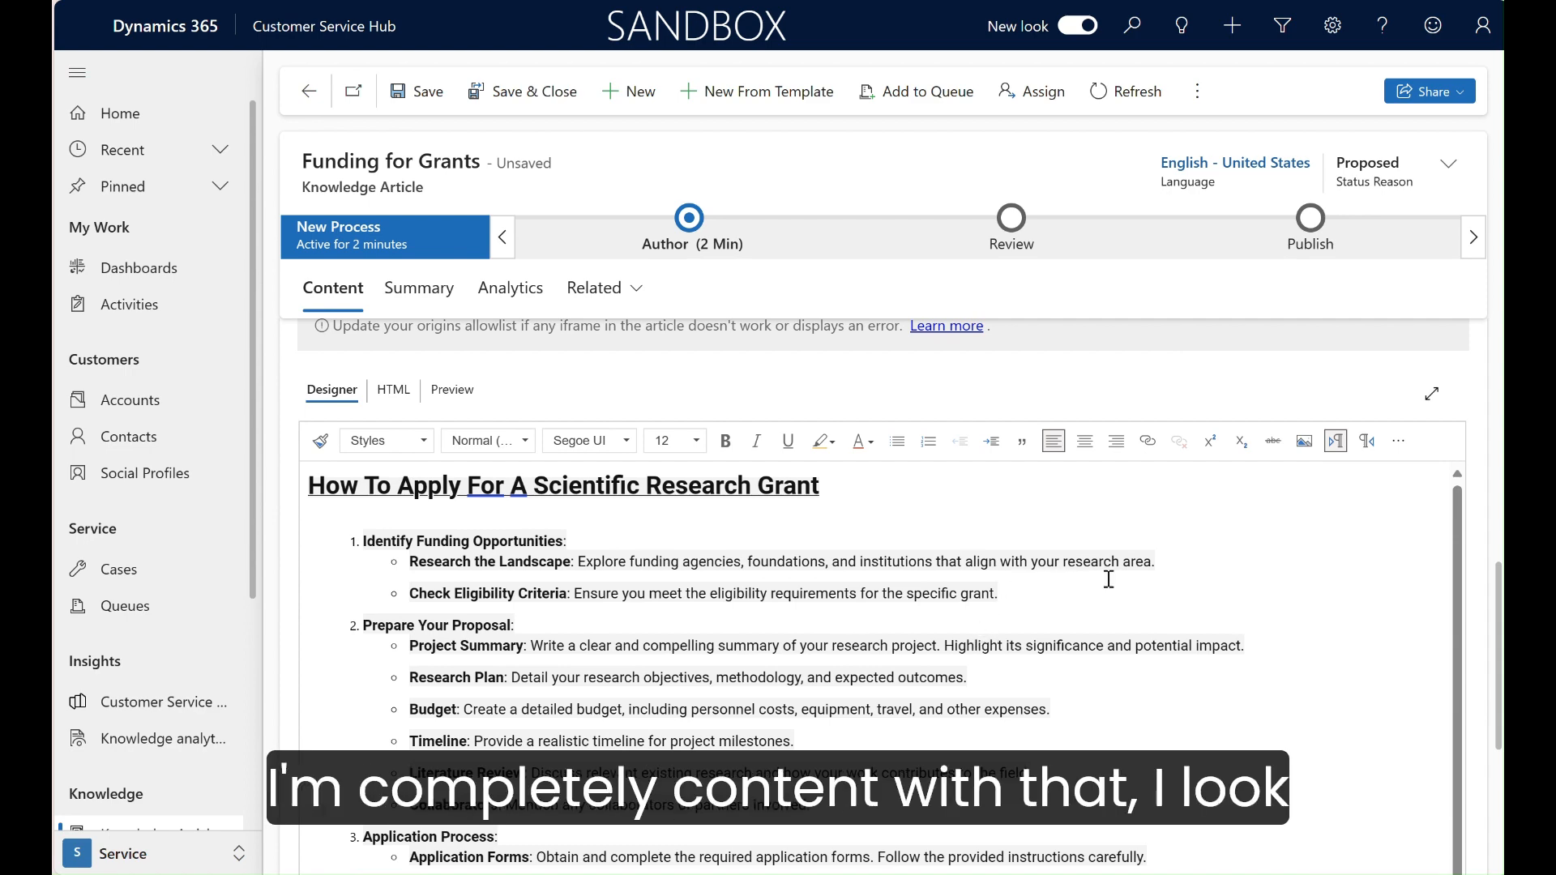
pyautogui.scroll(-1, 1149, 596)
pyautogui.scroll(-2, 1149, 596)
pyautogui.scroll(3, 1149, 596)
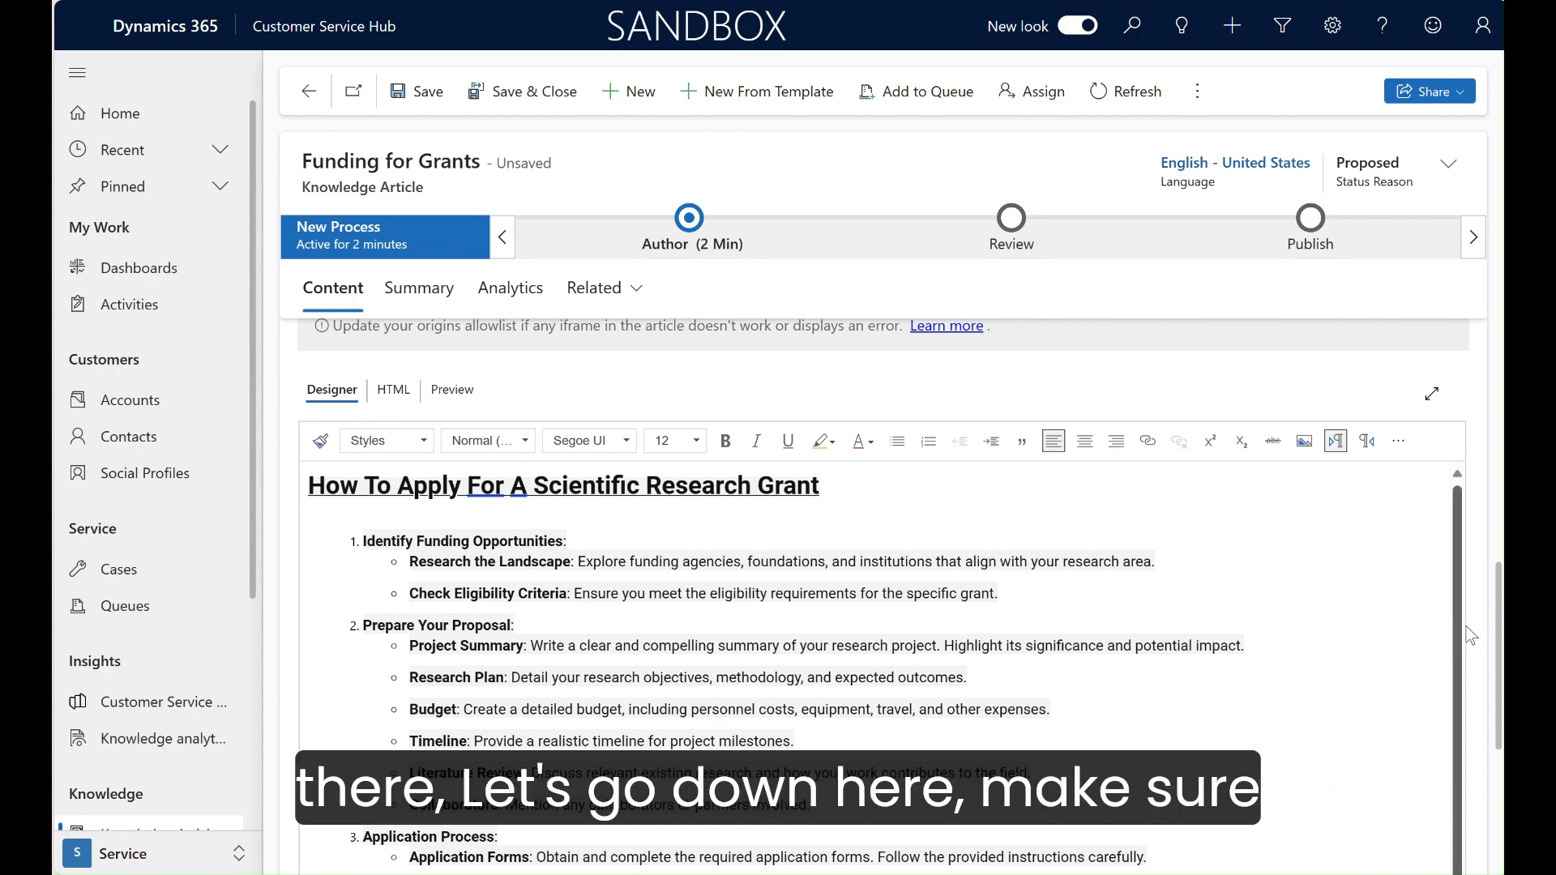
pyautogui.moveTo(1498, 636); pyautogui.dragTo(1481, 382)
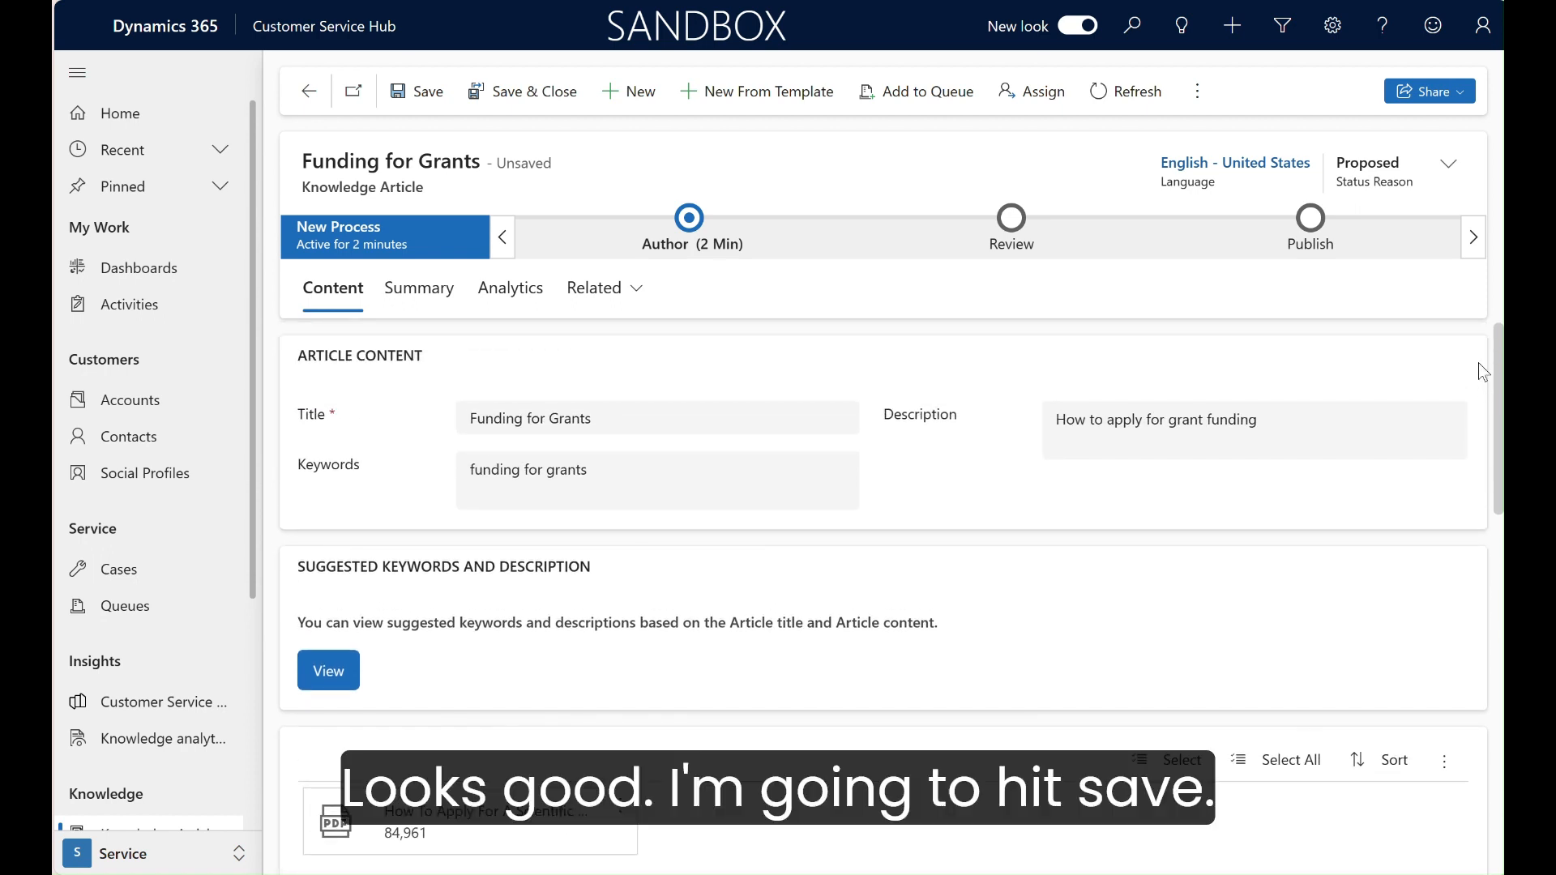
pyautogui.click(412, 93)
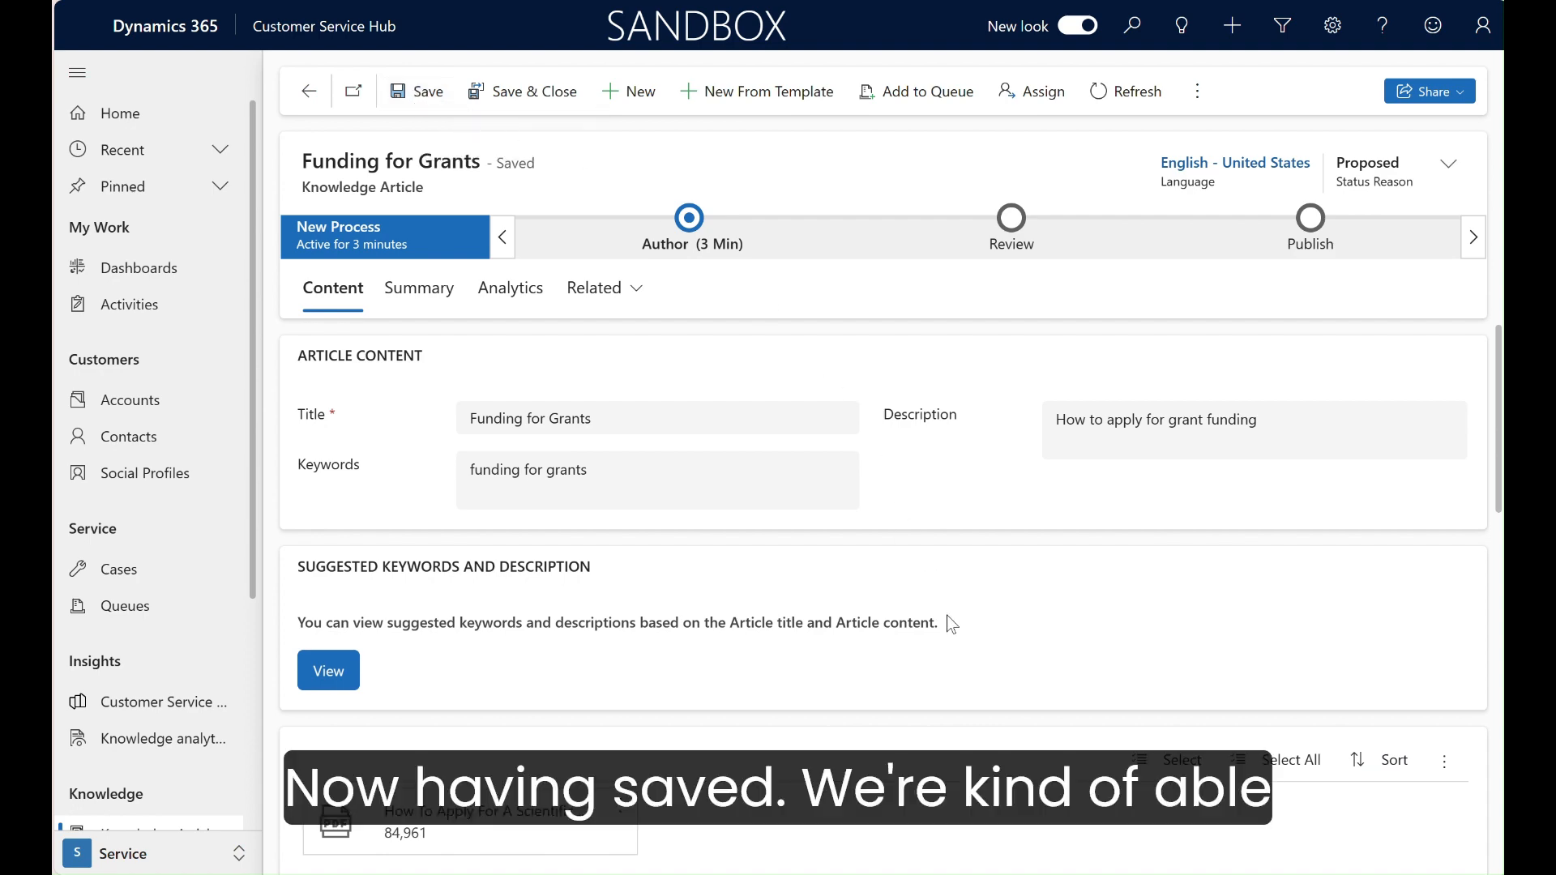
# Step: Add the suggested keywords scientific research grant, funding opportunities, funding agency, foundations and project summary to the article's keywords
pyautogui.scroll(-4, 946, 615)
pyautogui.scroll(-3, 946, 614)
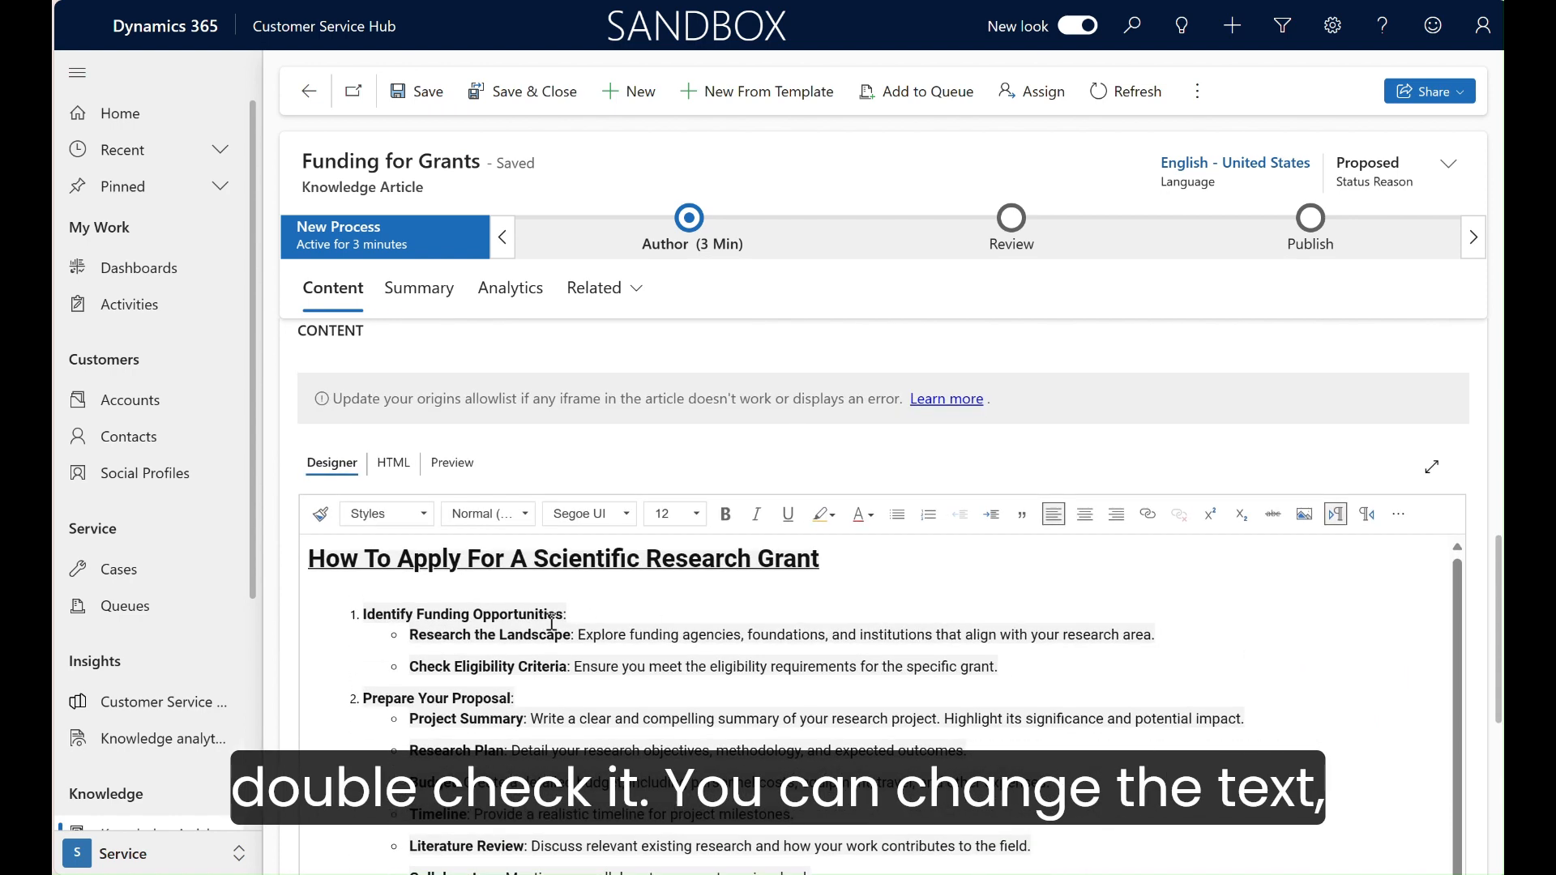
pyautogui.scroll(1, 695, 687)
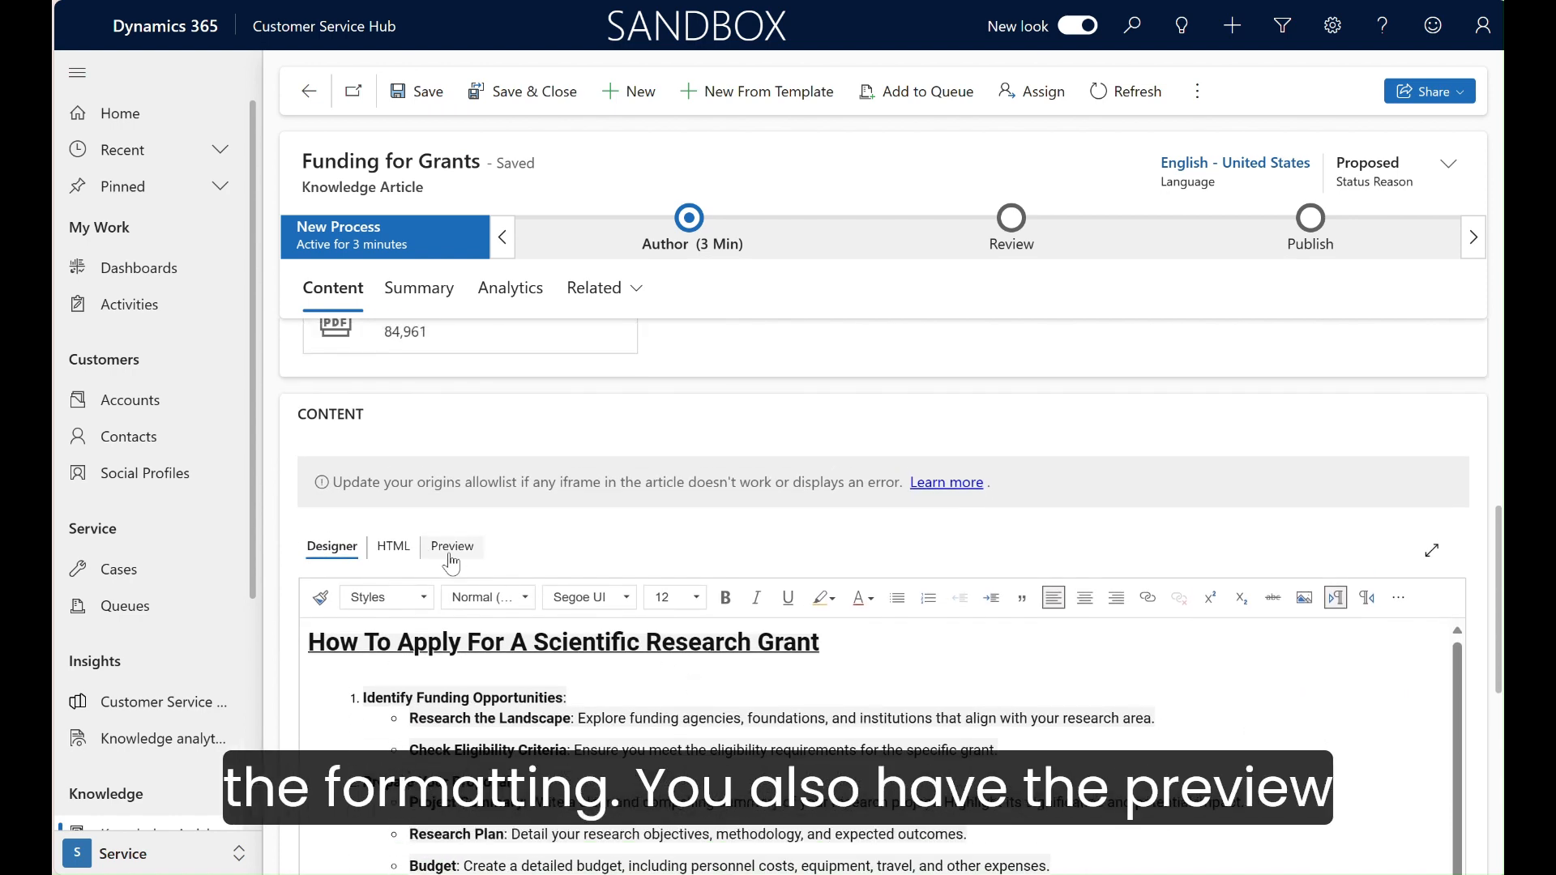
pyautogui.scroll(3, 629, 561)
pyautogui.scroll(3, 628, 560)
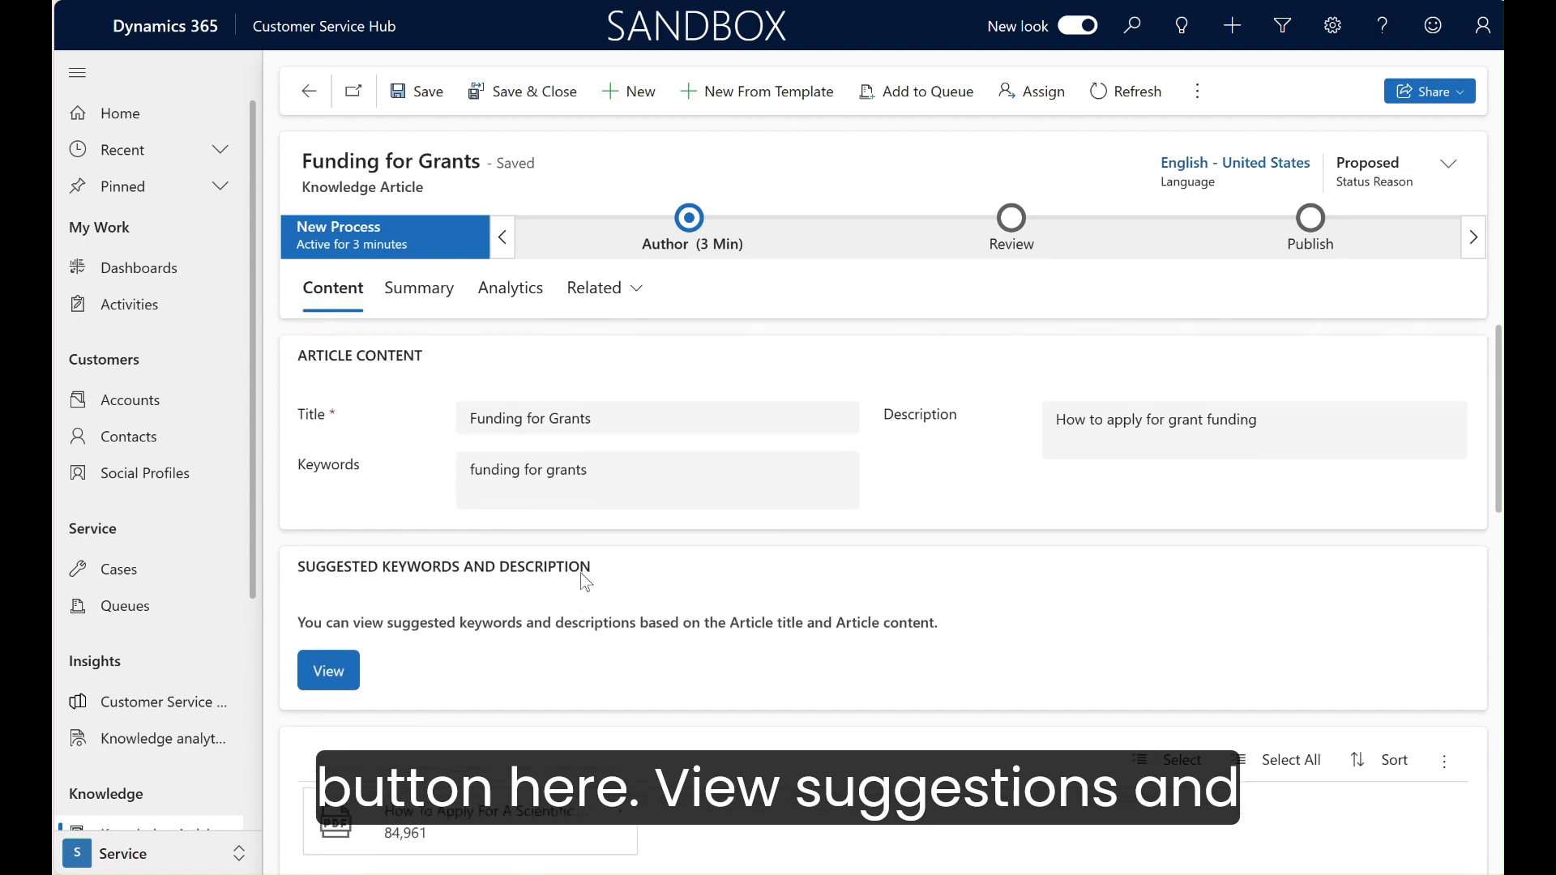
pyautogui.scroll(-2, 582, 573)
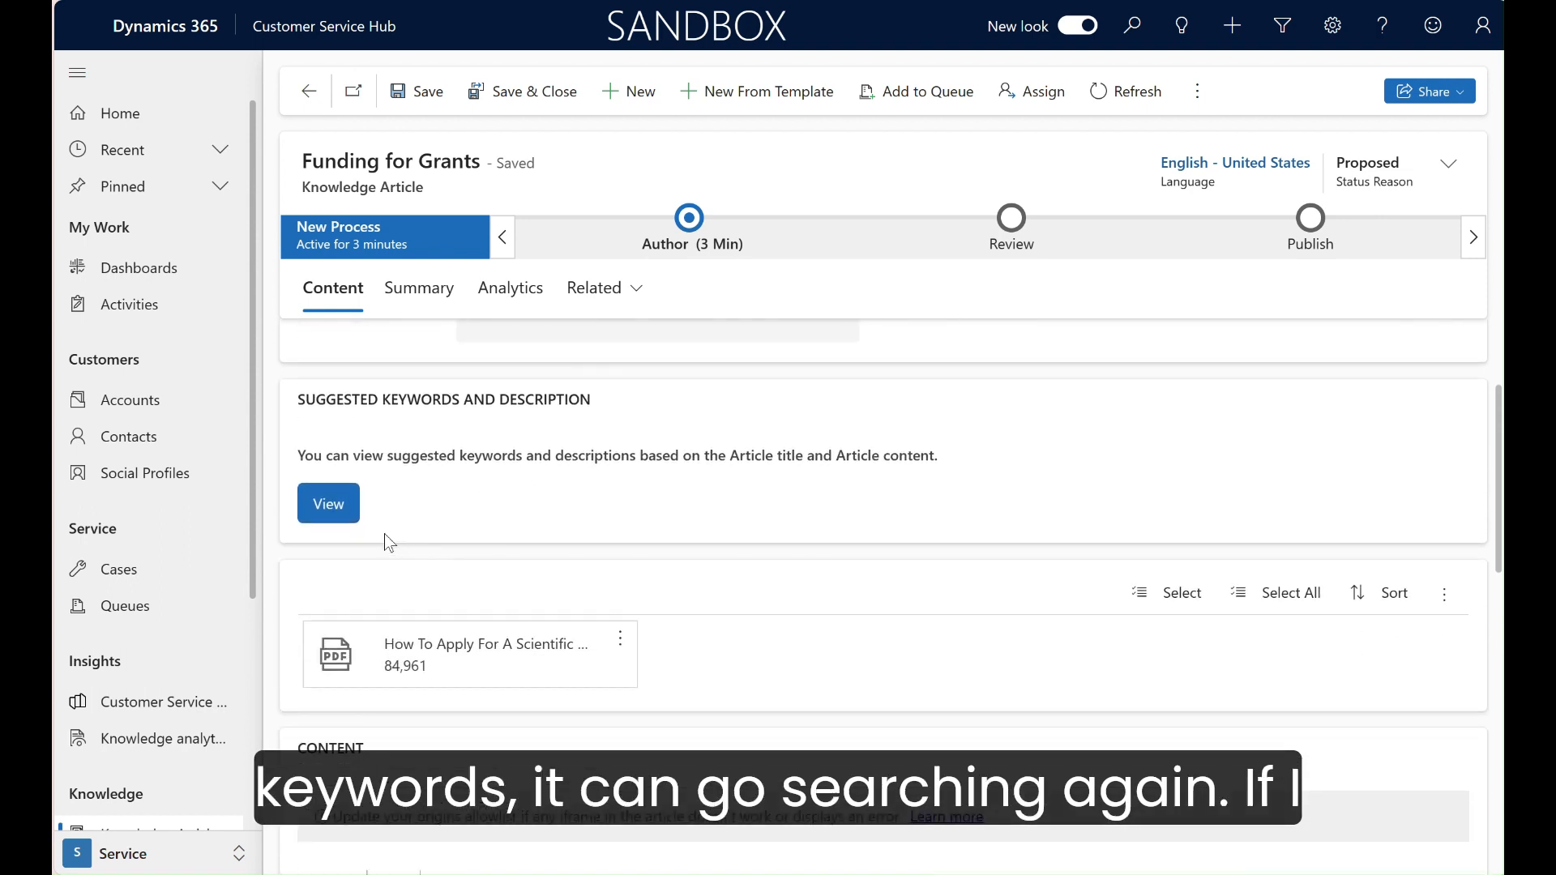
pyautogui.click(328, 505)
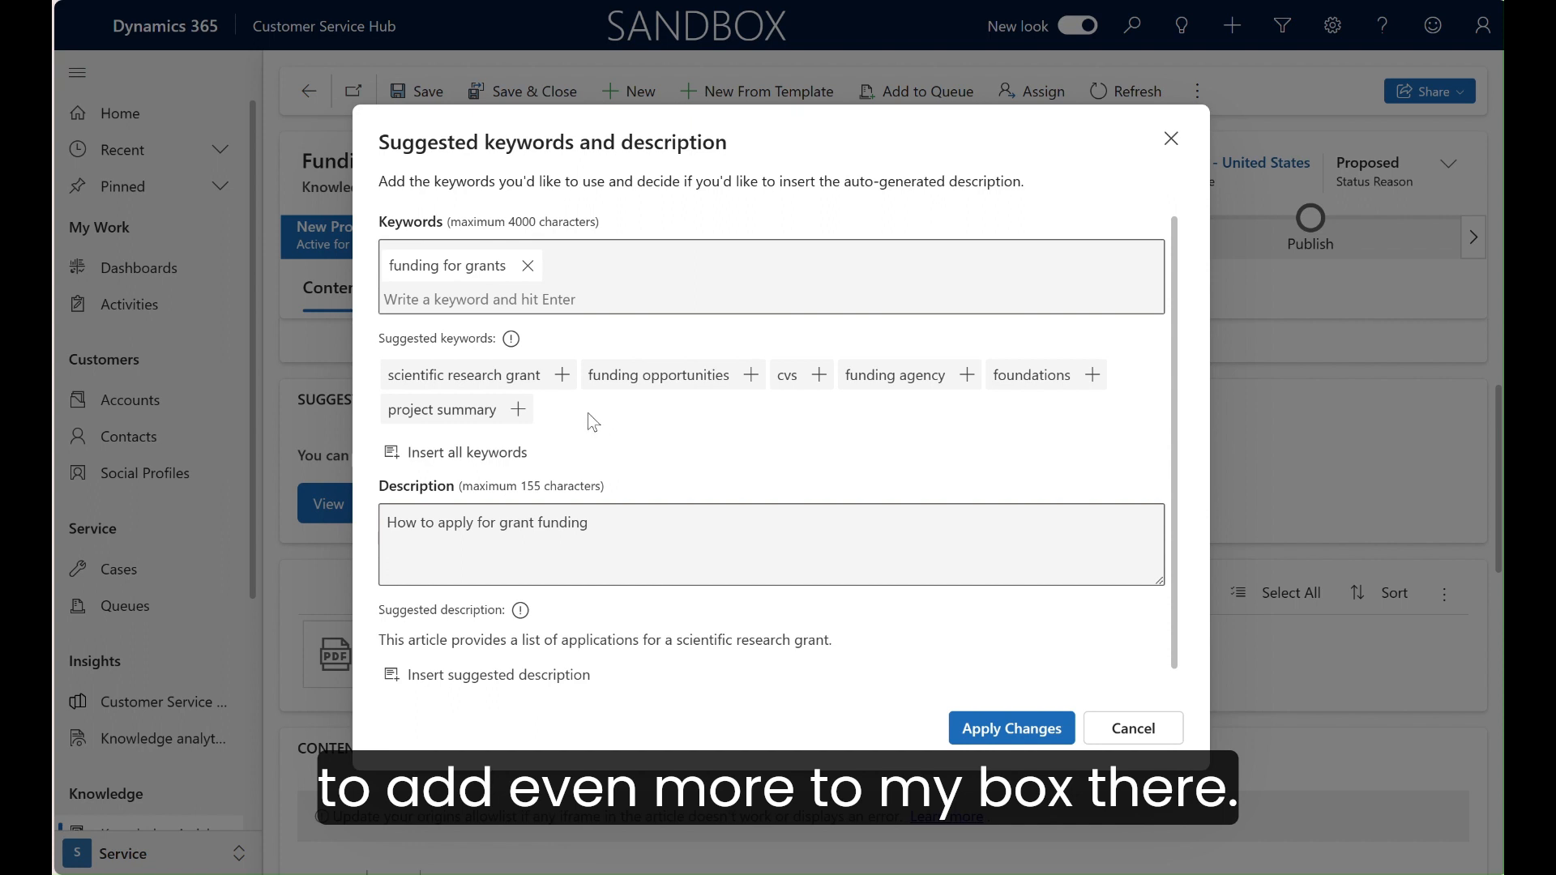
pyautogui.click(562, 379)
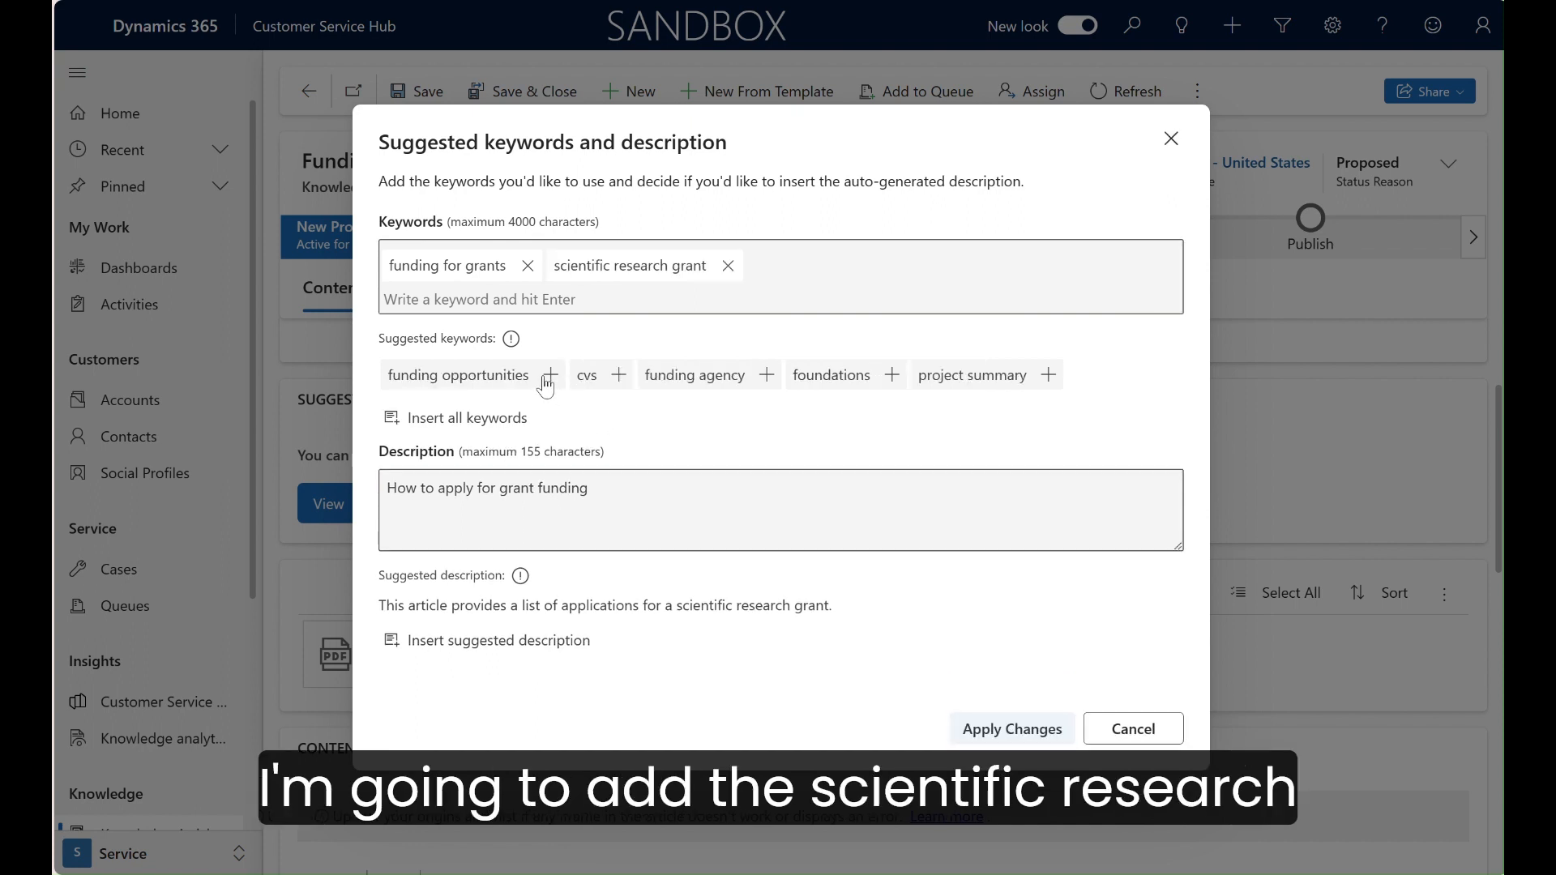
pyautogui.click(546, 377)
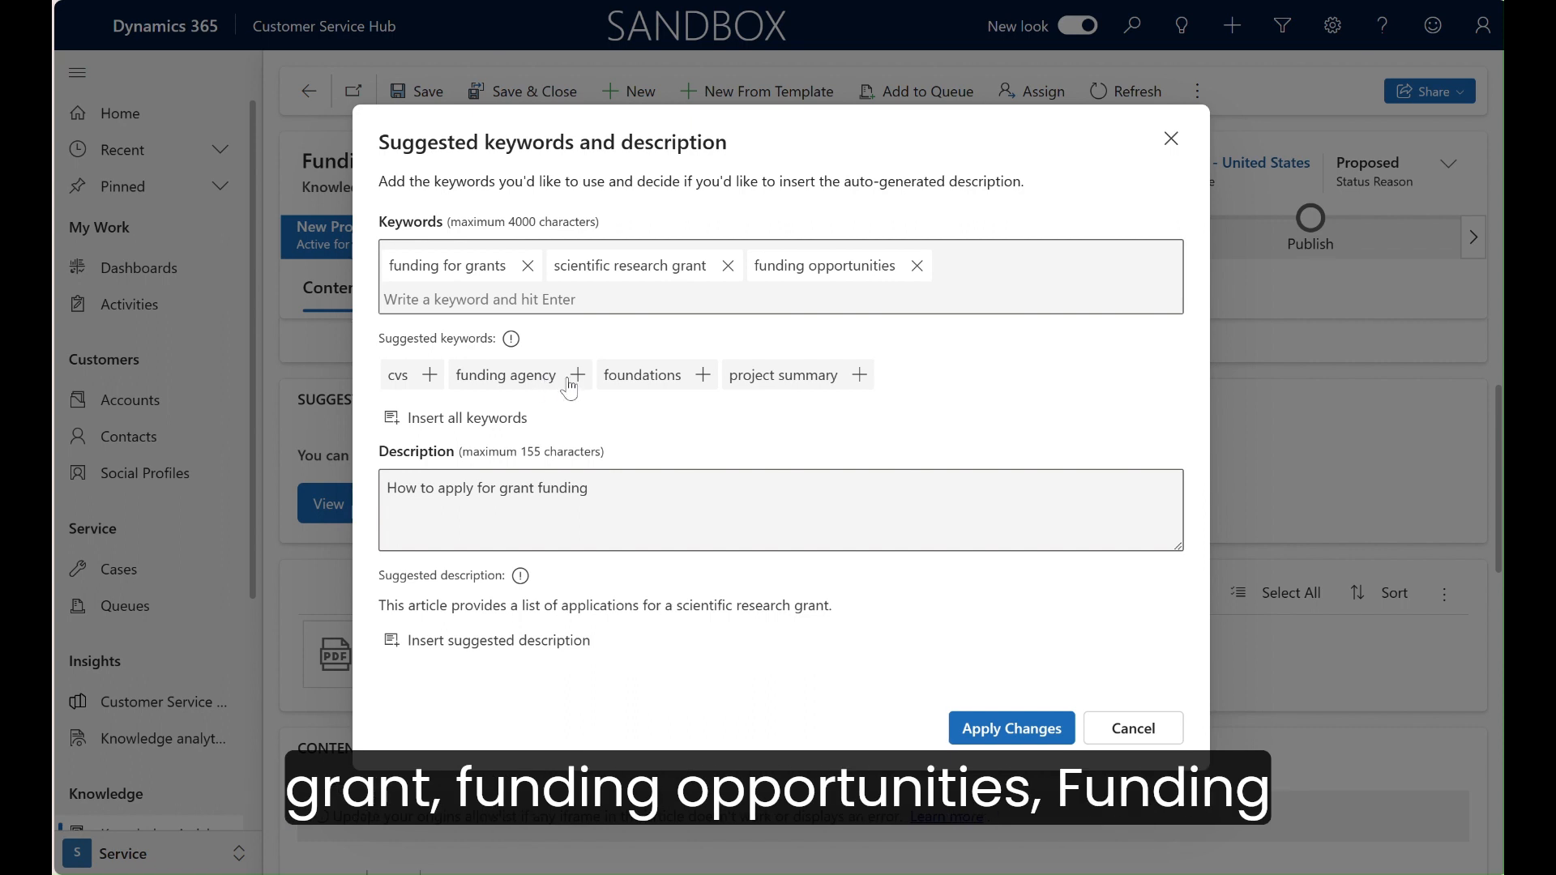
pyautogui.click(576, 378)
pyautogui.click(558, 375)
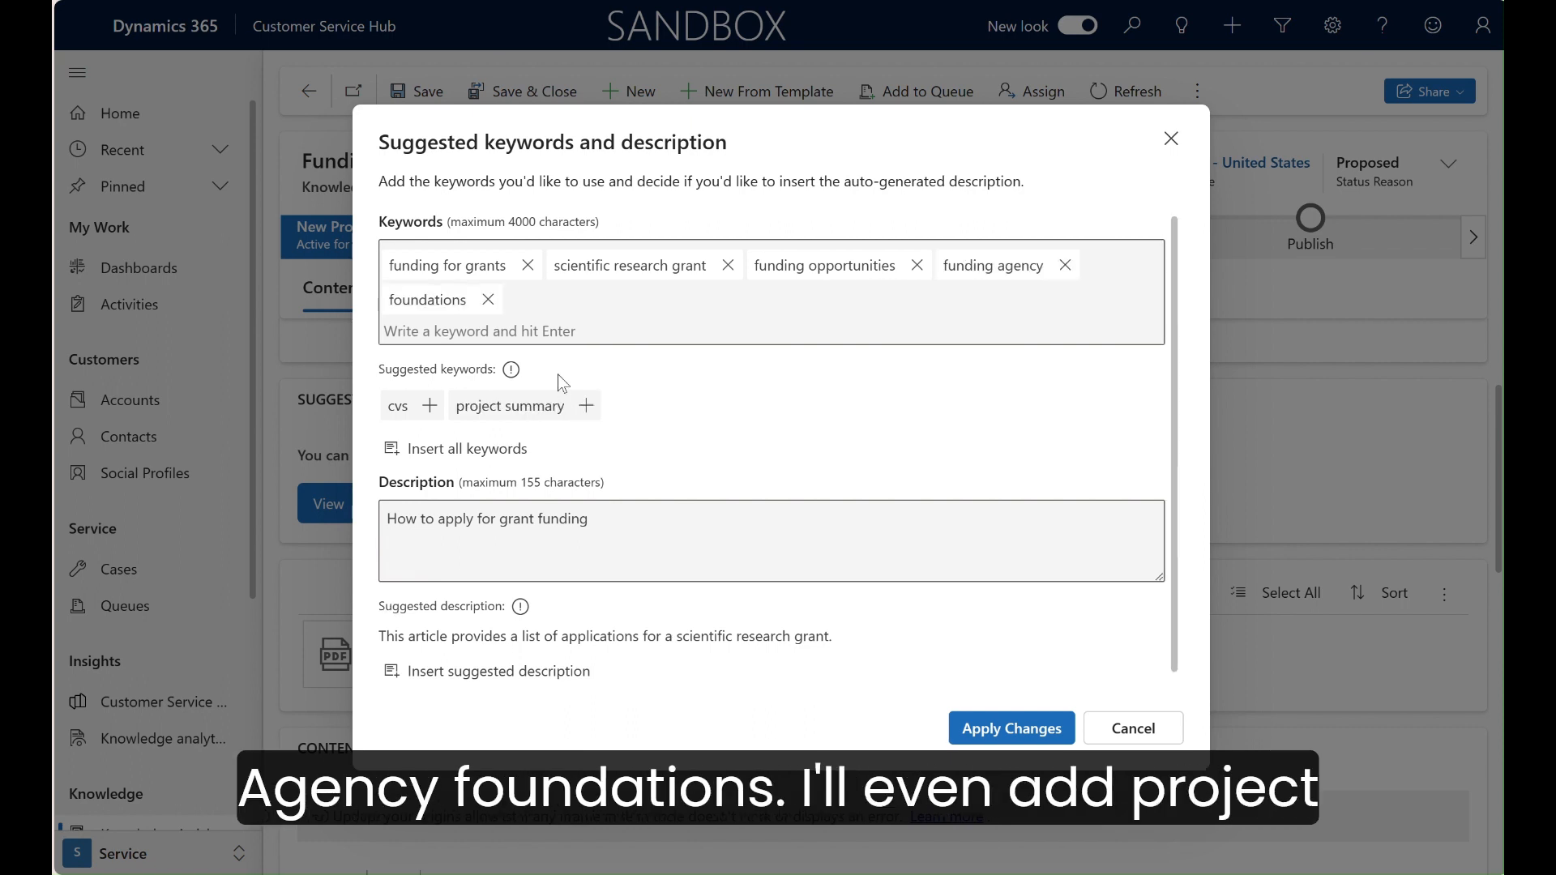
pyautogui.click(587, 407)
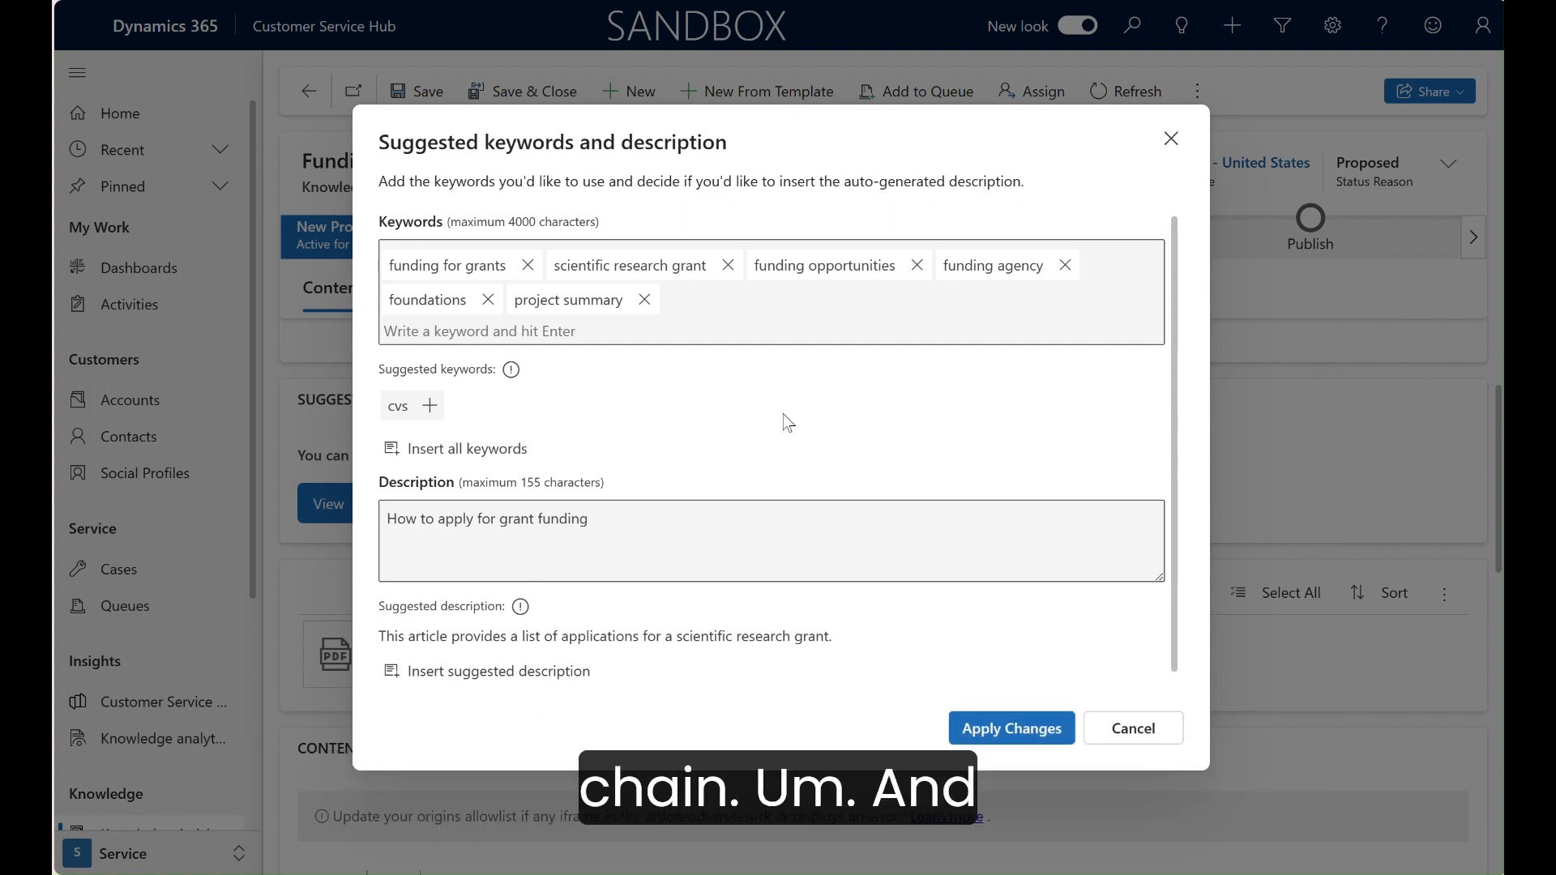
# Step: Insert the suggested description, add a period after "How to apply for grant funding", and apply the keyword and description changes
pyautogui.scroll(-1, 786, 422)
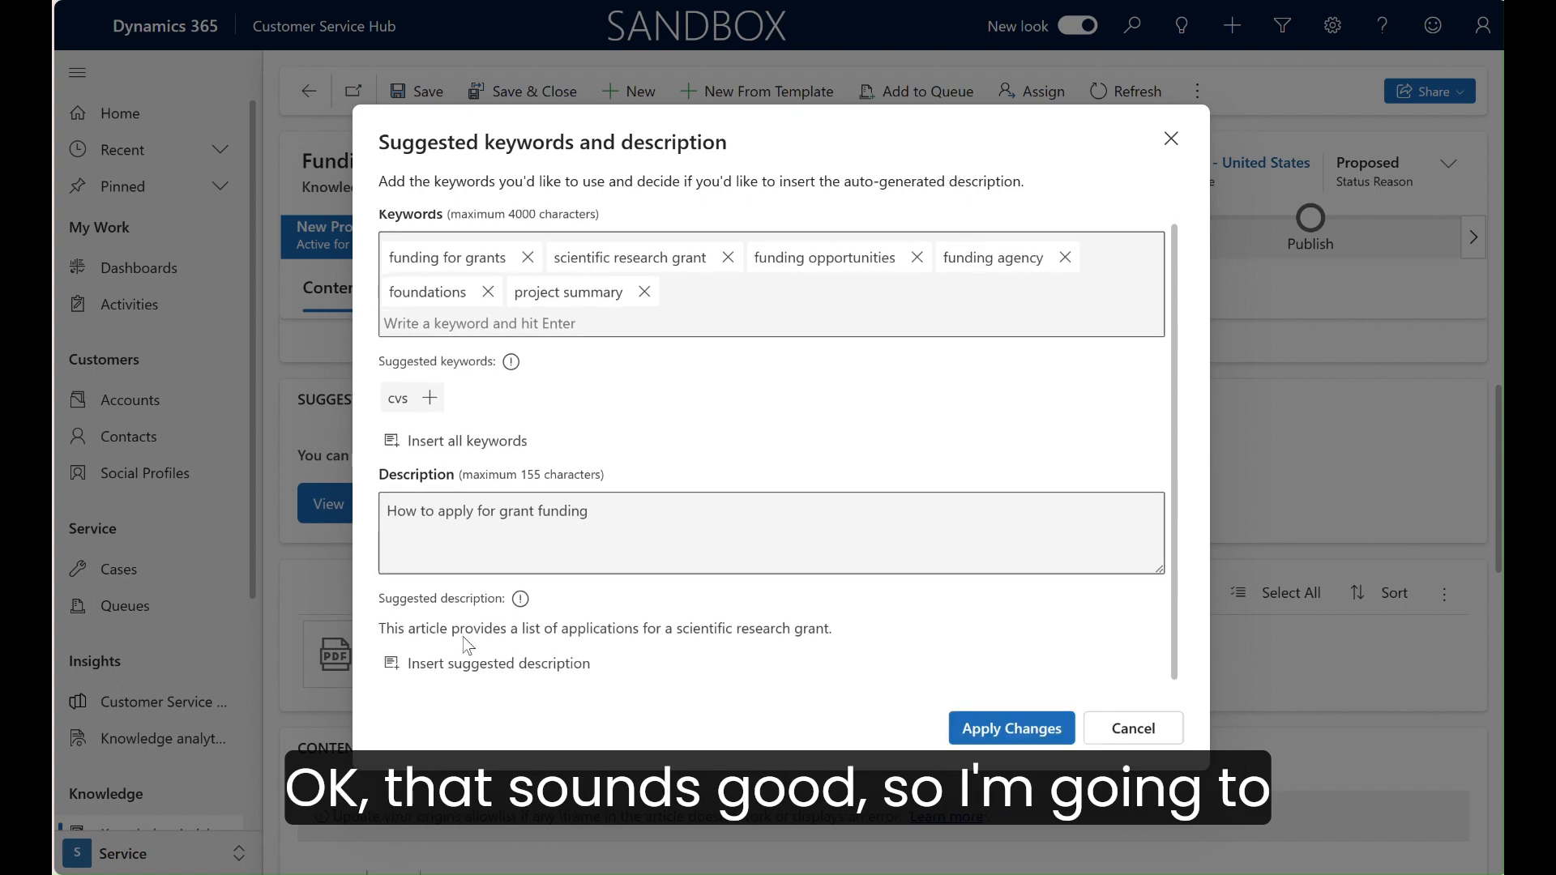
pyautogui.click(471, 665)
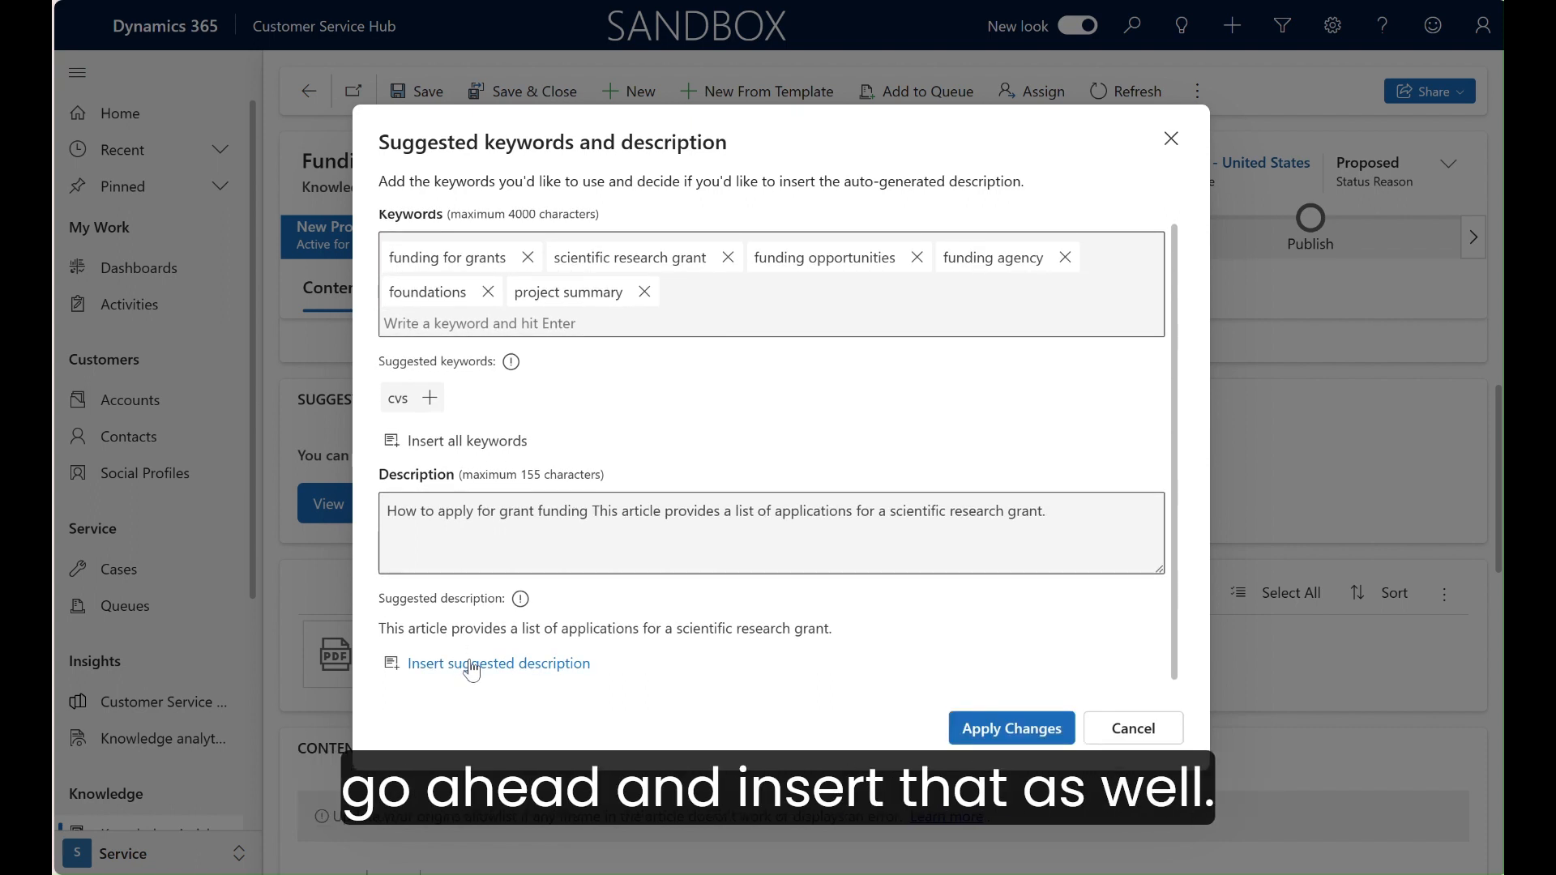
pyautogui.click(589, 512)
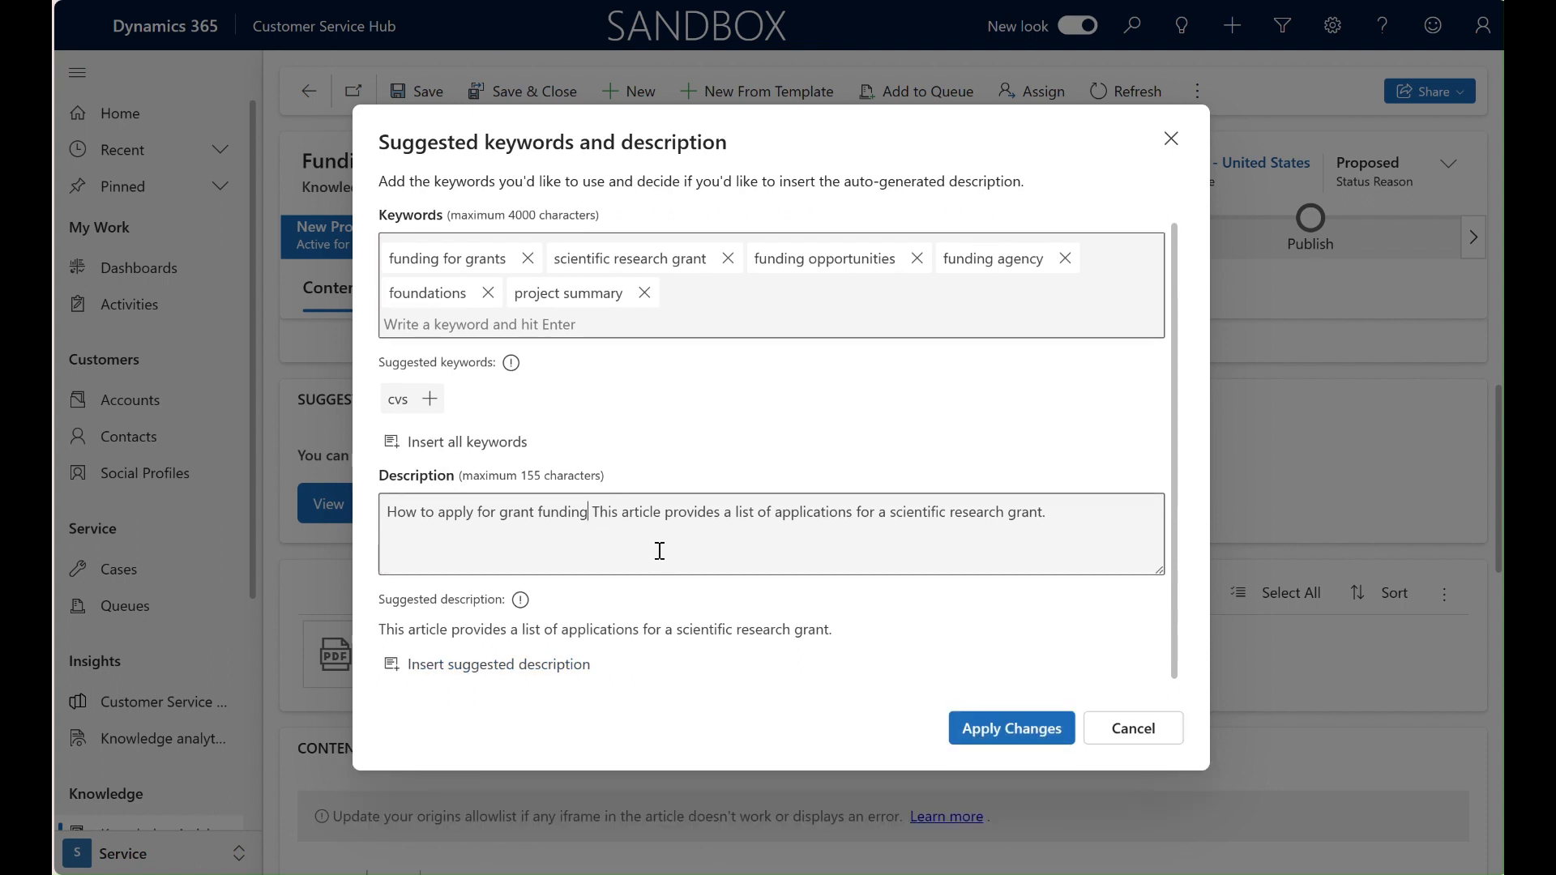
pyautogui.write('.')
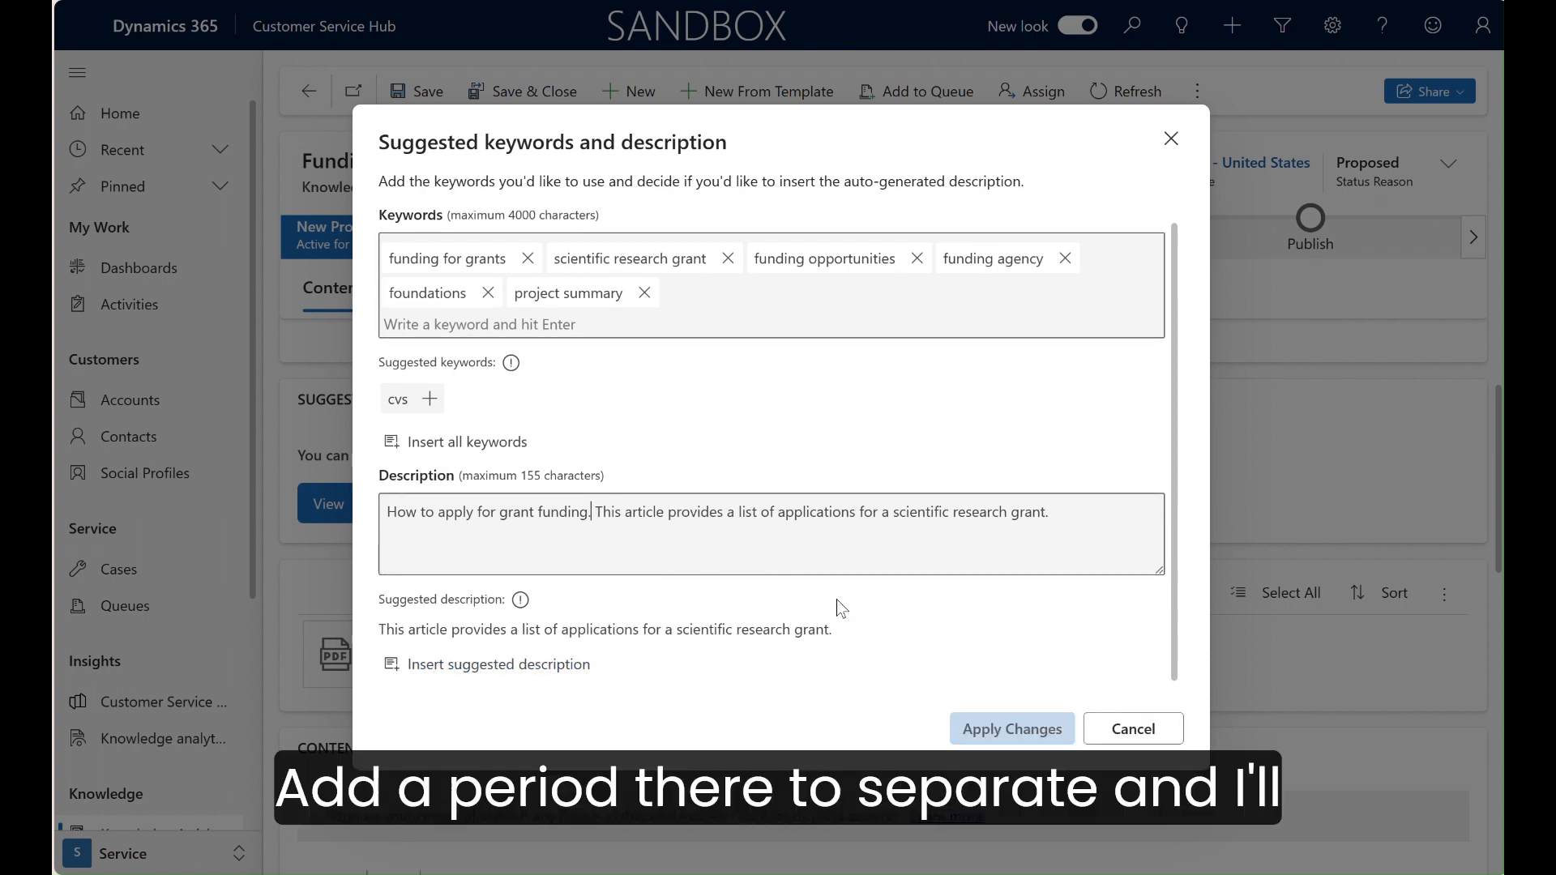
pyautogui.click(997, 726)
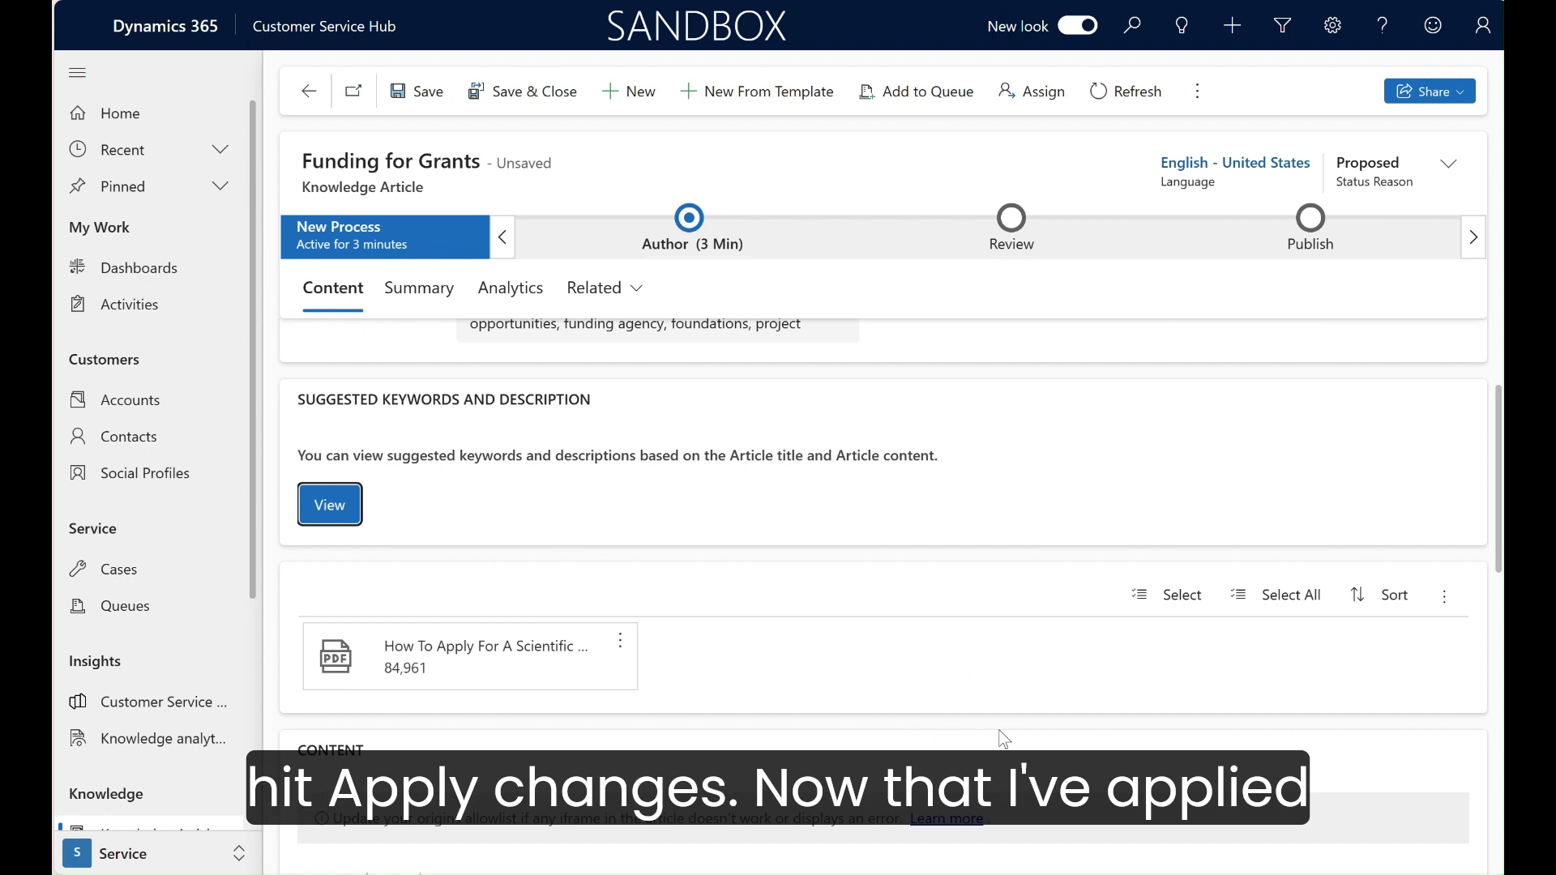
pyautogui.scroll(2, 929, 635)
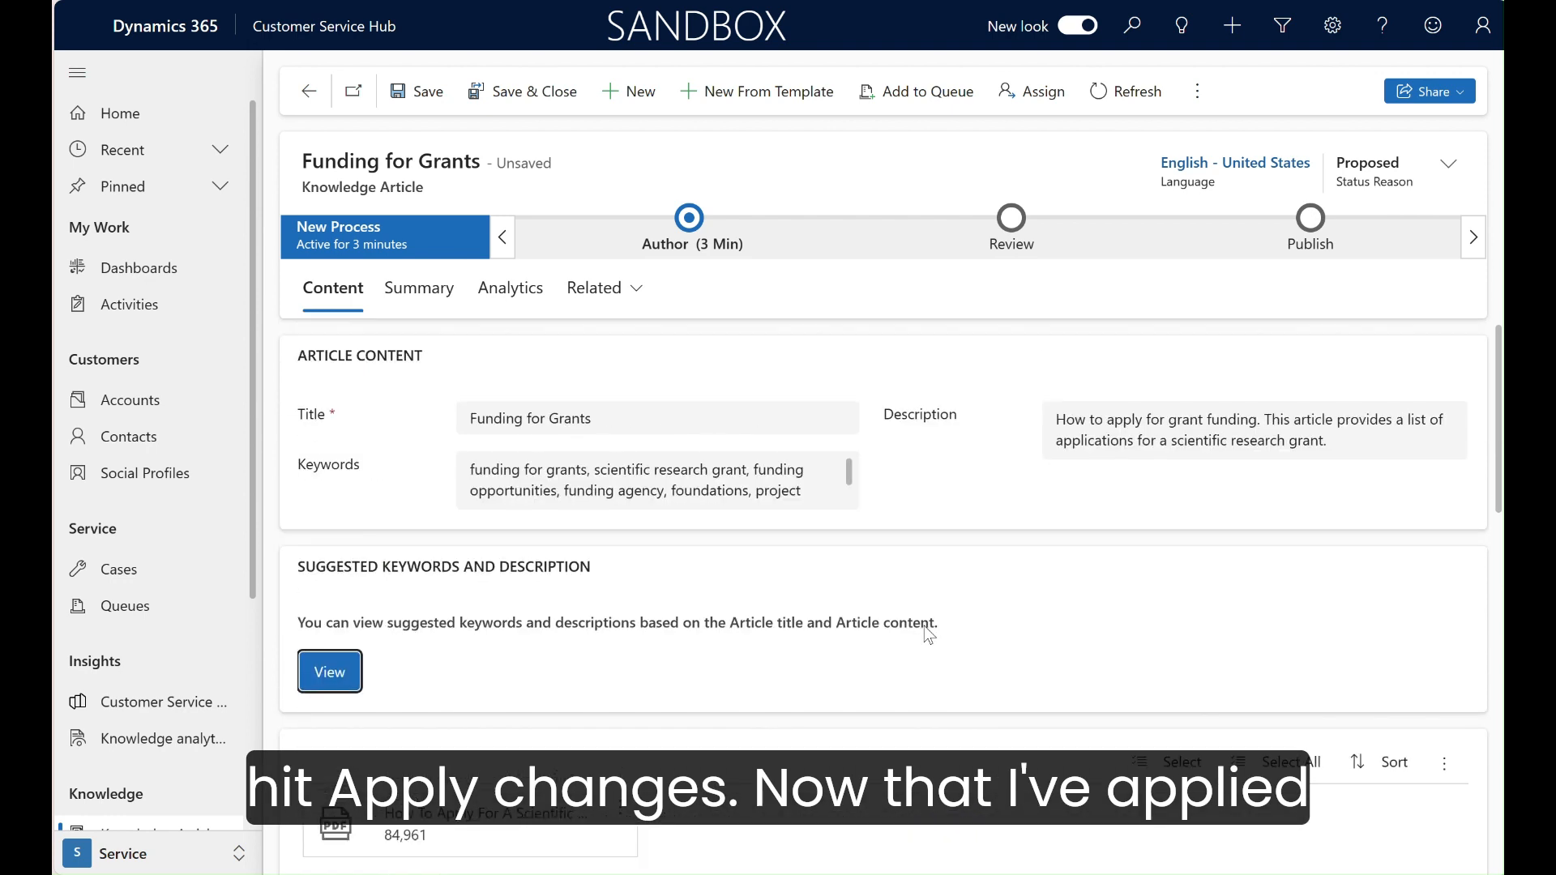
# Step: Save the Funding for Grants article and set its Author-stage article subject to Information under Query
pyautogui.click(427, 104)
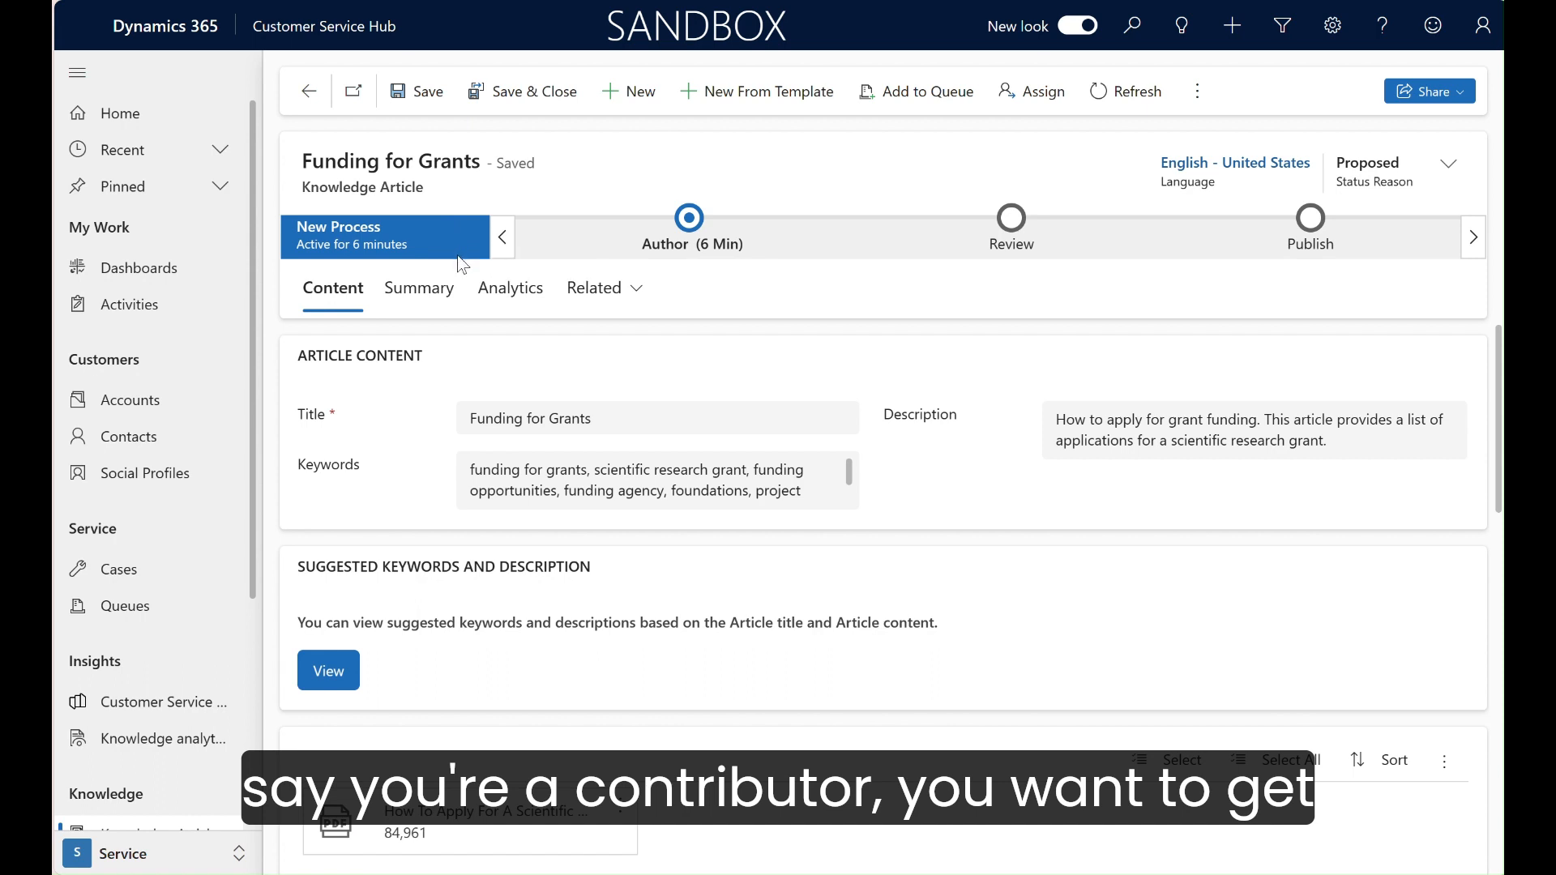
pyautogui.click(693, 263)
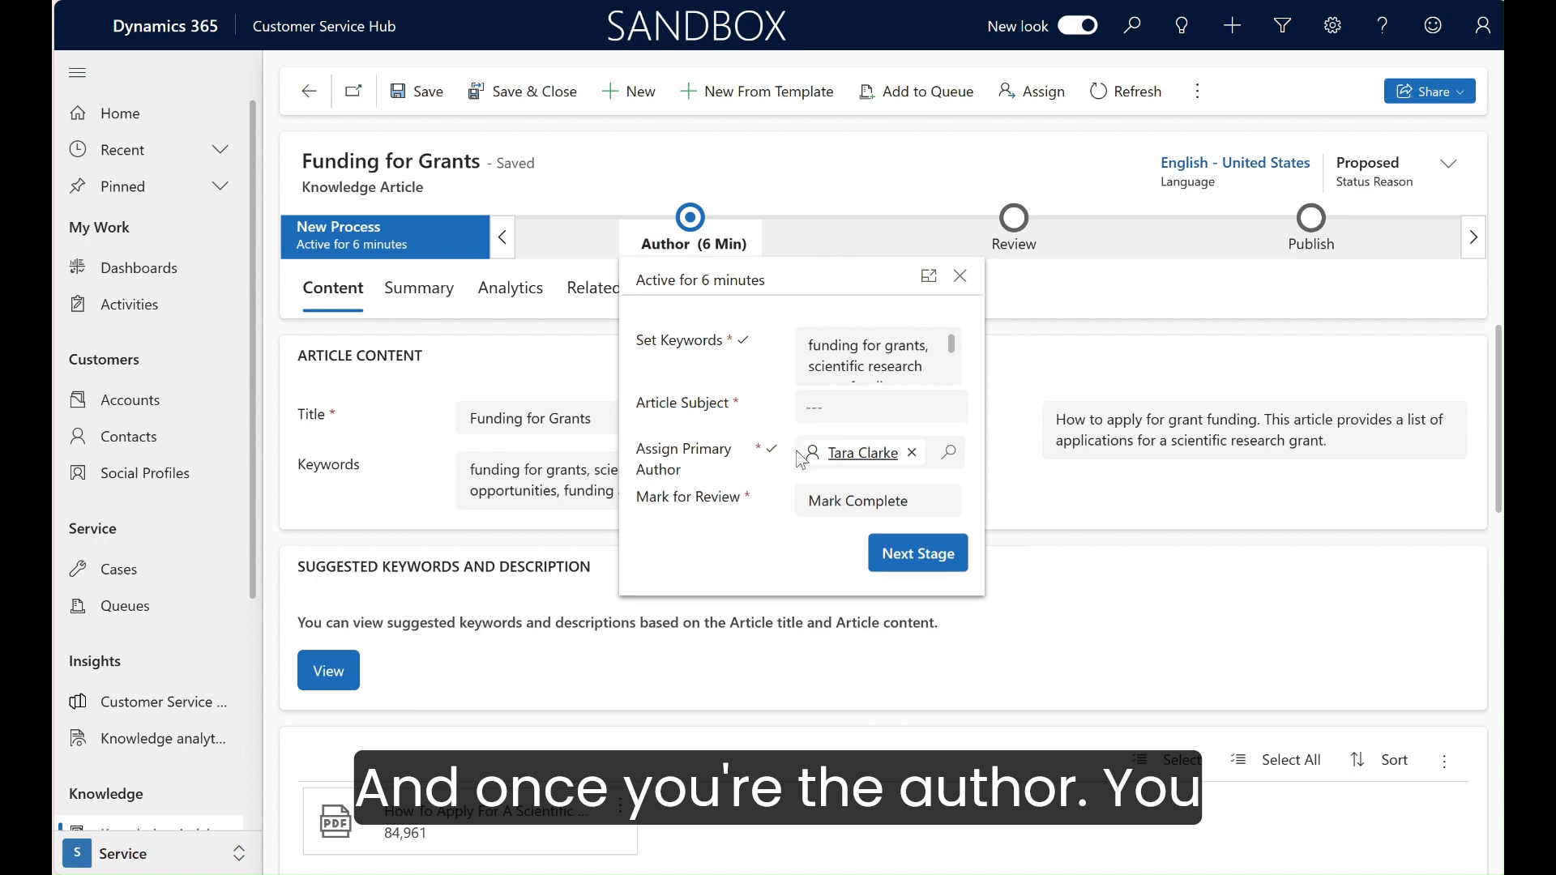
pyautogui.click(908, 567)
pyautogui.click(942, 406)
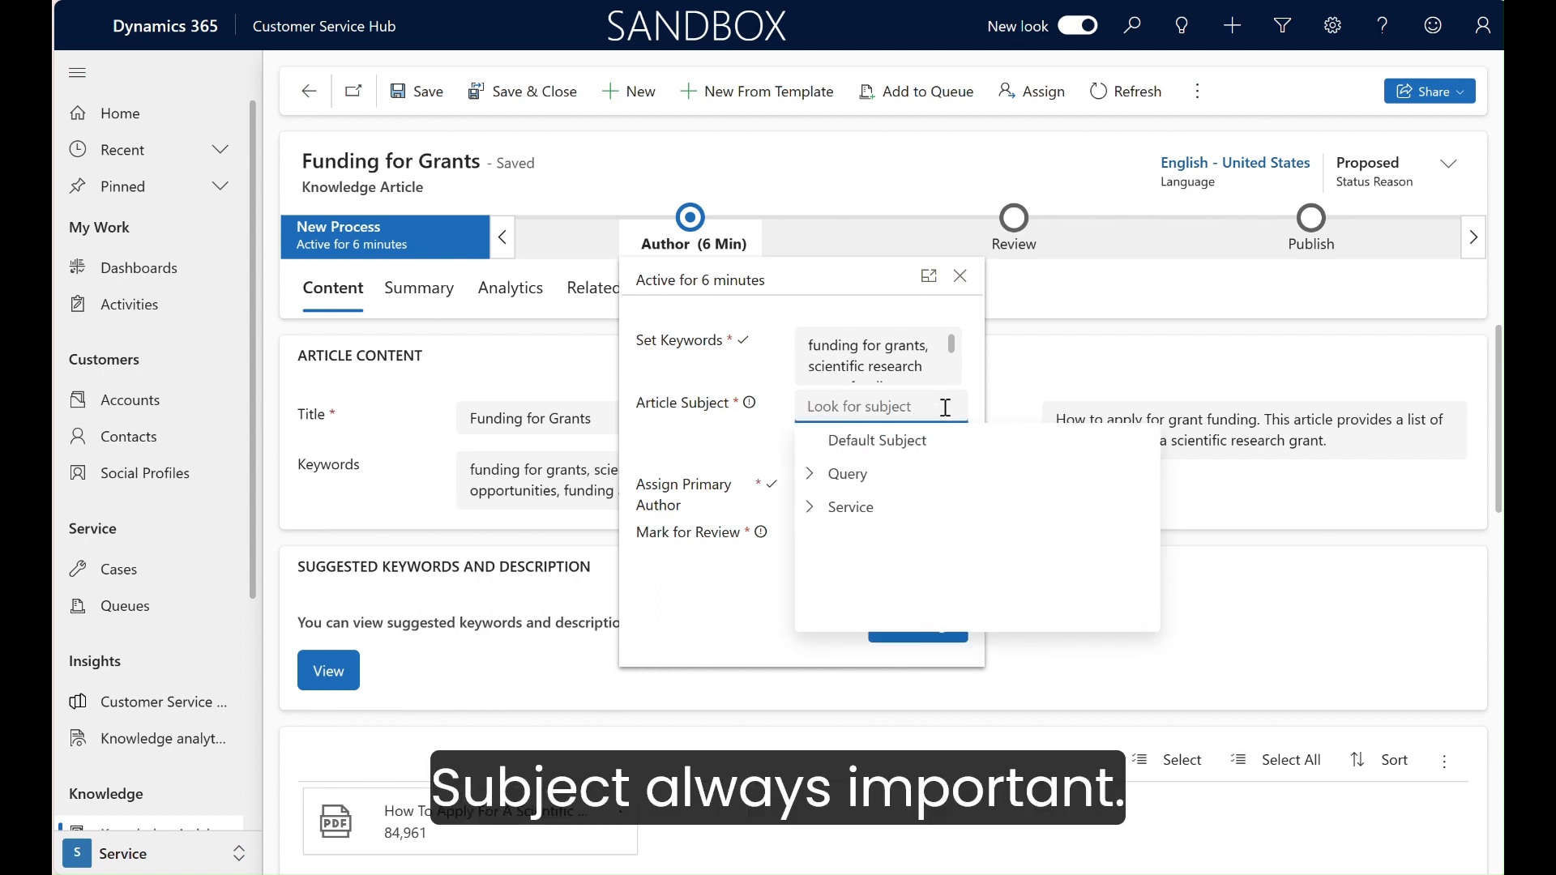
pyautogui.click(808, 510)
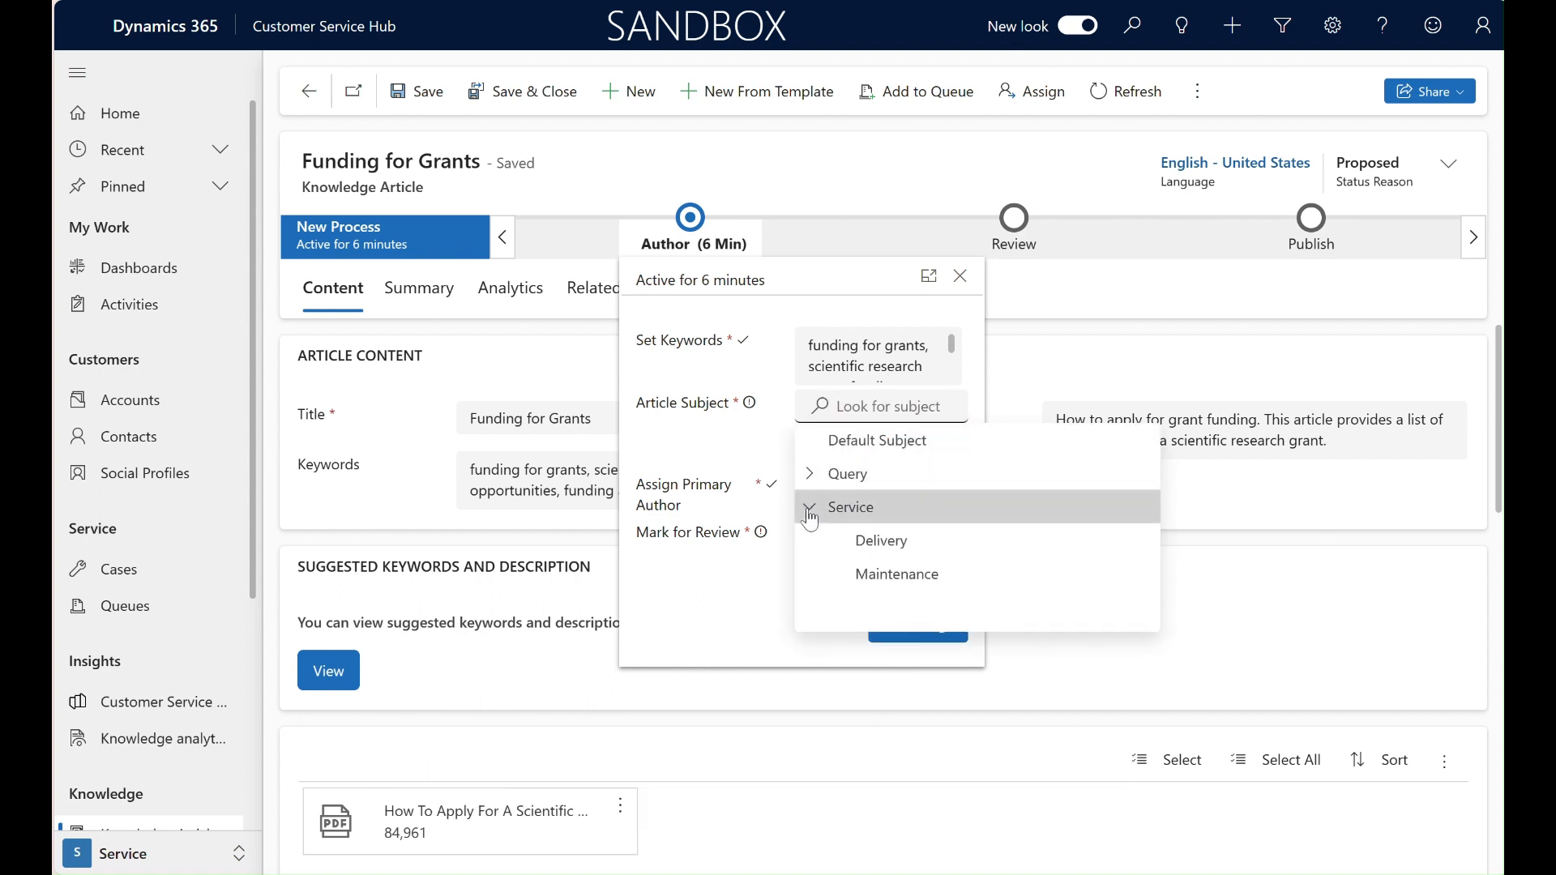
pyautogui.click(810, 509)
pyautogui.click(809, 473)
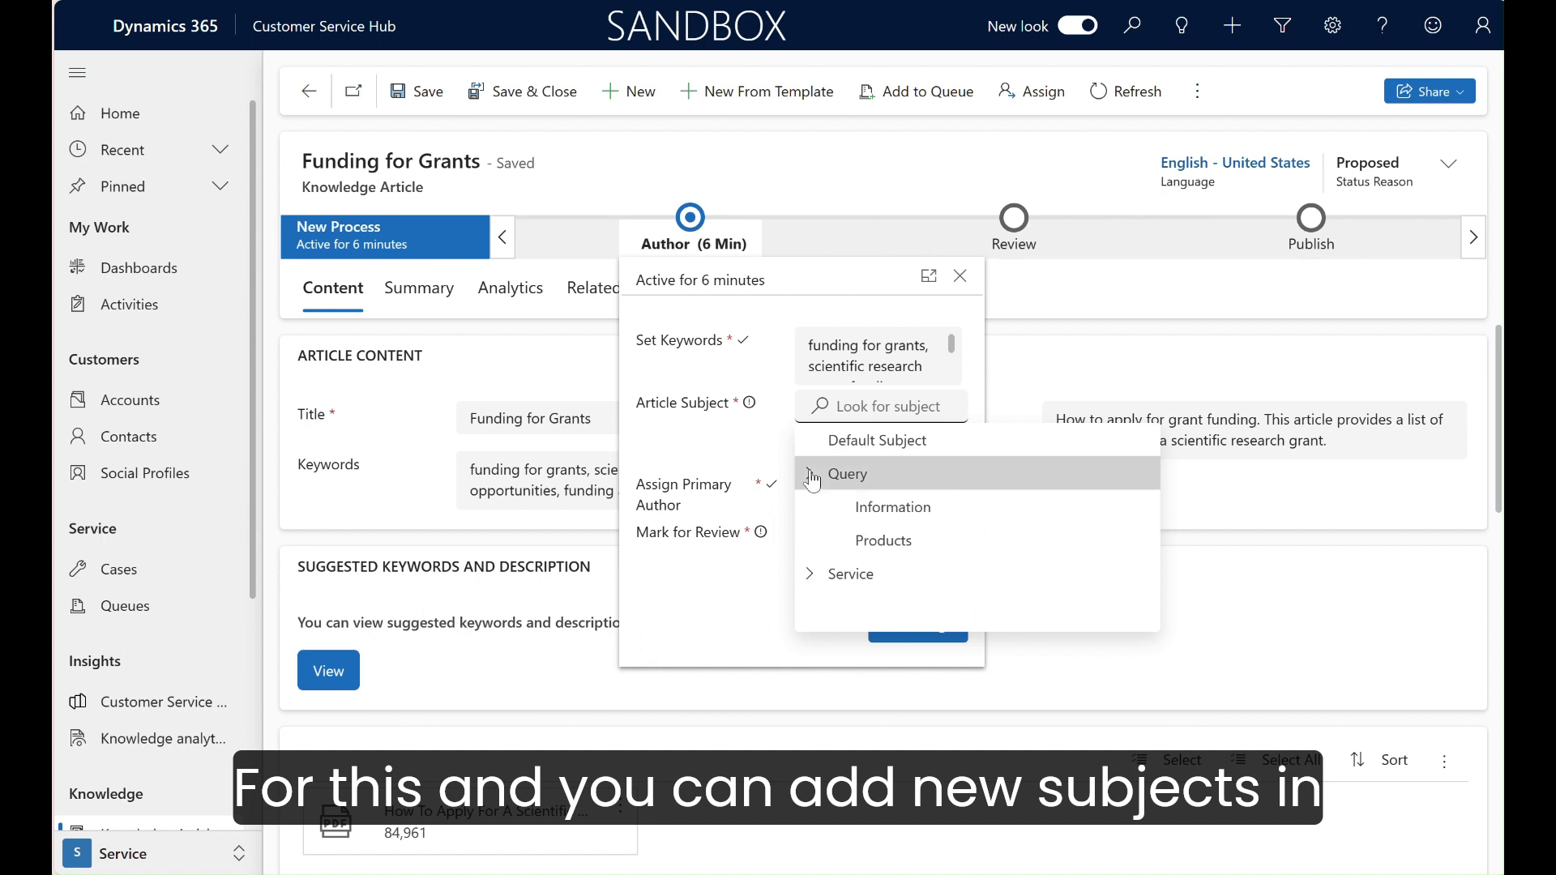
pyautogui.click(865, 509)
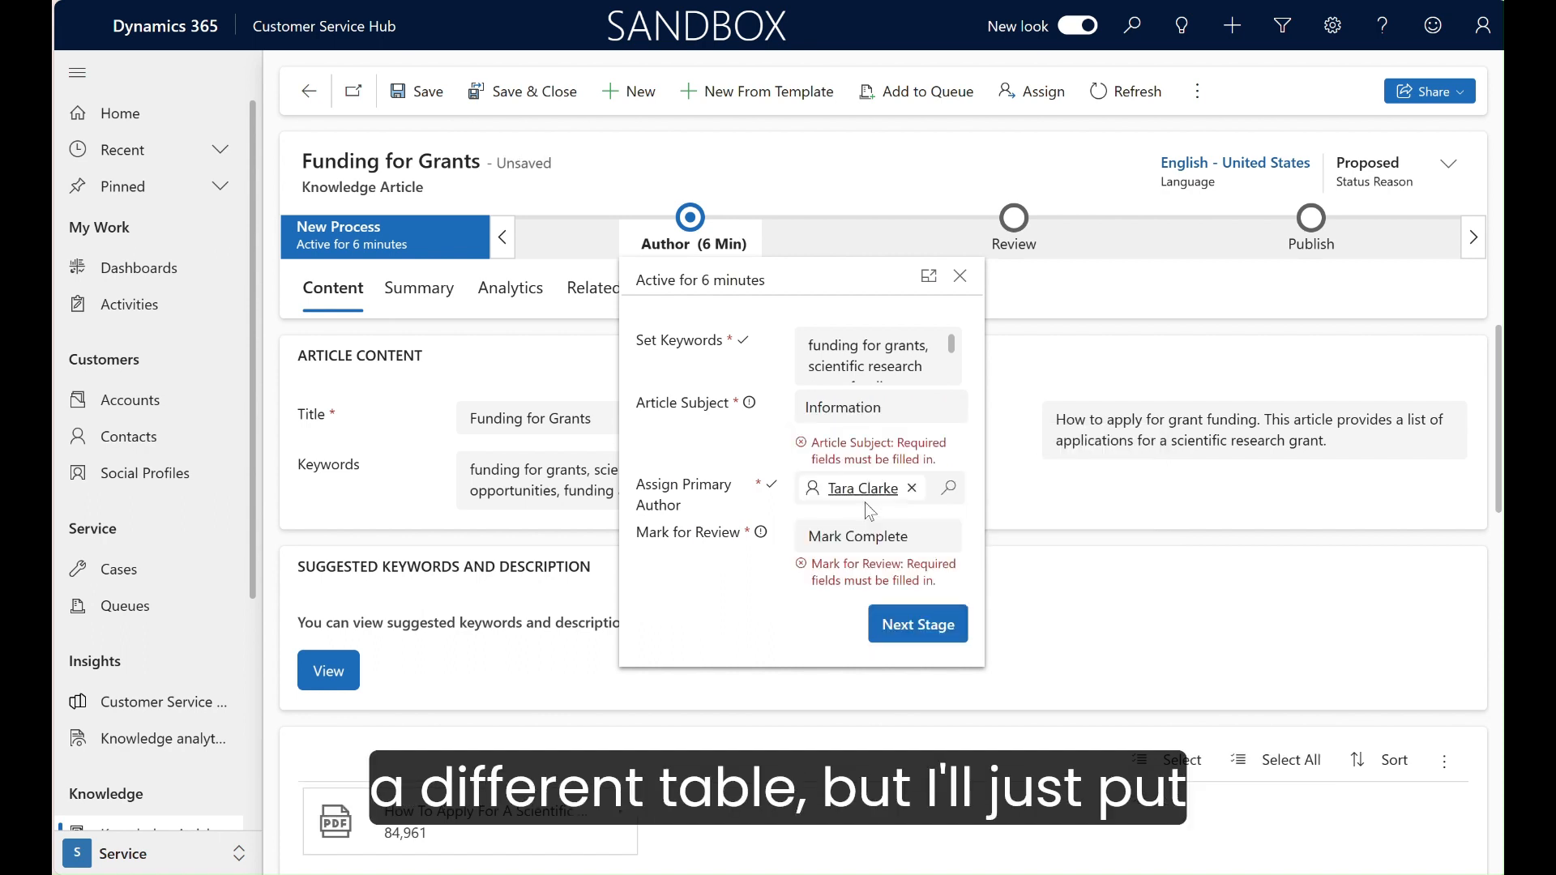
# Step: Set Mark for Review to Completed and advance the article from the Author stage to the Review stage
pyautogui.click(901, 628)
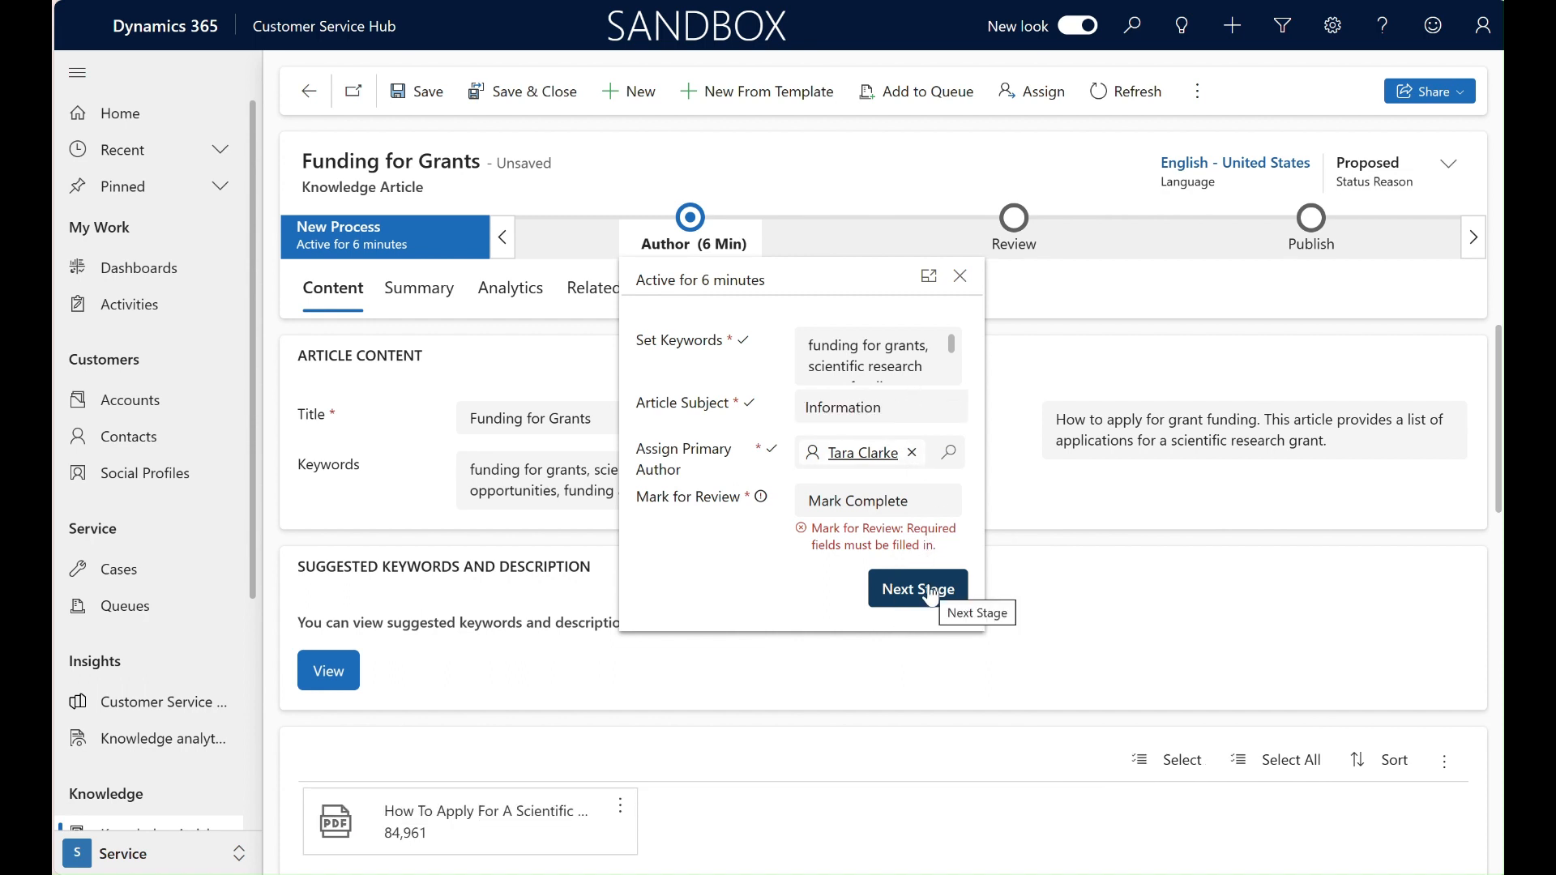
pyautogui.click(916, 507)
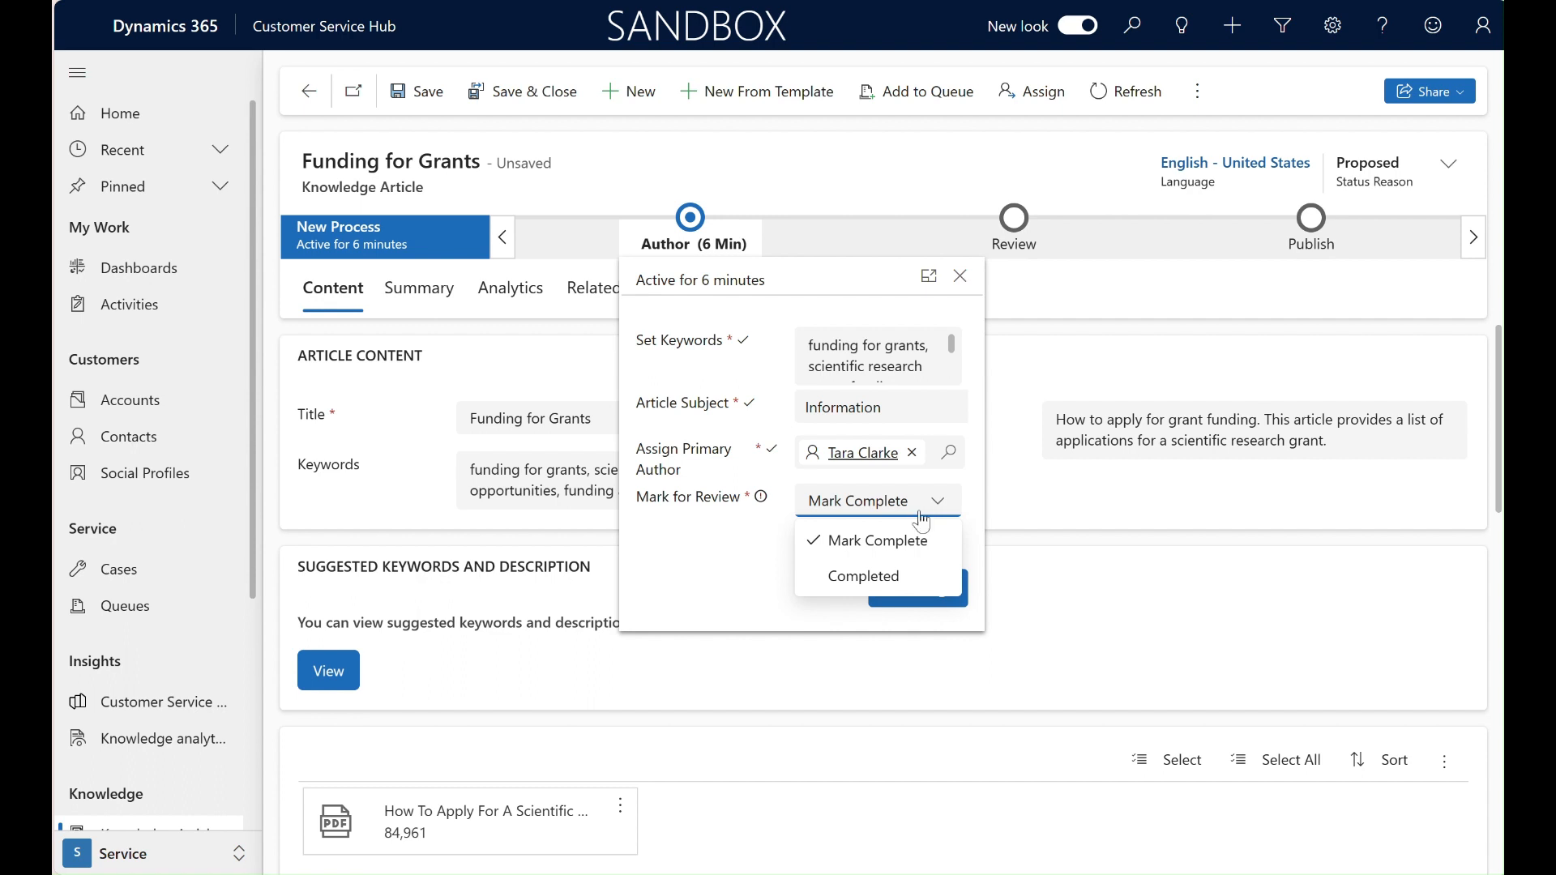
pyautogui.click(914, 576)
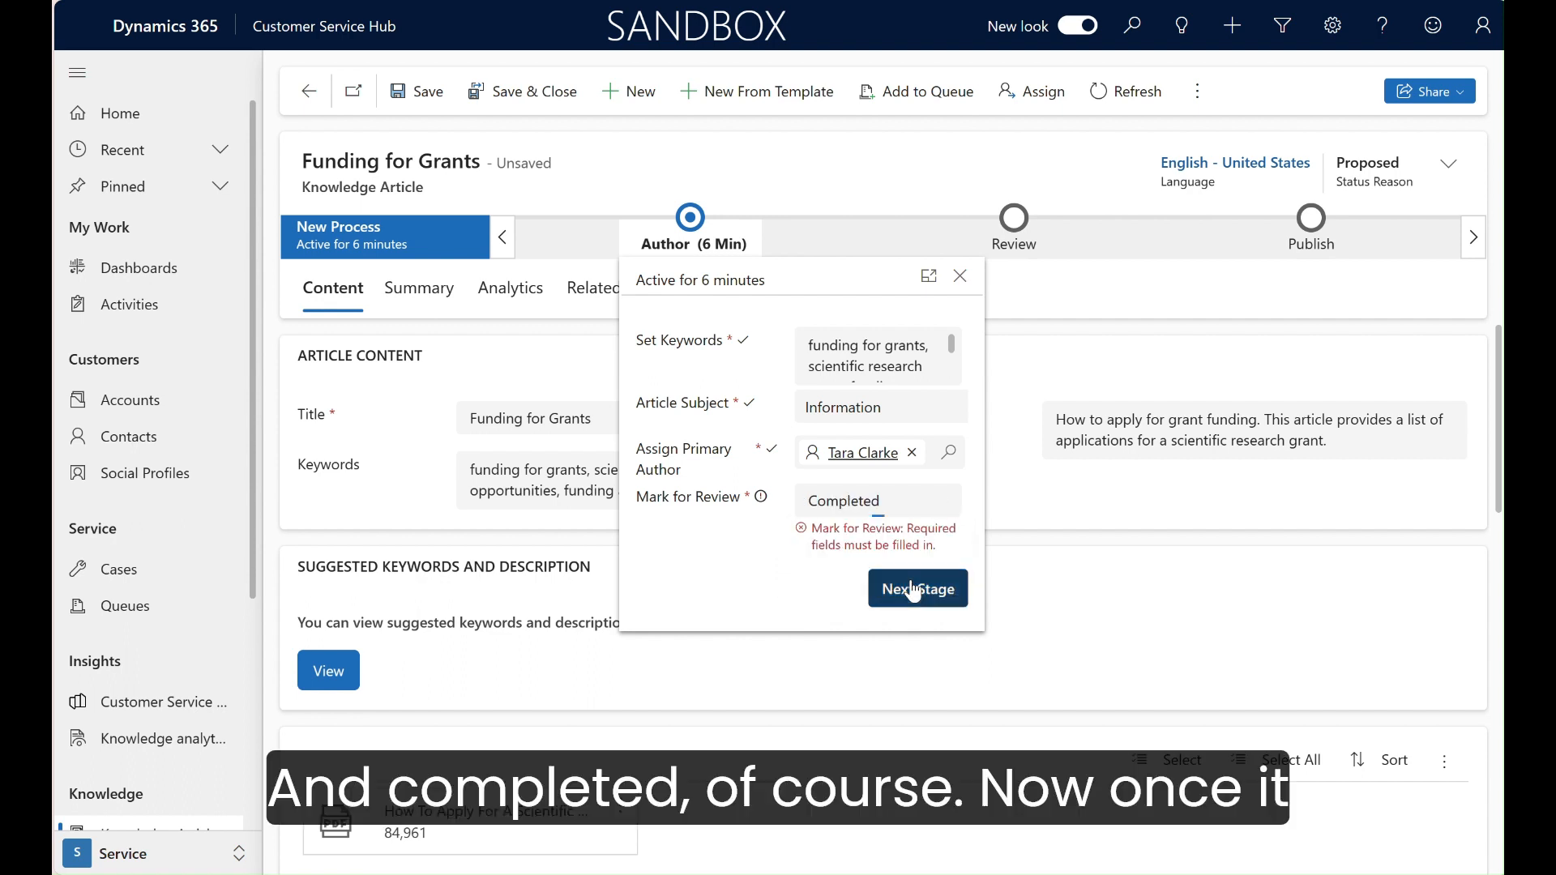
pyautogui.click(914, 589)
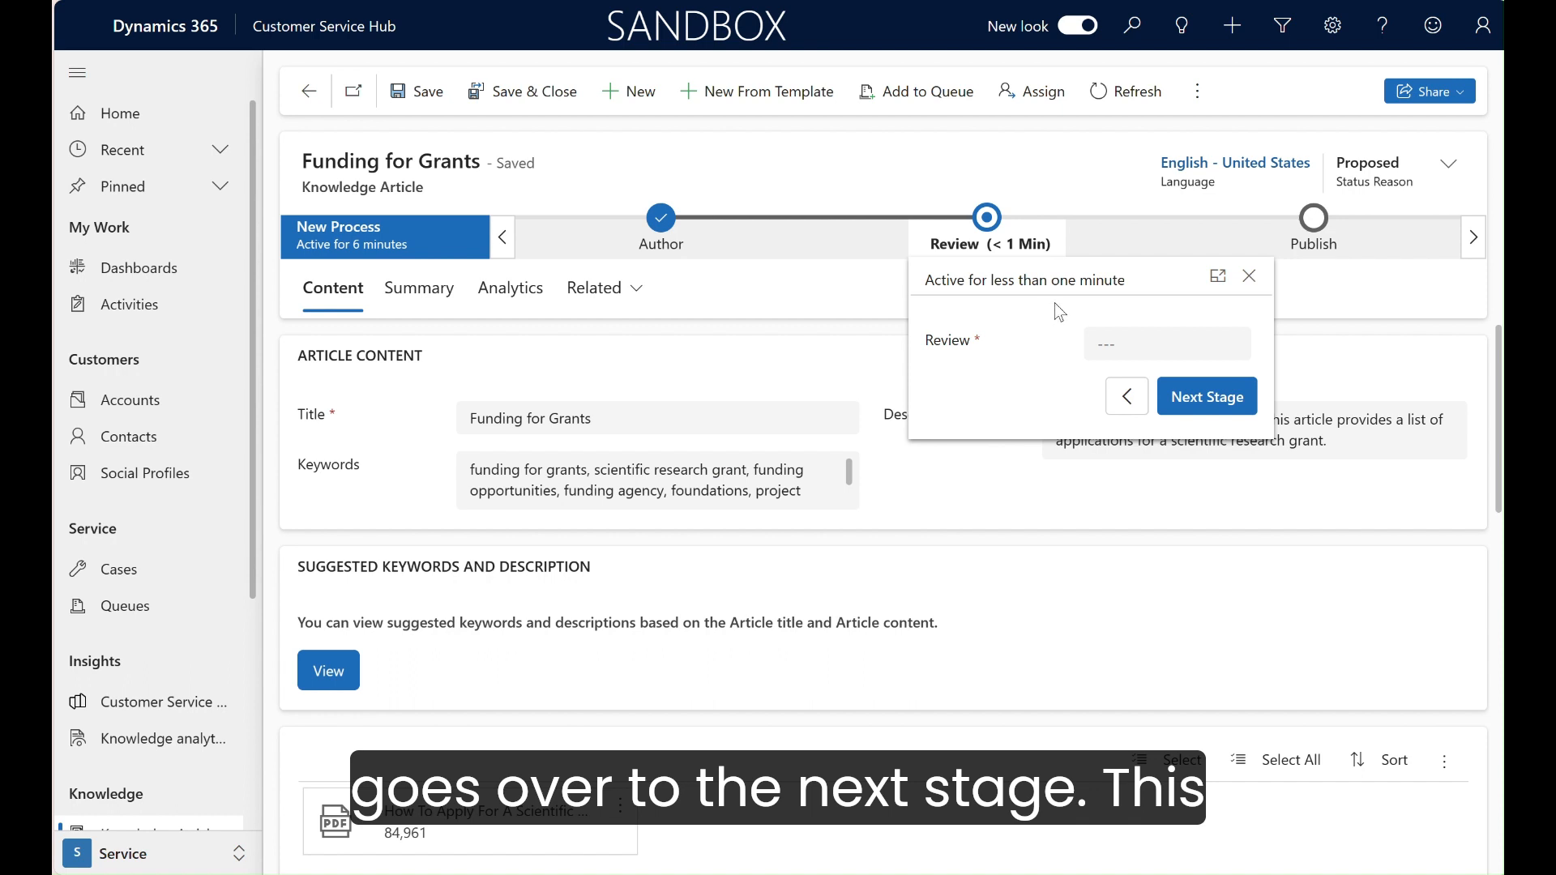
# Step: Set the article's review to Approved, confirm the approval, and advance it to the Publish stage
pyautogui.click(1130, 347)
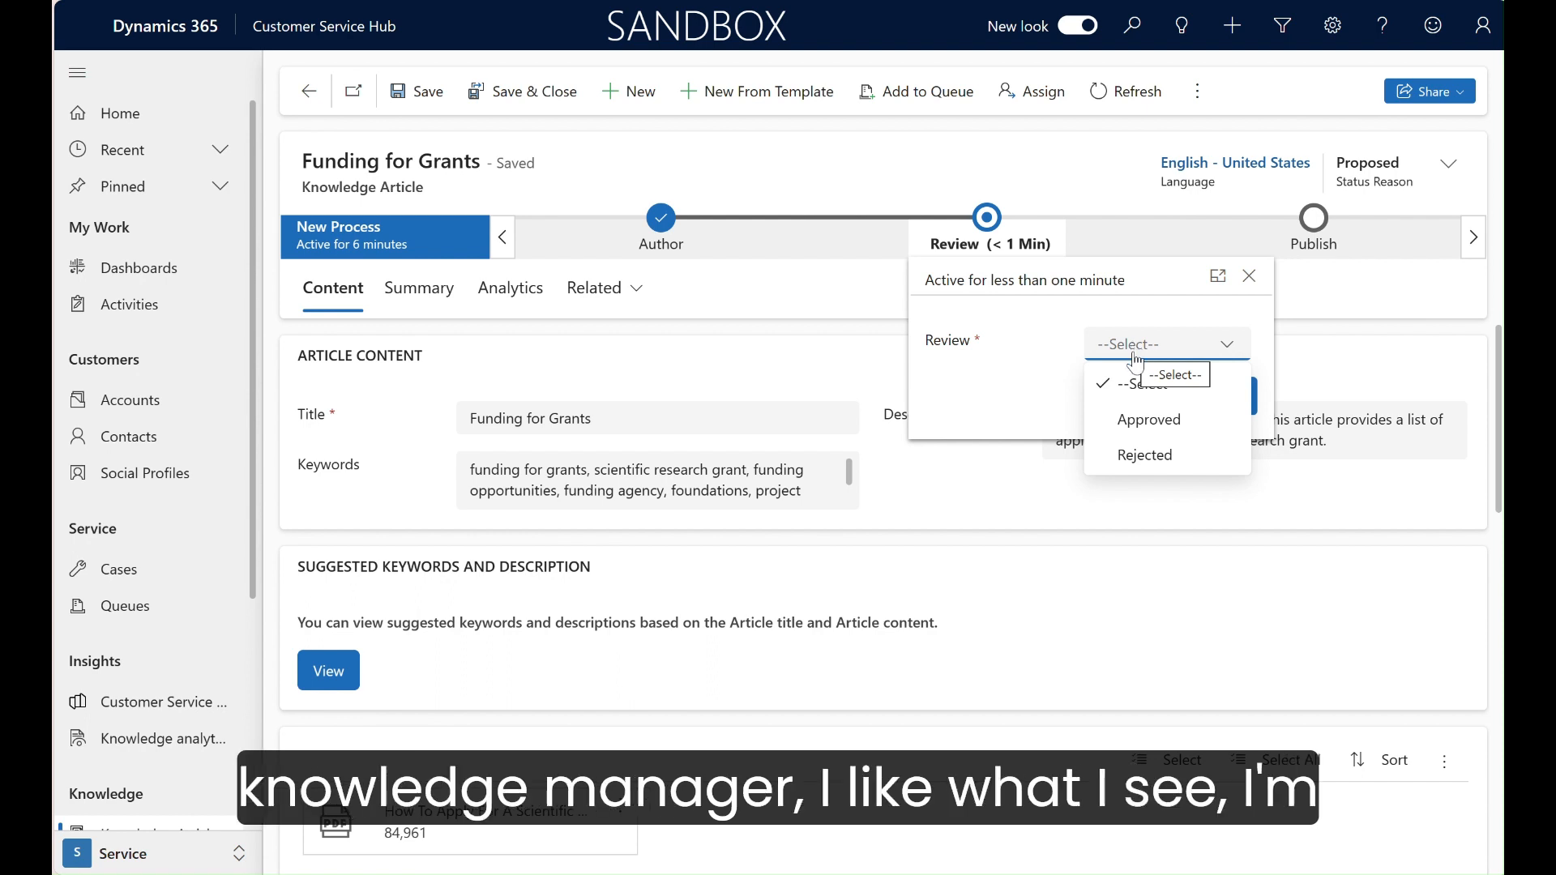
pyautogui.click(1150, 420)
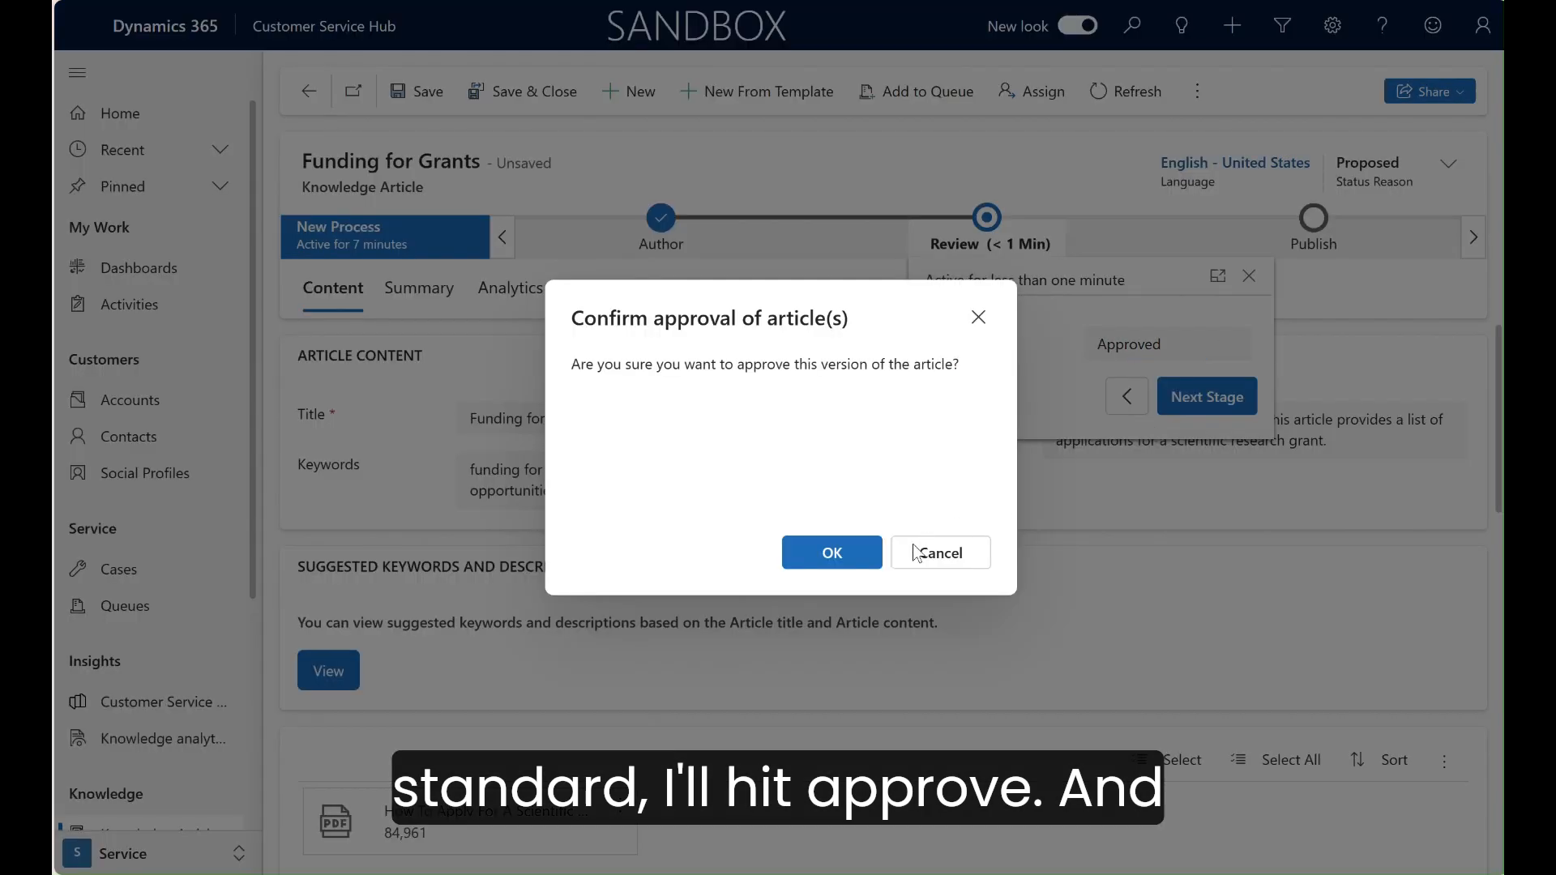
pyautogui.click(854, 562)
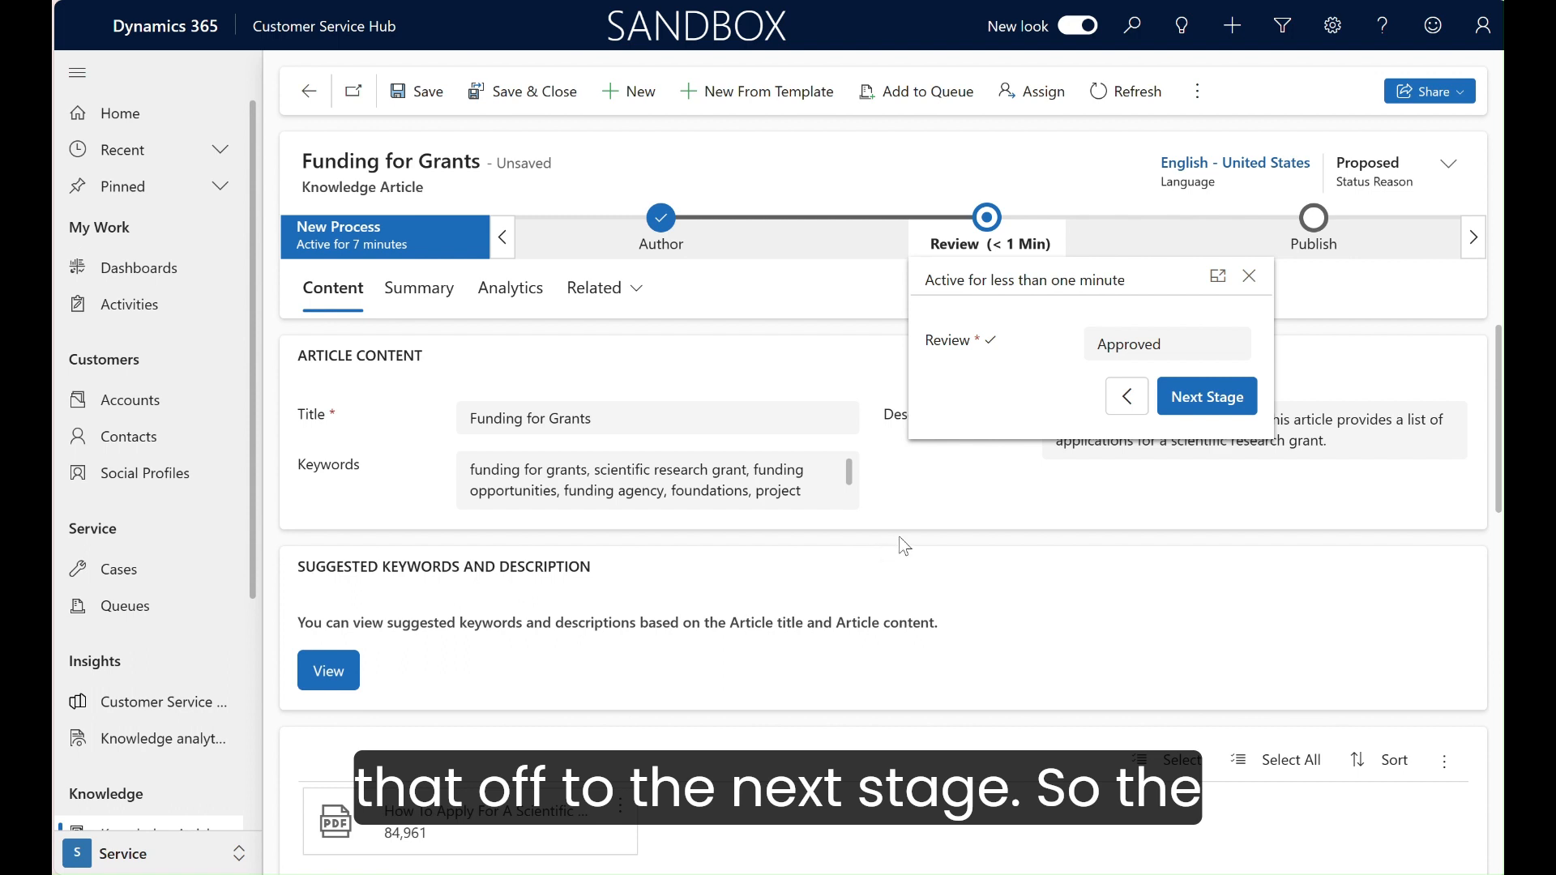
pyautogui.click(1207, 397)
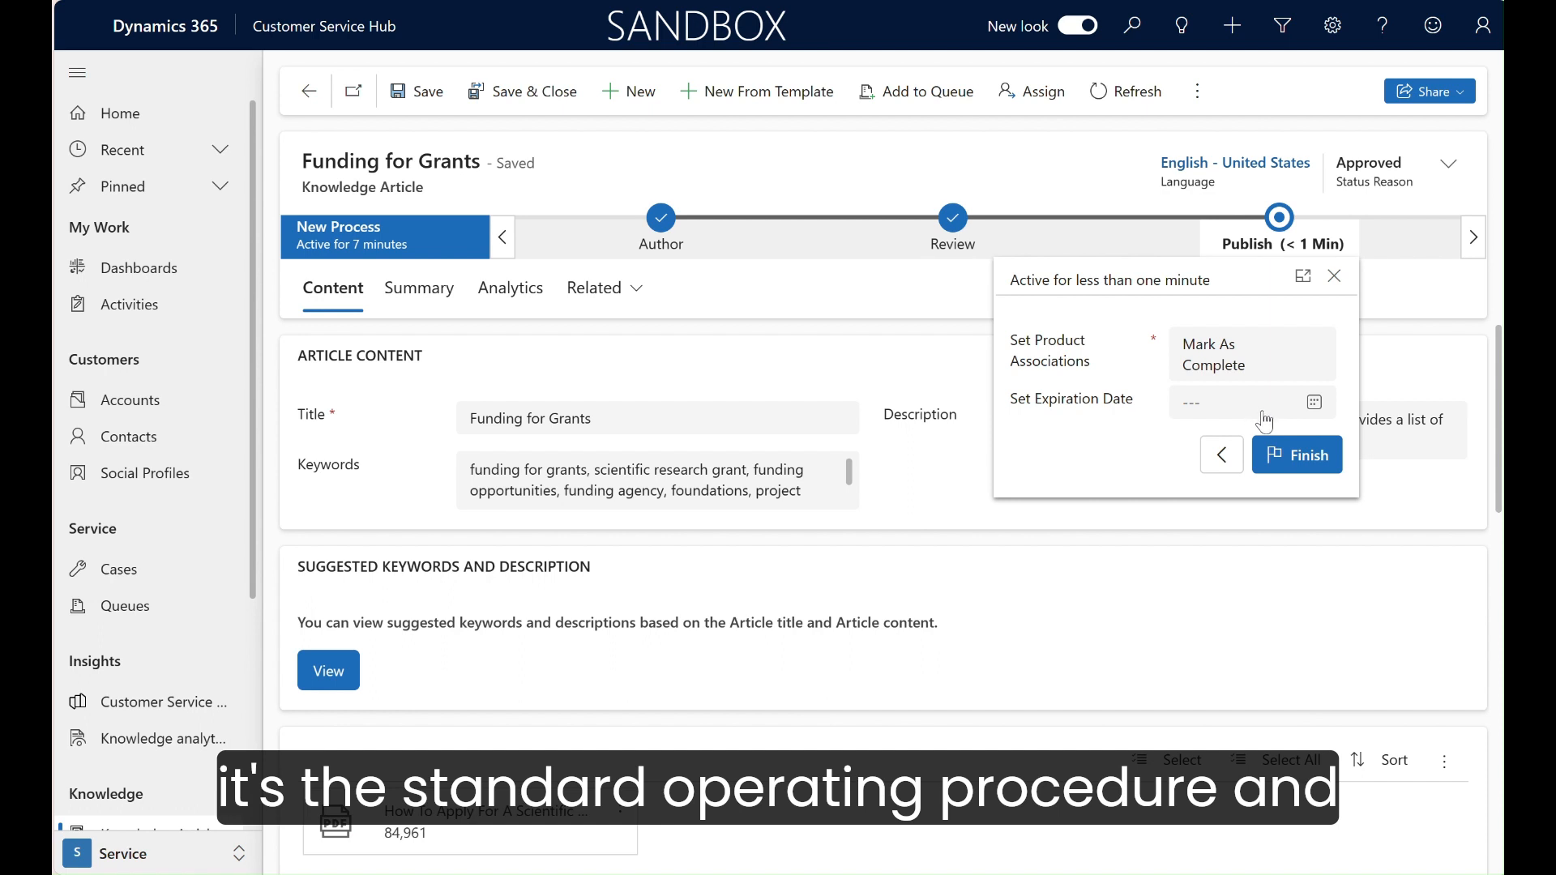
# Step: Set product associations to Completed, finish the process, and publish the article now with status Published and without related translations
pyautogui.click(1292, 453)
pyautogui.click(1282, 375)
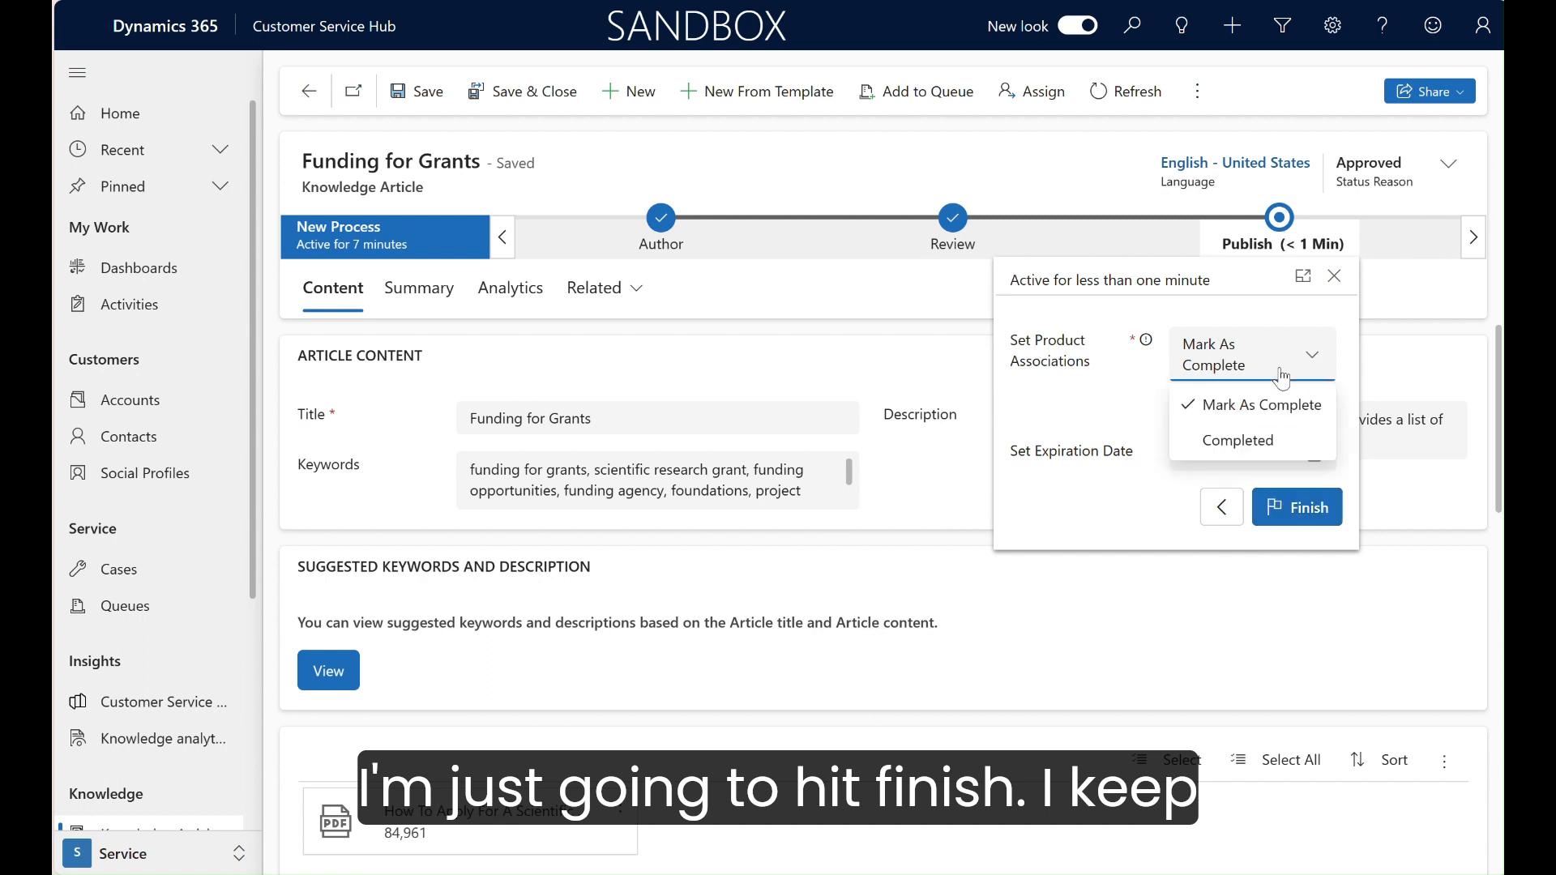
pyautogui.click(1286, 451)
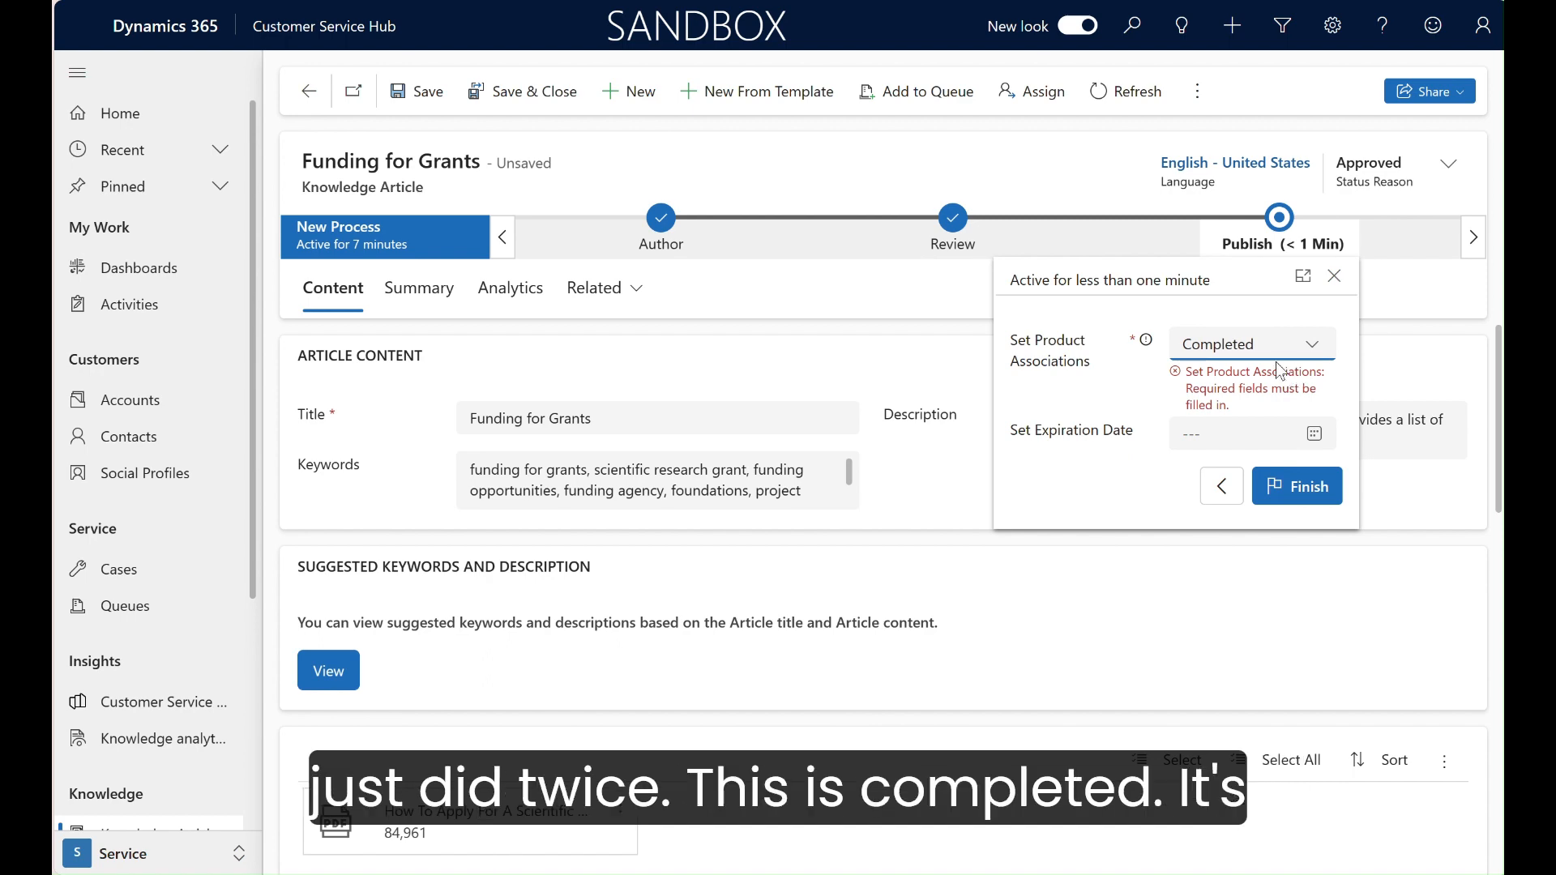
pyautogui.click(1301, 494)
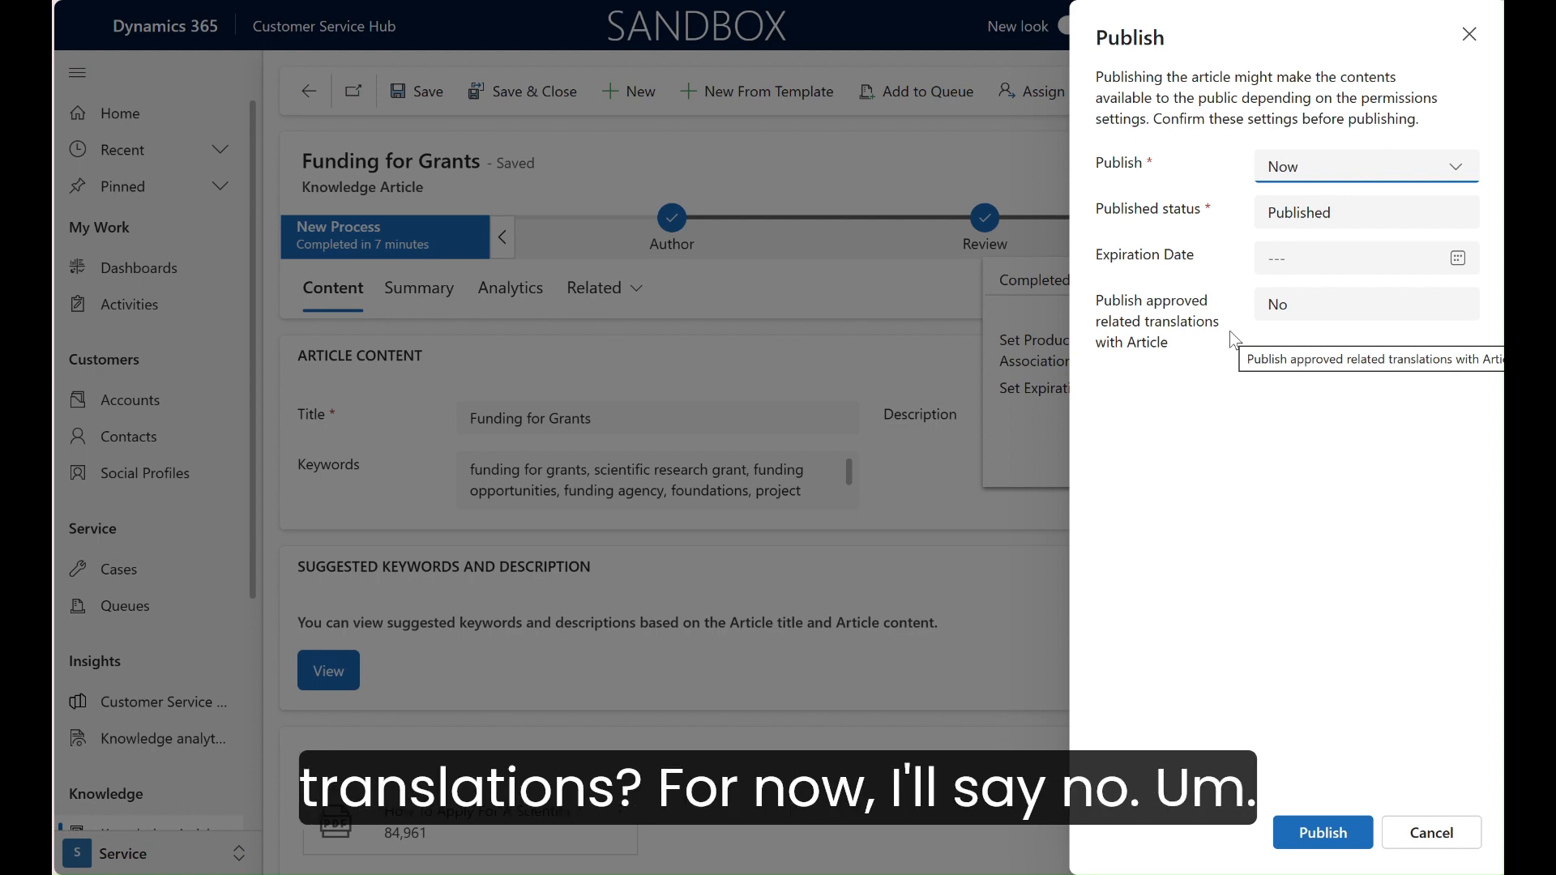
pyautogui.click(1308, 836)
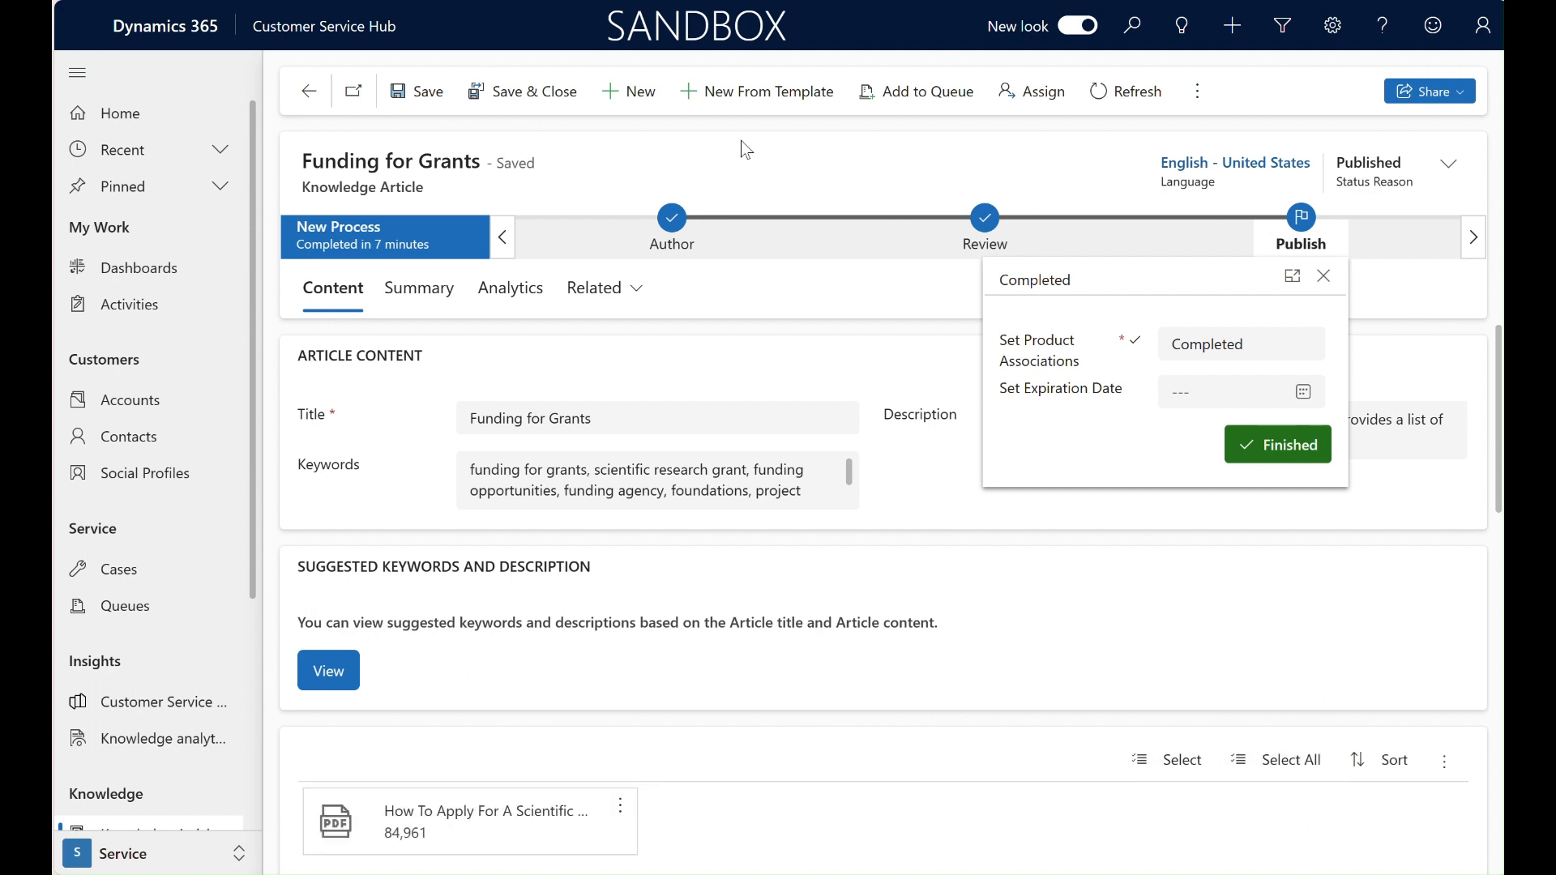
# Step: Update the published article, confirm the update, and select Funding for Grants in the My Active Articles list
pyautogui.click(1198, 91)
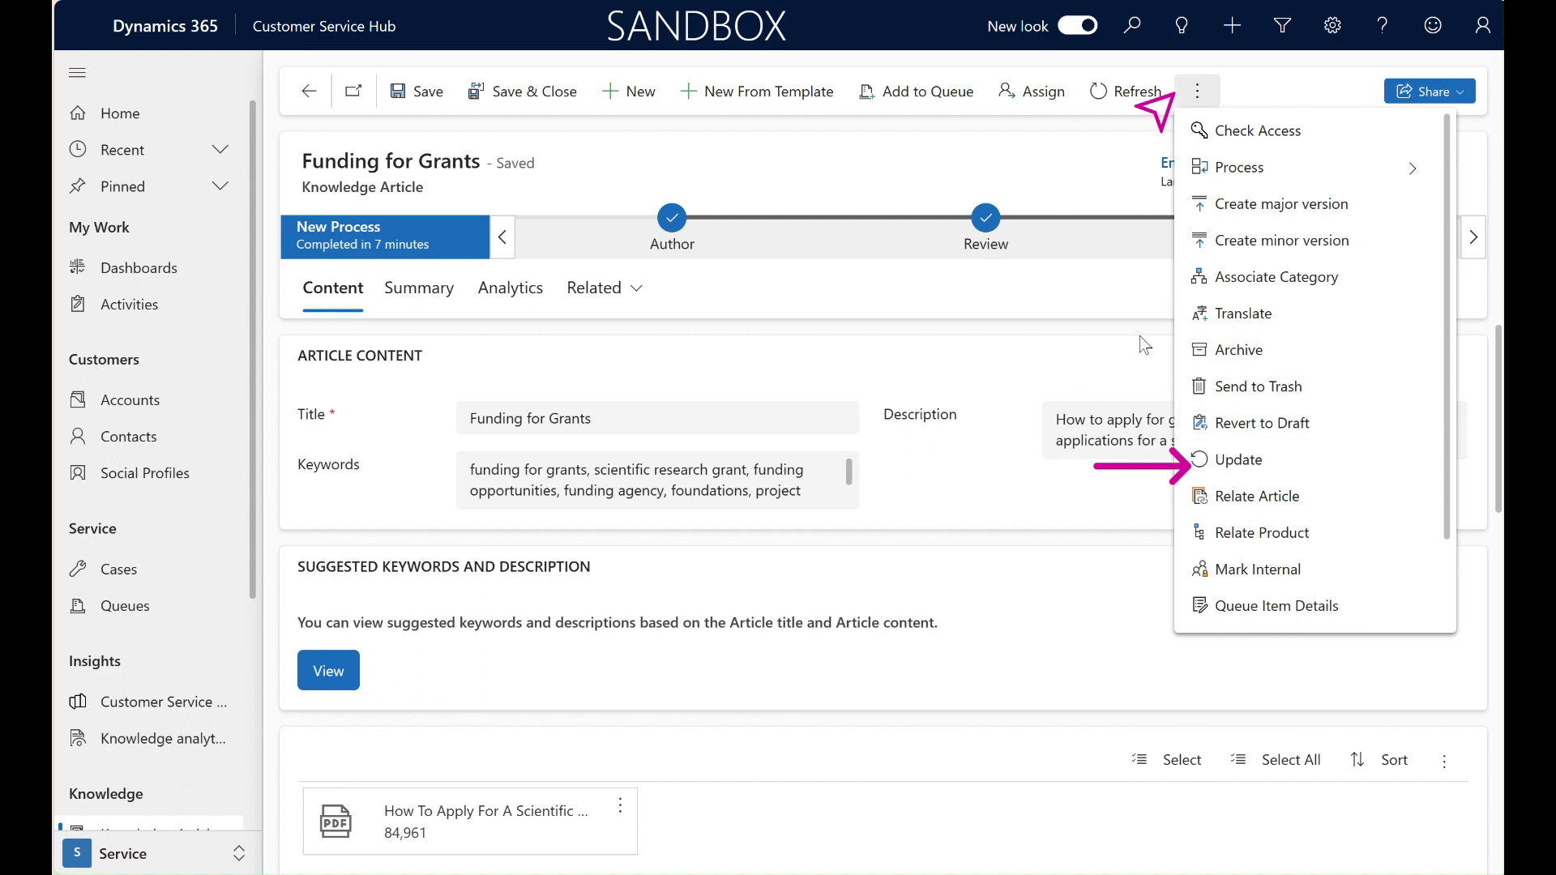
pyautogui.click(1207, 93)
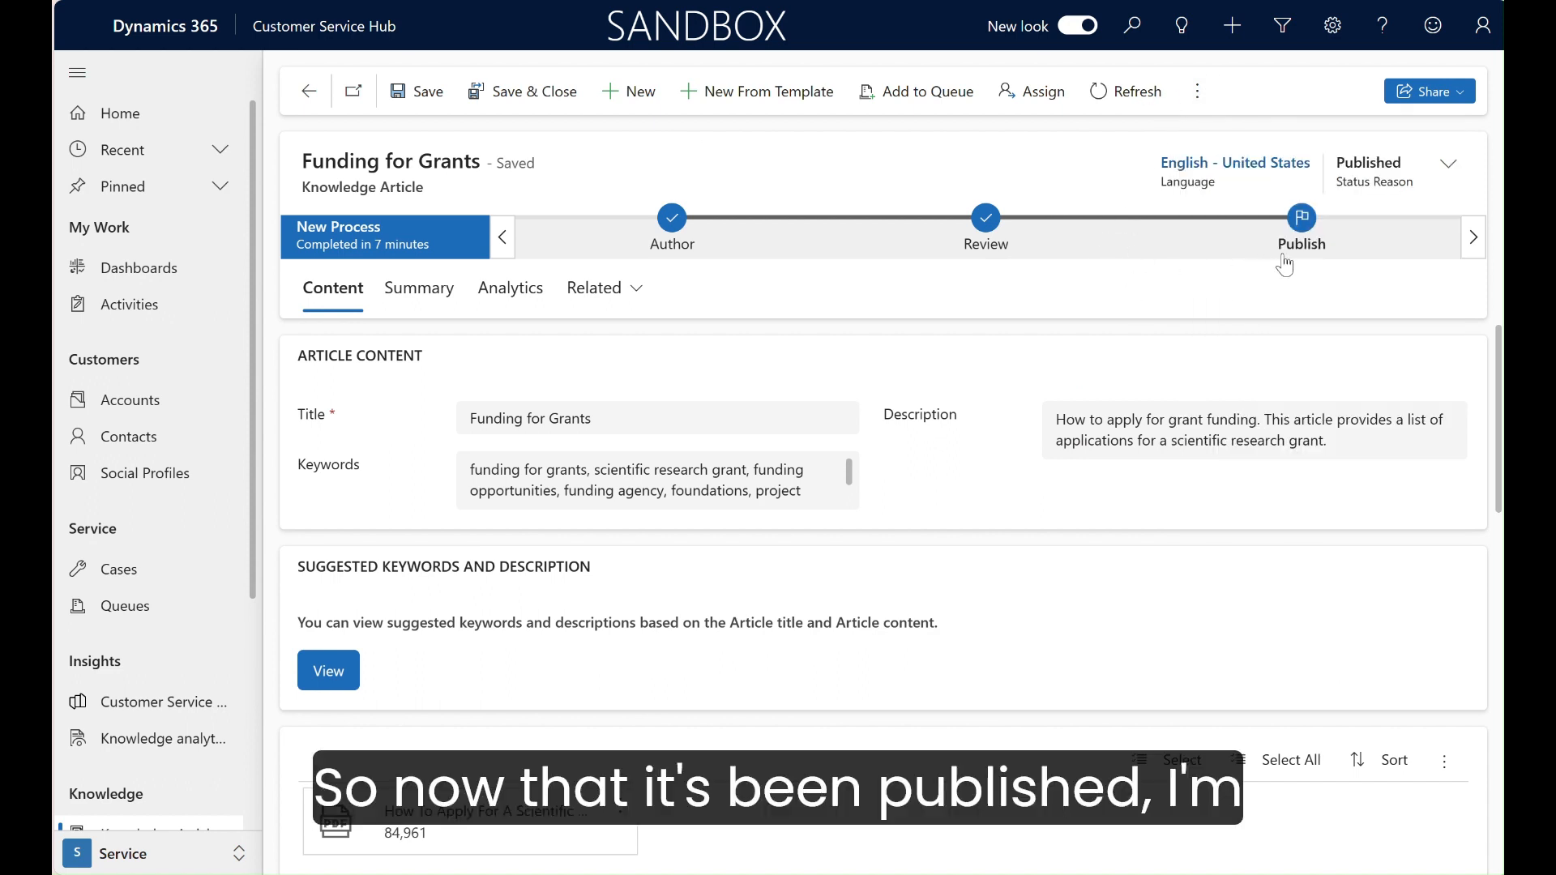
pyautogui.click(1200, 95)
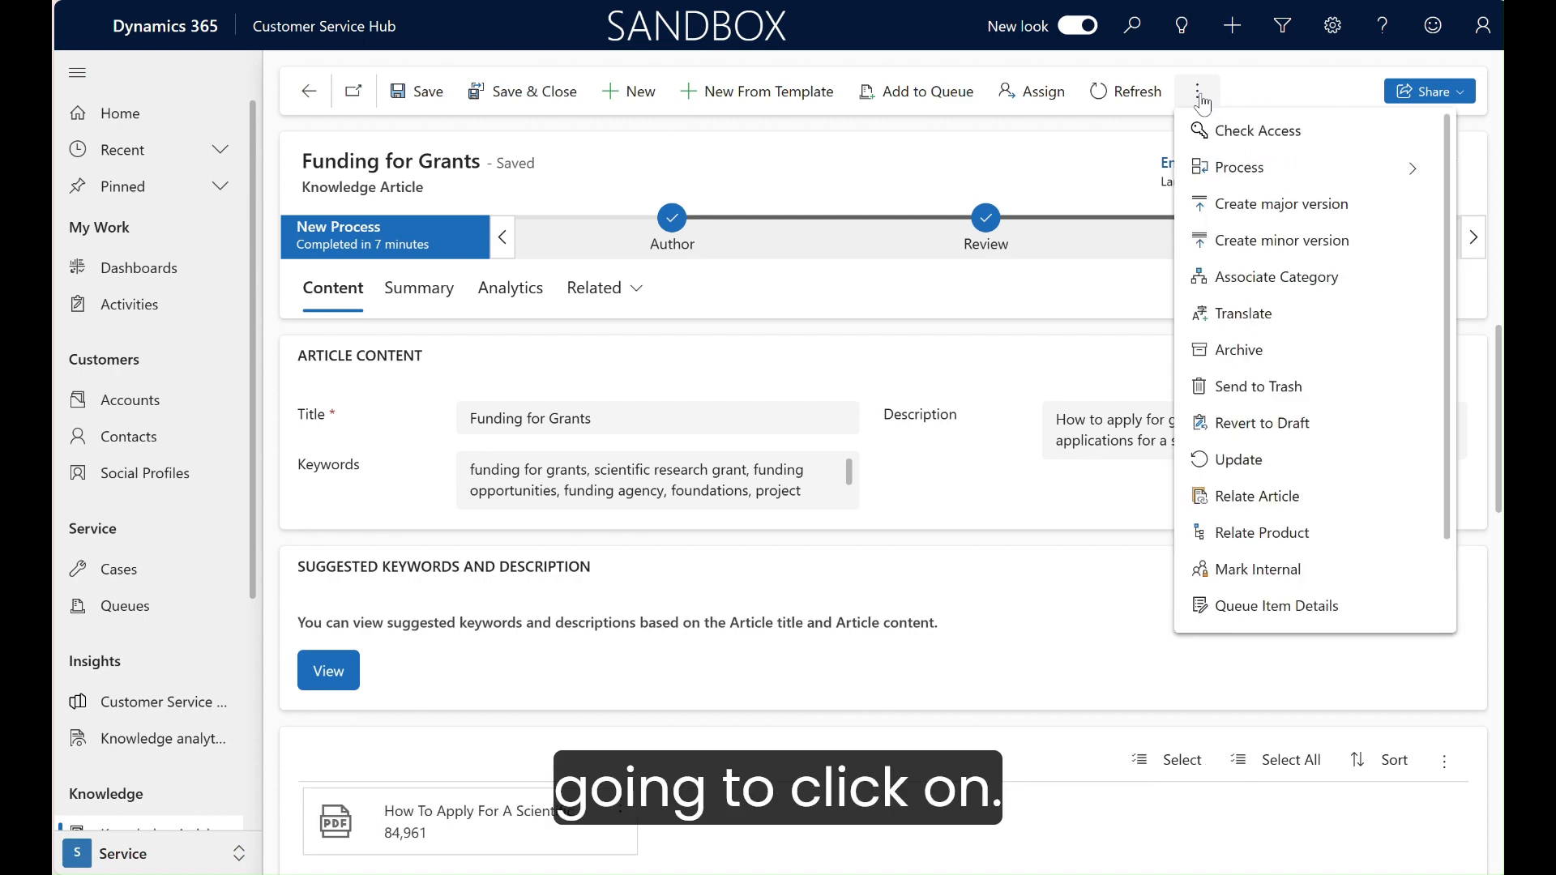
pyautogui.click(1235, 469)
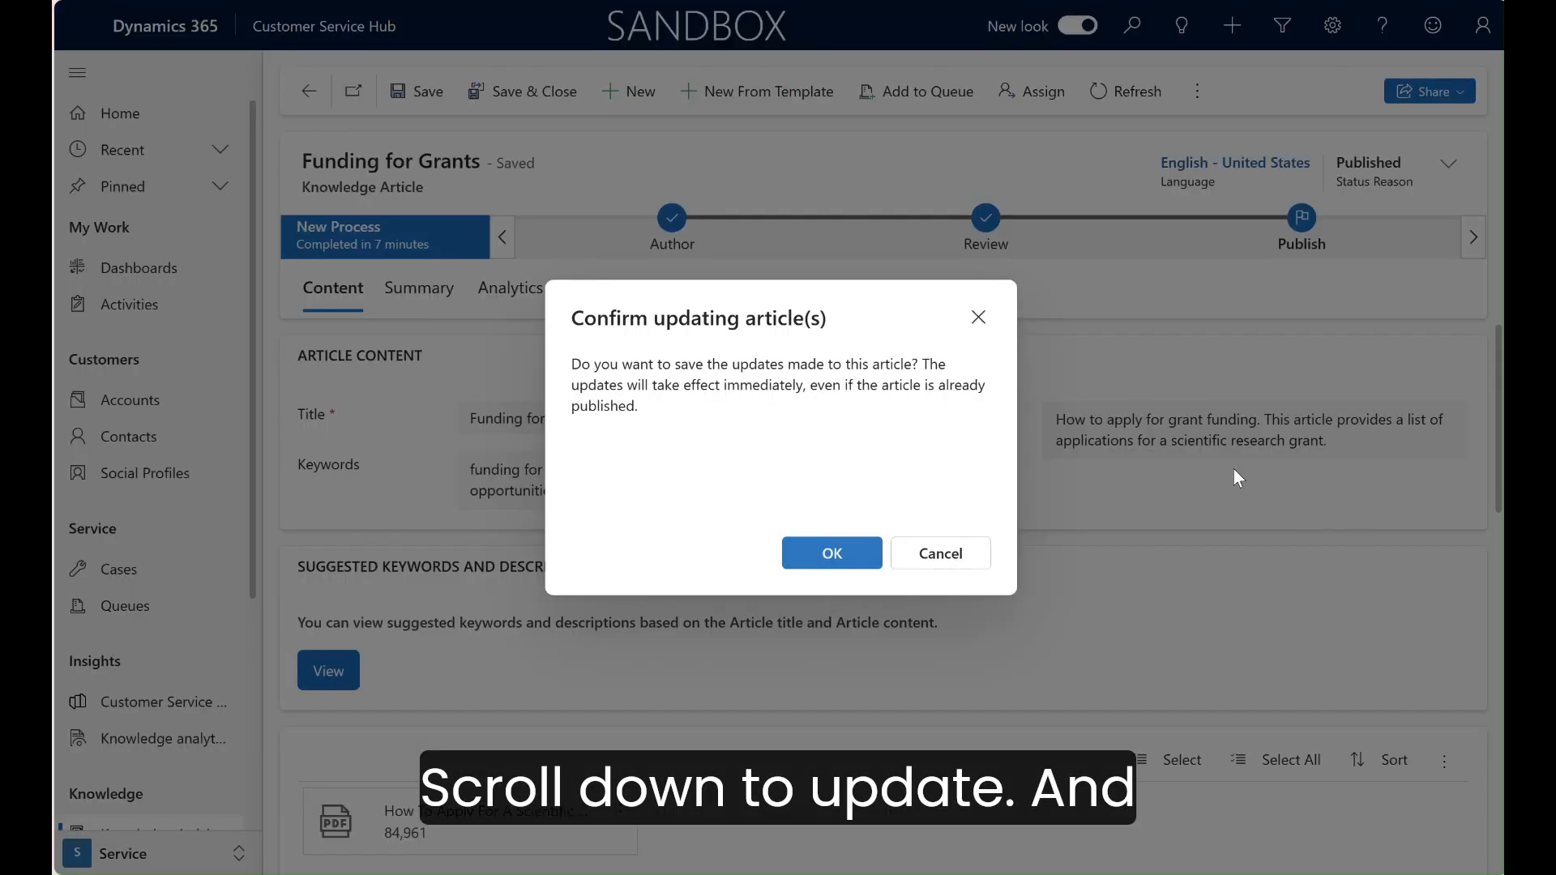
pyautogui.click(856, 566)
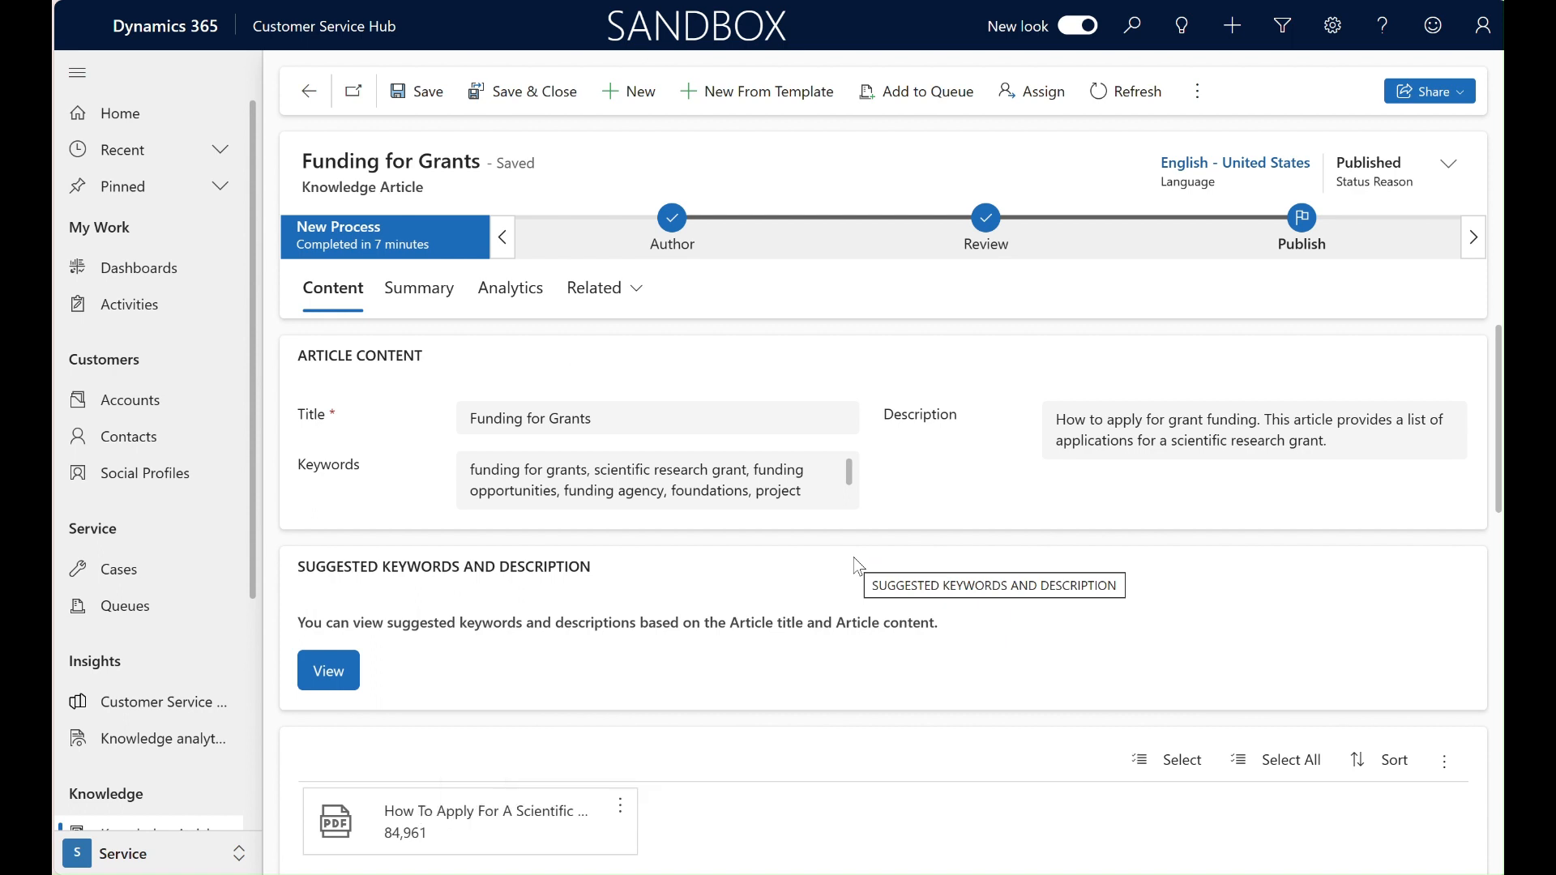
pyautogui.click(308, 90)
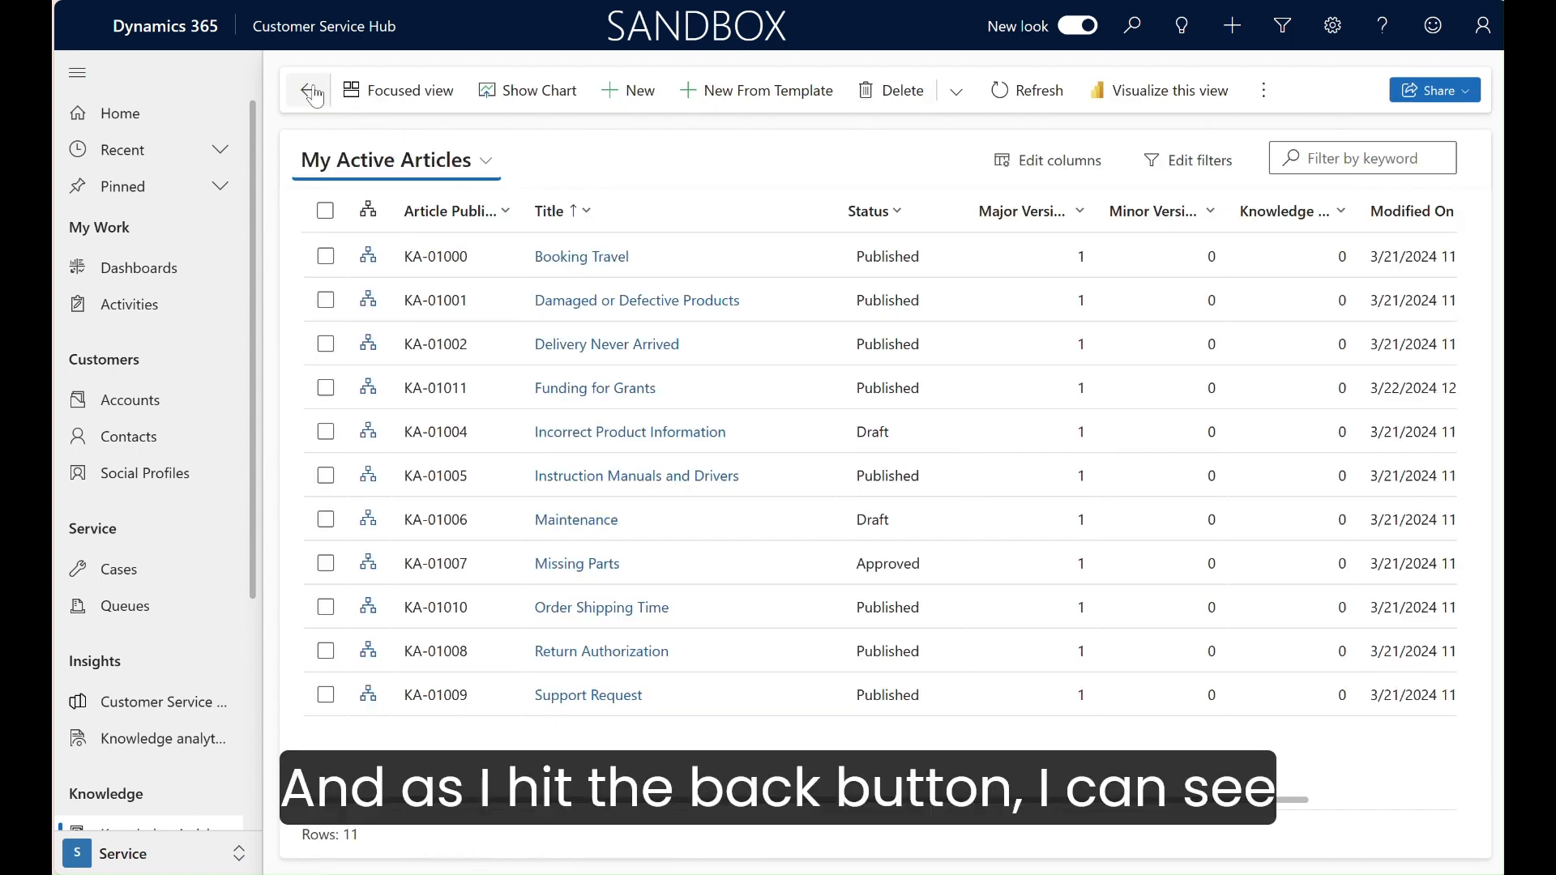
pyautogui.click(324, 390)
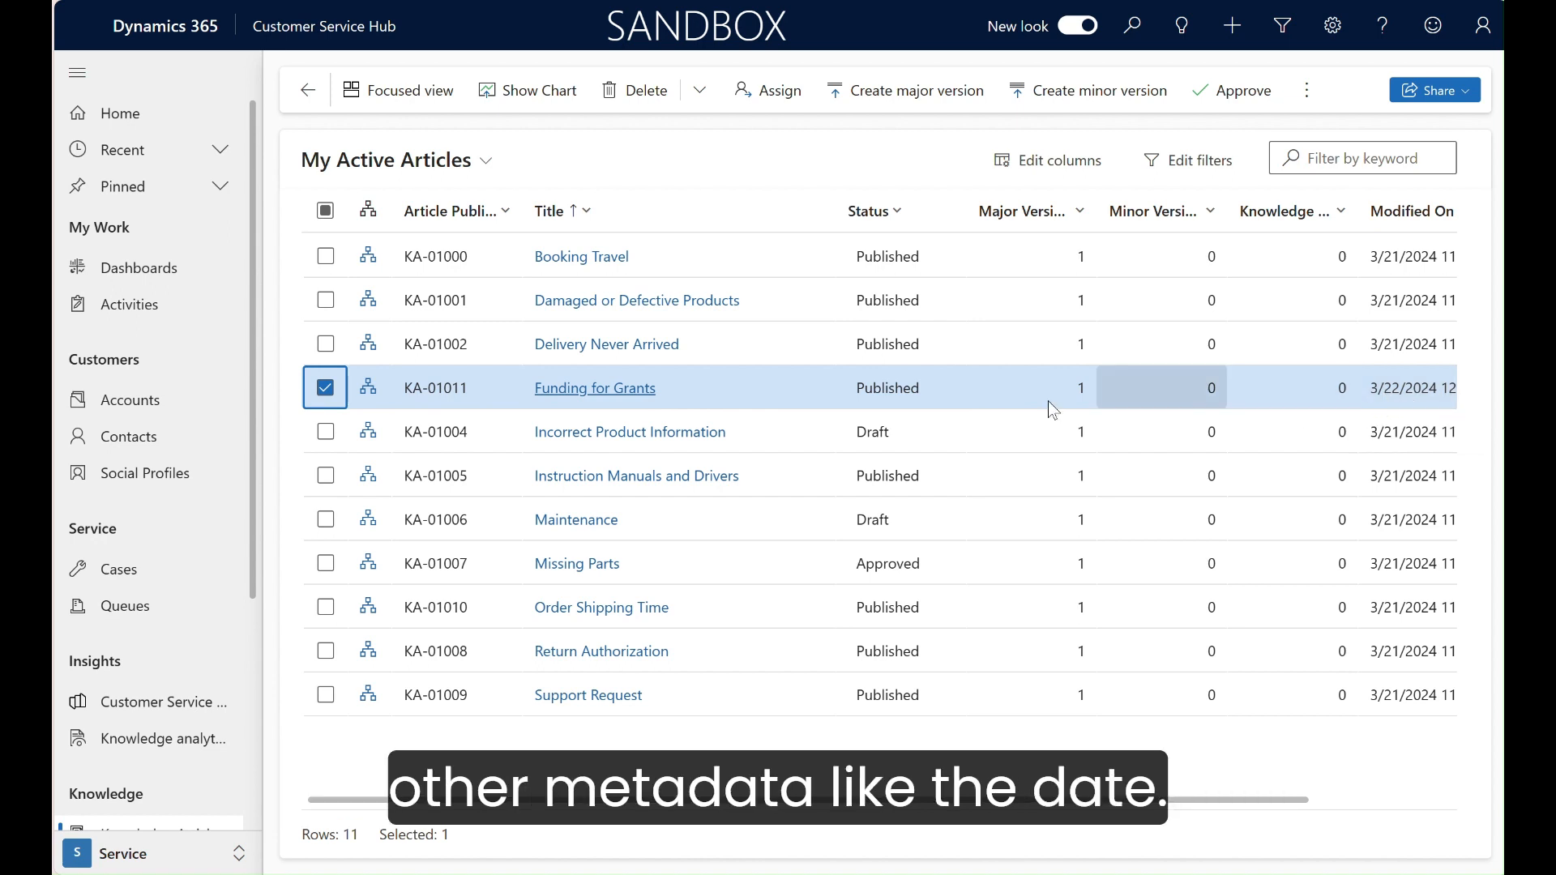
# Step: Open the case "Contact information required (sample)" from the active cases and search its knowledge articles for "grants"
pyautogui.click(108, 581)
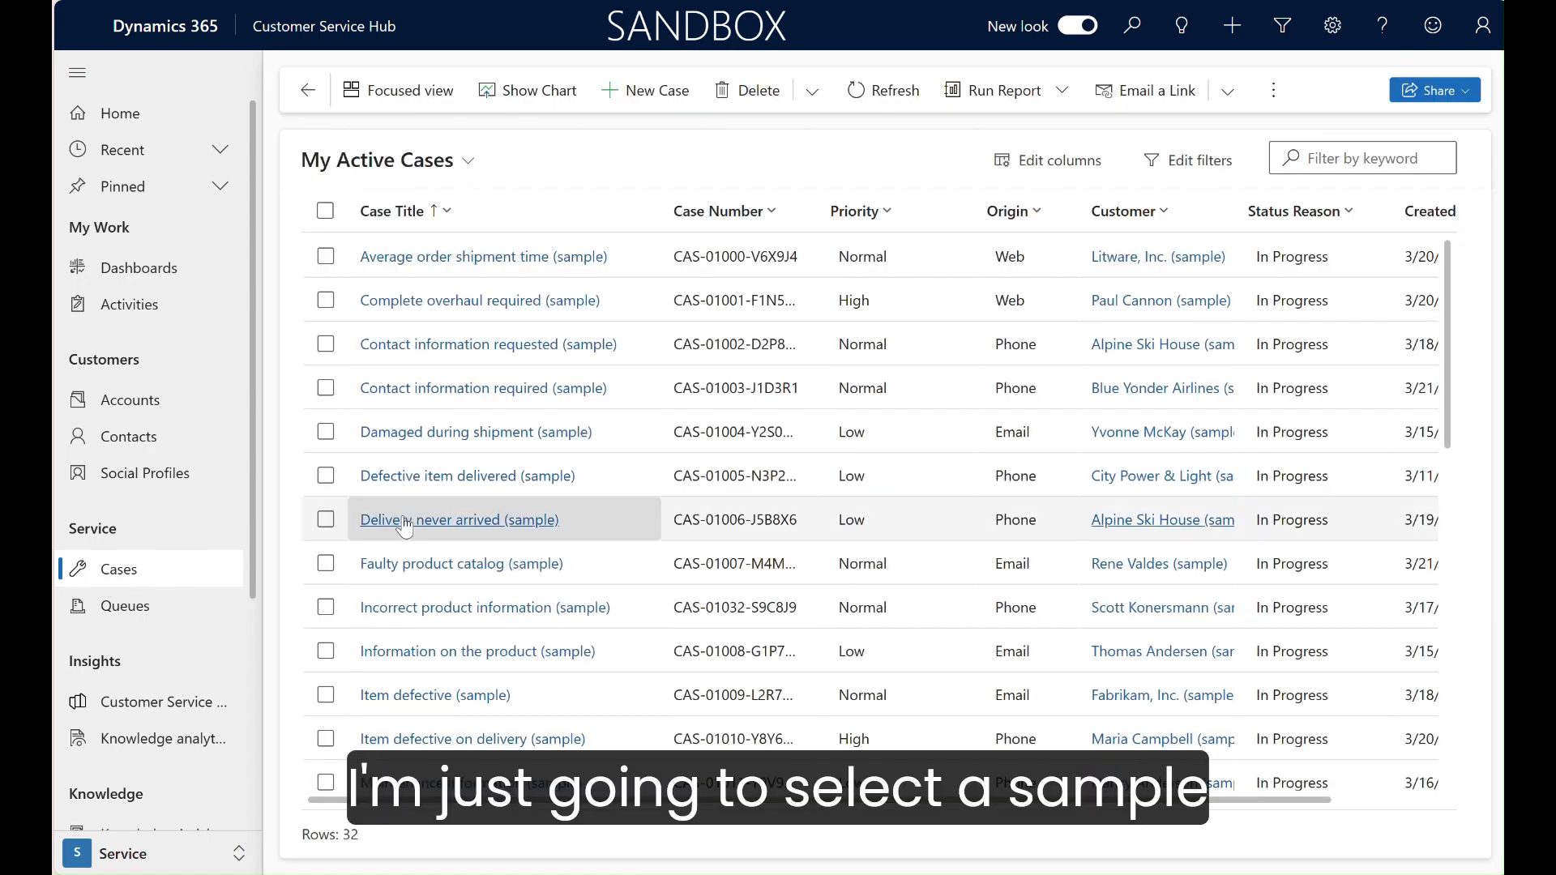
pyautogui.click(500, 390)
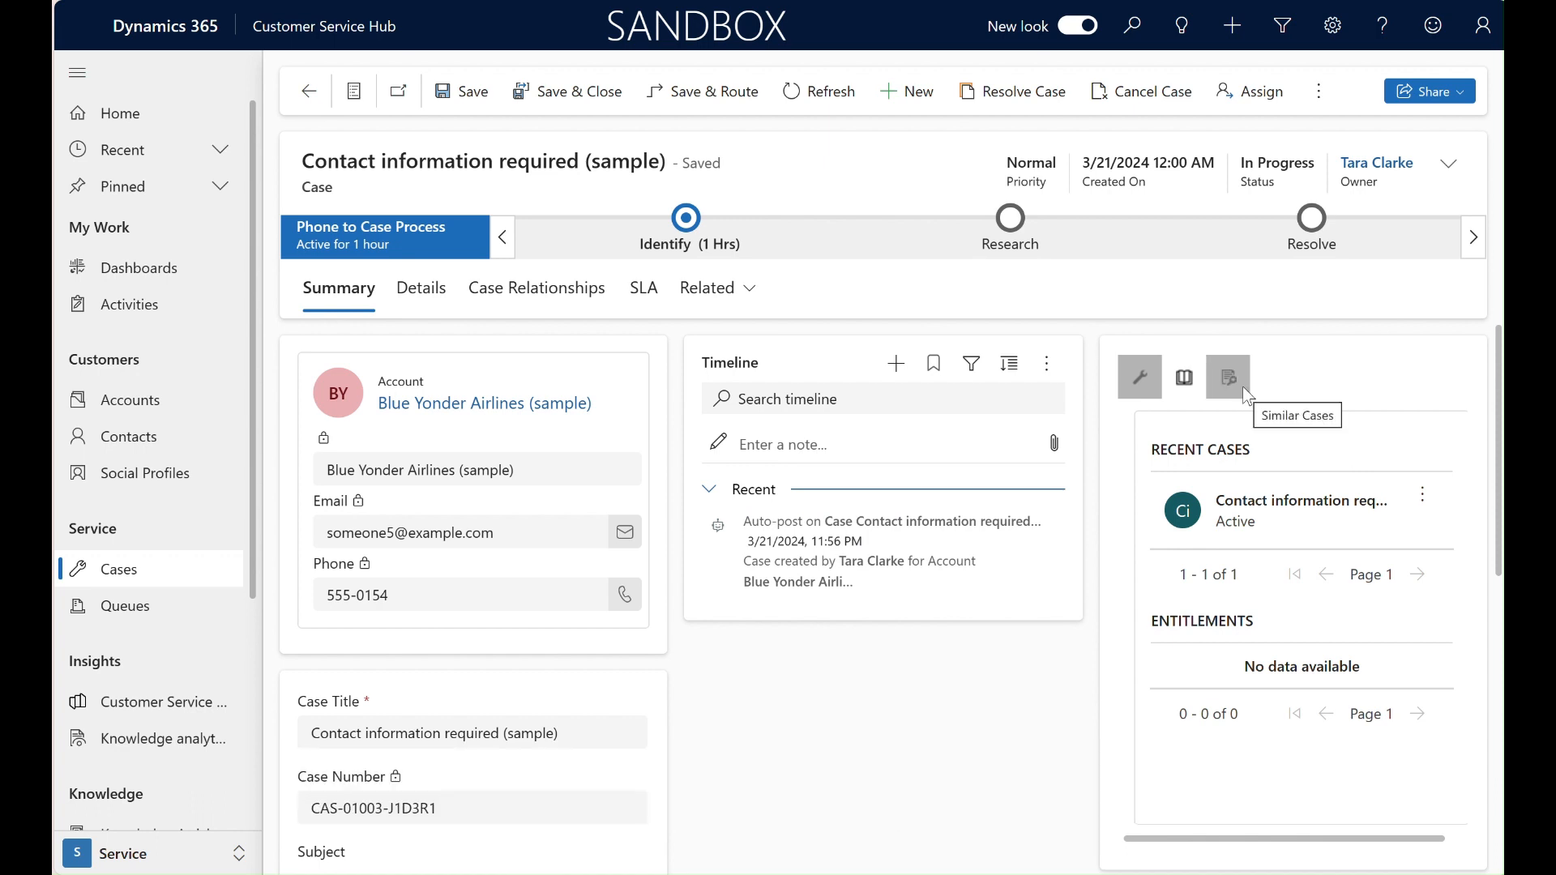
pyautogui.click(1198, 388)
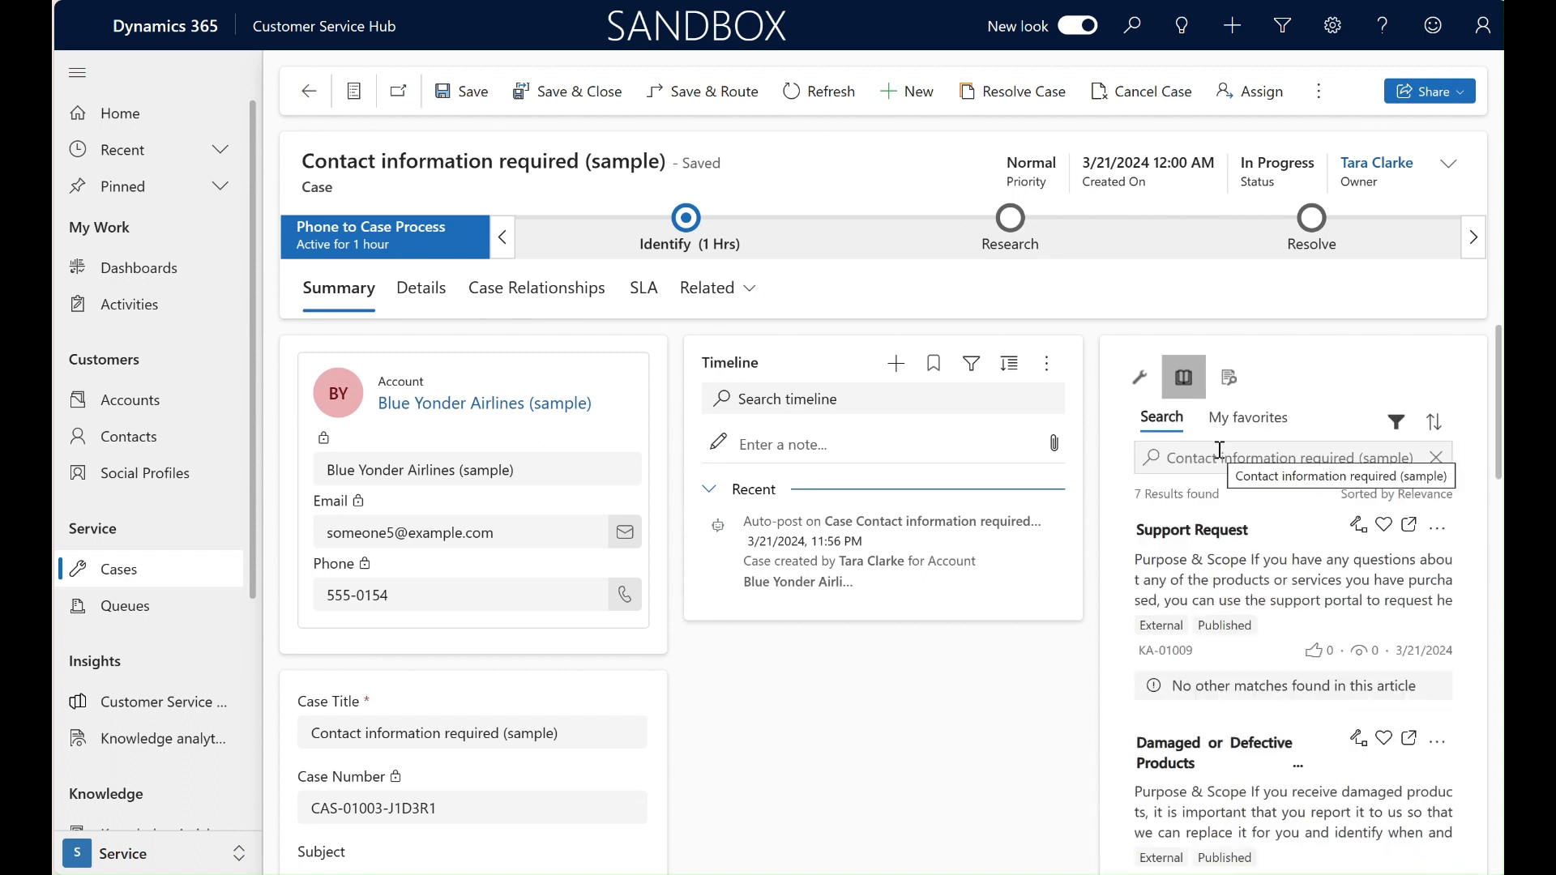
pyautogui.click(1434, 458)
pyautogui.click(1293, 455)
pyautogui.write('gra')
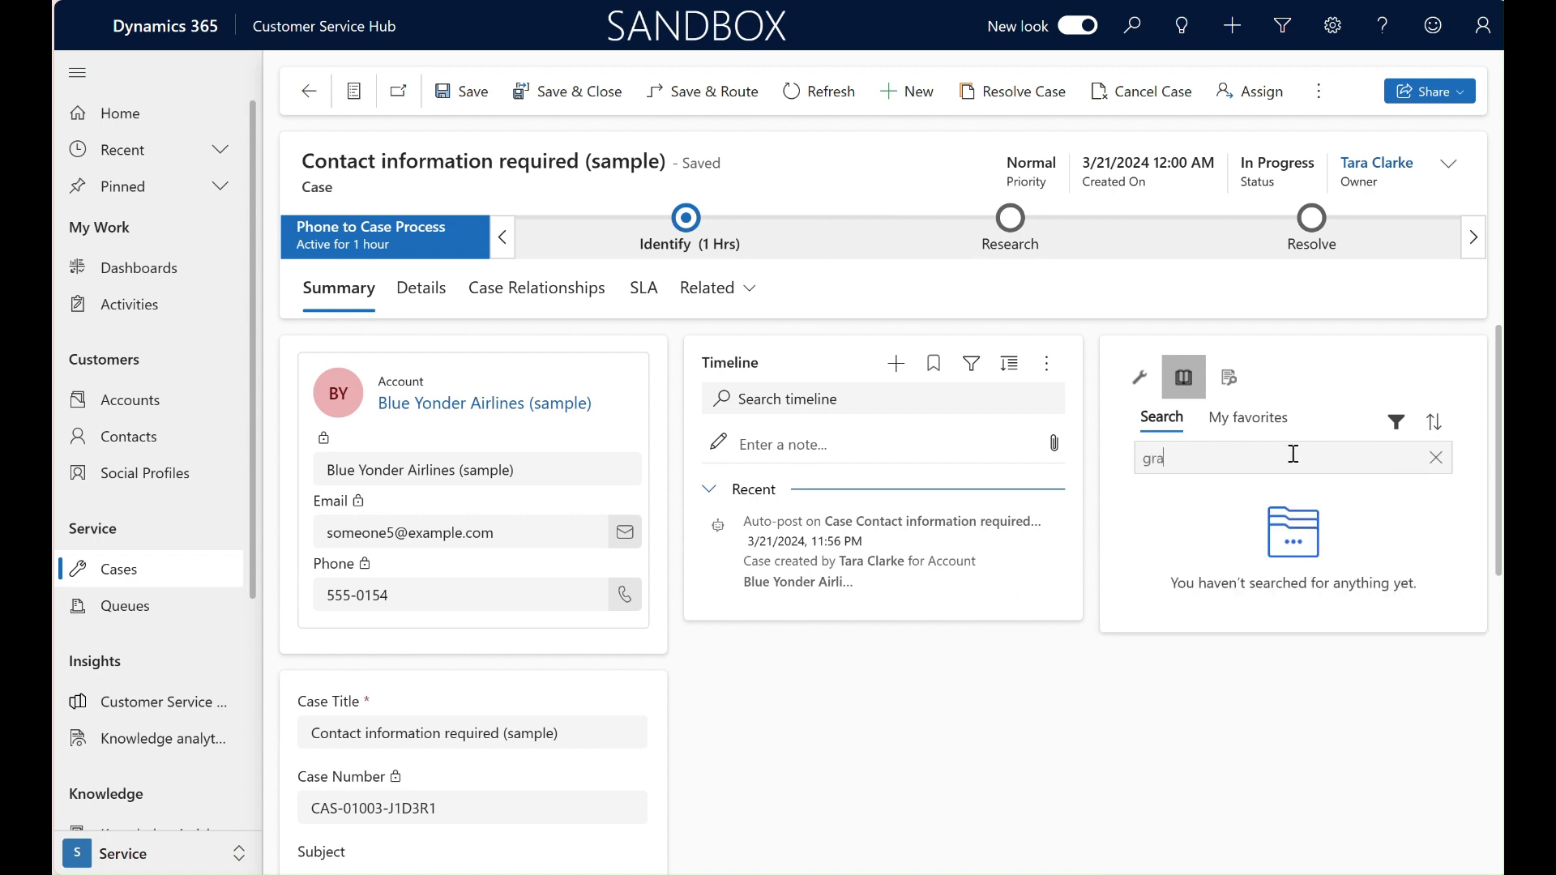
pyautogui.write('nts')
pyautogui.press('Return')
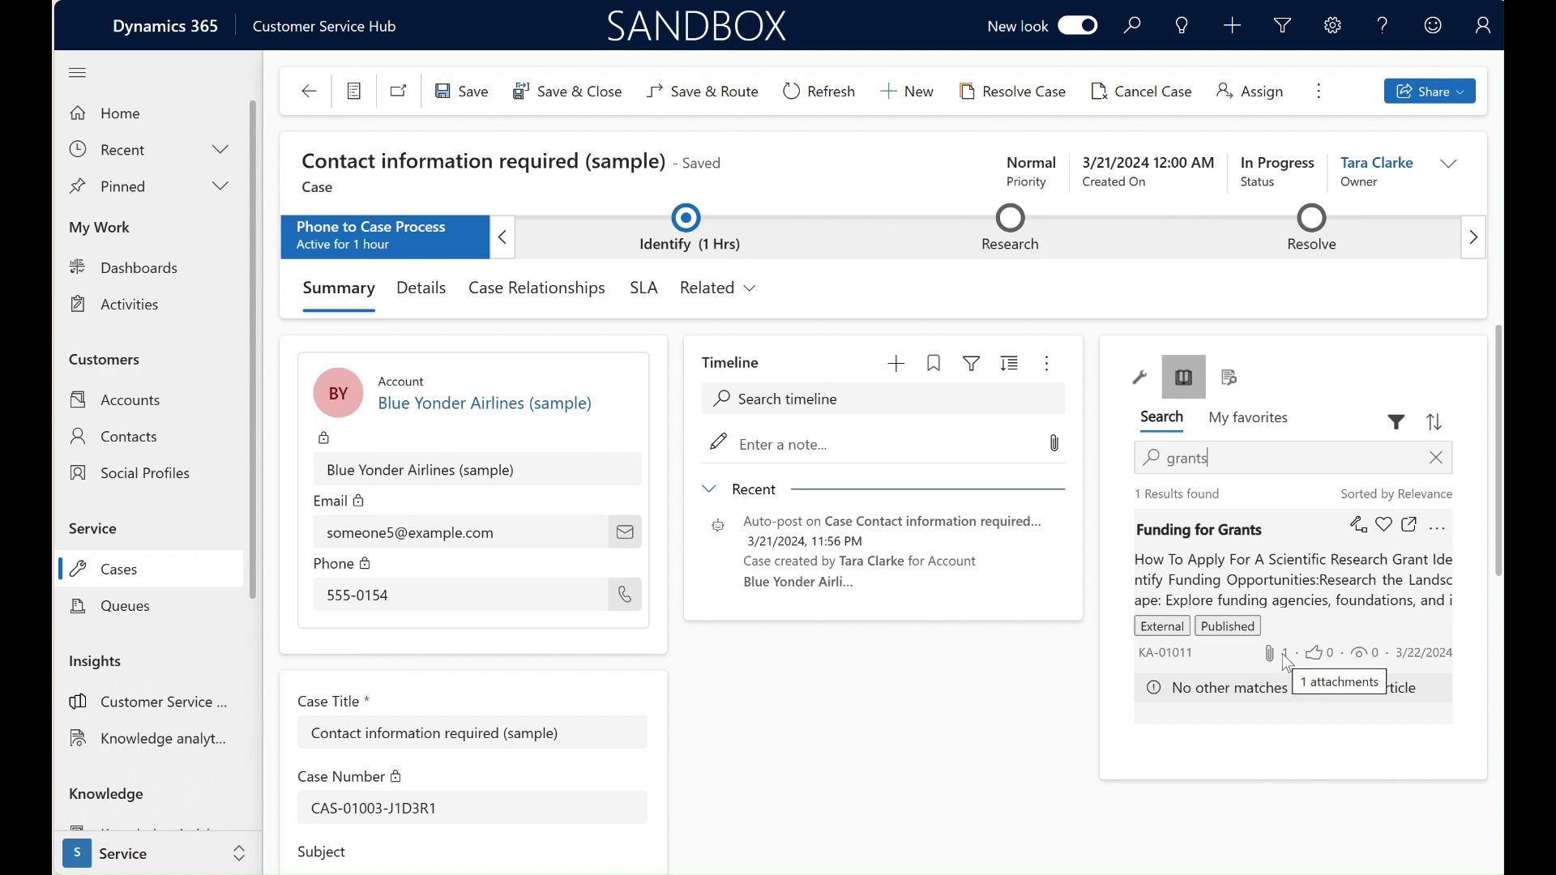
# Step: Choose to email the content of the Funding for Grants article from the case's knowledge search
pyautogui.click(1436, 533)
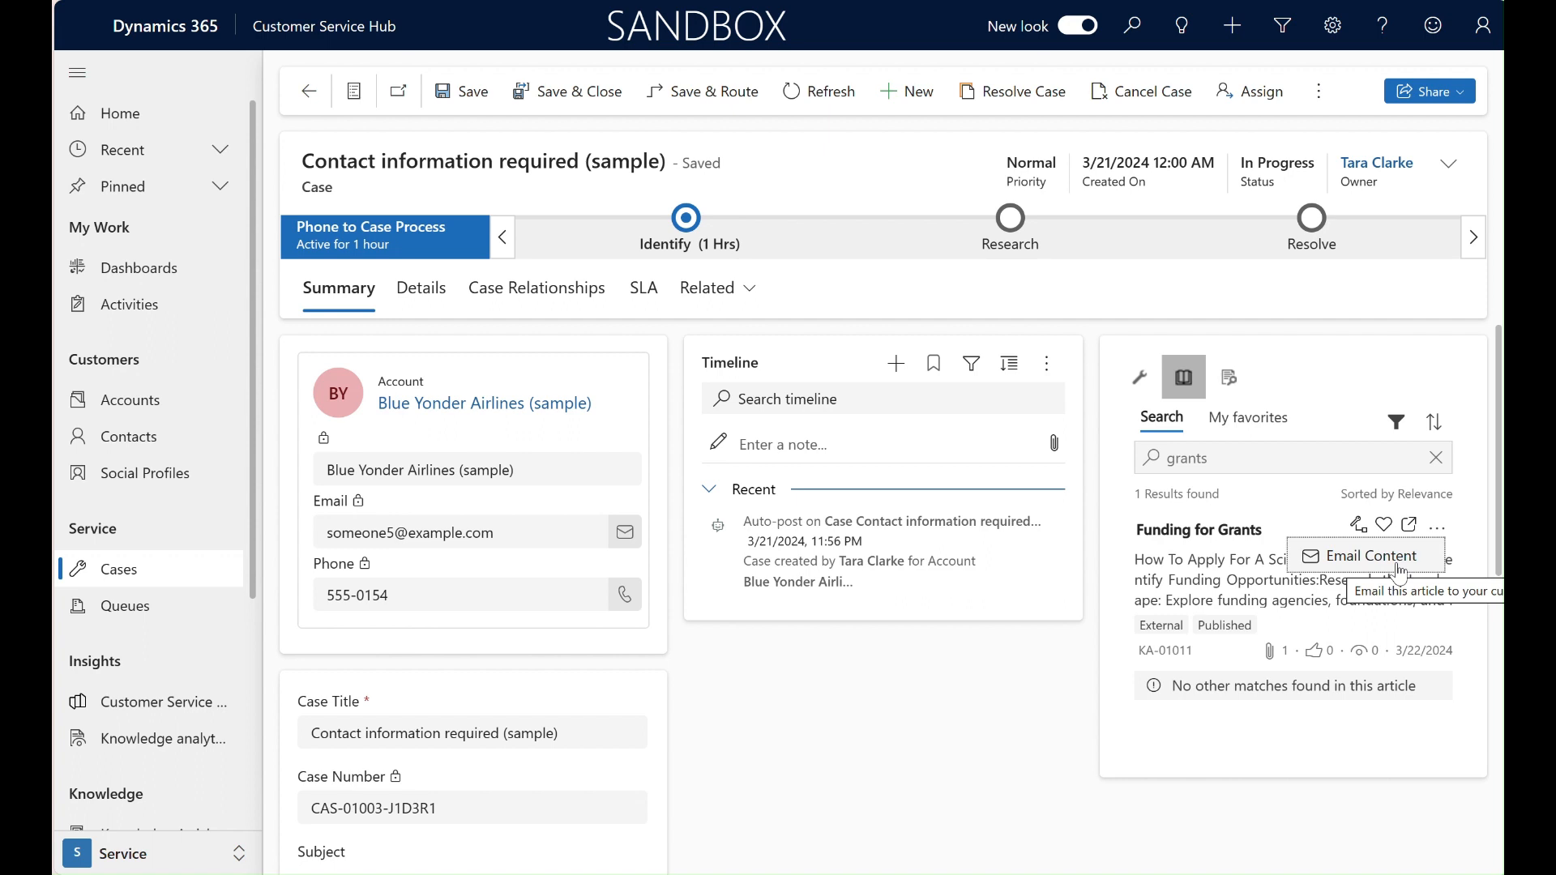
pyautogui.click(1400, 571)
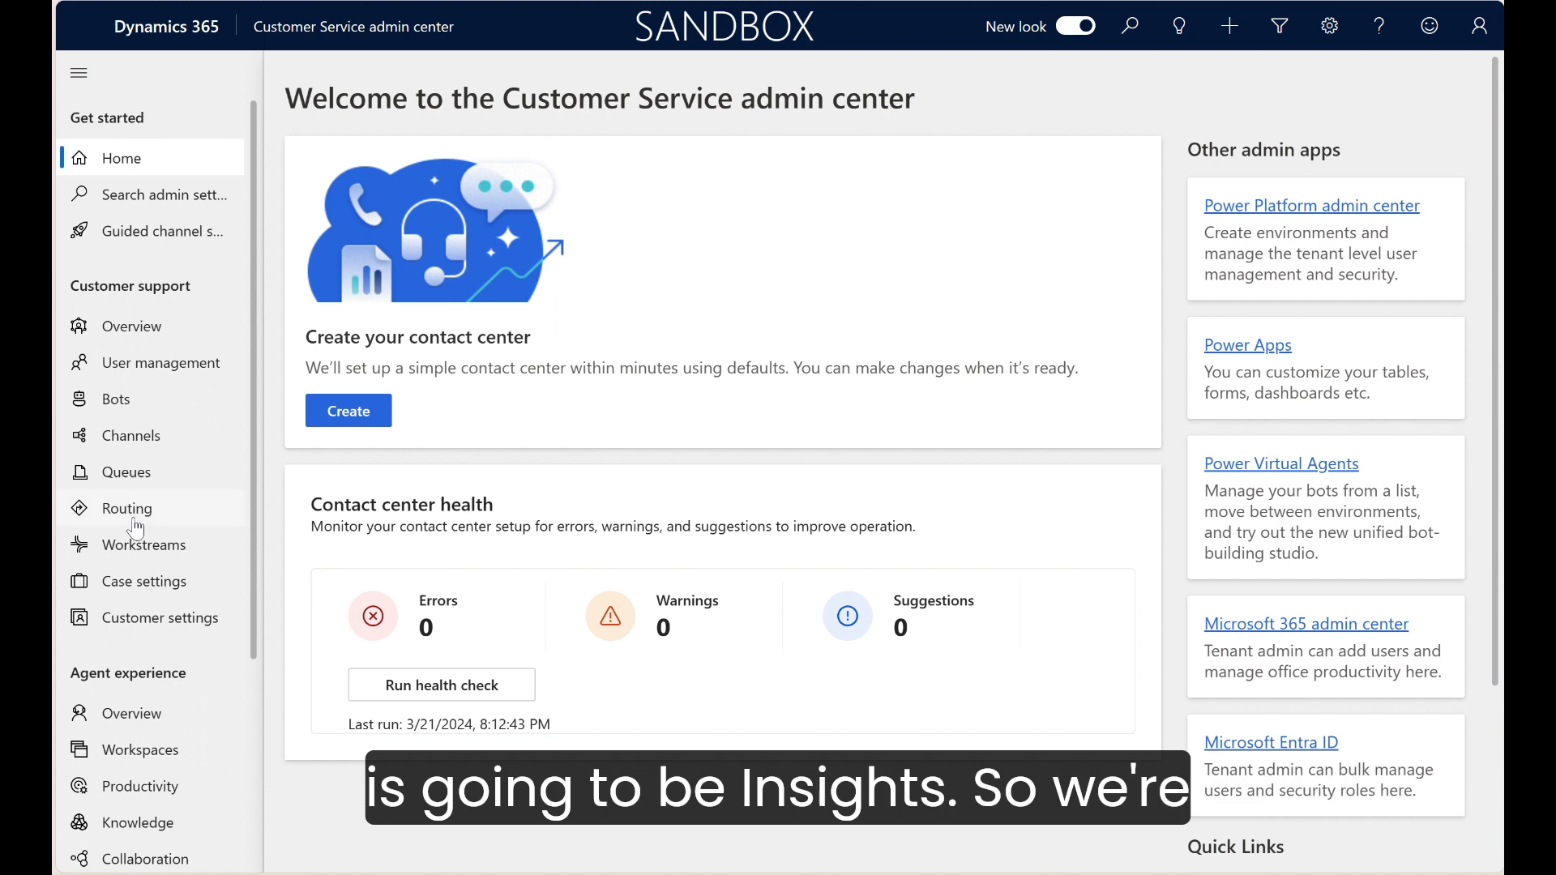
# Step: Switch to the Customer Service admin center, open the Insights settings under Operations, and examine the AI feature settings
pyautogui.scroll(-3, 134, 522)
pyautogui.scroll(-1, 134, 531)
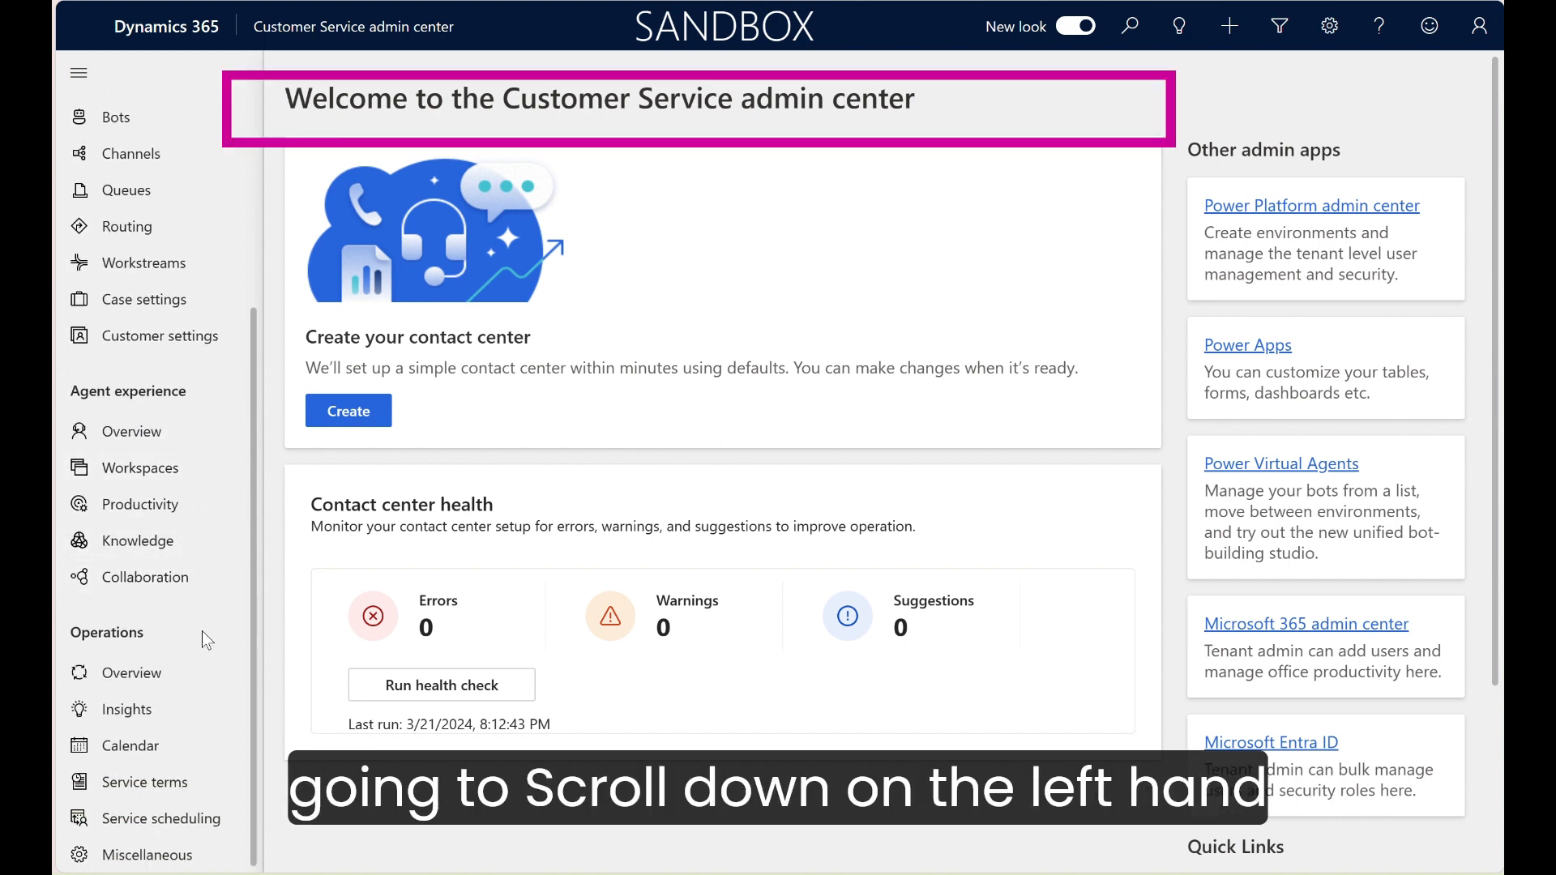
pyautogui.click(127, 713)
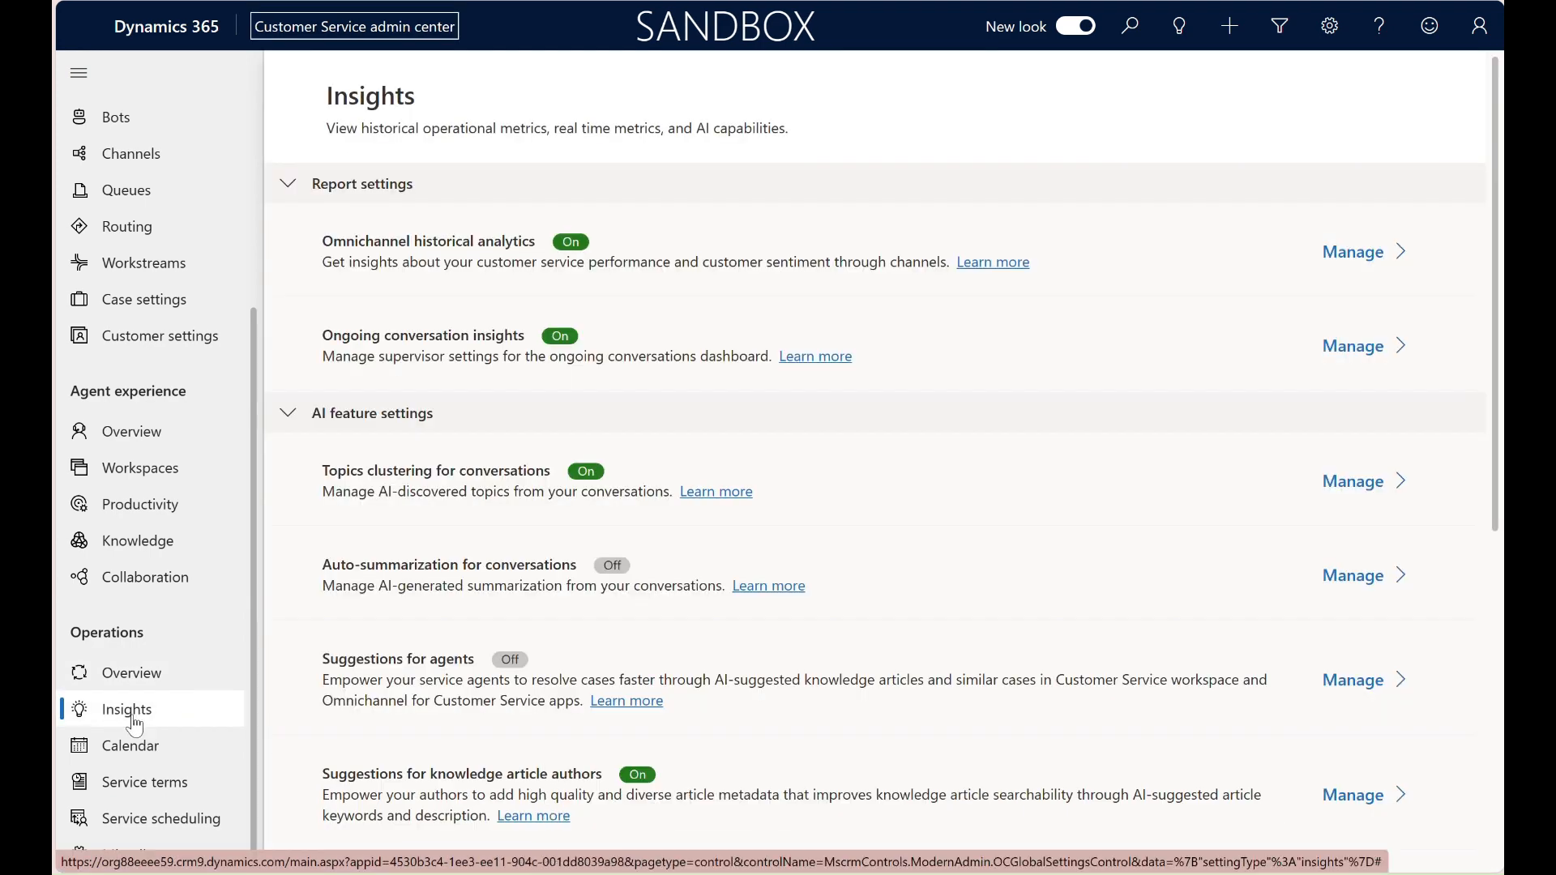
pyautogui.scroll(-2, 1059, 646)
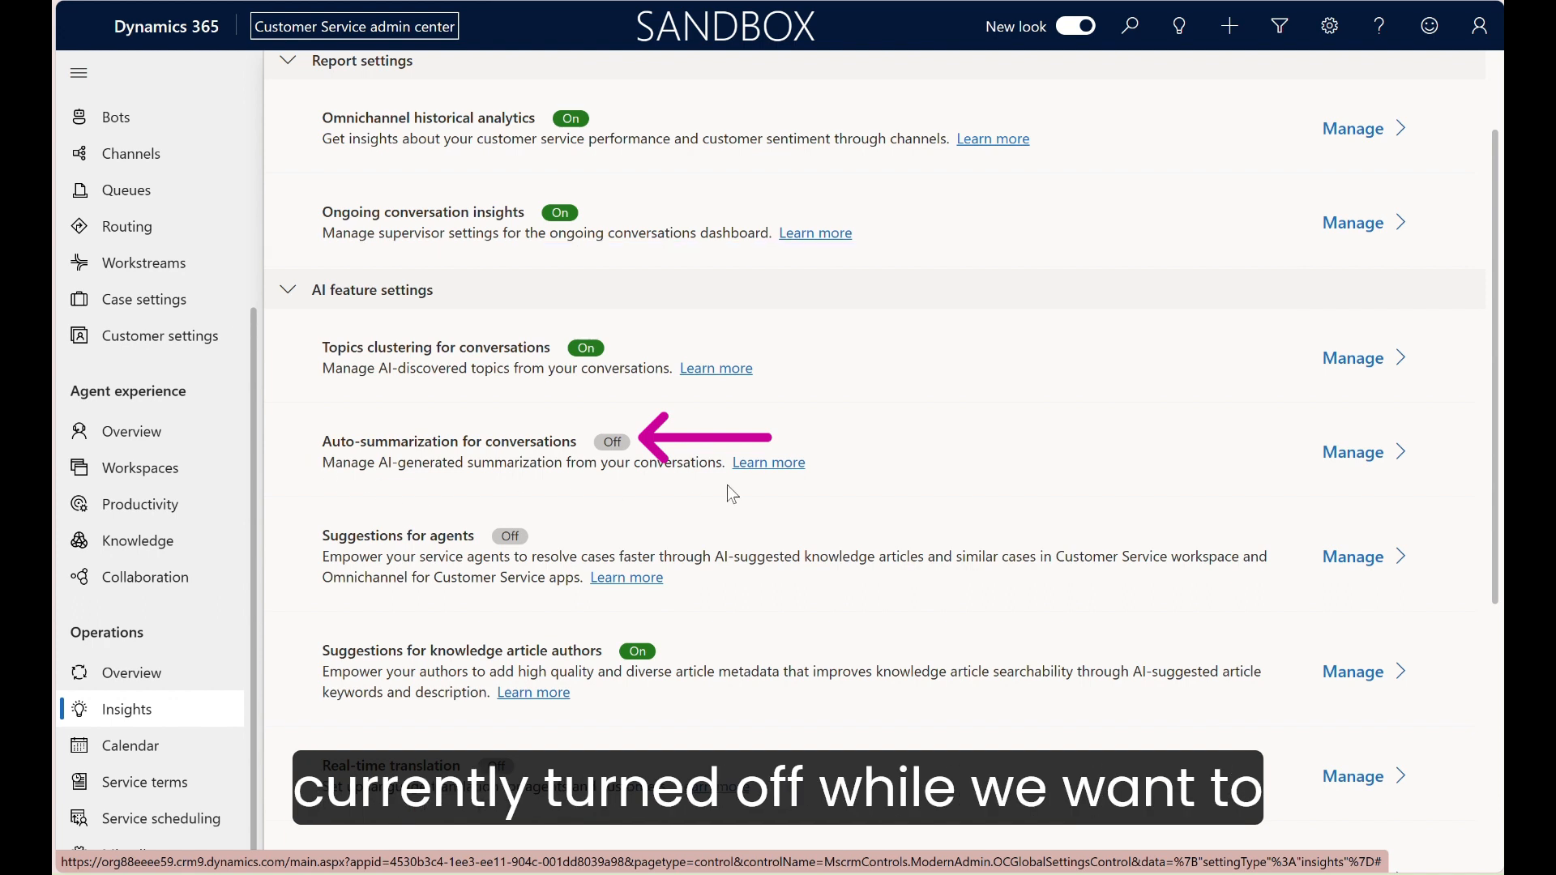
# Step: Enable auto-summarization for conversations in the AI feature settings, and save and close the page
pyautogui.click(1349, 460)
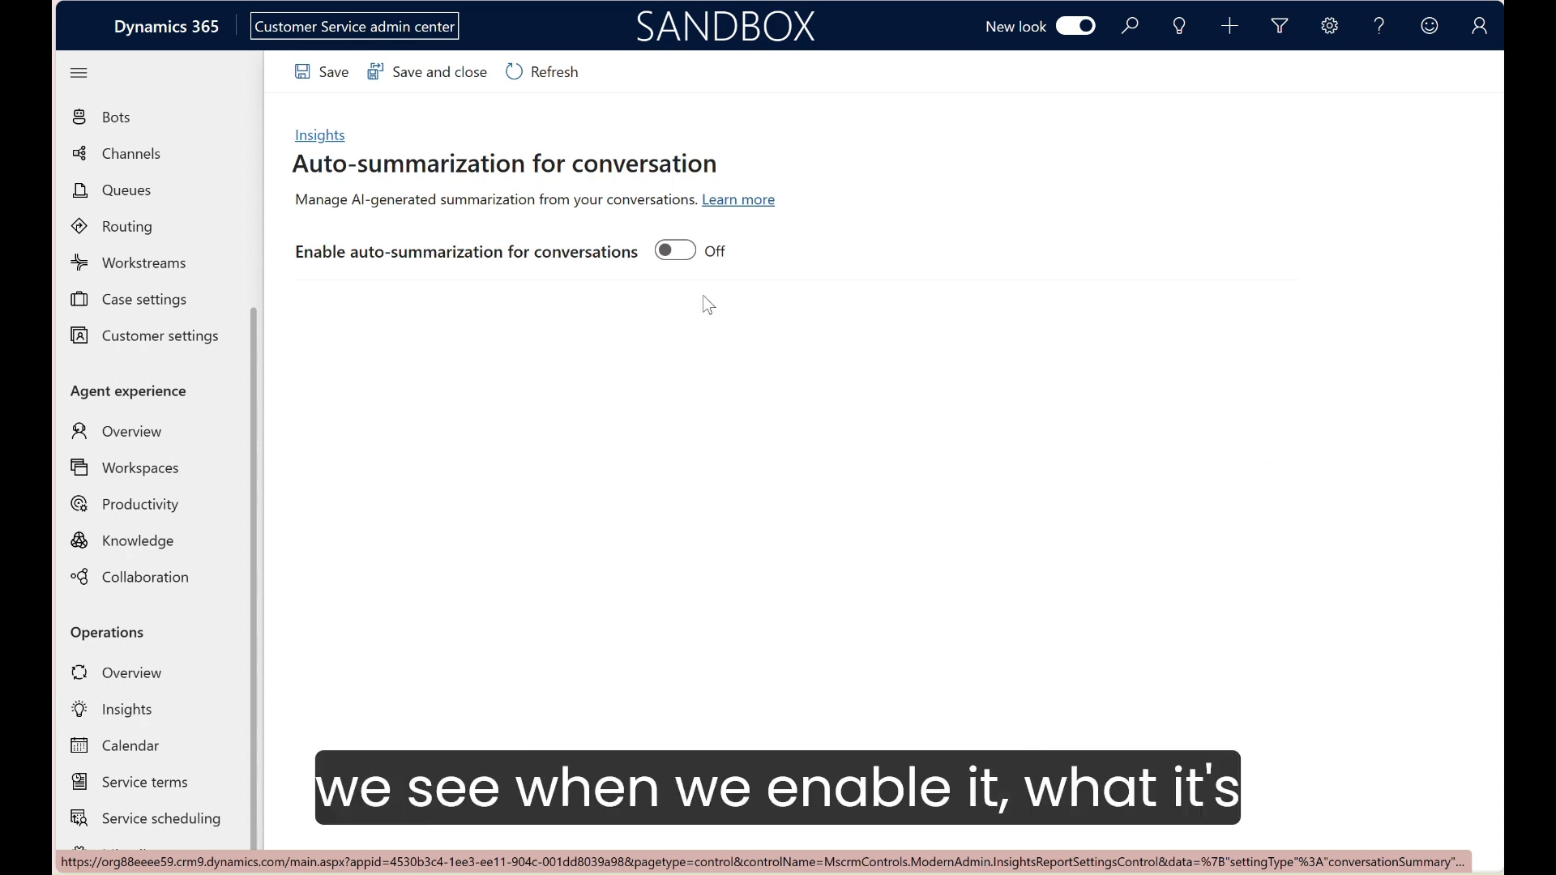
pyautogui.click(677, 253)
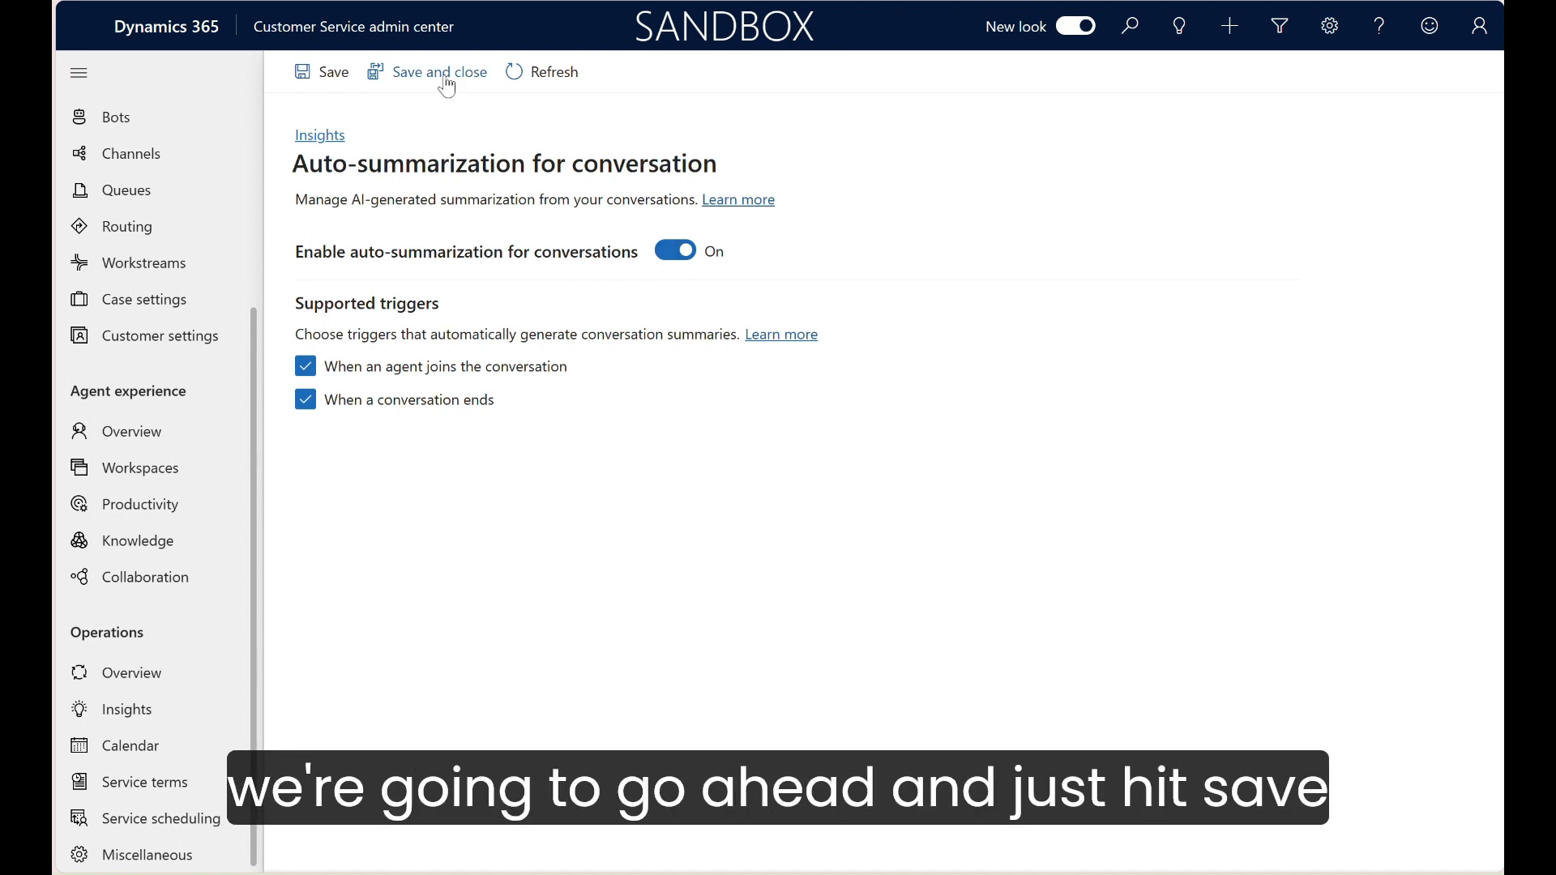
pyautogui.click(447, 81)
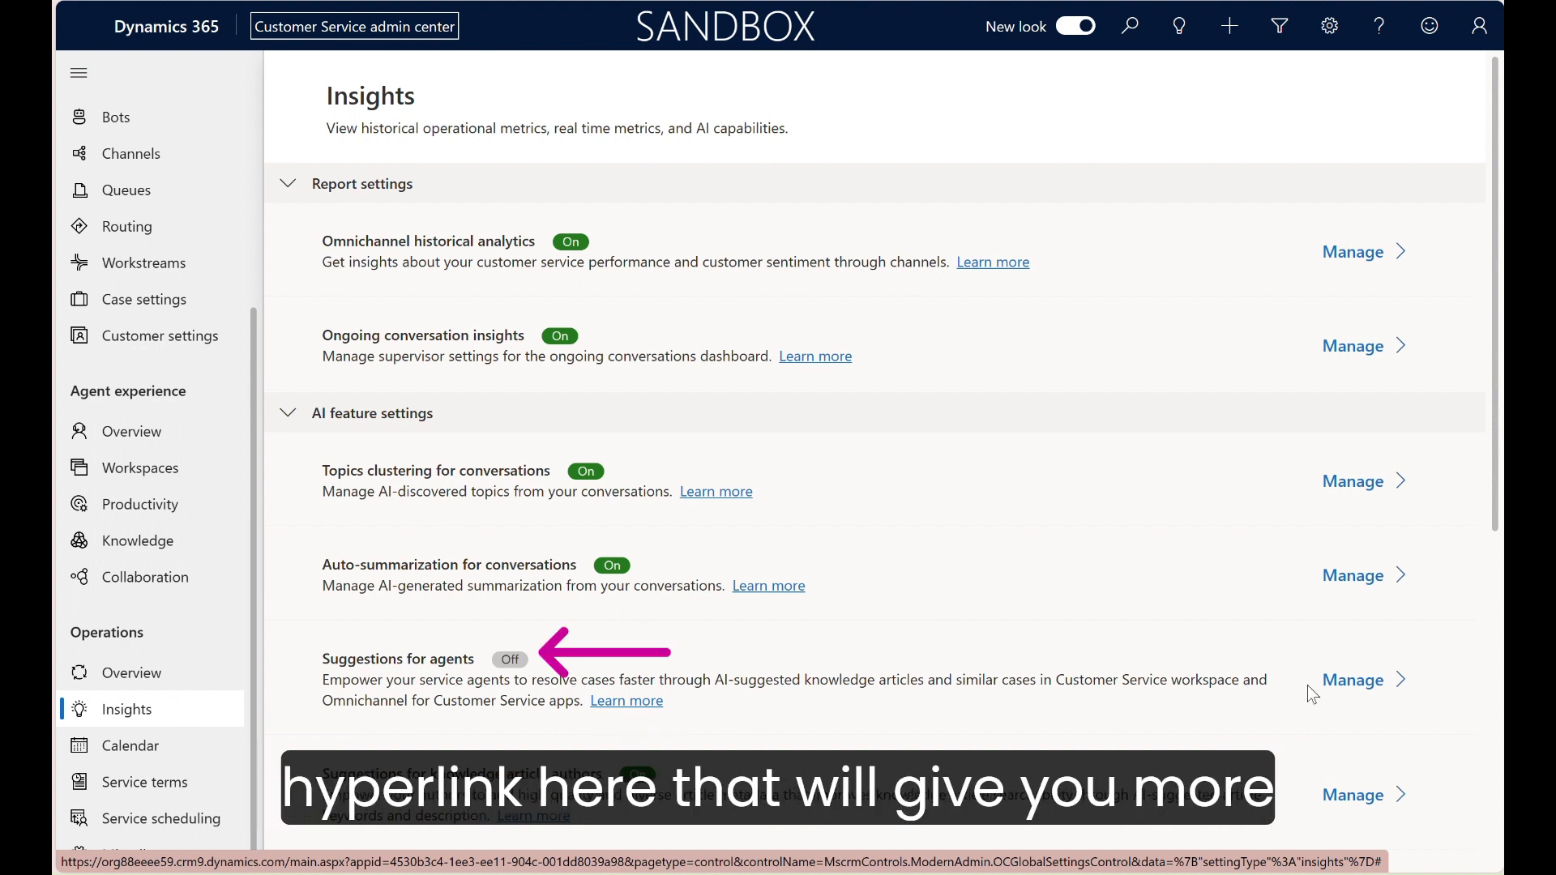
# Step: Enable similar case and knowledge article suggestions for agents, review the data mapping options, and save and close the Suggestions settings
pyautogui.click(1353, 685)
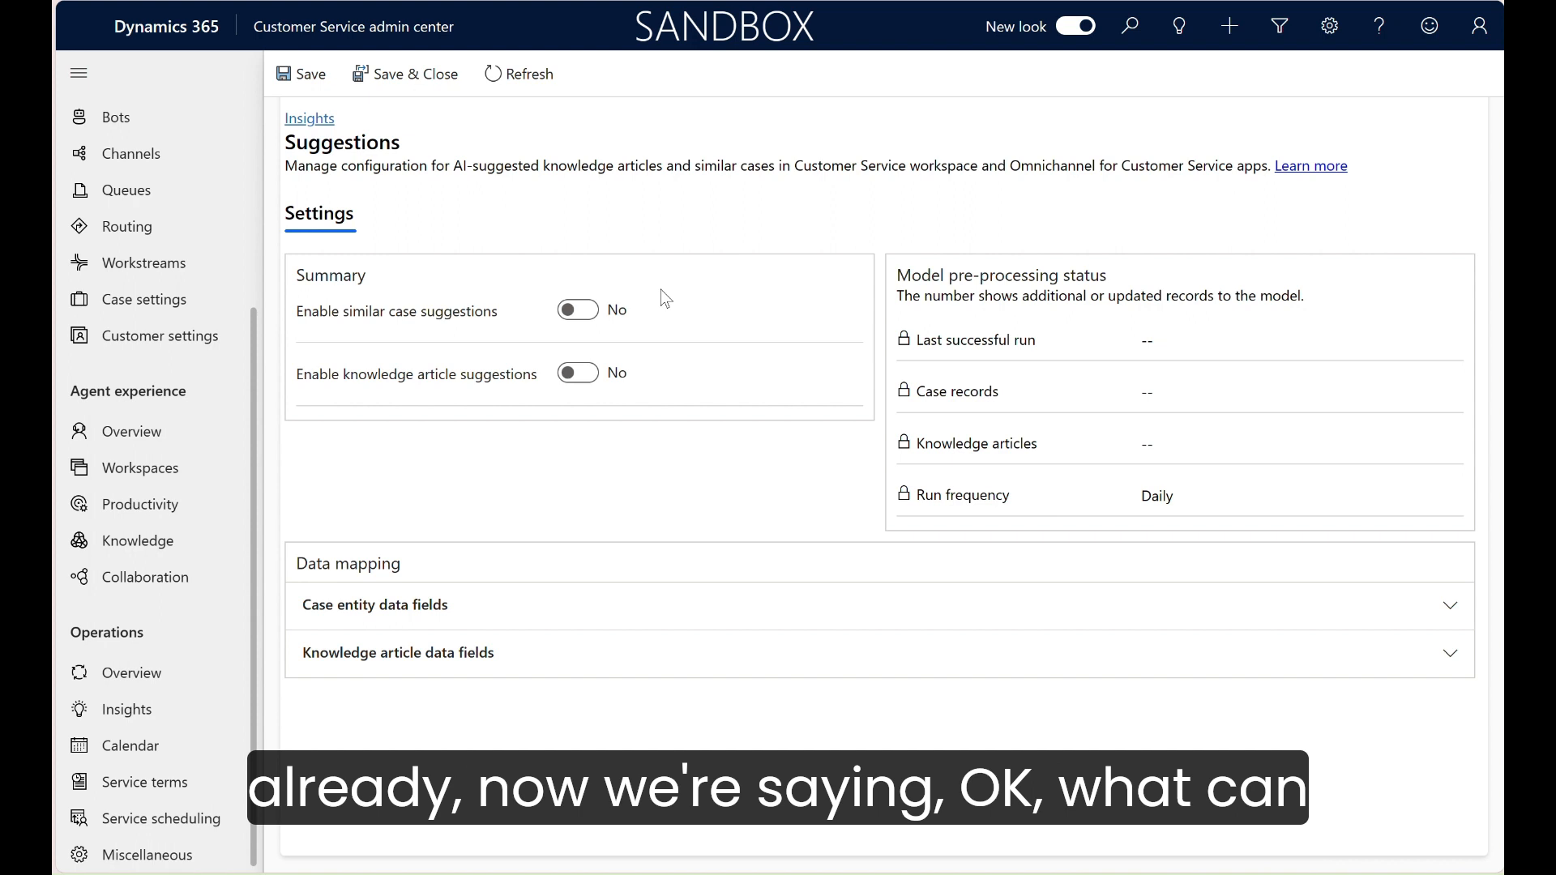
pyautogui.click(592, 316)
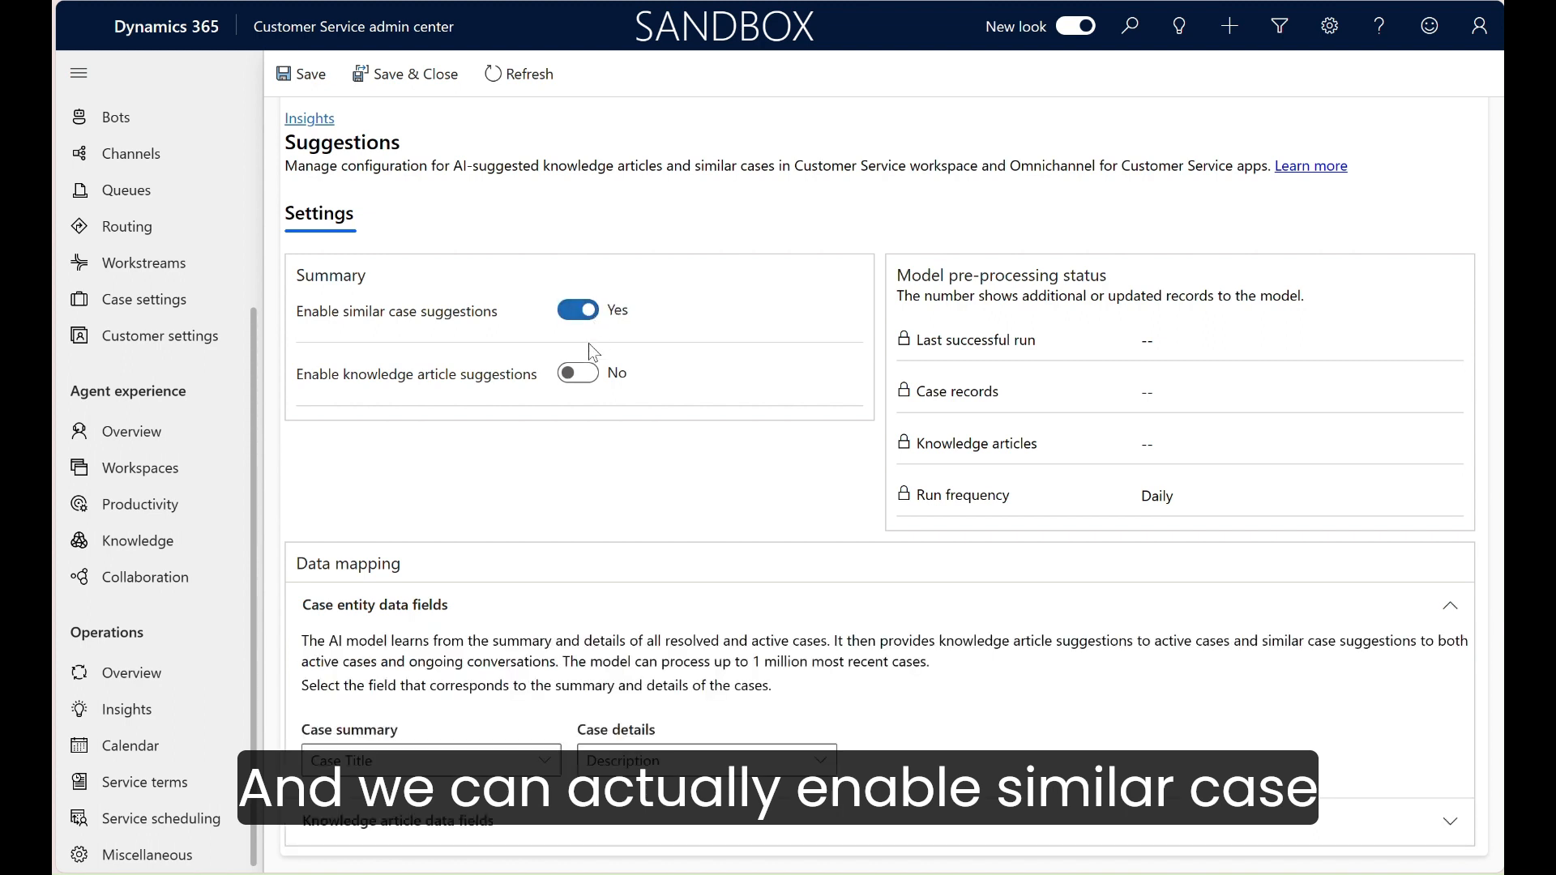
pyautogui.click(576, 377)
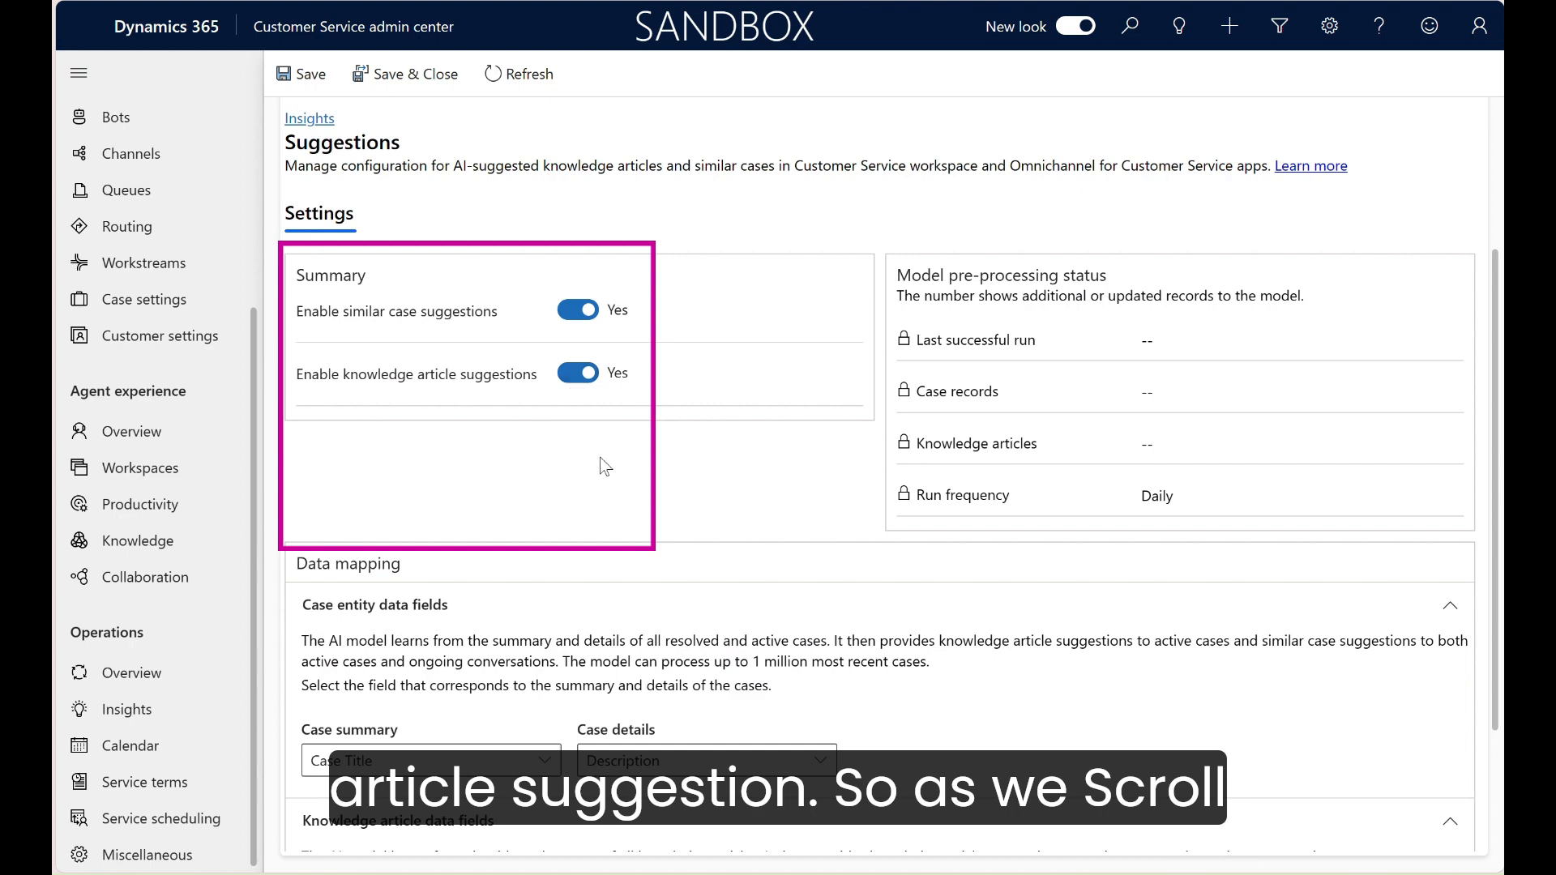
pyautogui.scroll(-2, 601, 460)
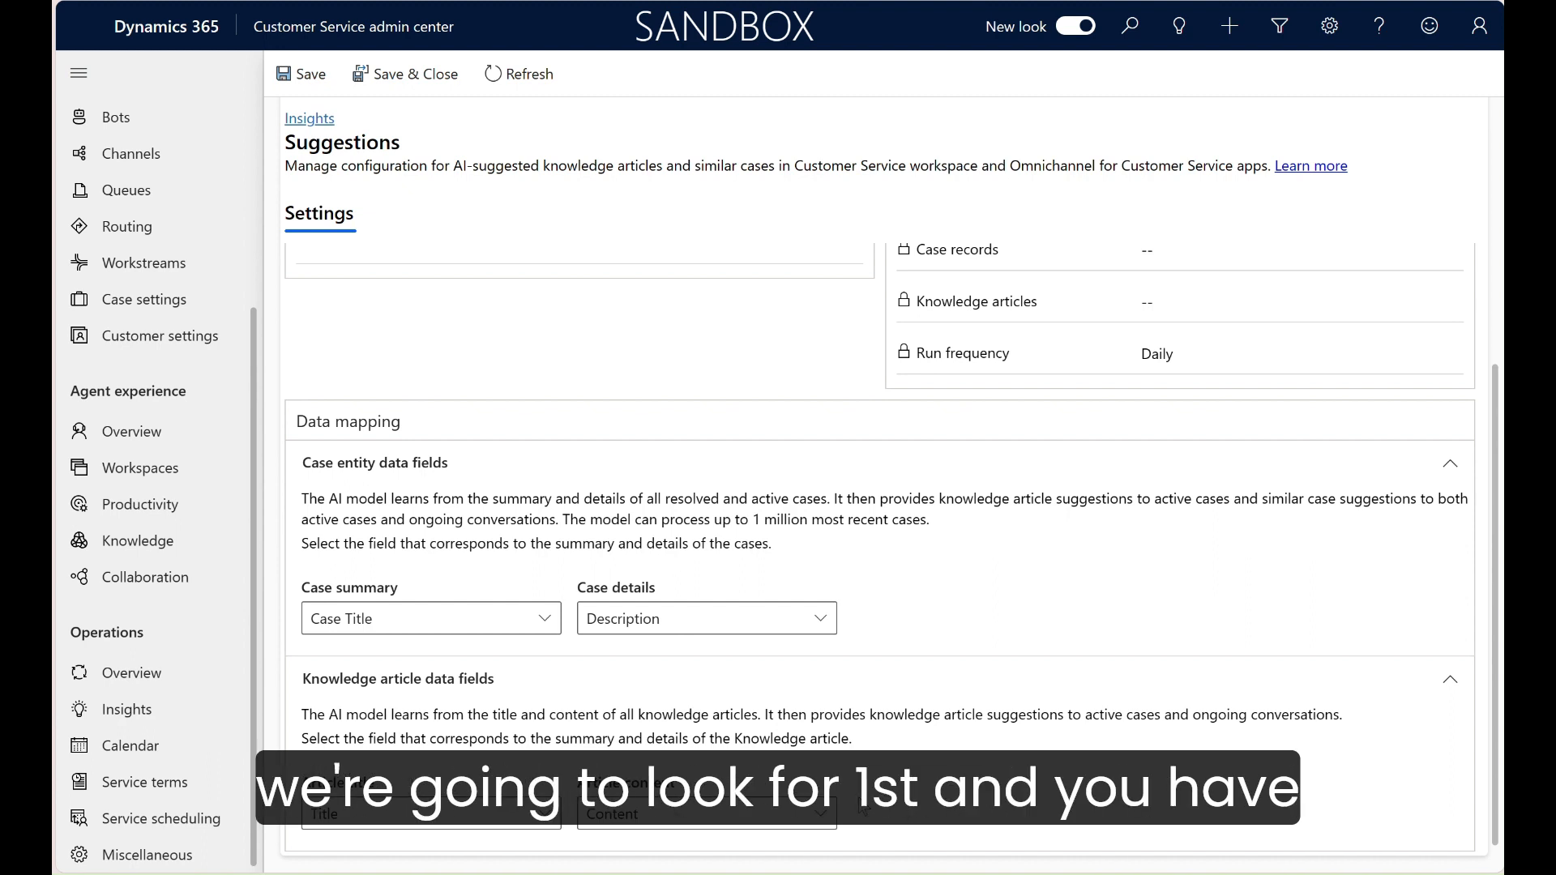
pyautogui.click(821, 814)
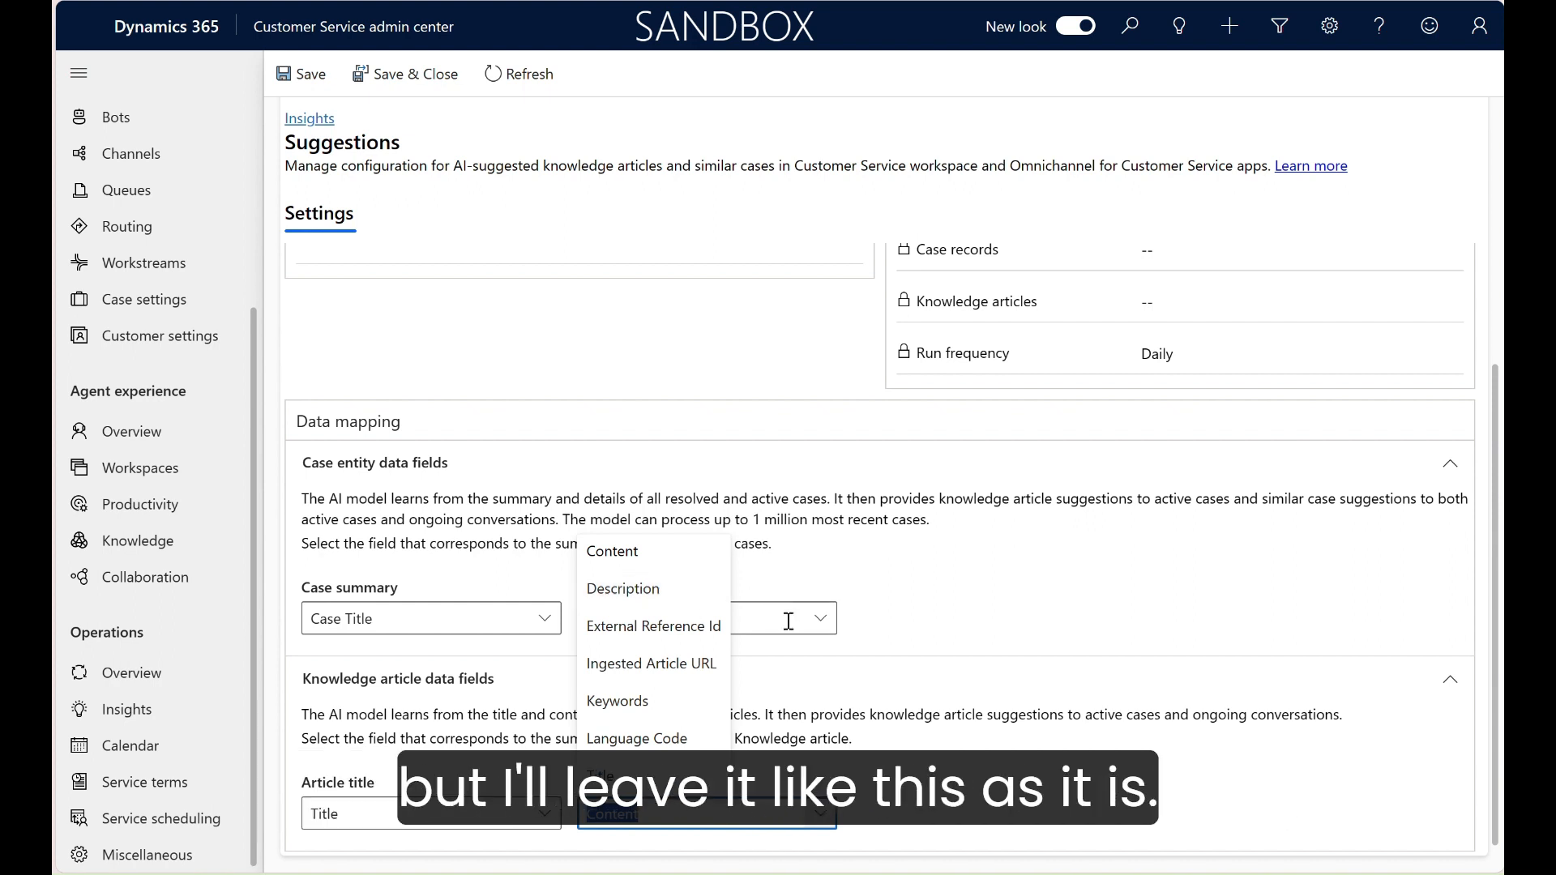
pyautogui.click(826, 678)
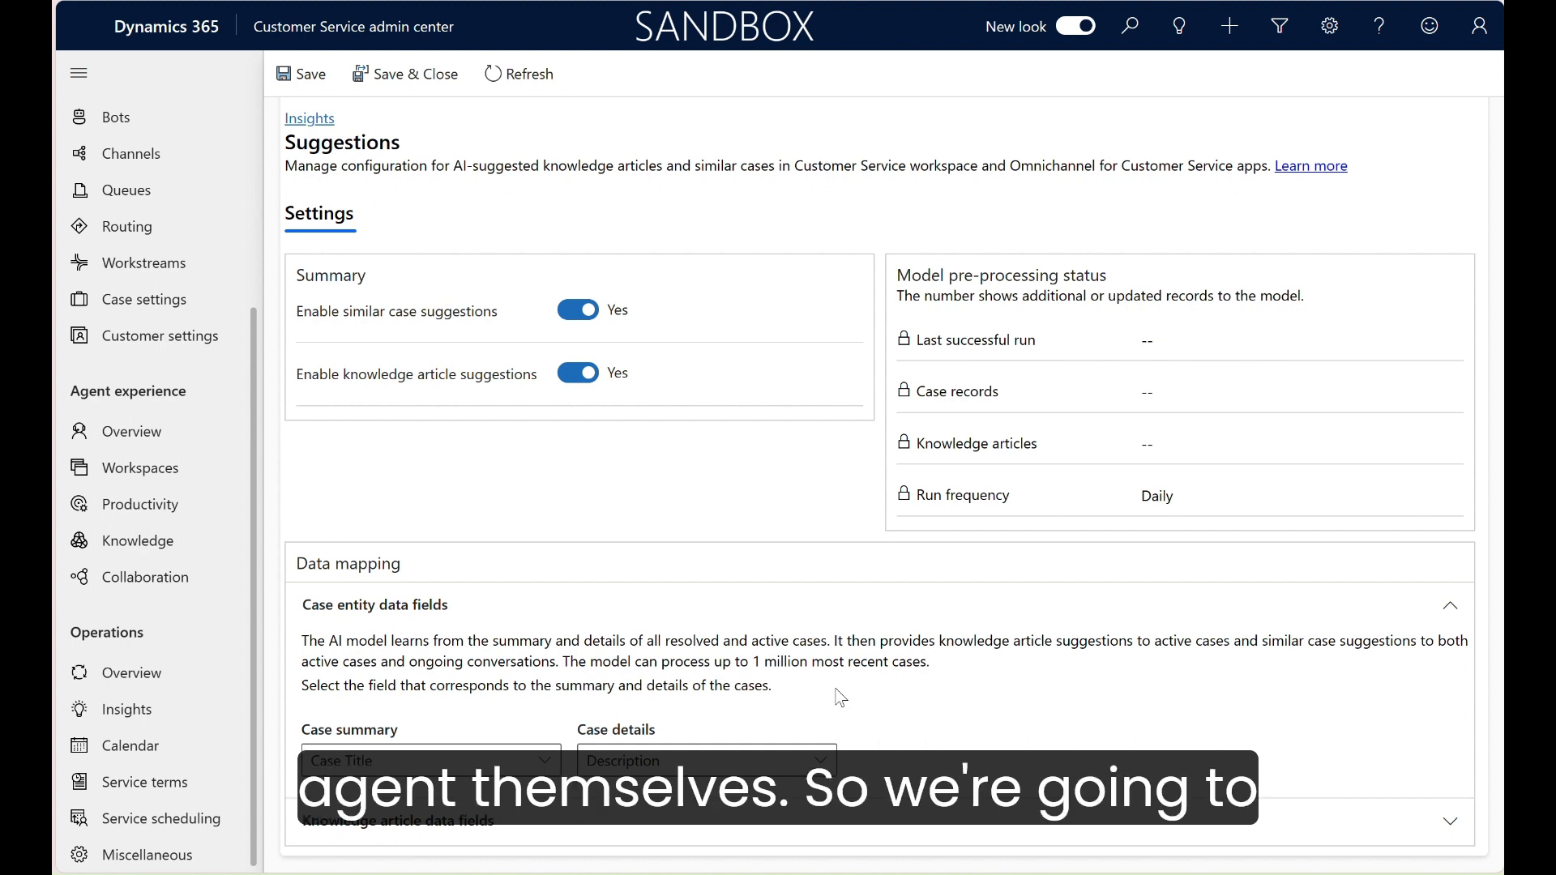
pyautogui.click(447, 76)
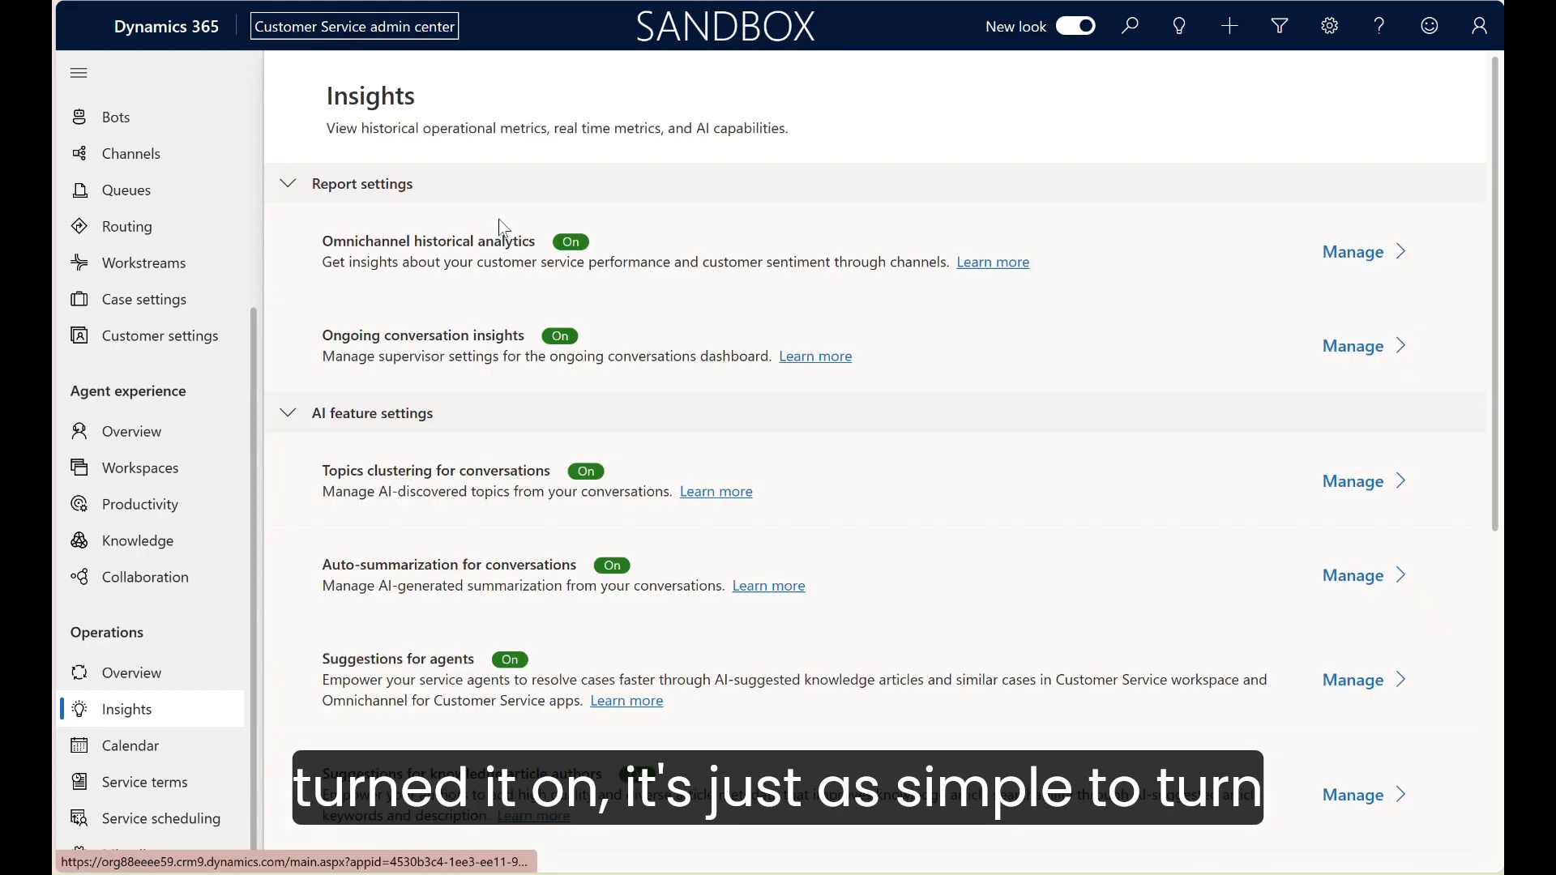
# Step: Reopen the Suggestions for agents settings, disable both similar case and knowledge article suggestions, and save and close
pyautogui.scroll(-2, 575, 495)
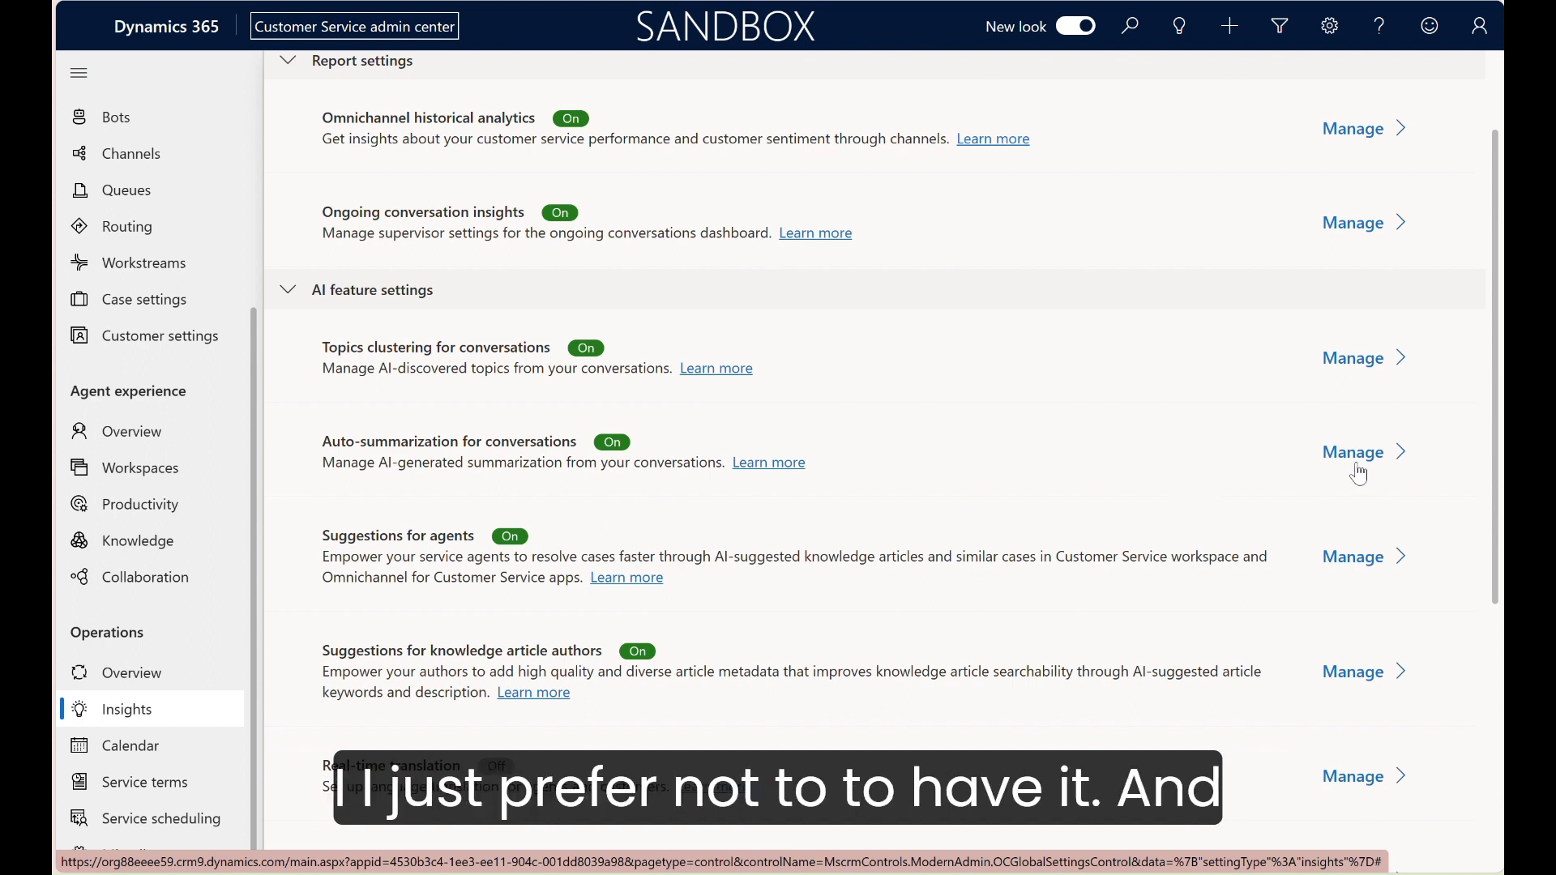
pyautogui.click(1373, 559)
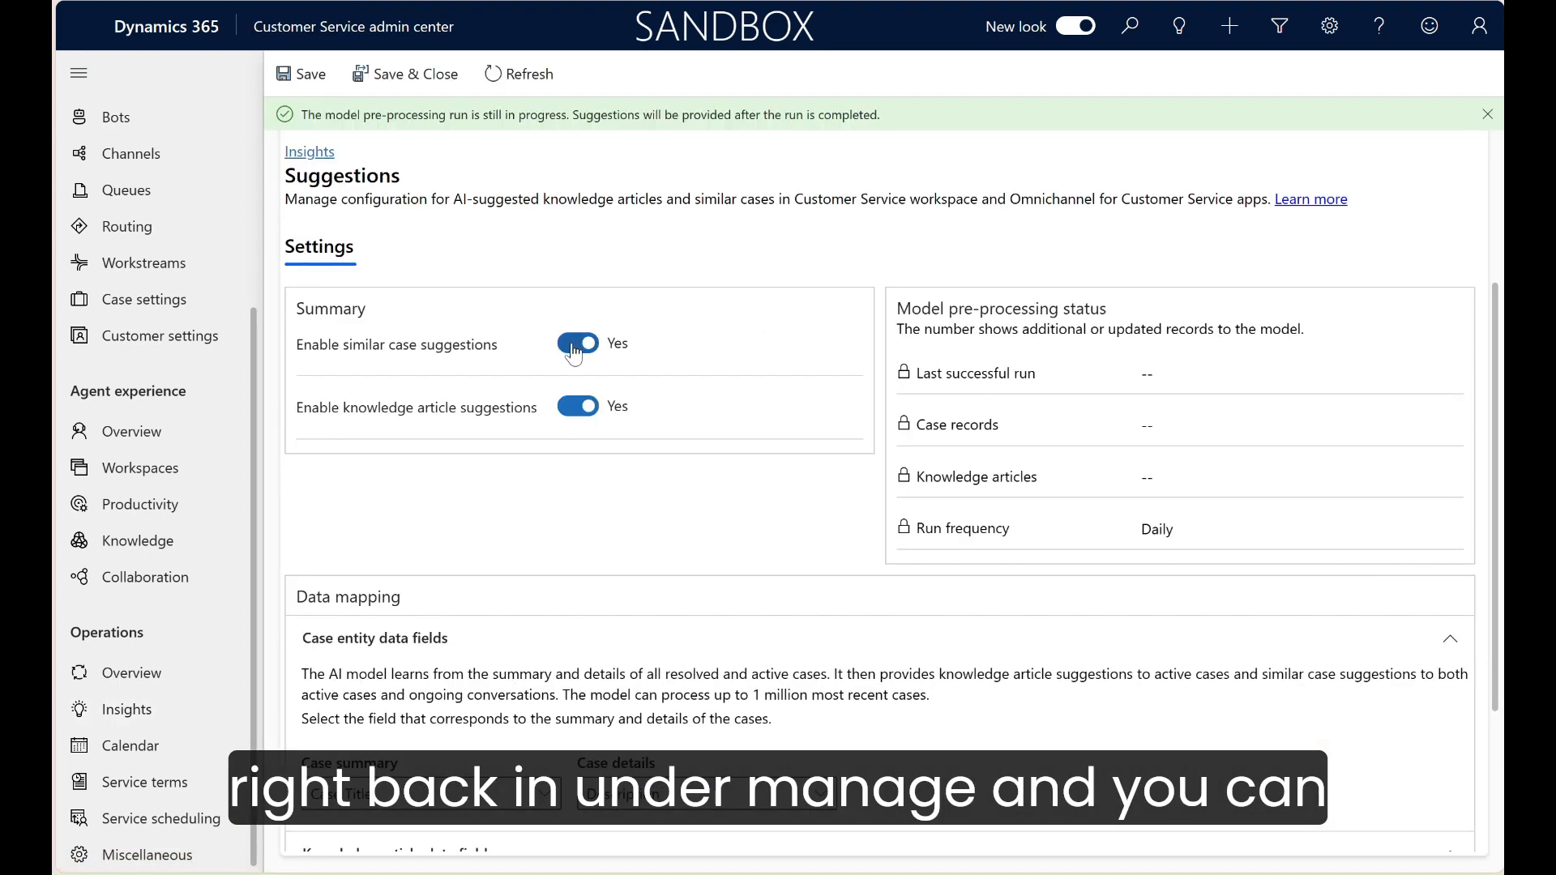
pyautogui.click(574, 346)
pyautogui.click(576, 413)
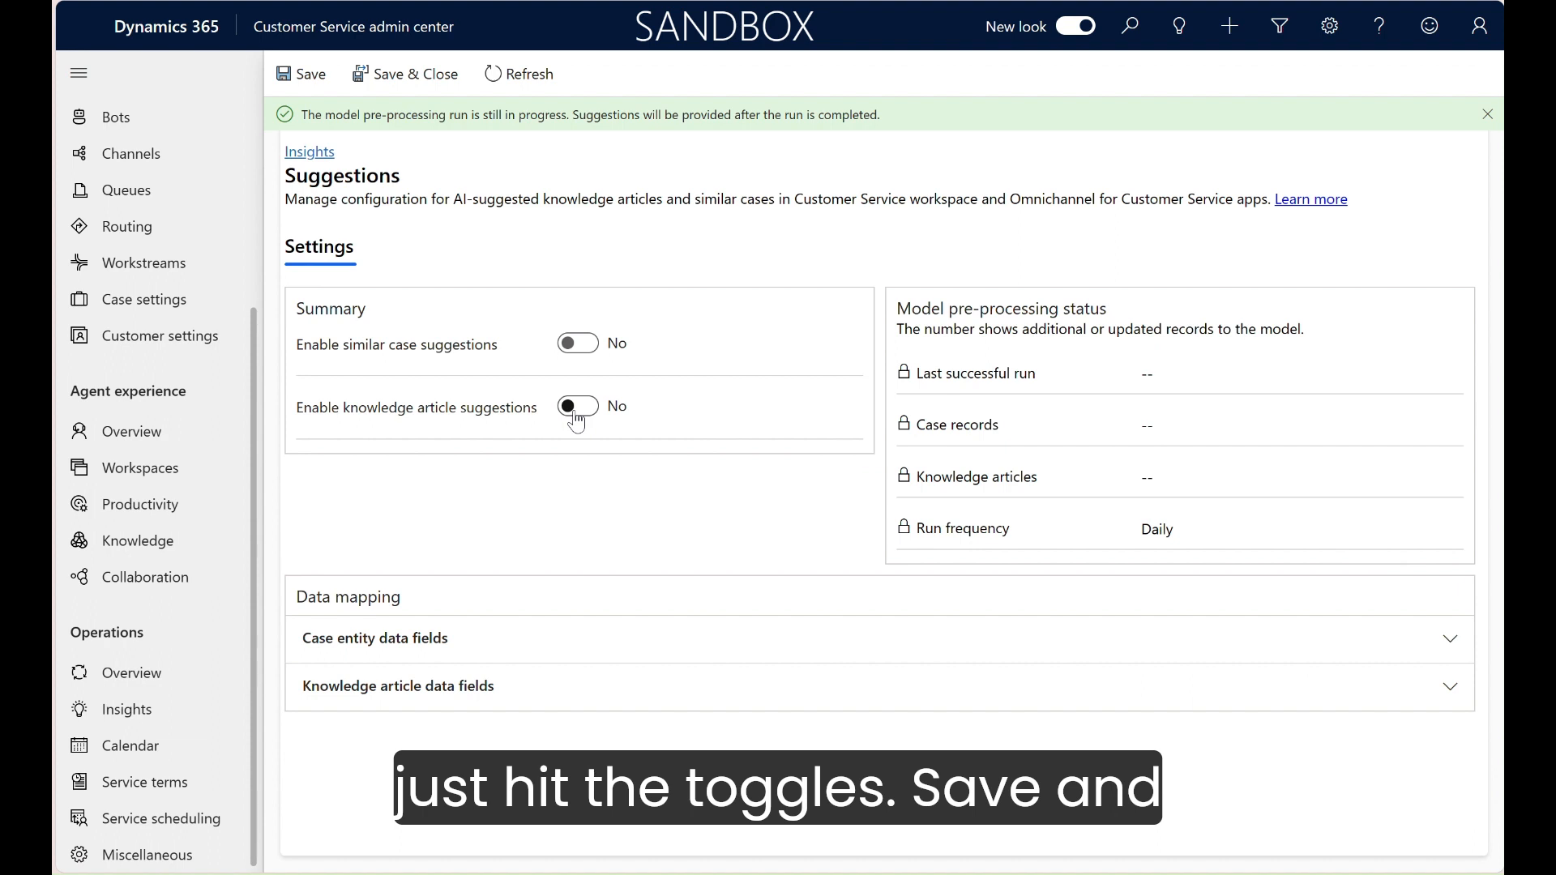
pyautogui.click(428, 74)
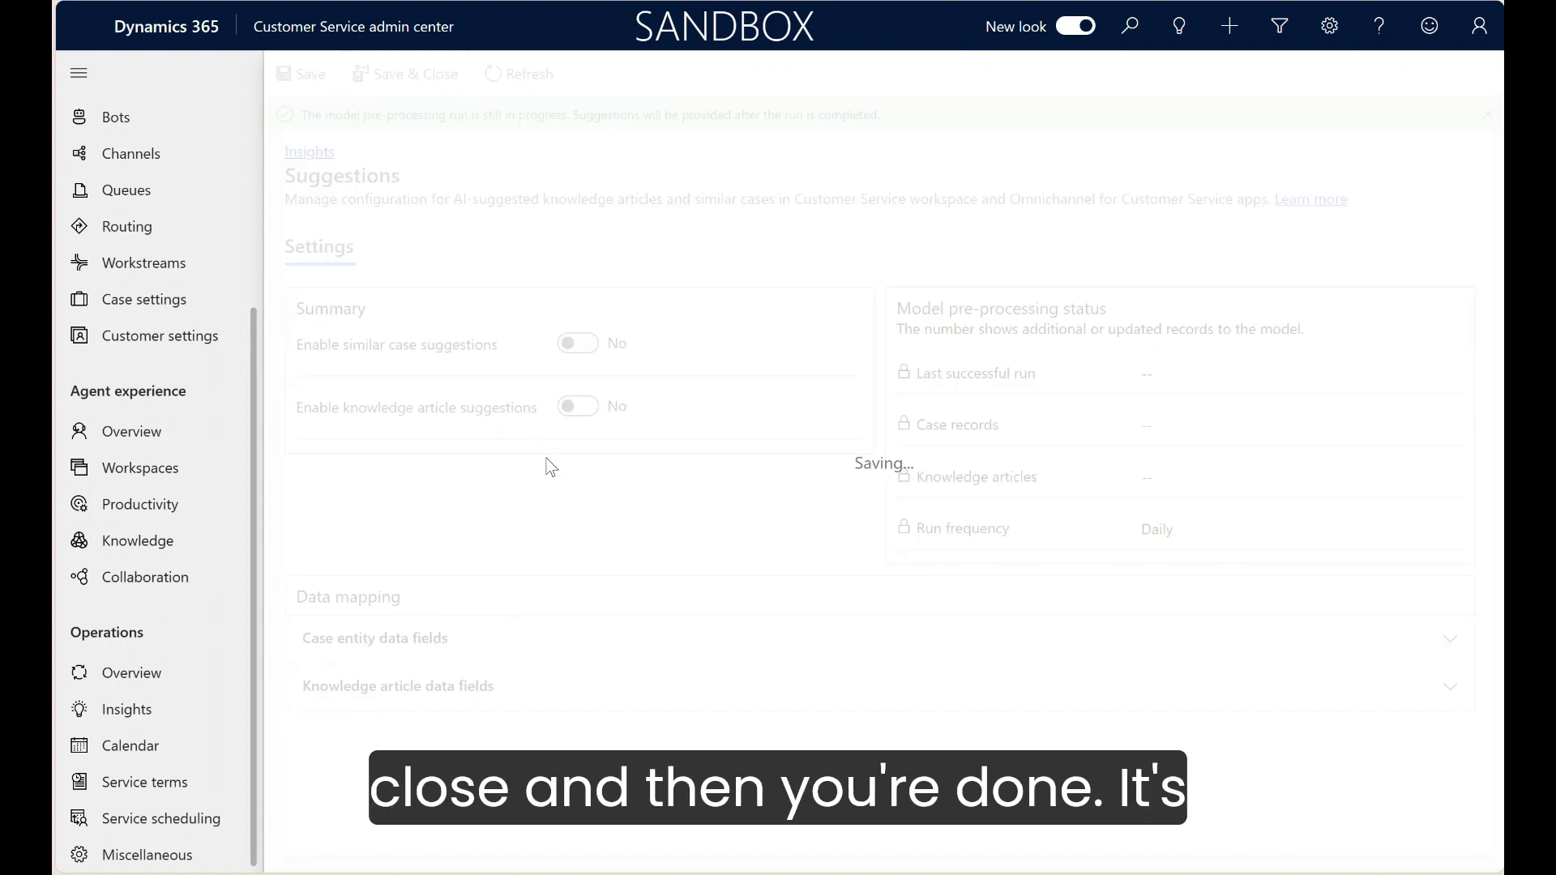